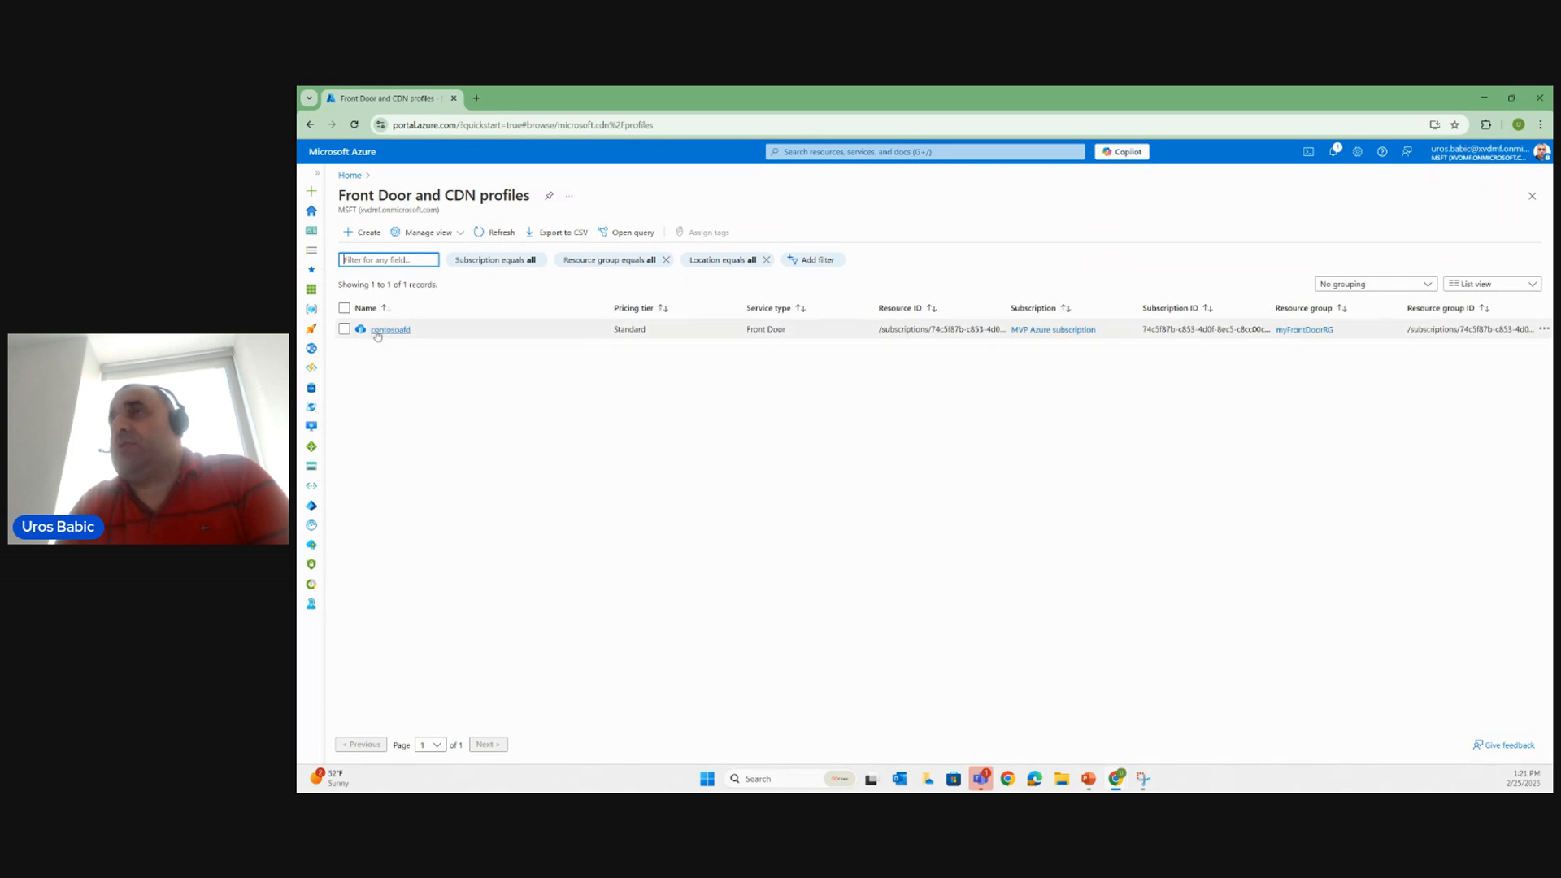
Examine the contosoafd profile's custom domain, rule sets and blank rule set configuration form without creating a rule set.
{"action": "left_click", "coordinate": [391, 330]}
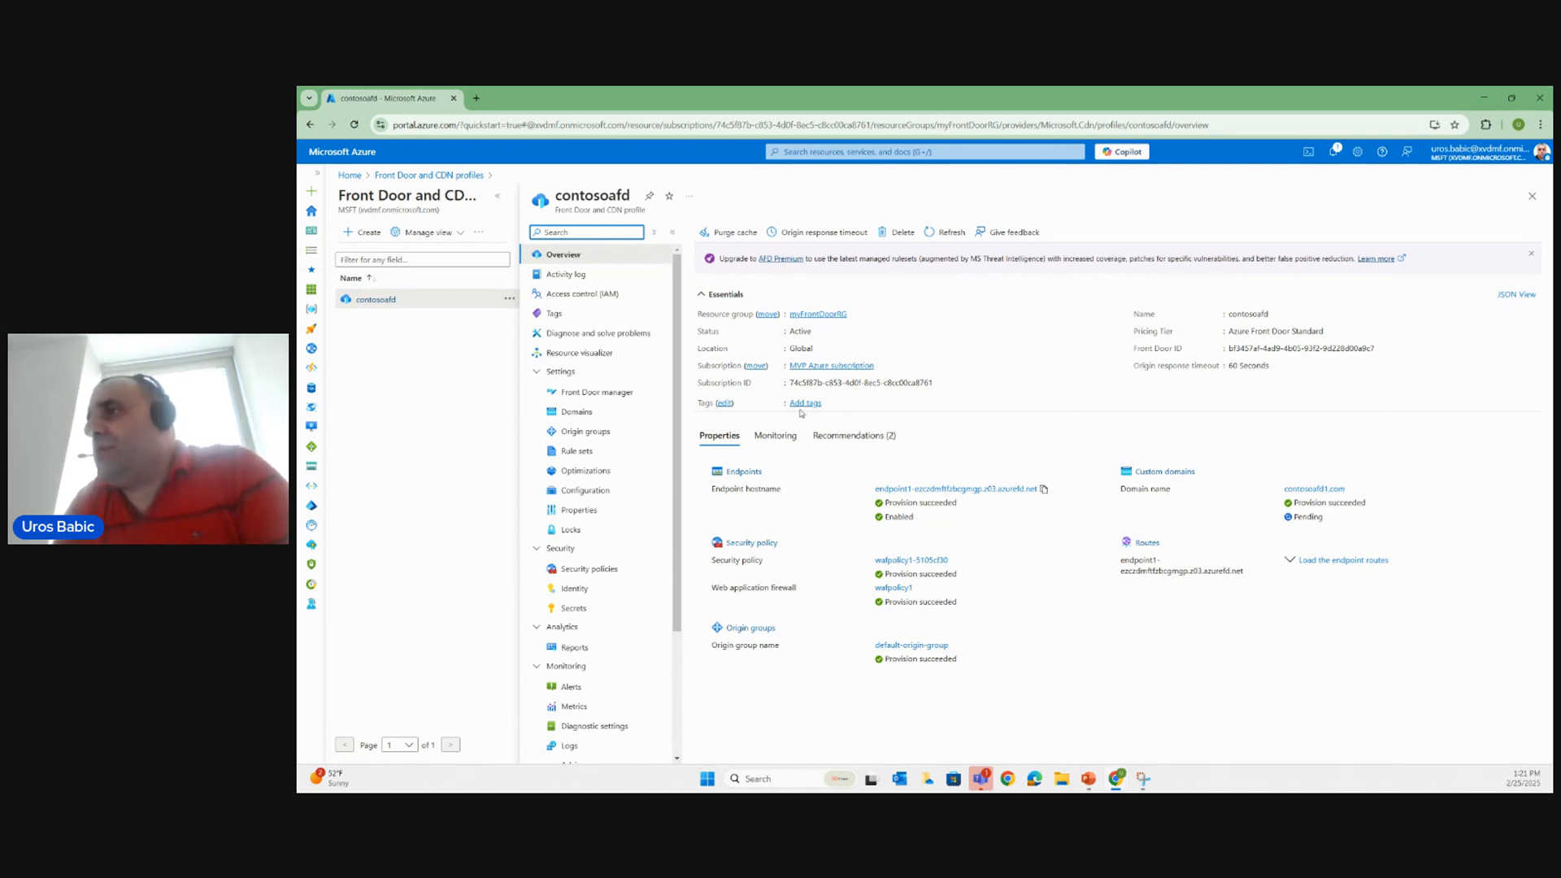
{"action": "left_click", "coordinate": [1315, 489]}
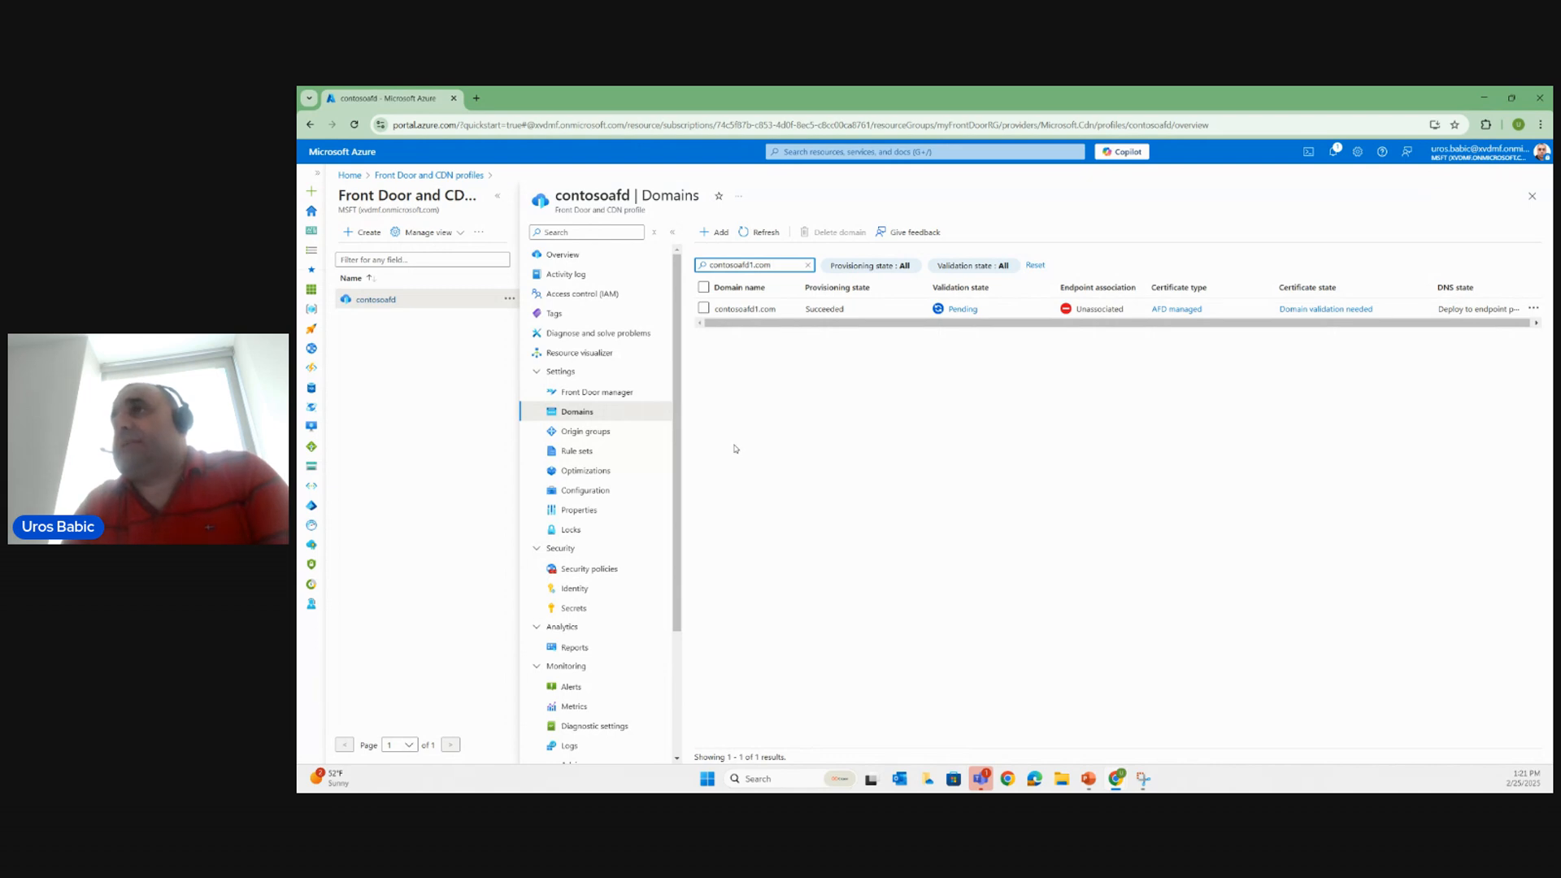
{"action": "left_click", "coordinate": [620, 451]}
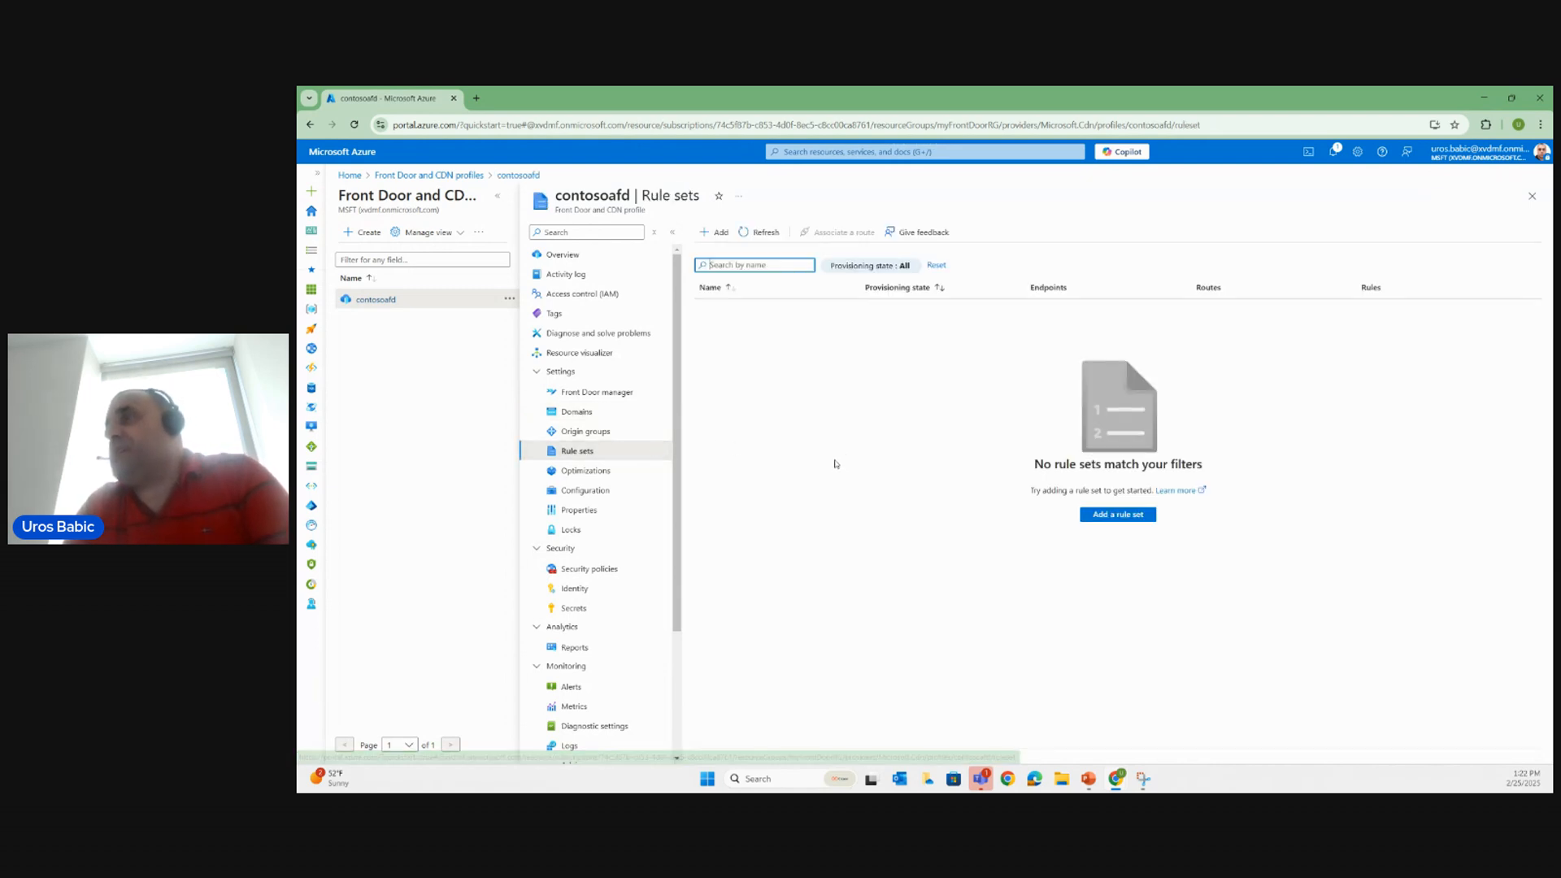
{"action": "left_click", "coordinate": [716, 233]}
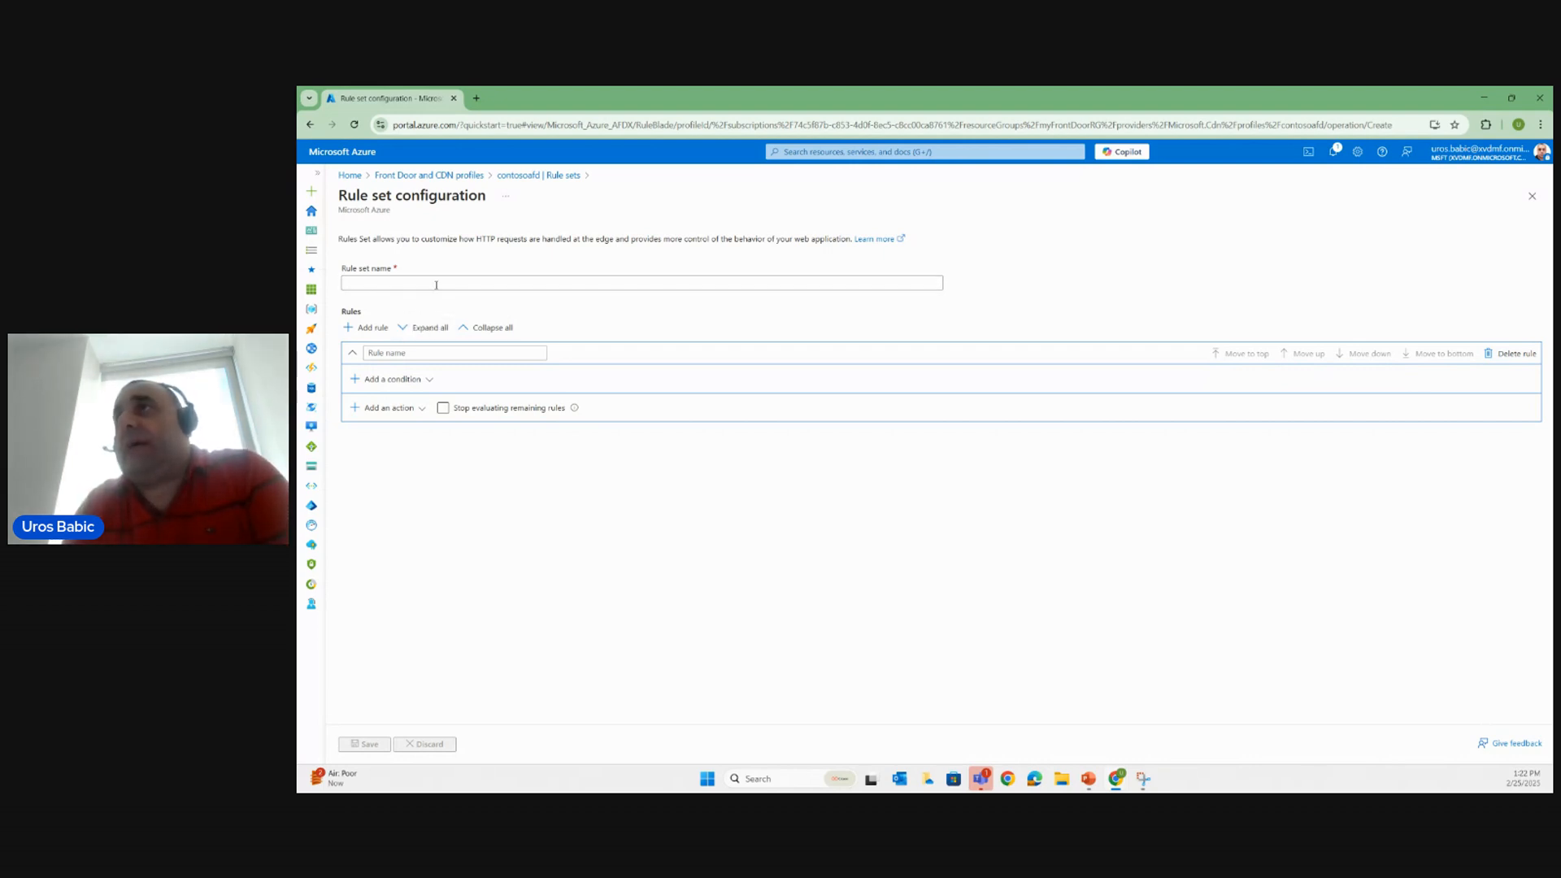
{"action": "left_click", "coordinate": [538, 174]}
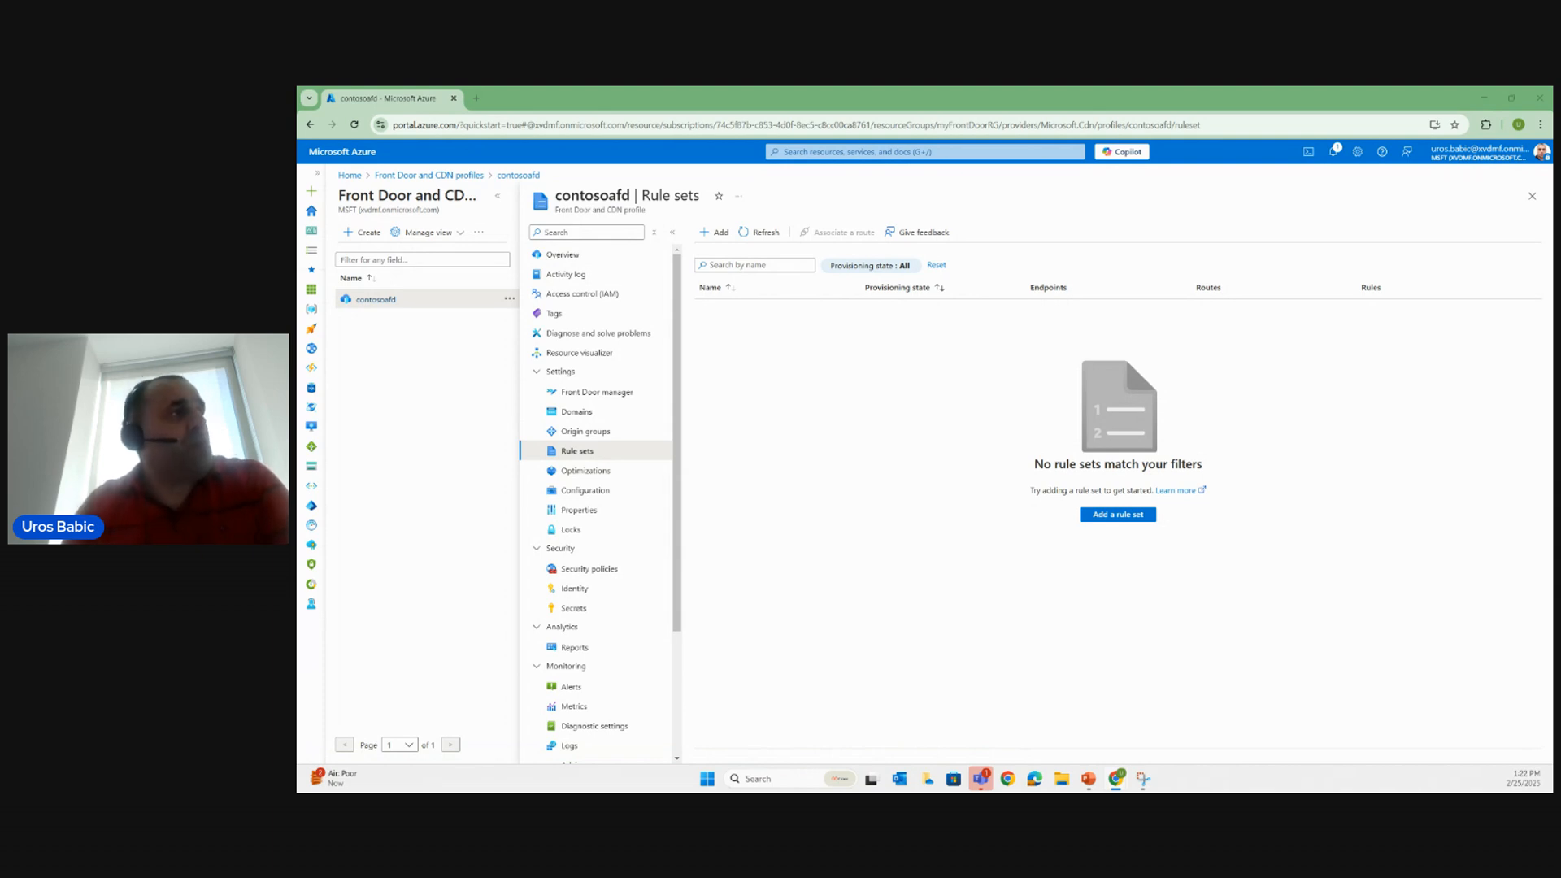
Open the list of Web Application Firewall policies and set the page zoom to 110%.
{"action": "left_click", "coordinate": [849, 152]}
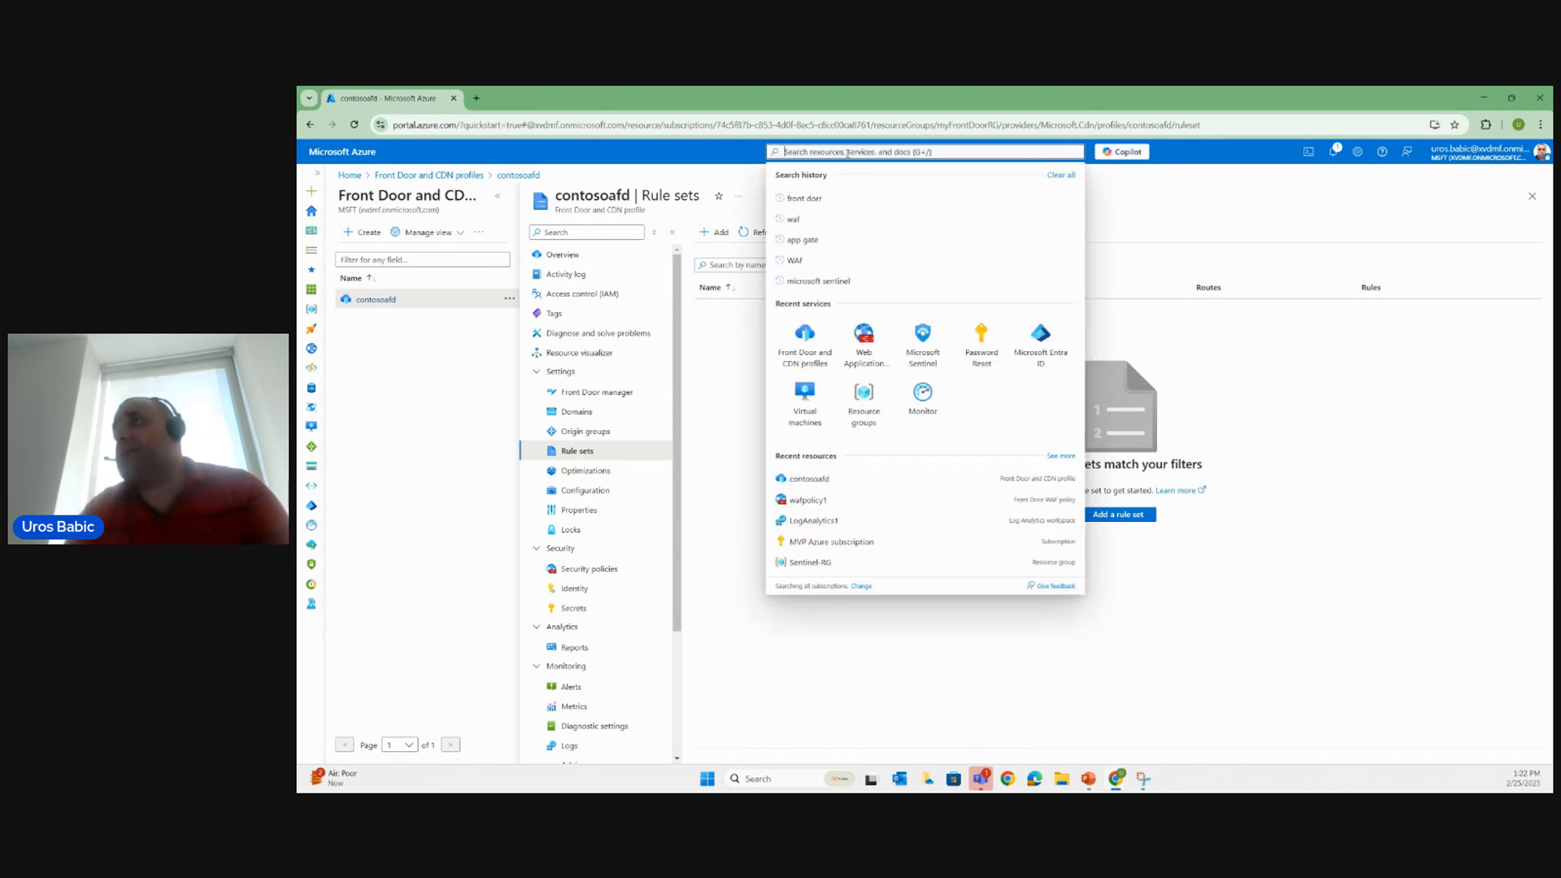
{"action": "left_click", "coordinate": [864, 337]}
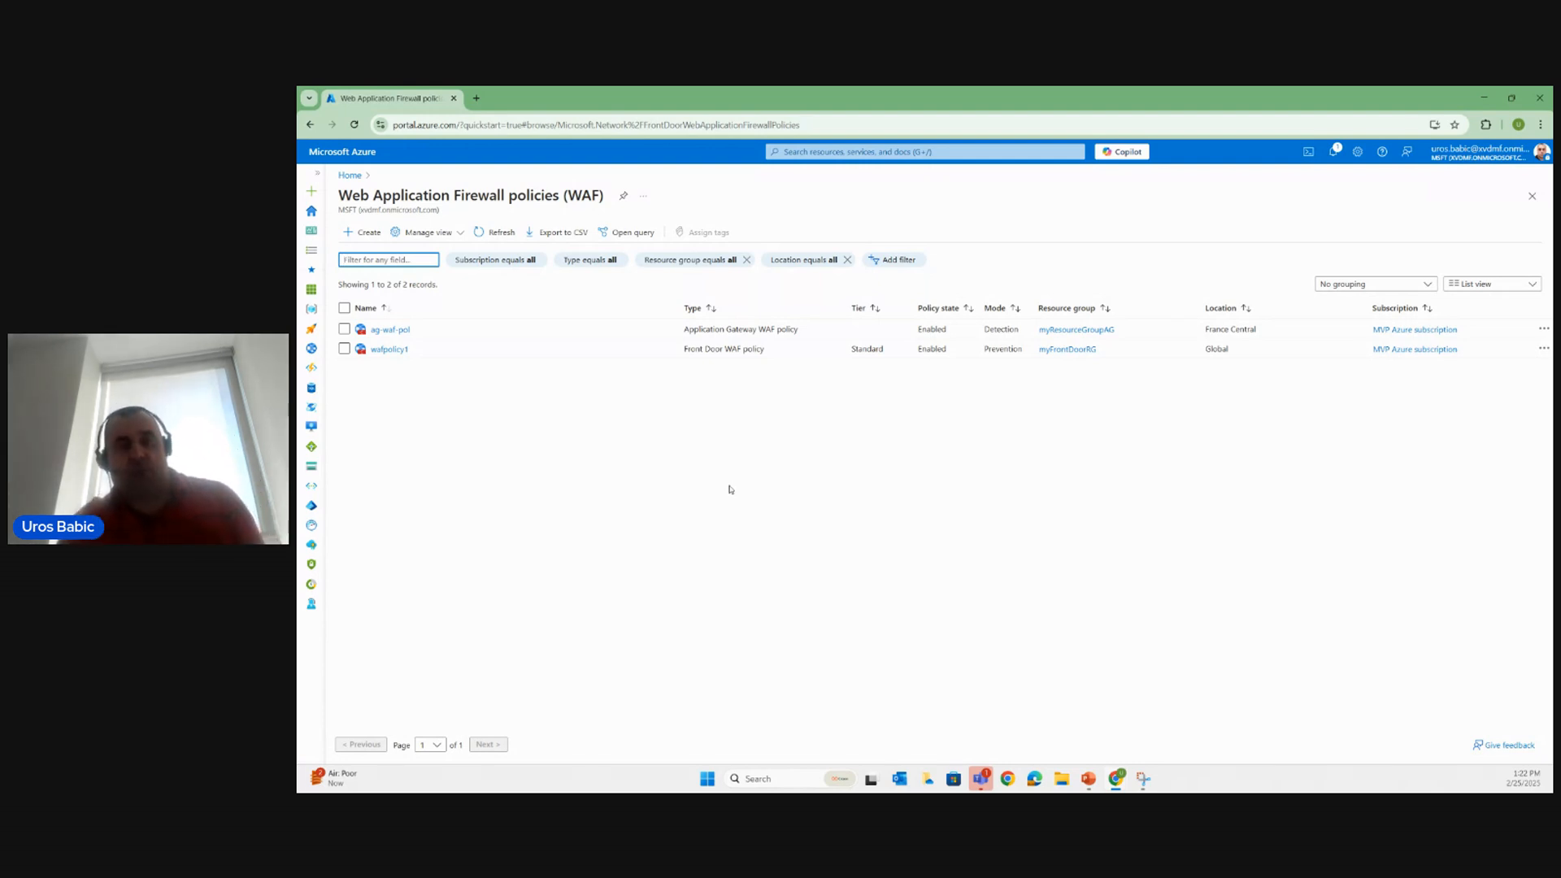
{"action": "key", "text": "ctrl+plus"}
{"action": "key", "text": "ctrl+plus"}
{"action": "key", "text": "ctrl+minus"}
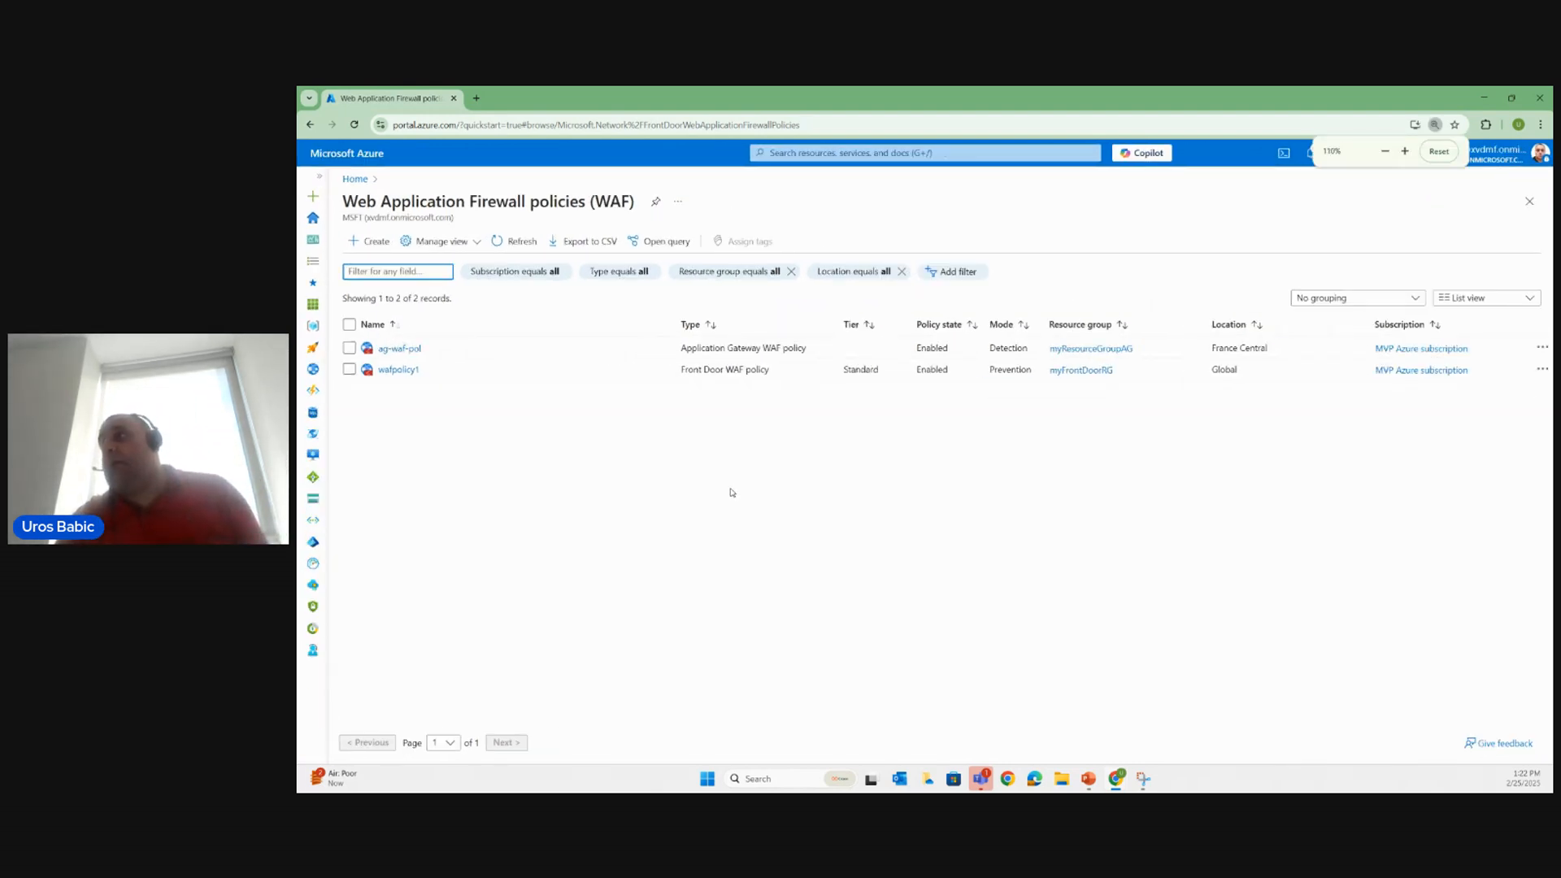
Open the wafpolicy1 policy and examine which domains of the contosoafd Front Door profile are associated with it.
{"action": "left_click", "coordinate": [410, 372]}
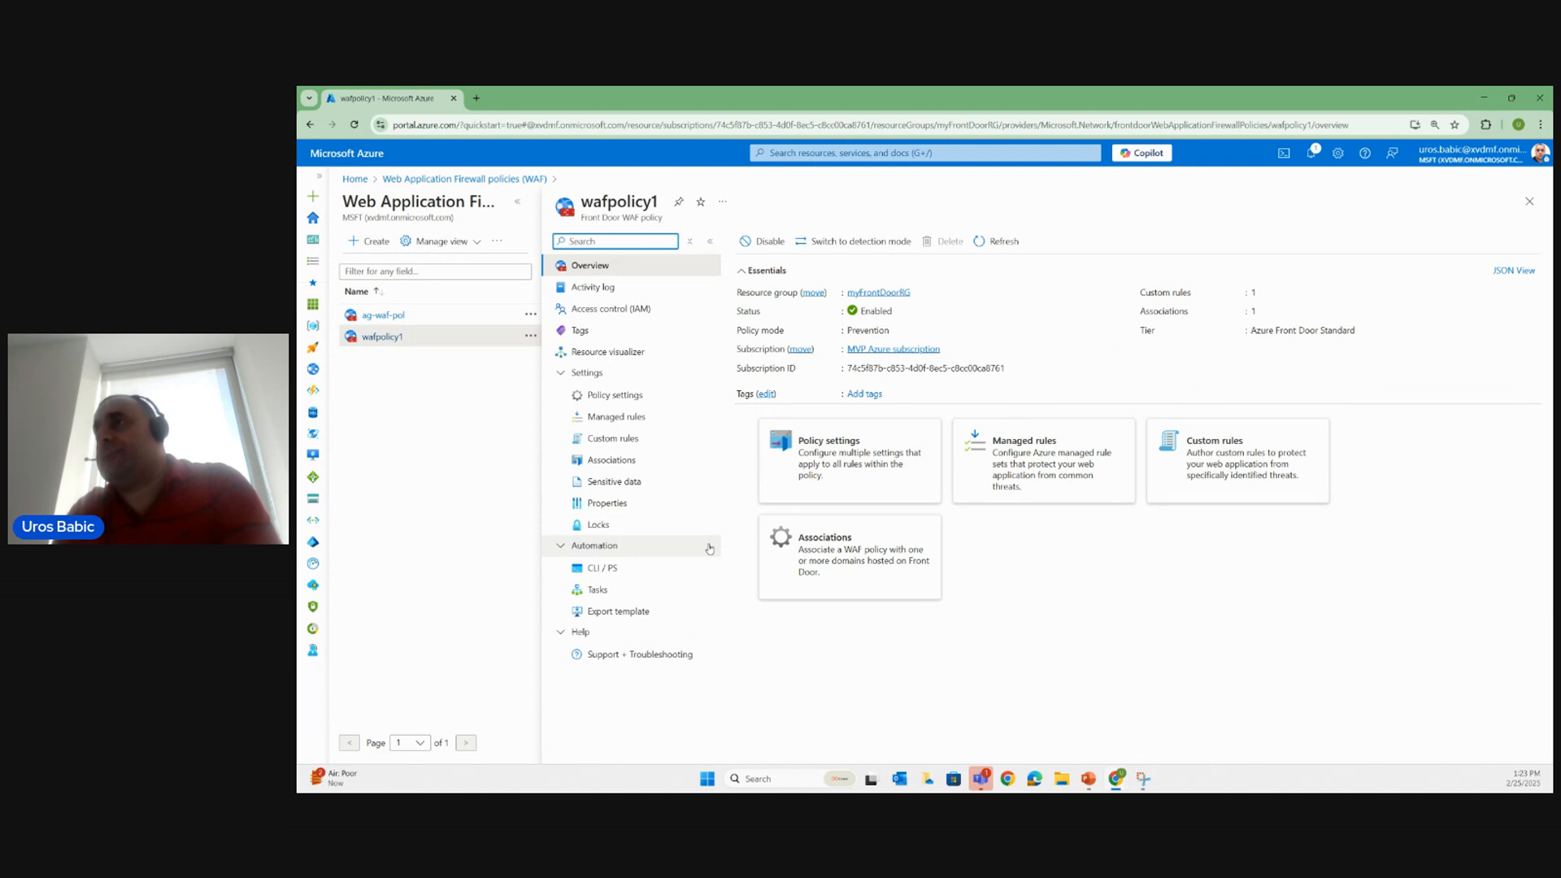
{"action": "left_click", "coordinate": [647, 460]}
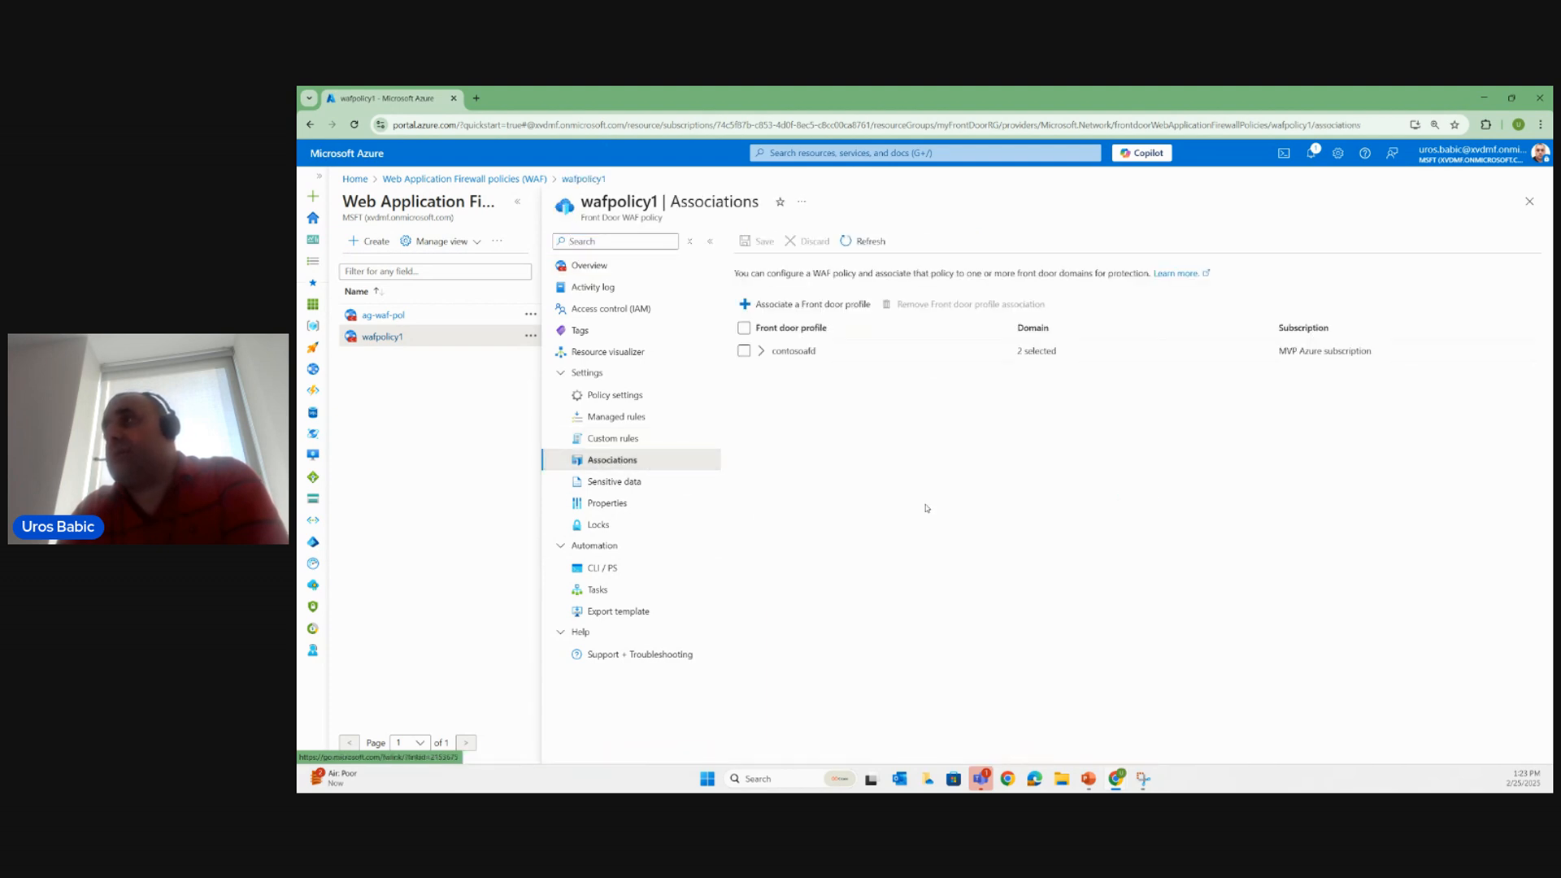
{"action": "left_click", "coordinate": [762, 351]}
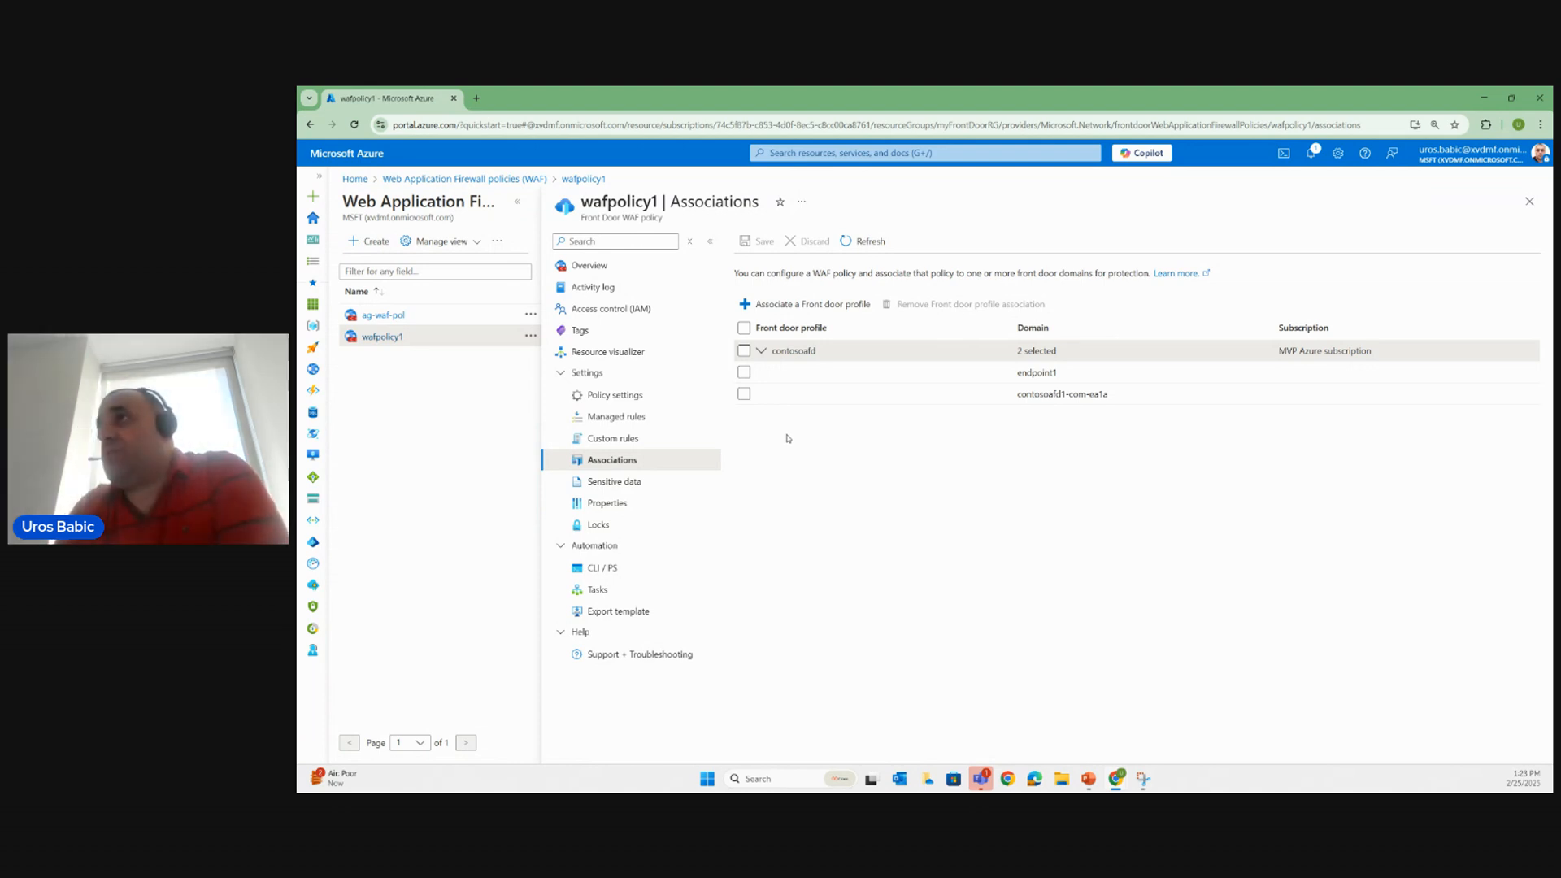
Review the custom rules and overview of wafpolicy1, ending on the custom rules list.
{"action": "left_click", "coordinate": [634, 441]}
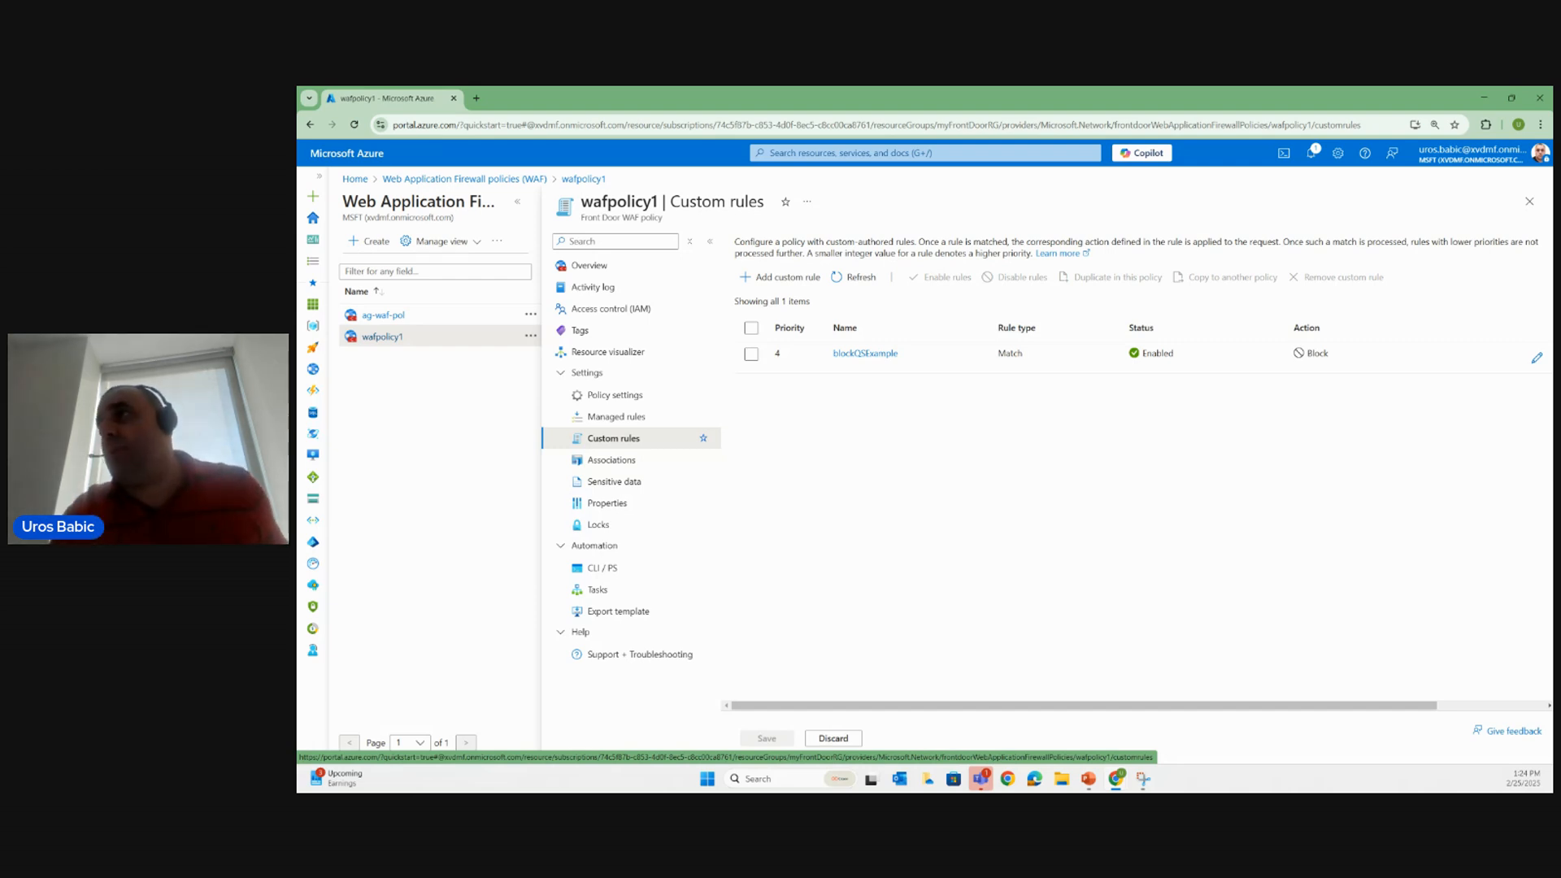
{"action": "left_click", "coordinate": [622, 266]}
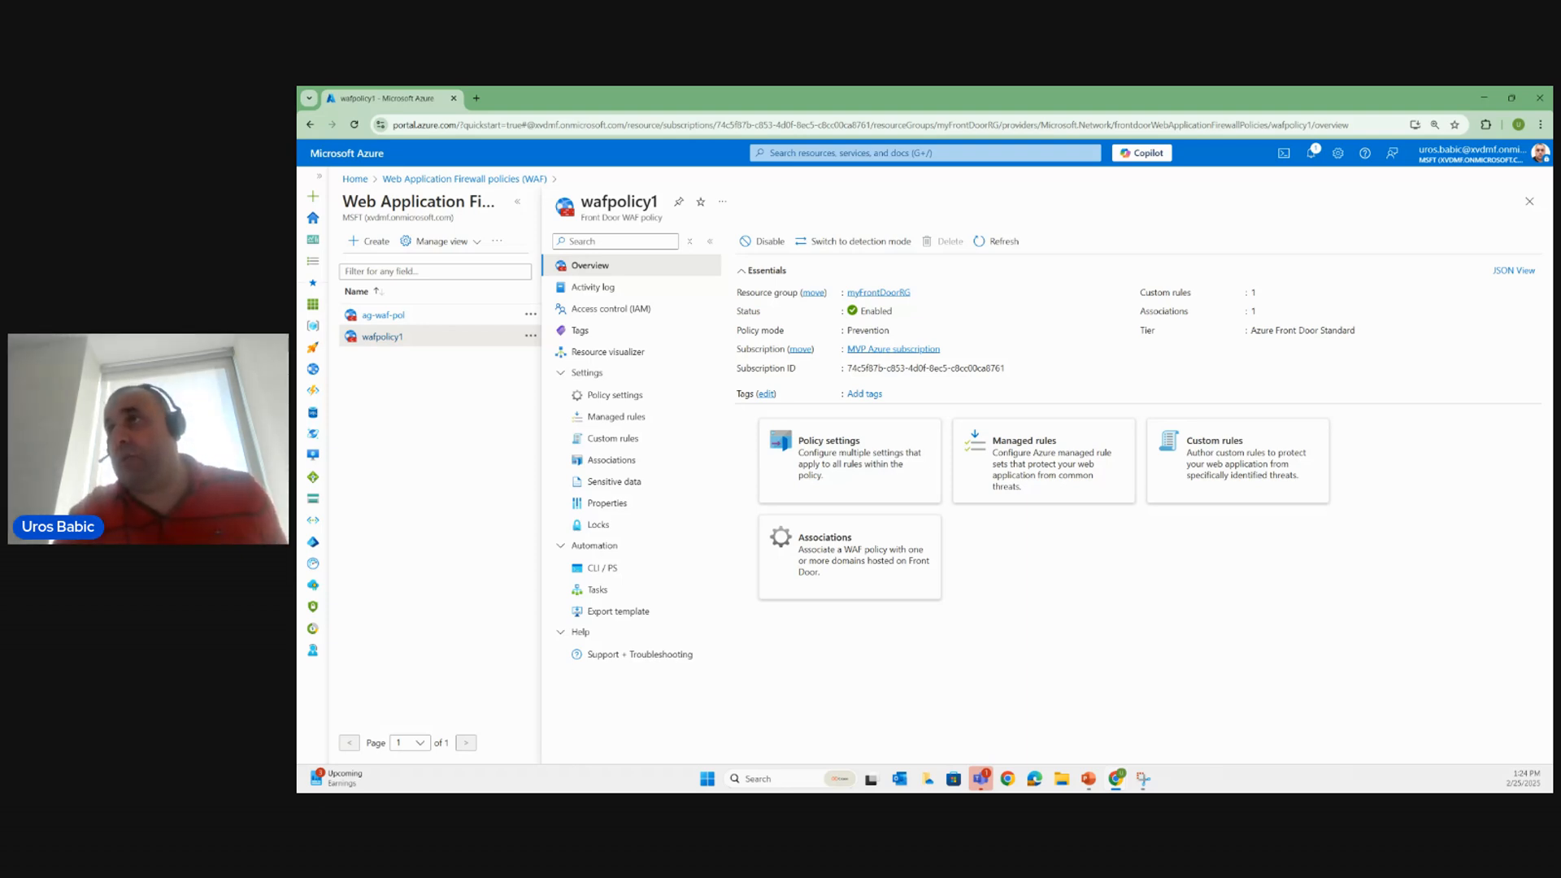
{"action": "left_click", "coordinate": [641, 439]}
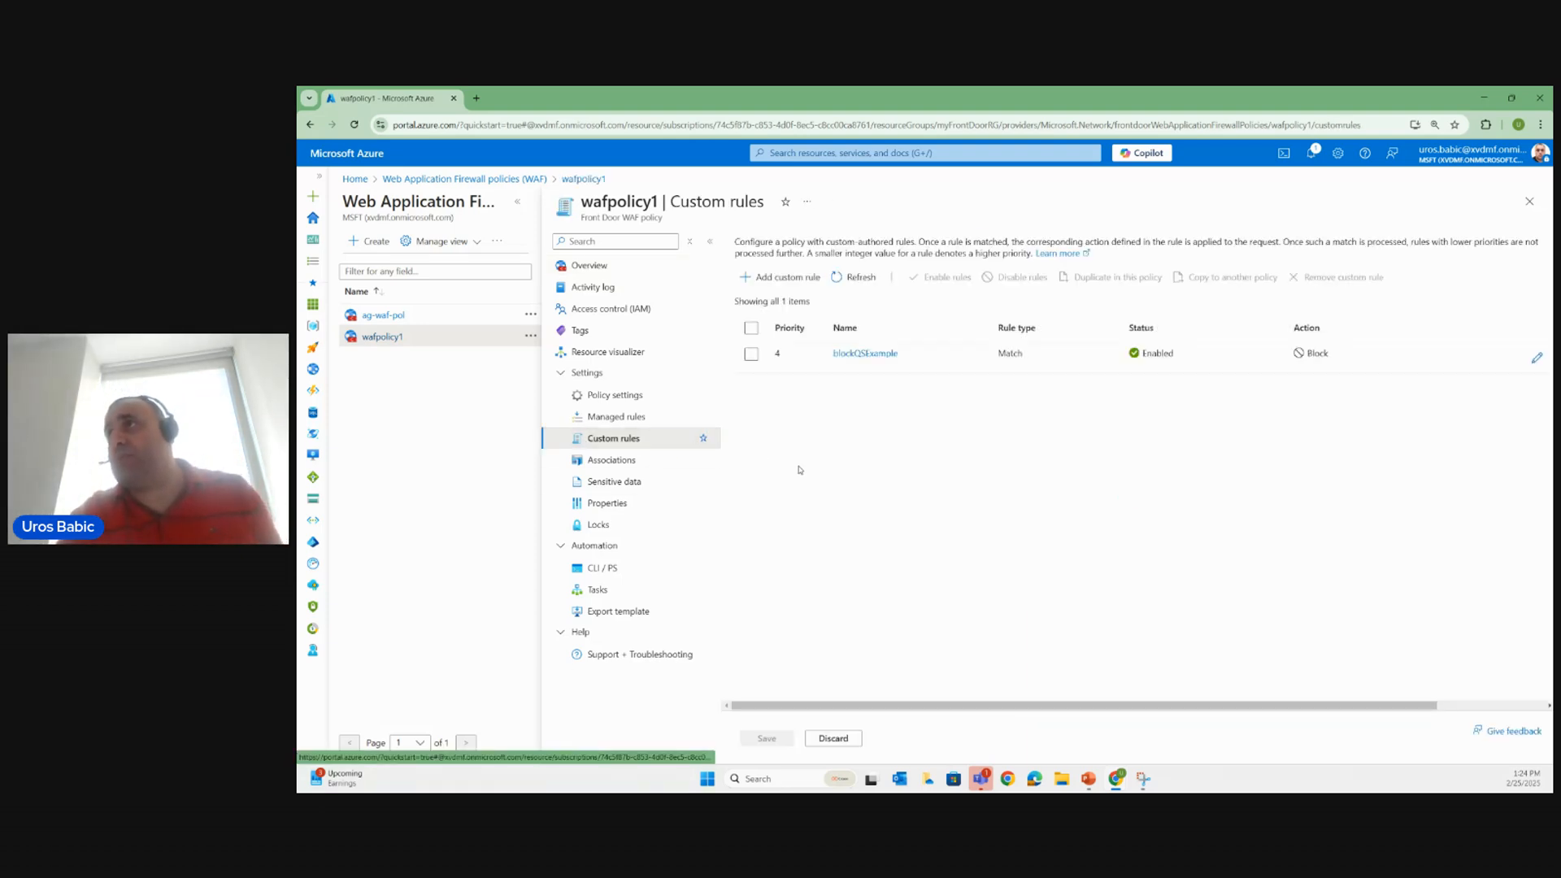
Examine the match types and country/region choices offered for a new custom rule, and close the form without adding it.
{"action": "left_click", "coordinate": [785, 277]}
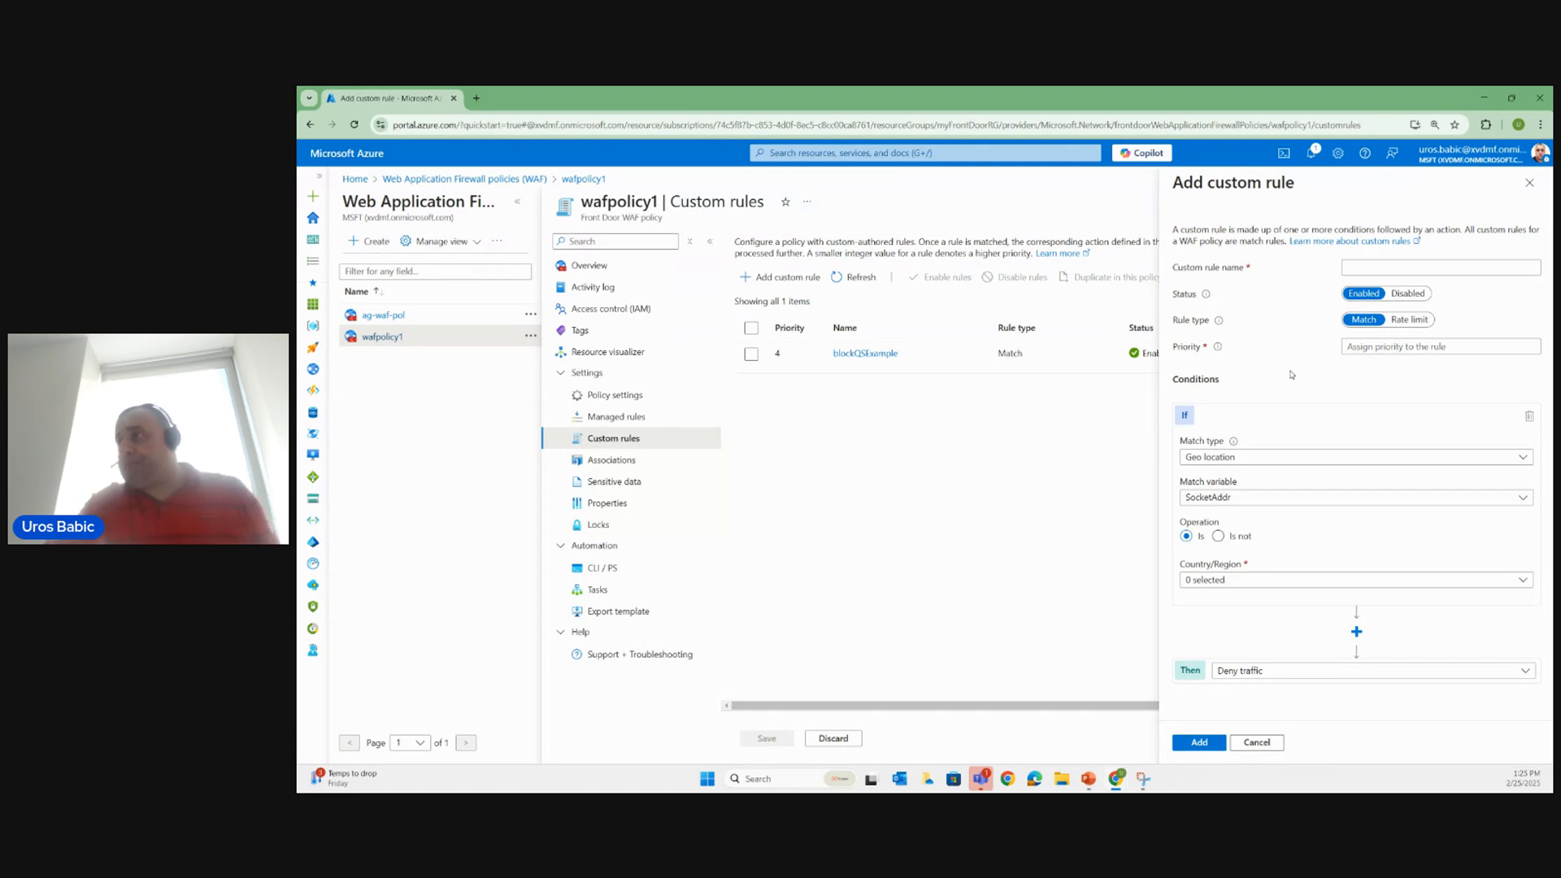
{"action": "left_click", "coordinate": [1291, 458]}
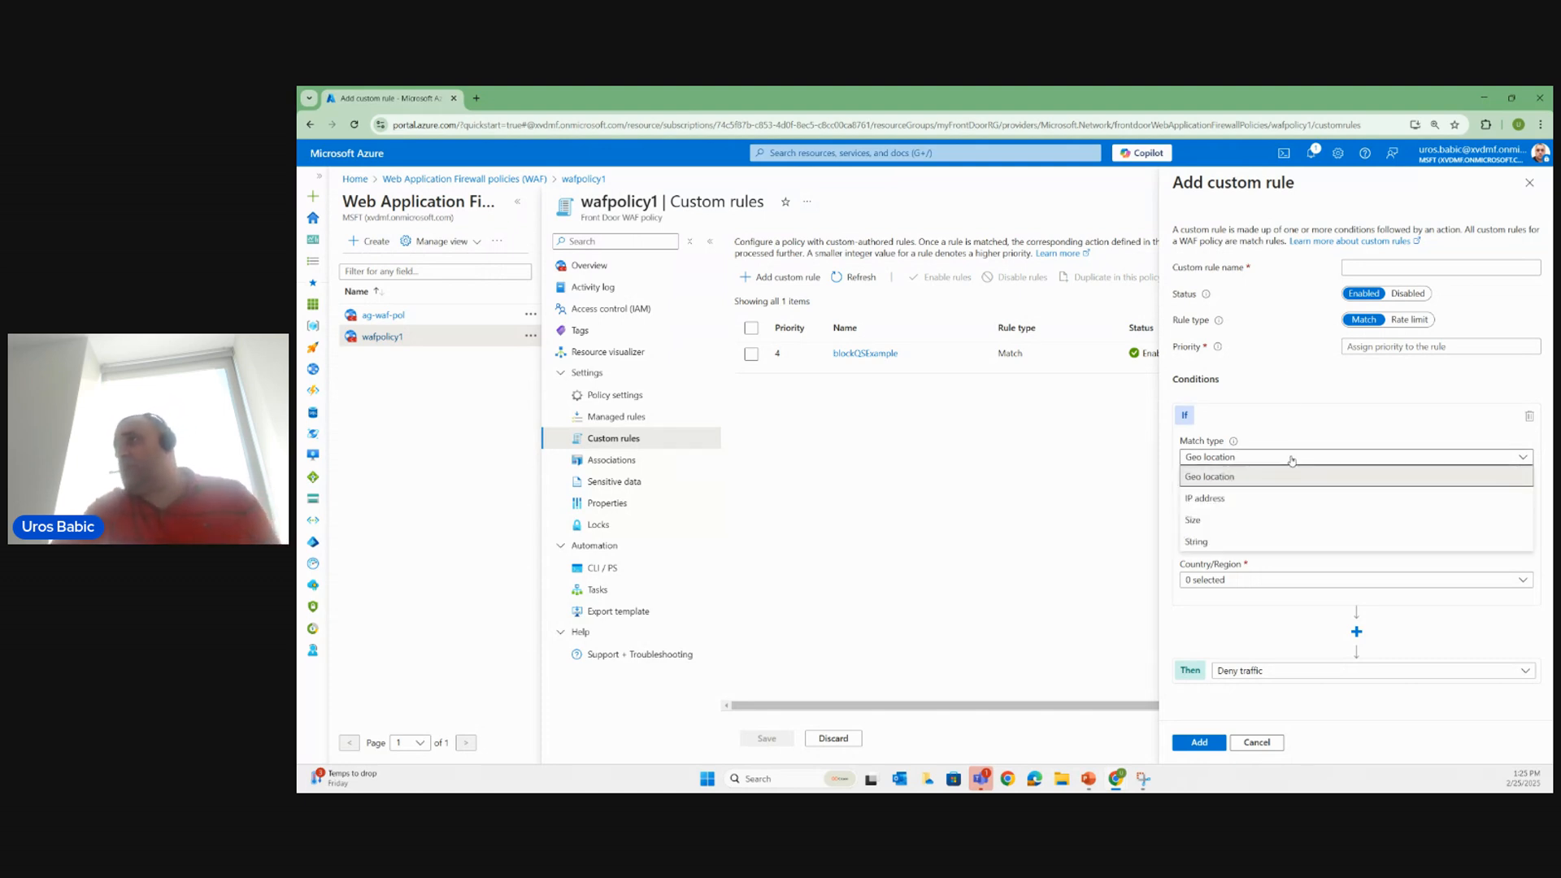
{"action": "left_click", "coordinate": [1237, 591]}
{"action": "left_click", "coordinate": [1252, 584]}
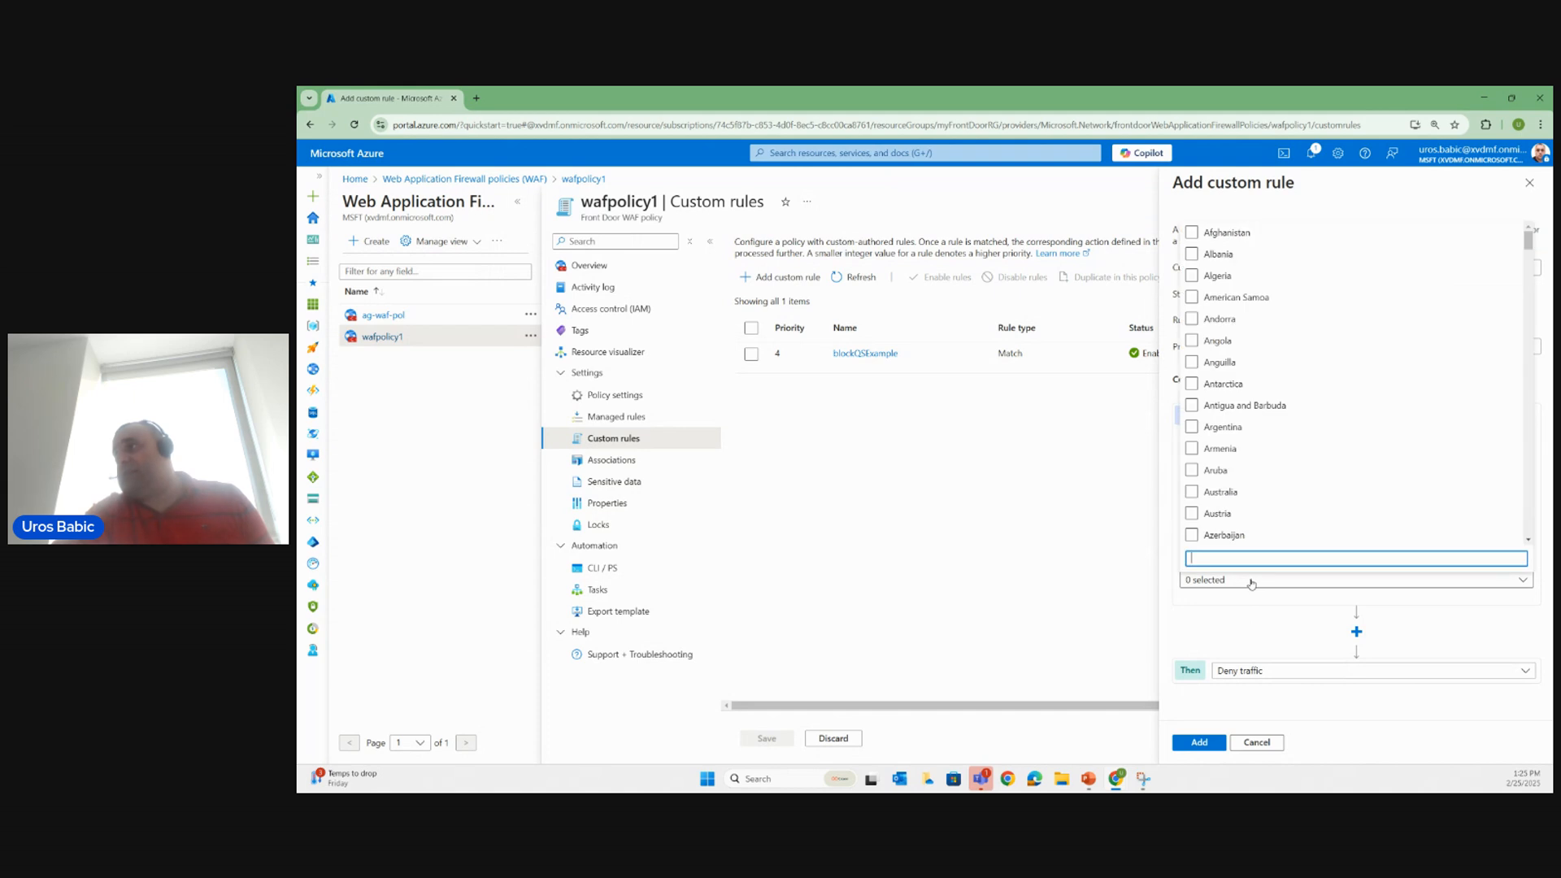
{"action": "left_click", "coordinate": [1252, 601]}
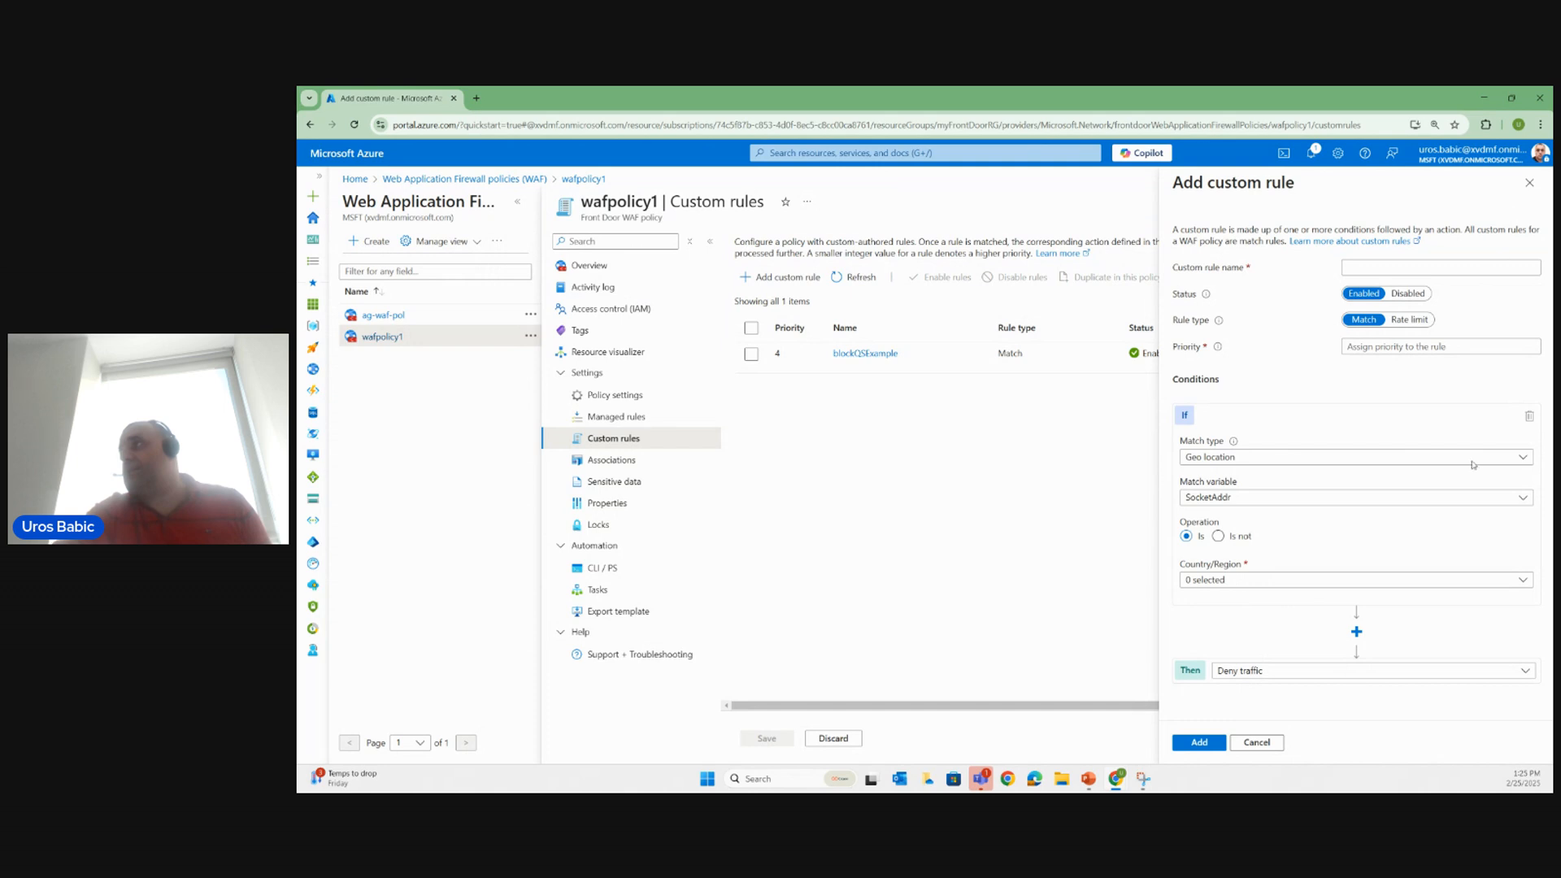
{"action": "left_click", "coordinate": [1529, 183]}
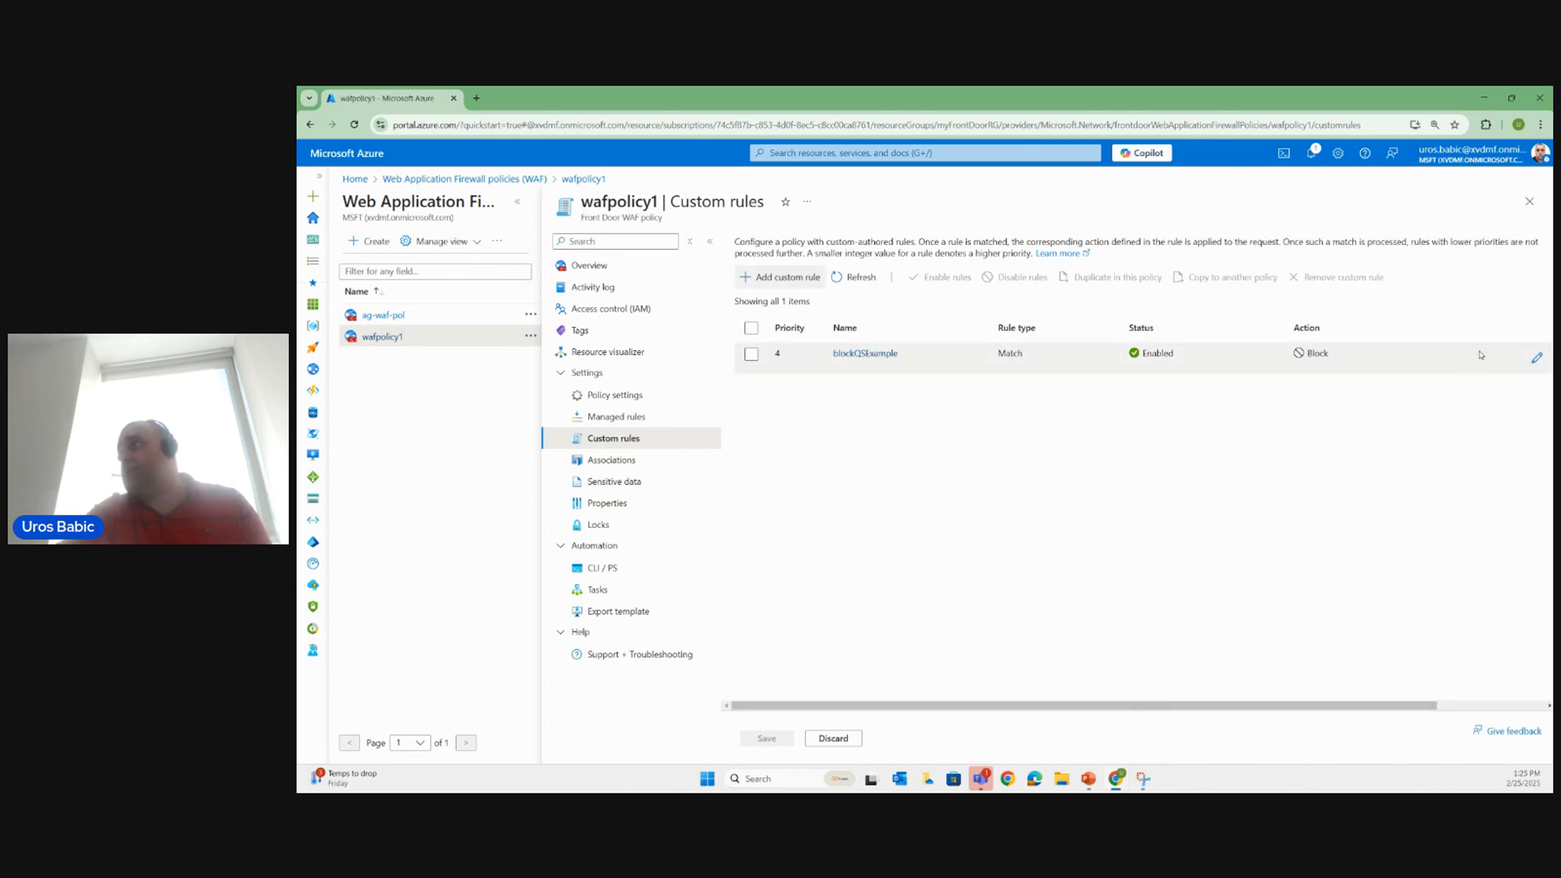
Open the blockQSExample custom rule for editing and examine its conditions and traffic action.
{"action": "left_click", "coordinate": [1538, 360]}
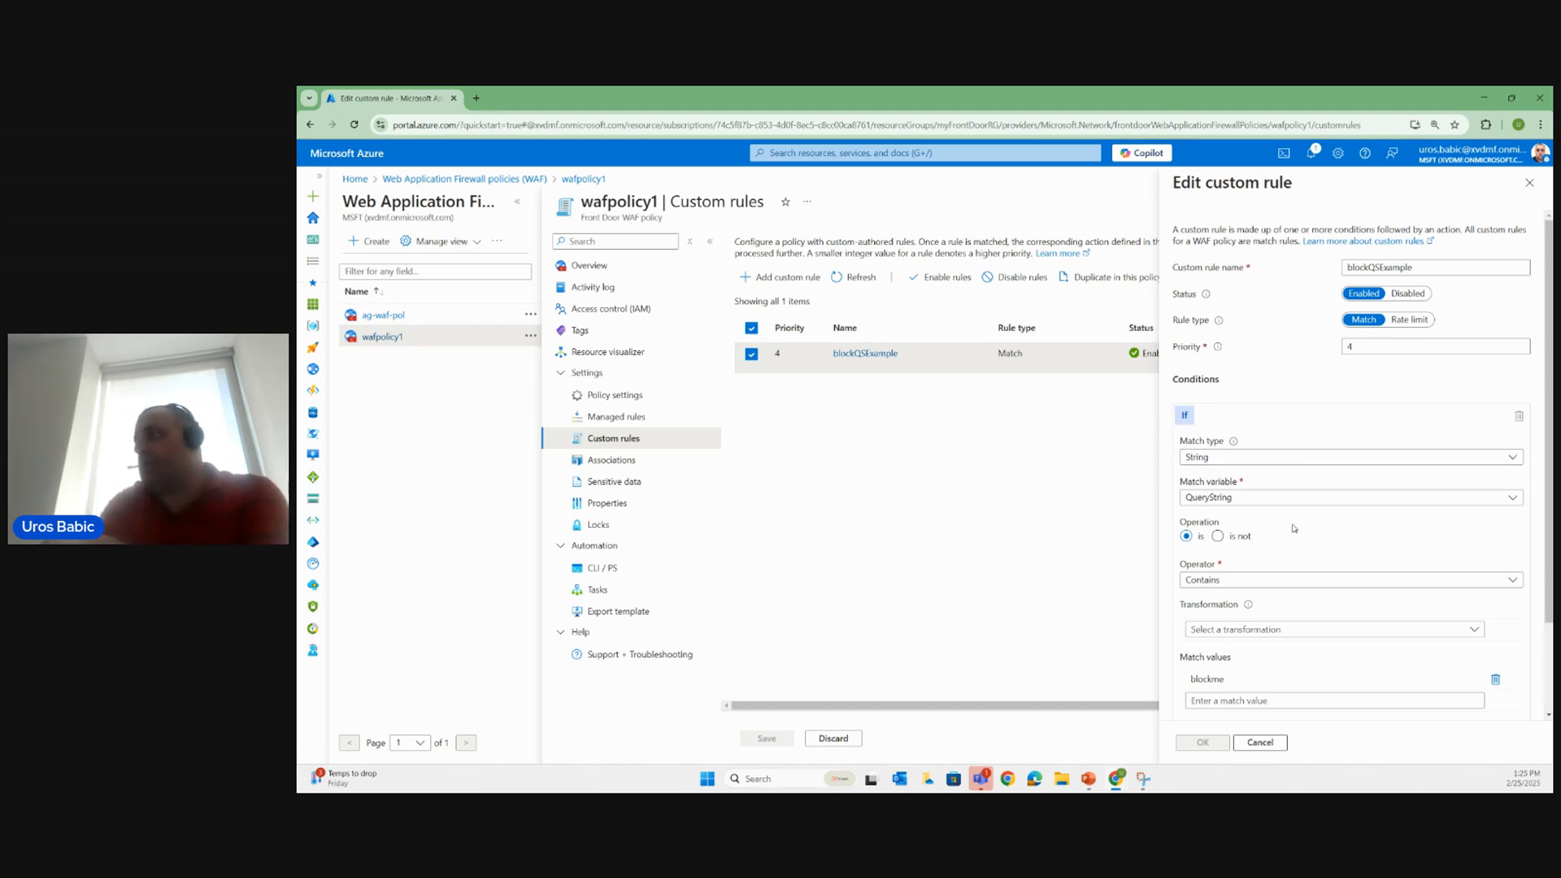
{"action": "scroll", "coordinate": [1295, 528], "scroll_direction": "down", "scroll_amount": 3}
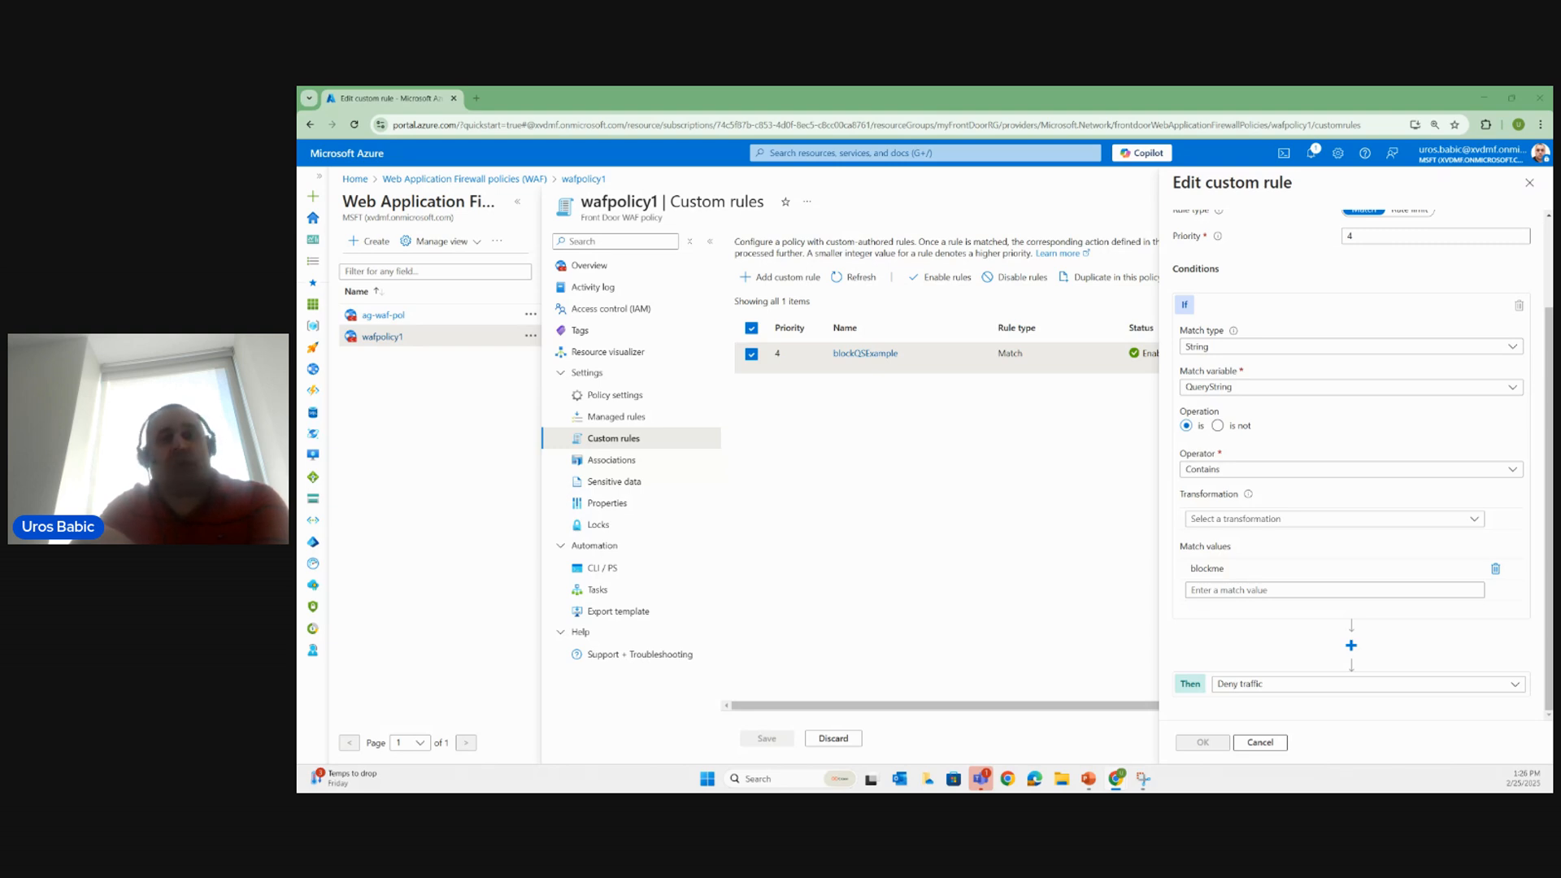
Switch to Snipping Tool, examine the enlarged screenshot of the wafpol01 managed rules, and return to the portal.
{"action": "key", "text": "alt+Tab"}
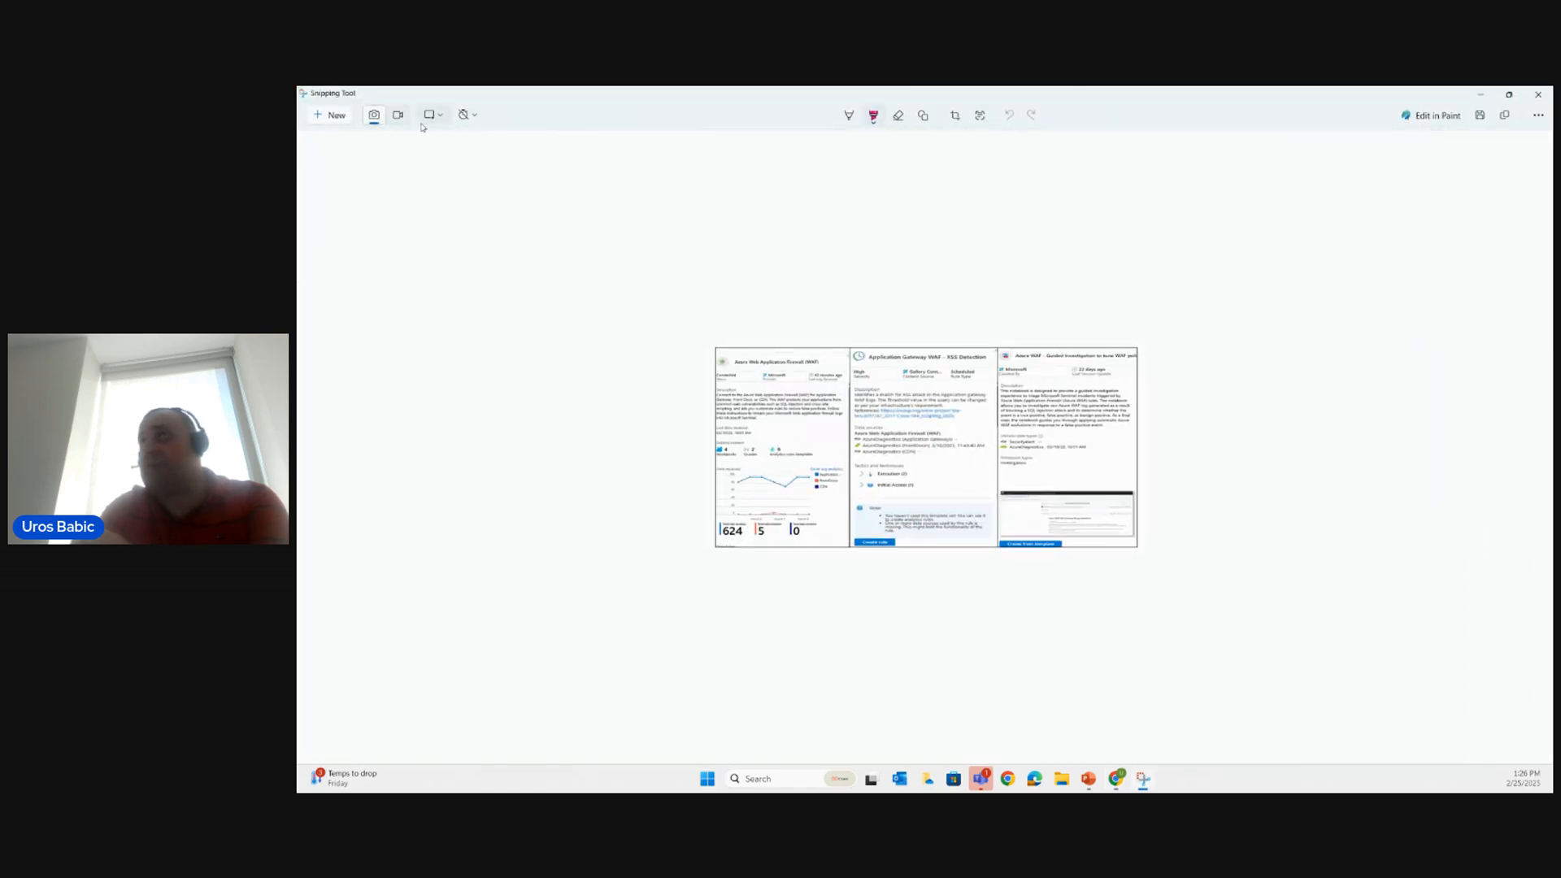
{"action": "left_click", "coordinate": [336, 115]}
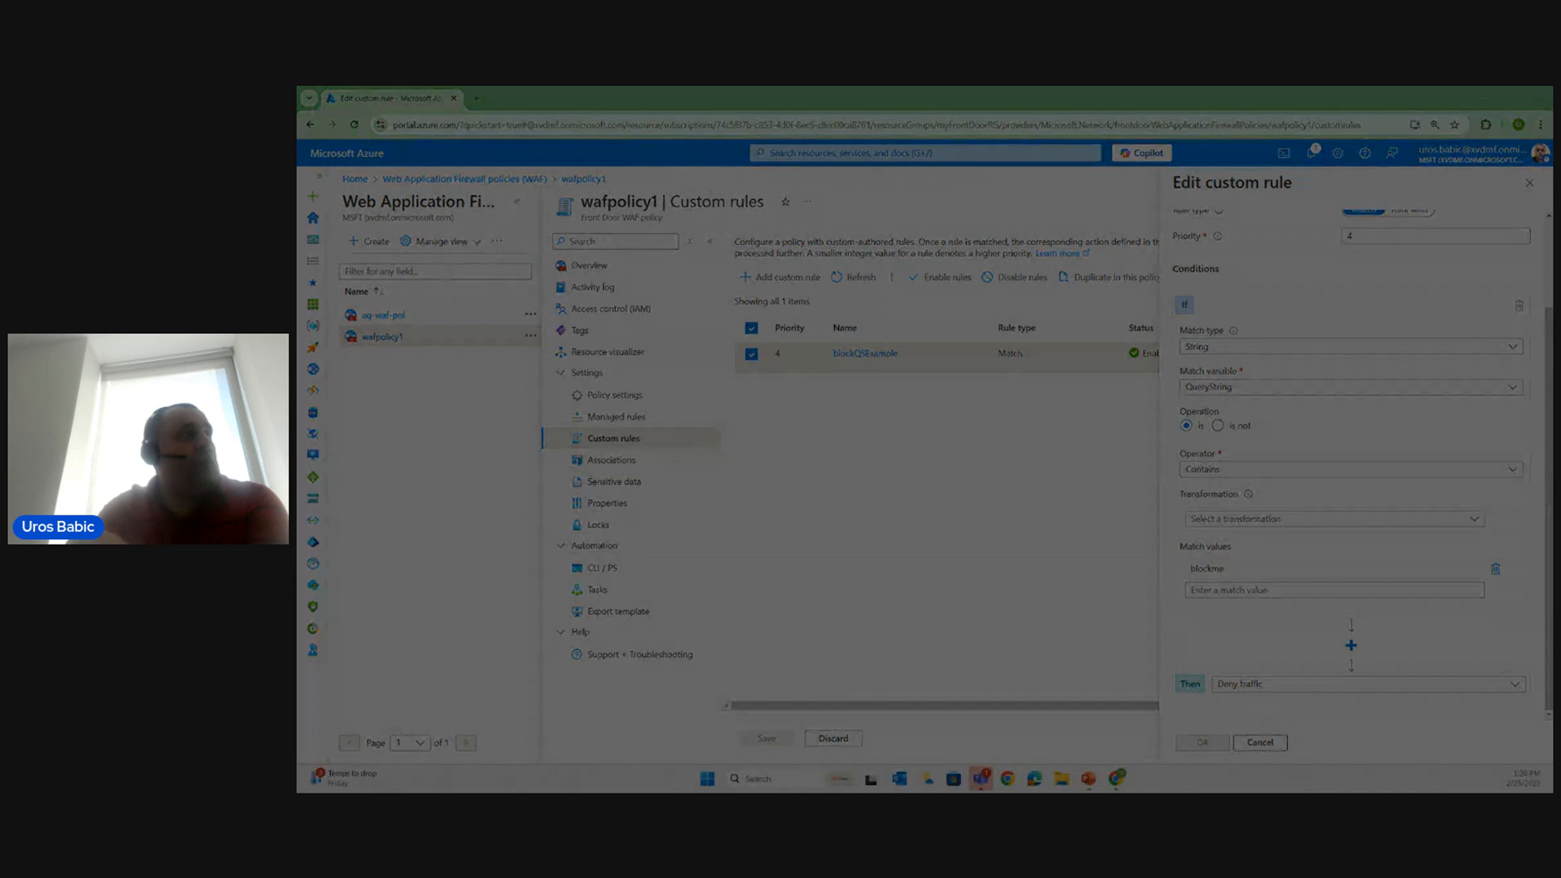
{"action": "key", "text": "Escape"}
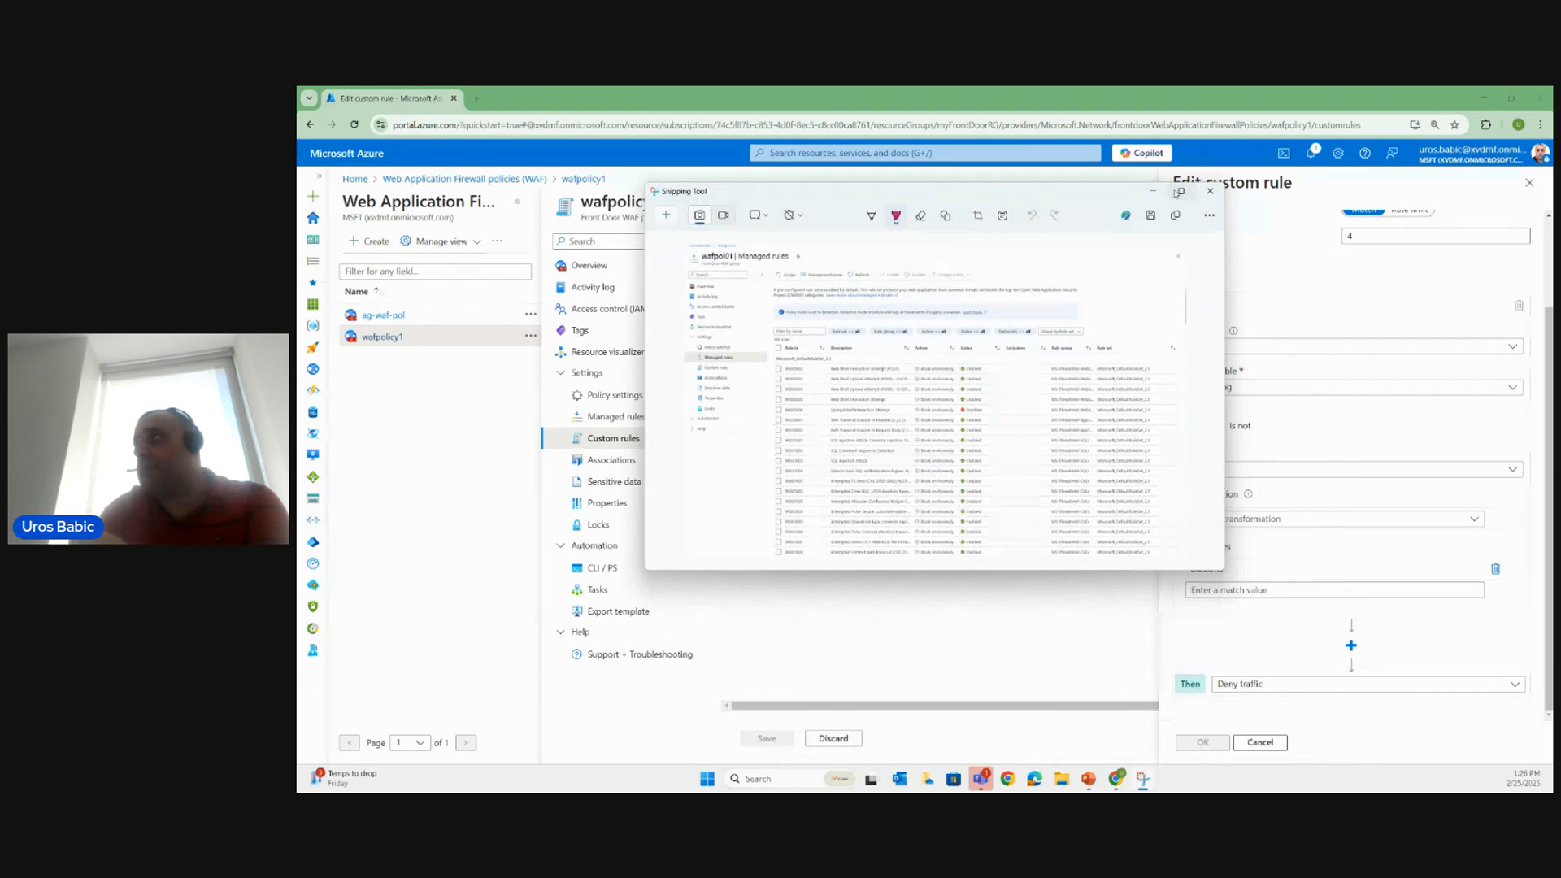
{"action": "left_click", "coordinate": [1179, 192]}
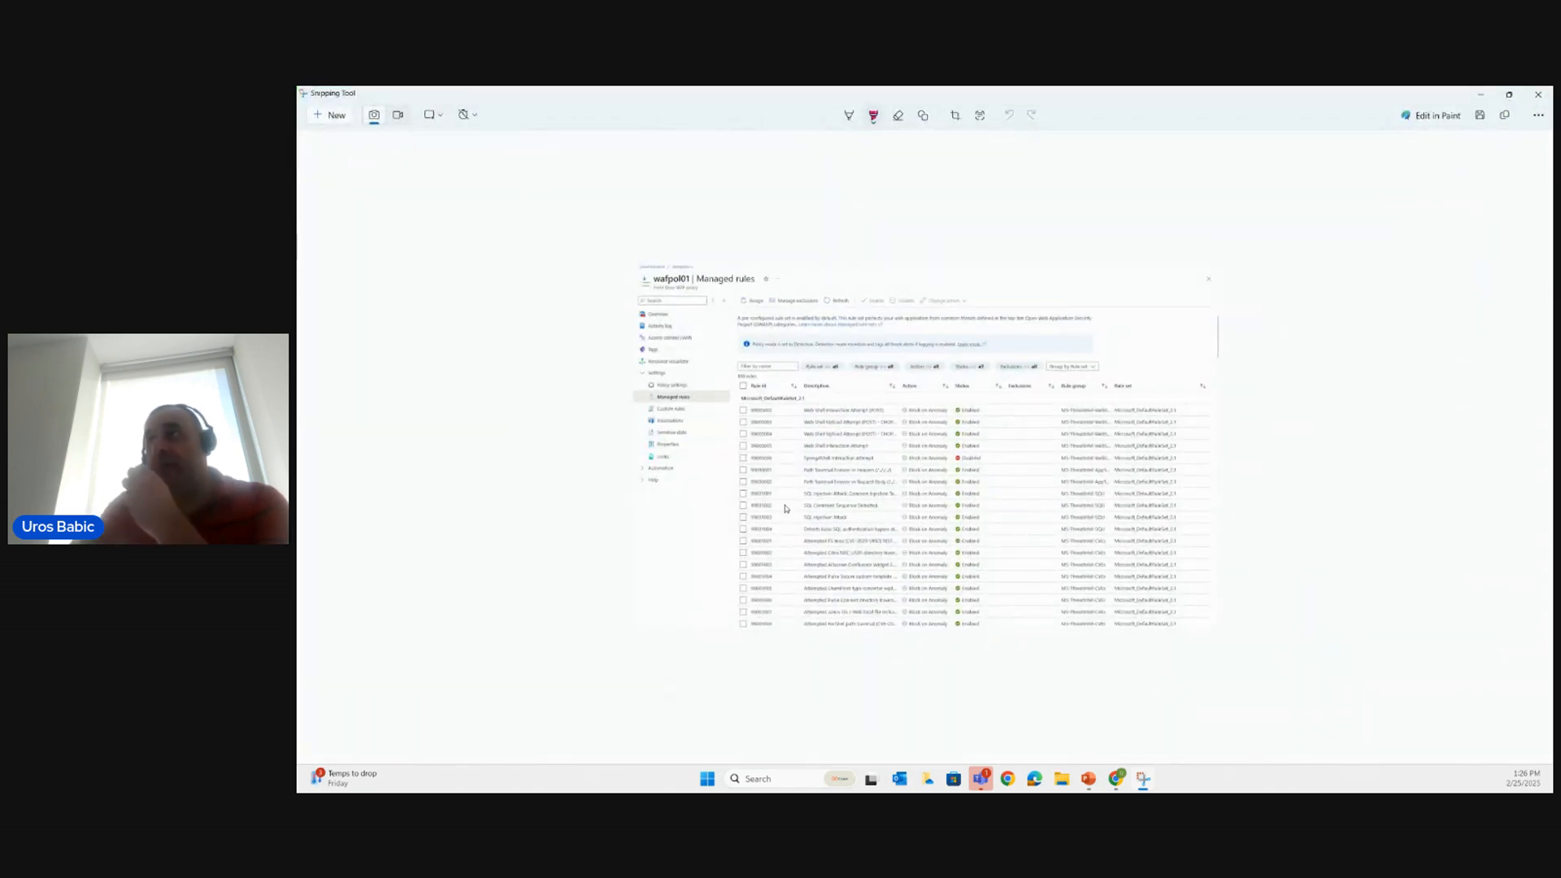
{"action": "key", "text": "alt+Tab"}
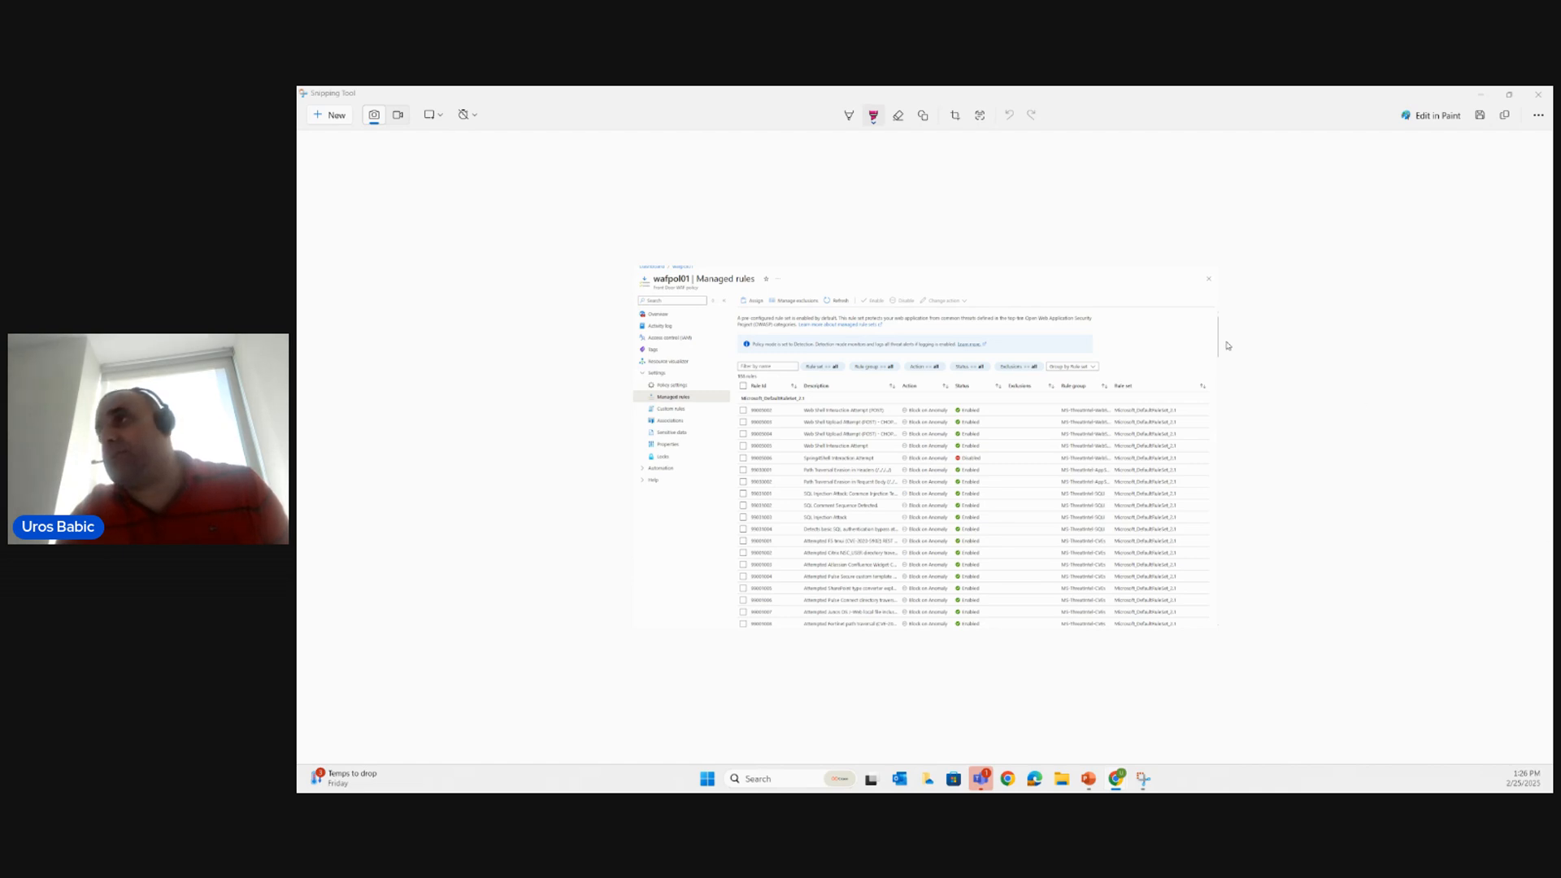
{"action": "scroll", "coordinate": [988, 402], "scroll_direction": "up", "scroll_amount": 5}
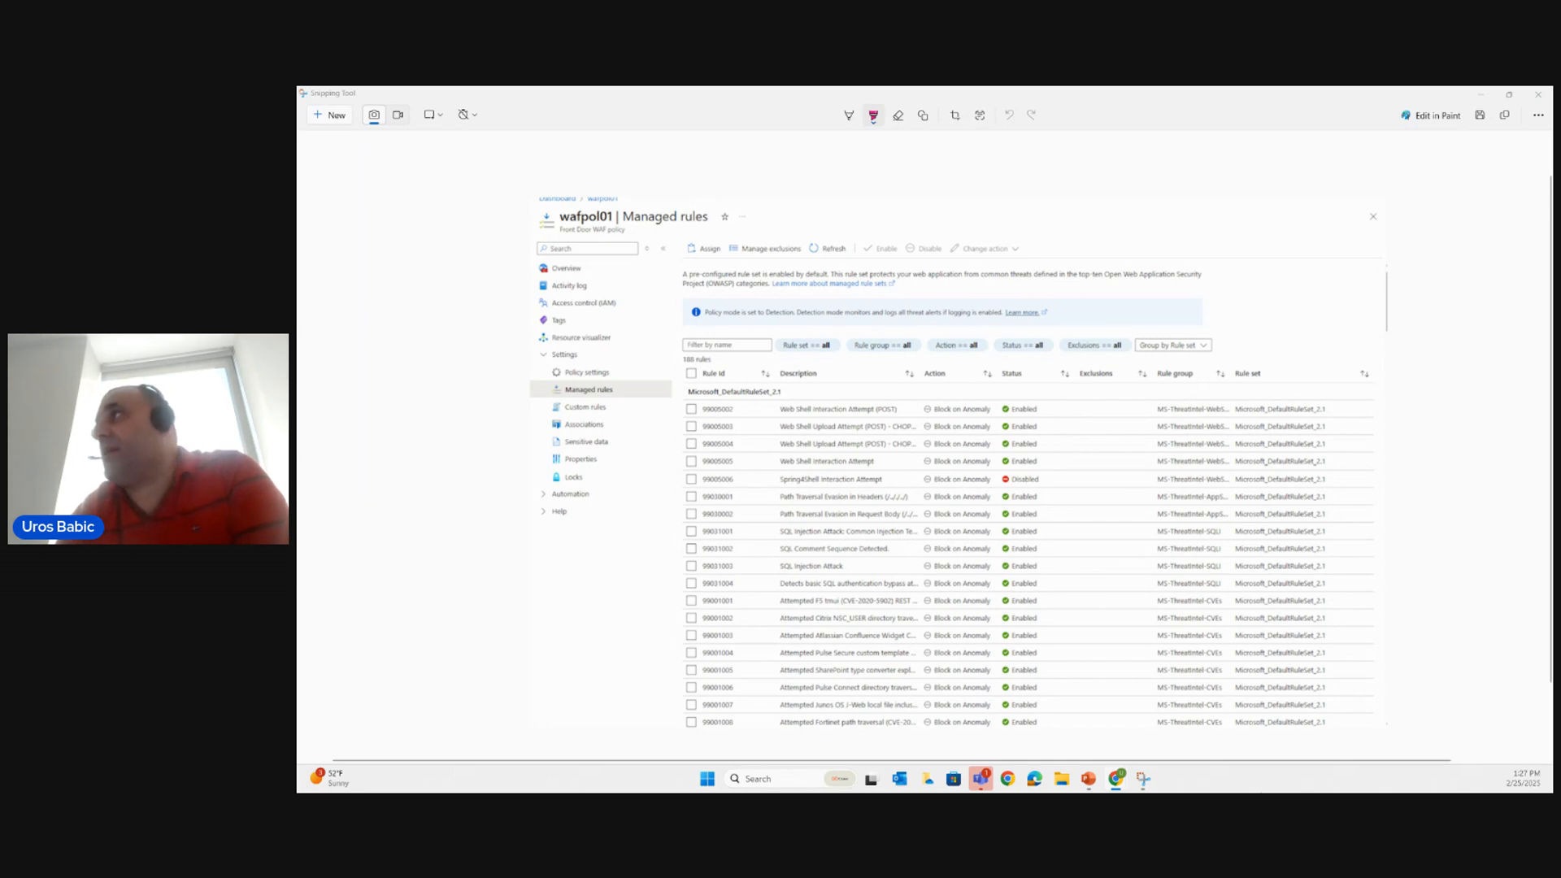
{"action": "left_click", "coordinate": [1482, 95]}
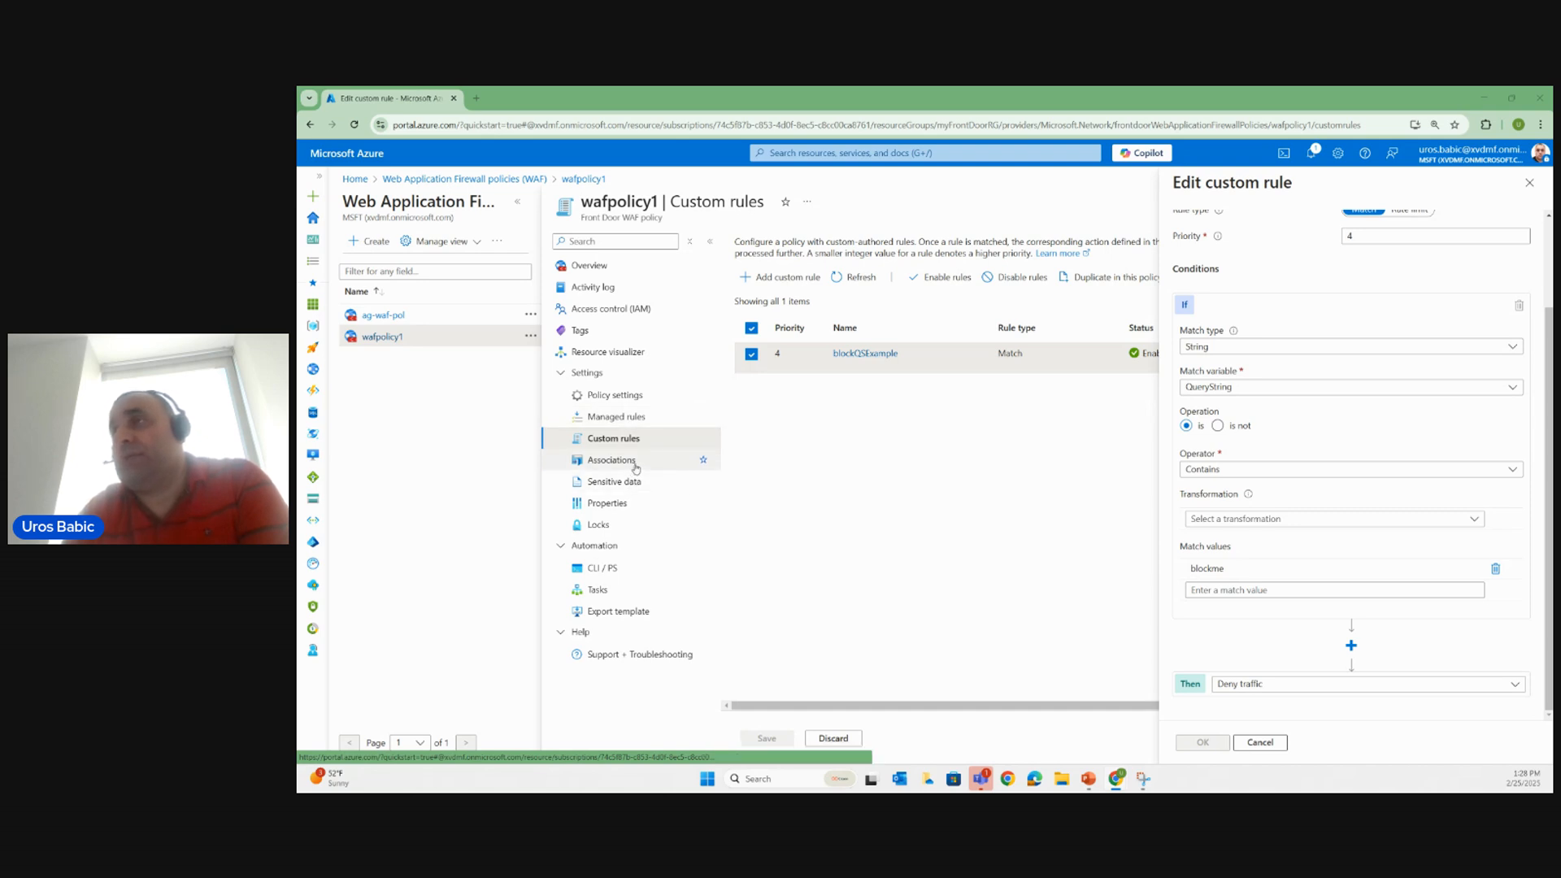
Start a new role assignment from the access control settings of wafpolicy1.
{"action": "left_click", "coordinate": [623, 309]}
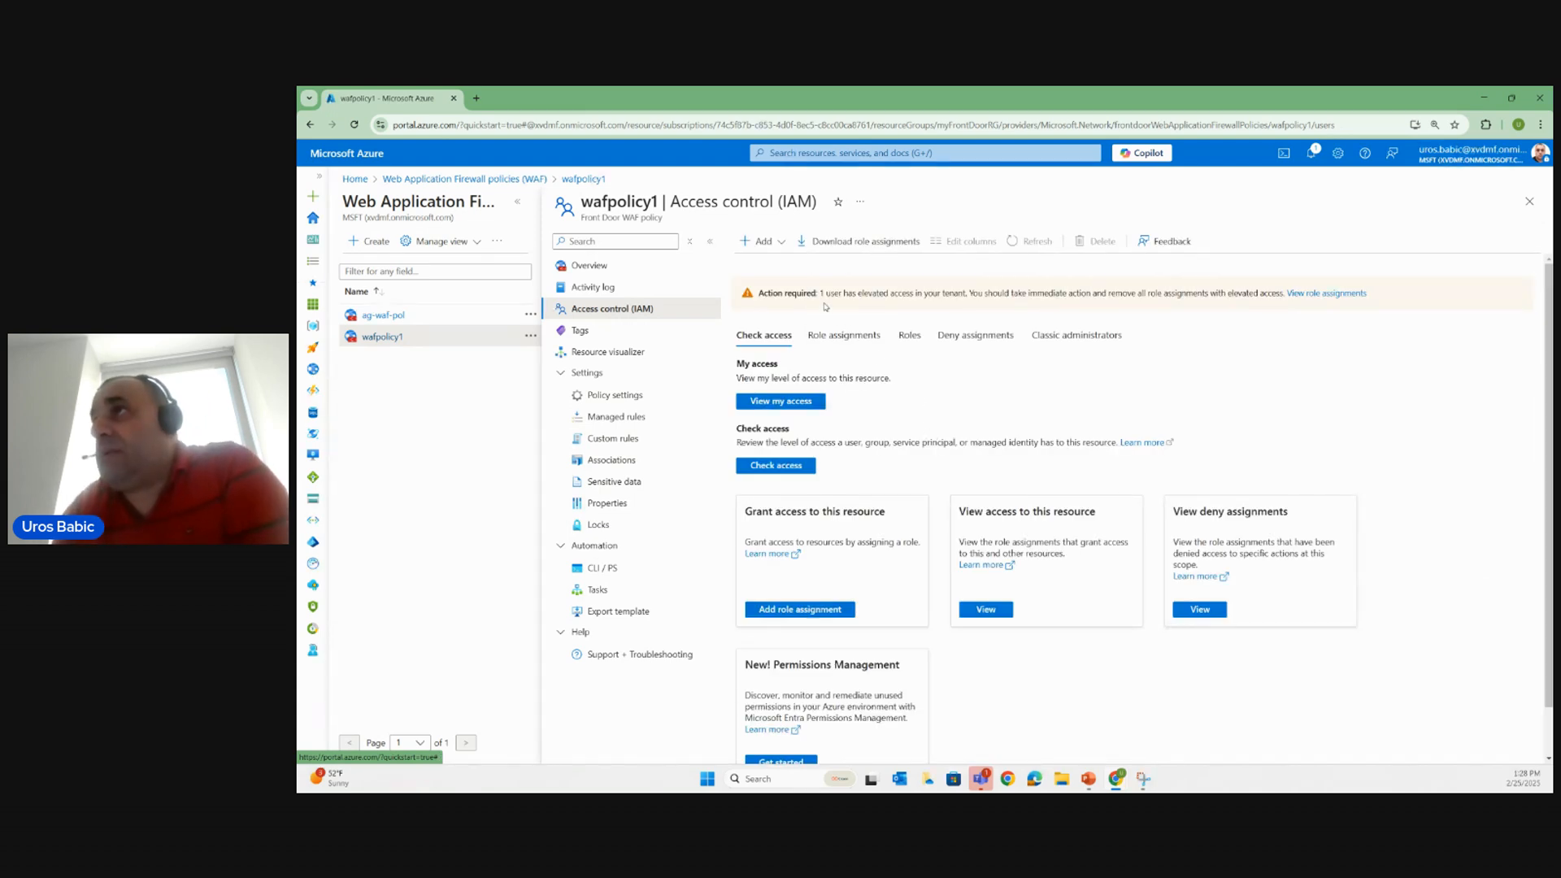
{"action": "left_click", "coordinate": [762, 241]}
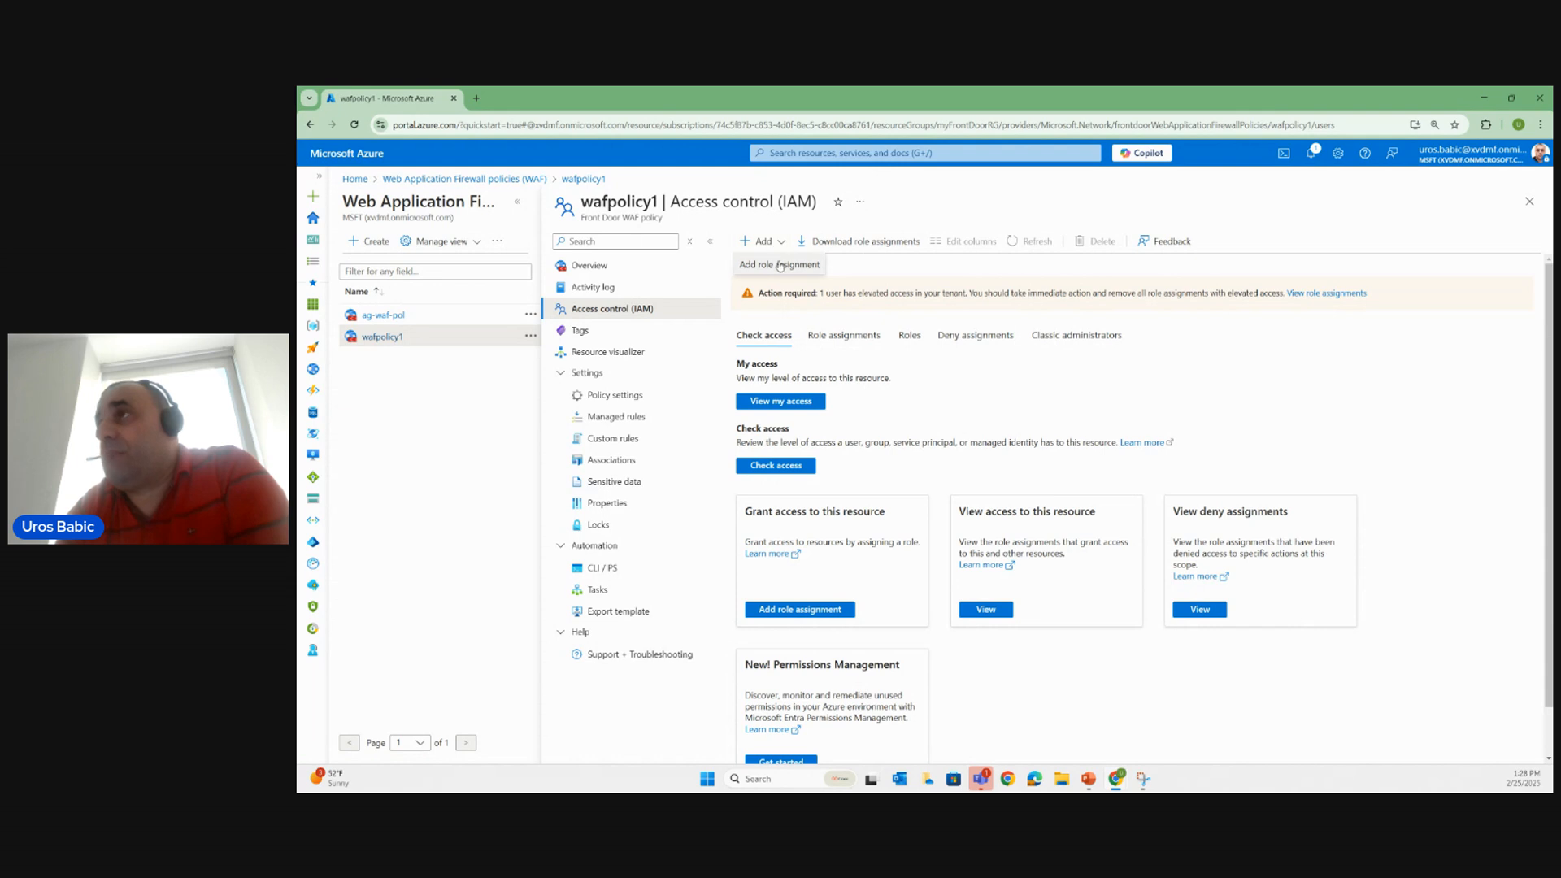
{"action": "left_click", "coordinate": [780, 265]}
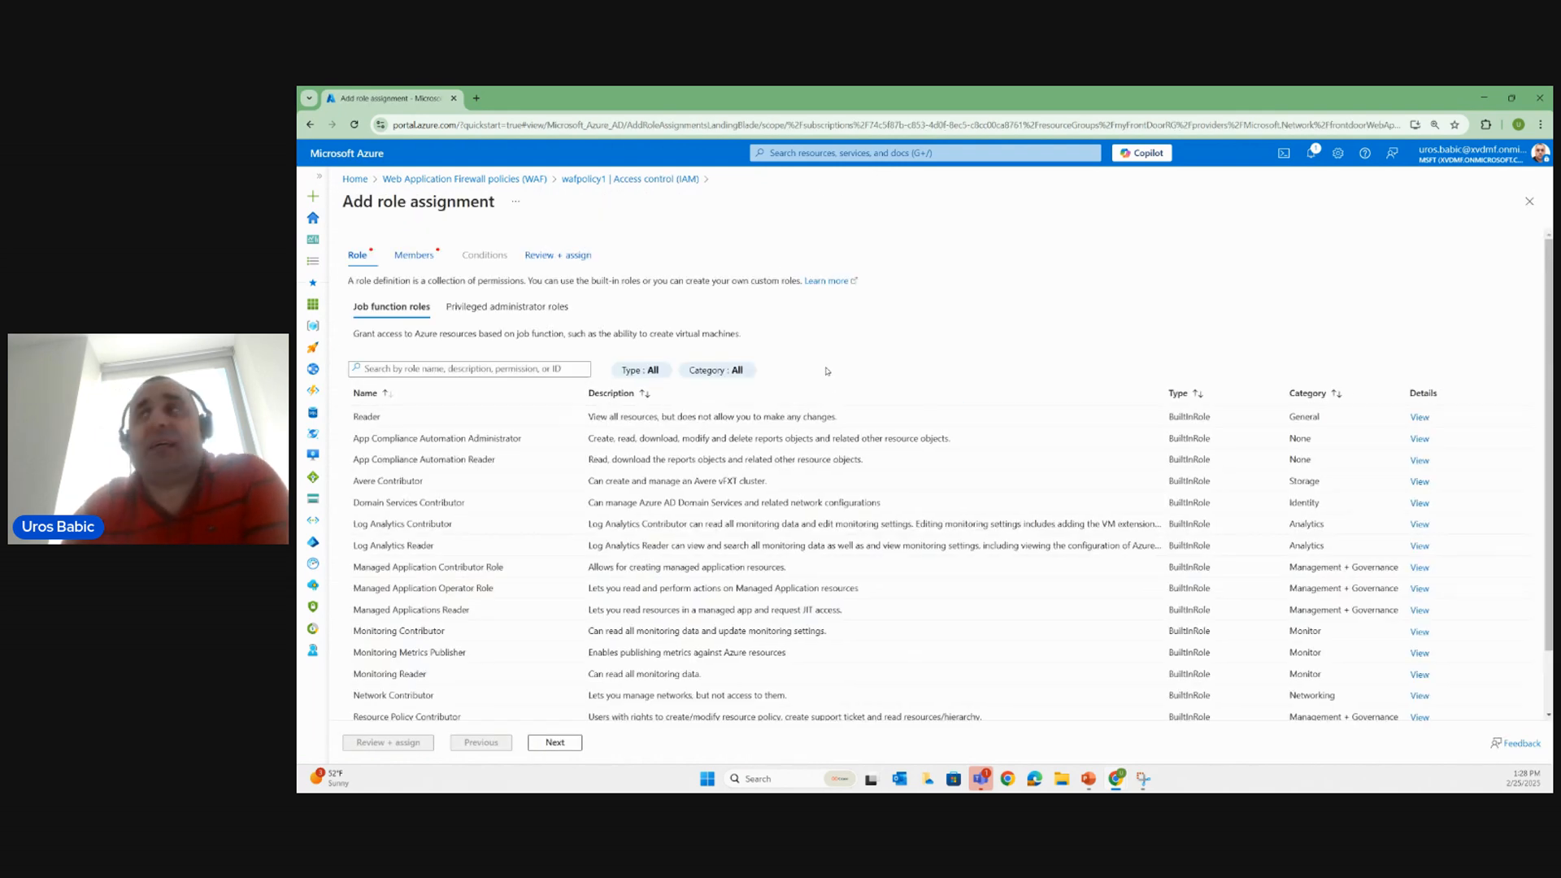
Examine the privileged administrator roles and the job function roles available for the role assignment.
{"action": "left_click", "coordinate": [521, 308]}
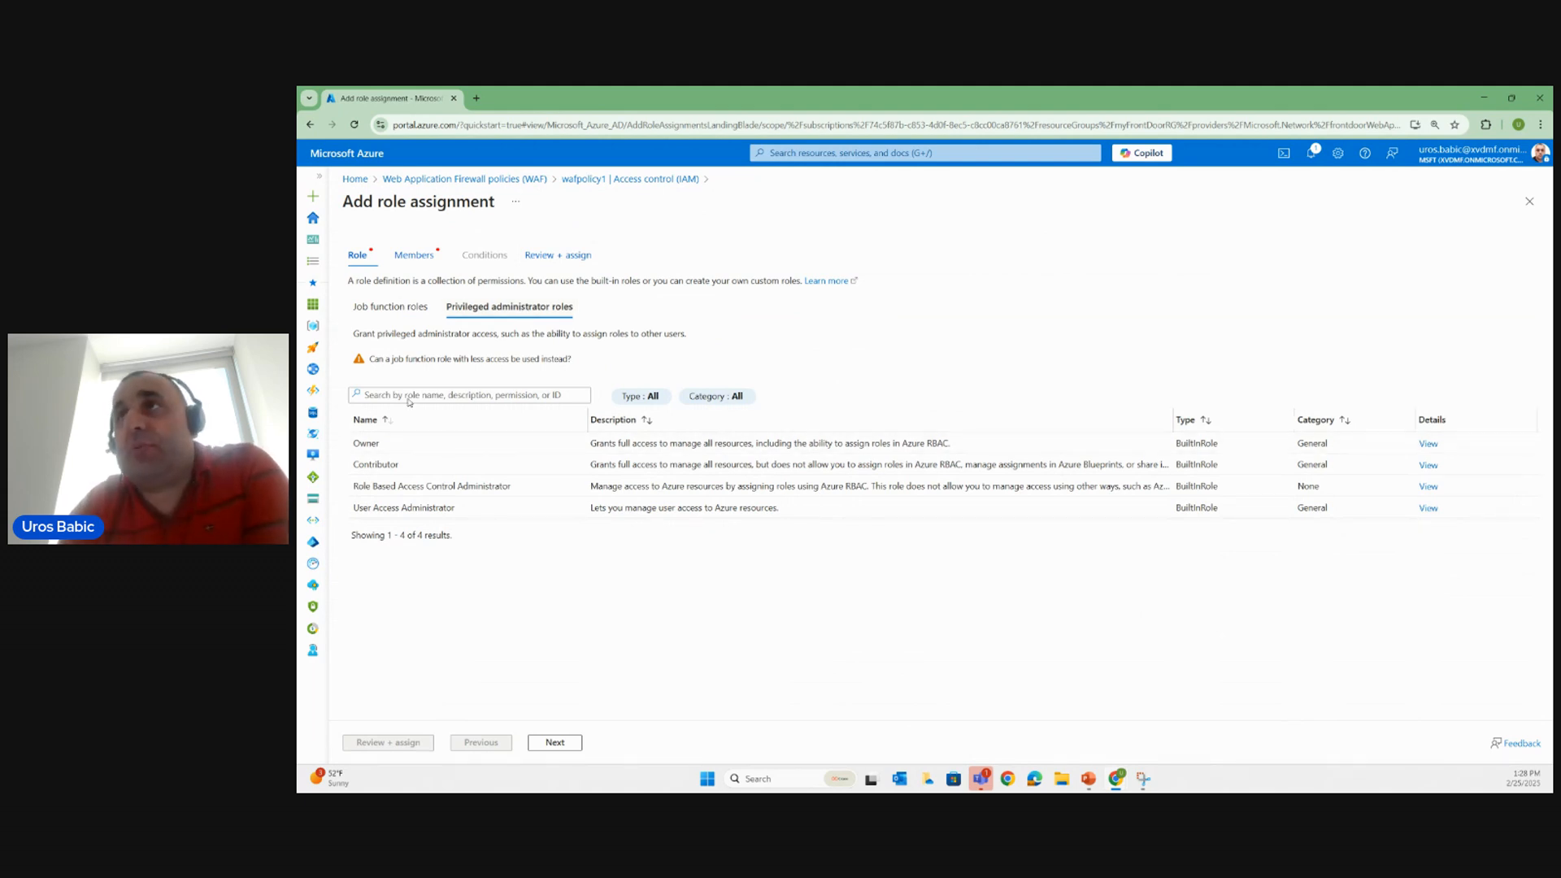
{"action": "left_click", "coordinate": [391, 307]}
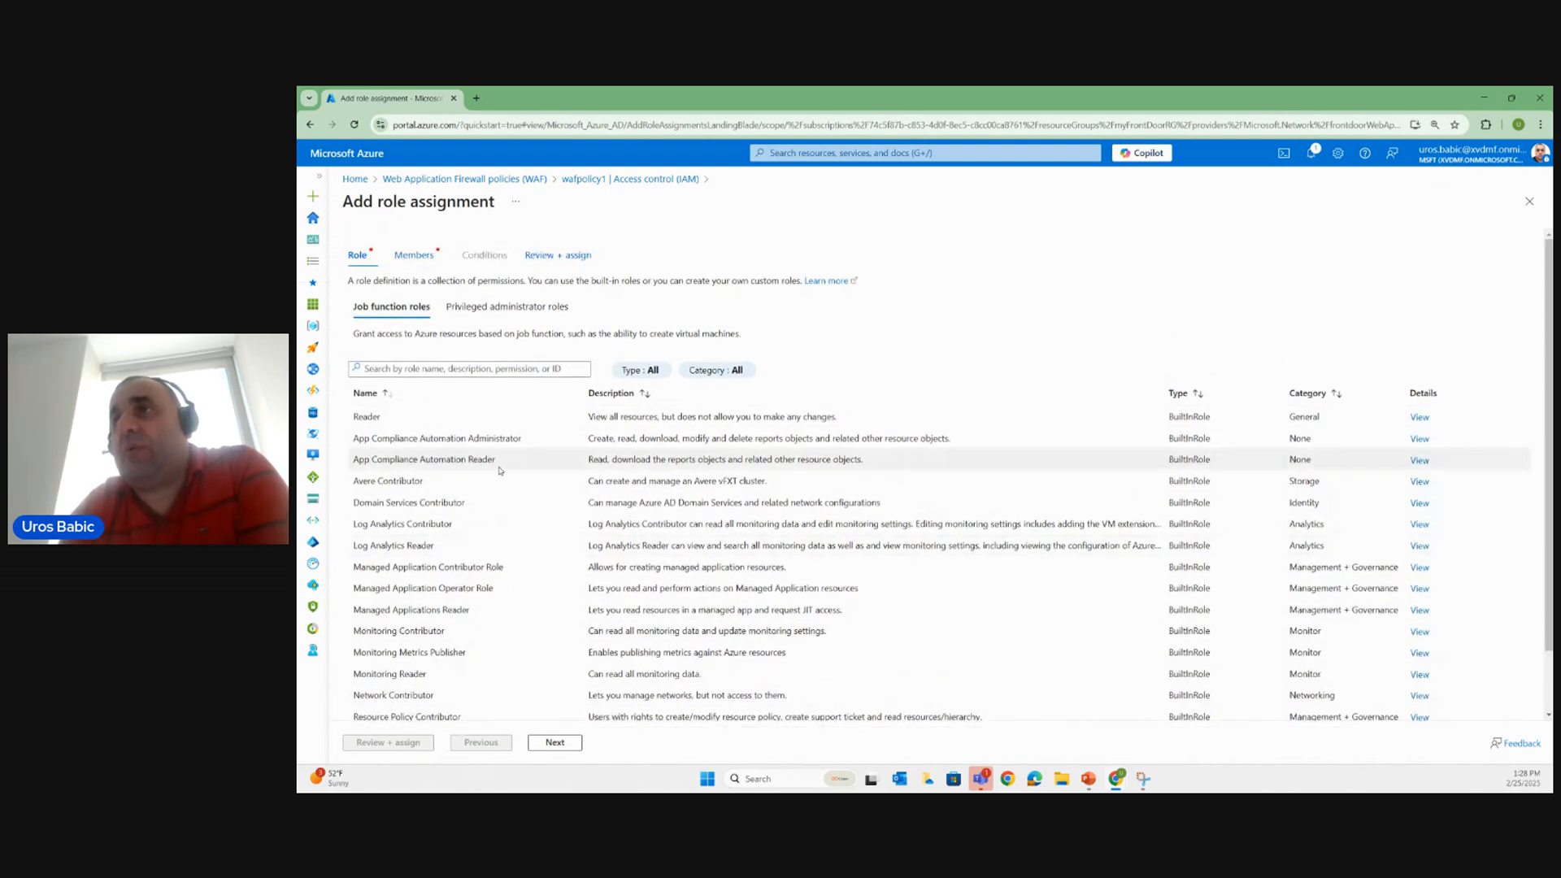
{"action": "scroll", "coordinate": [500, 470], "scroll_direction": "down", "scroll_amount": 2}
{"action": "scroll", "coordinate": [500, 470], "scroll_direction": "up", "scroll_amount": 2}
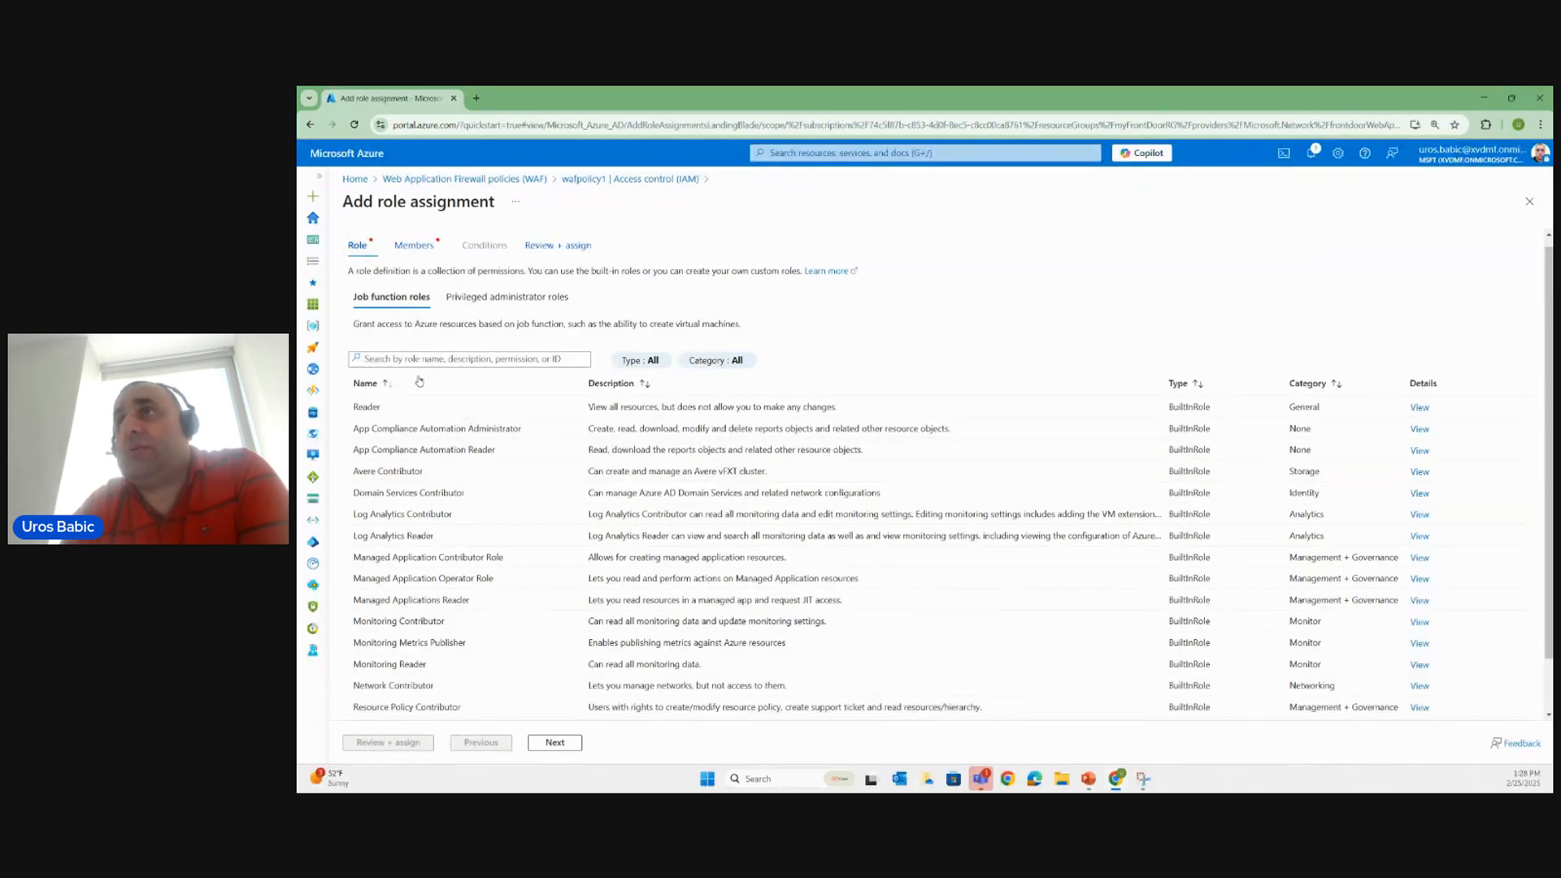
{"action": "scroll", "coordinate": [451, 495], "scroll_direction": "down", "scroll_amount": 1}
{"action": "scroll", "coordinate": [442, 486], "scroll_direction": "up", "scroll_amount": 1}
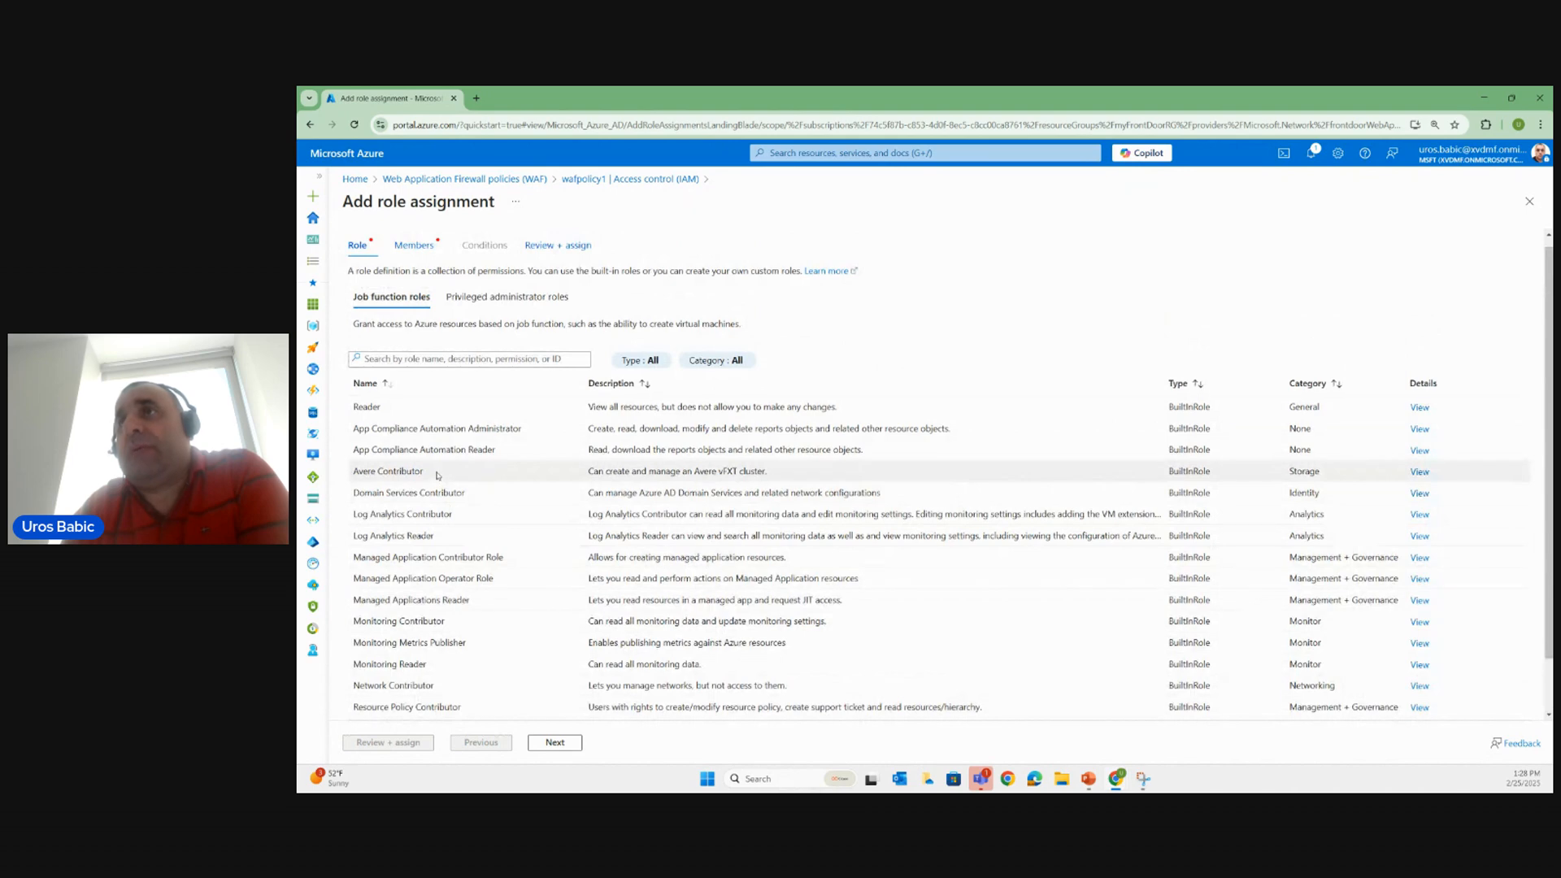
Assign the App Compliance Automation Administrator role on wafpolicy1 to the matching non-guest user account, found by searching for the member's first name.
{"action": "left_click", "coordinate": [440, 430]}
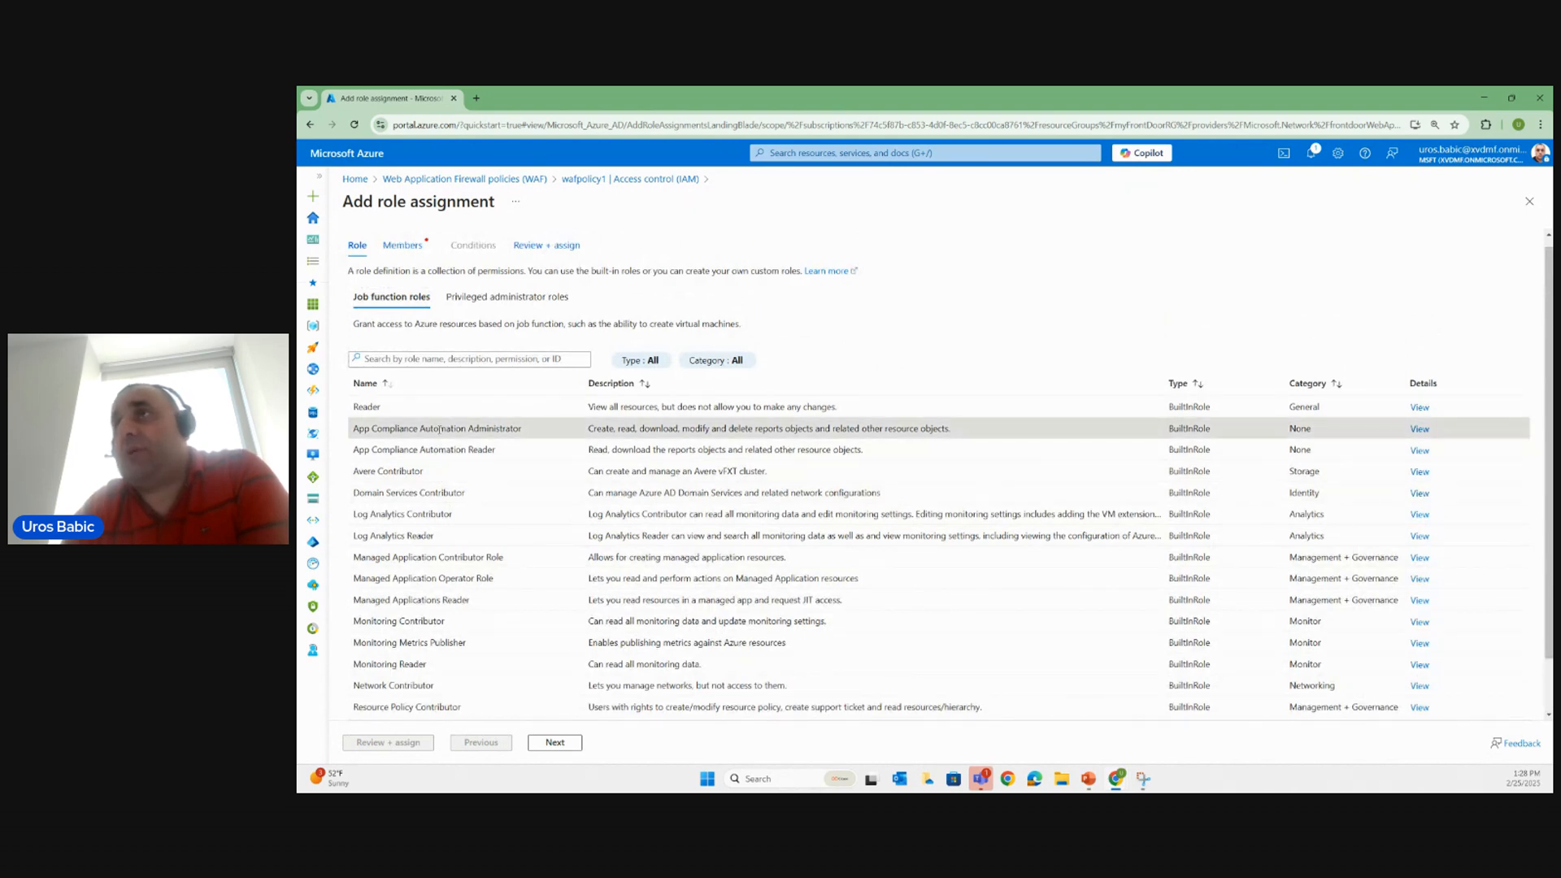
{"action": "left_click", "coordinate": [408, 247]}
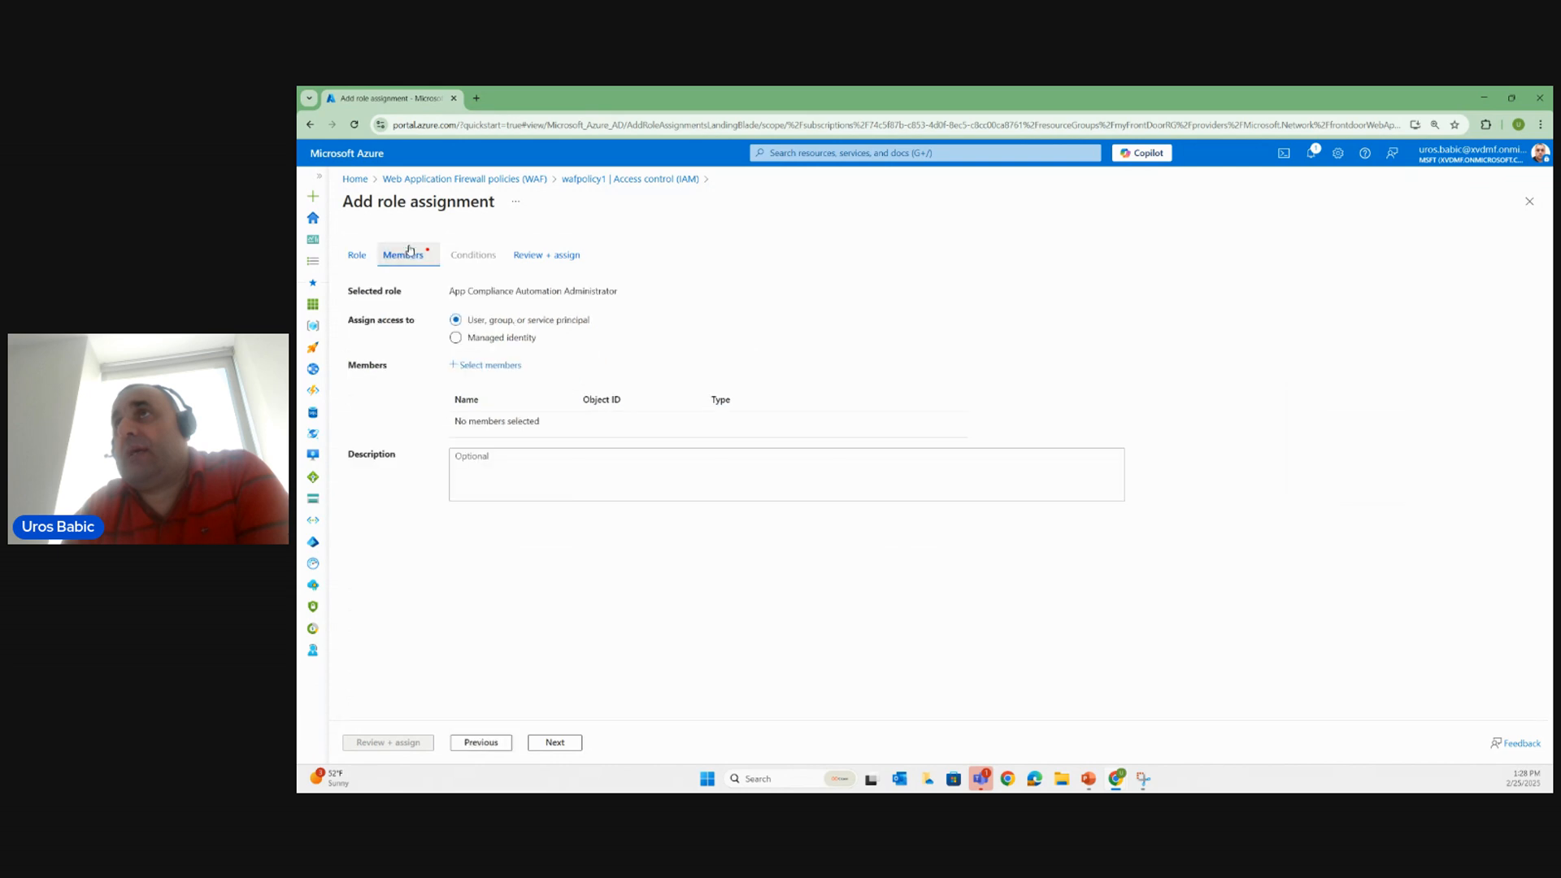
{"action": "left_click", "coordinate": [488, 365]}
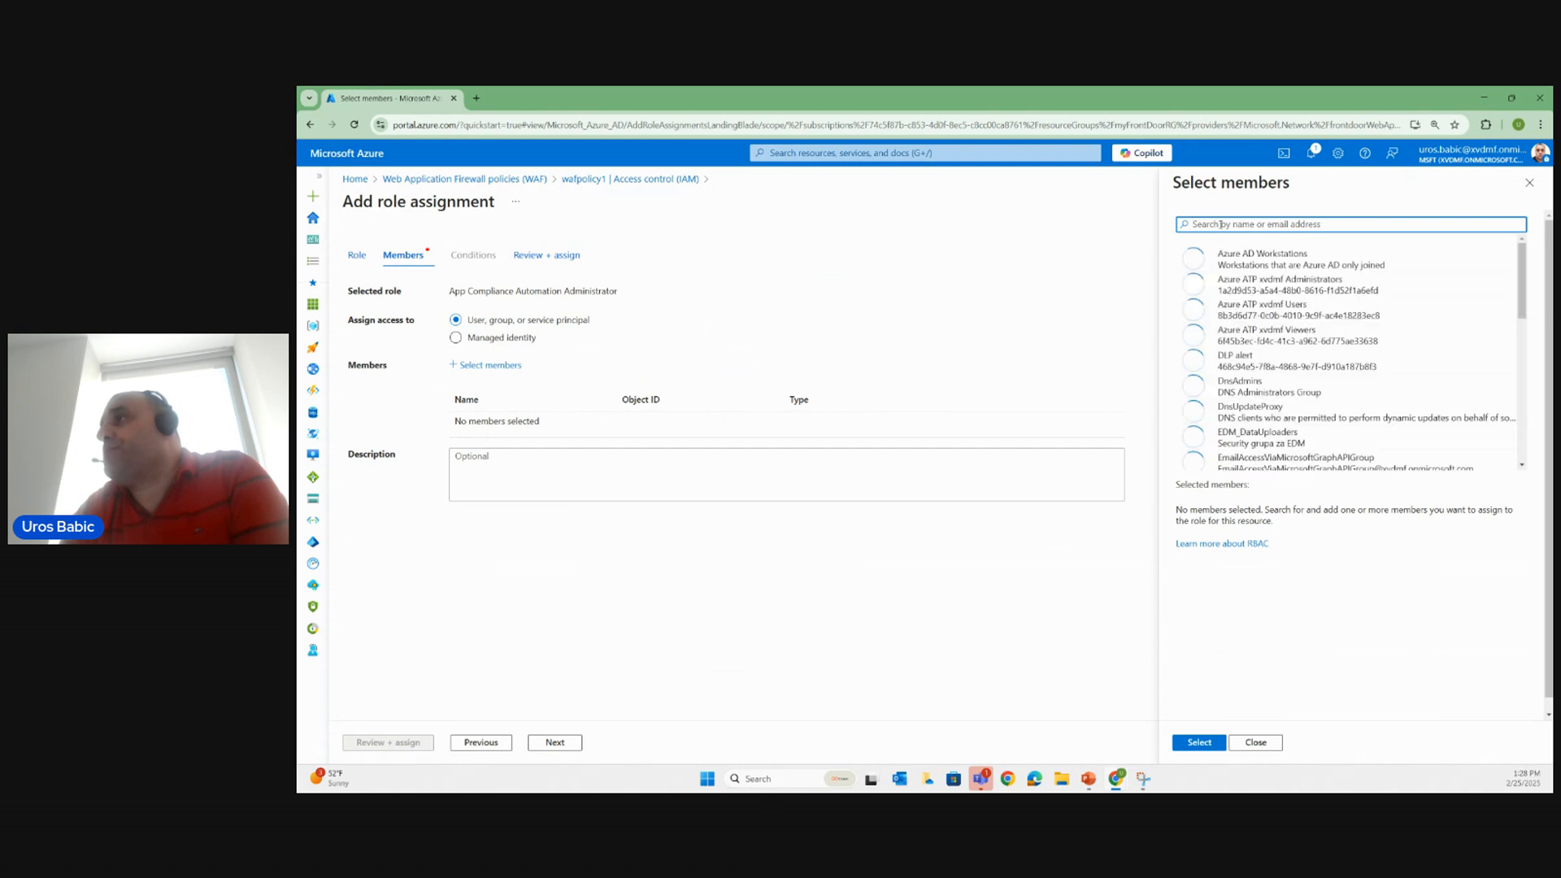
{"action": "left_click", "coordinate": [1221, 225]}
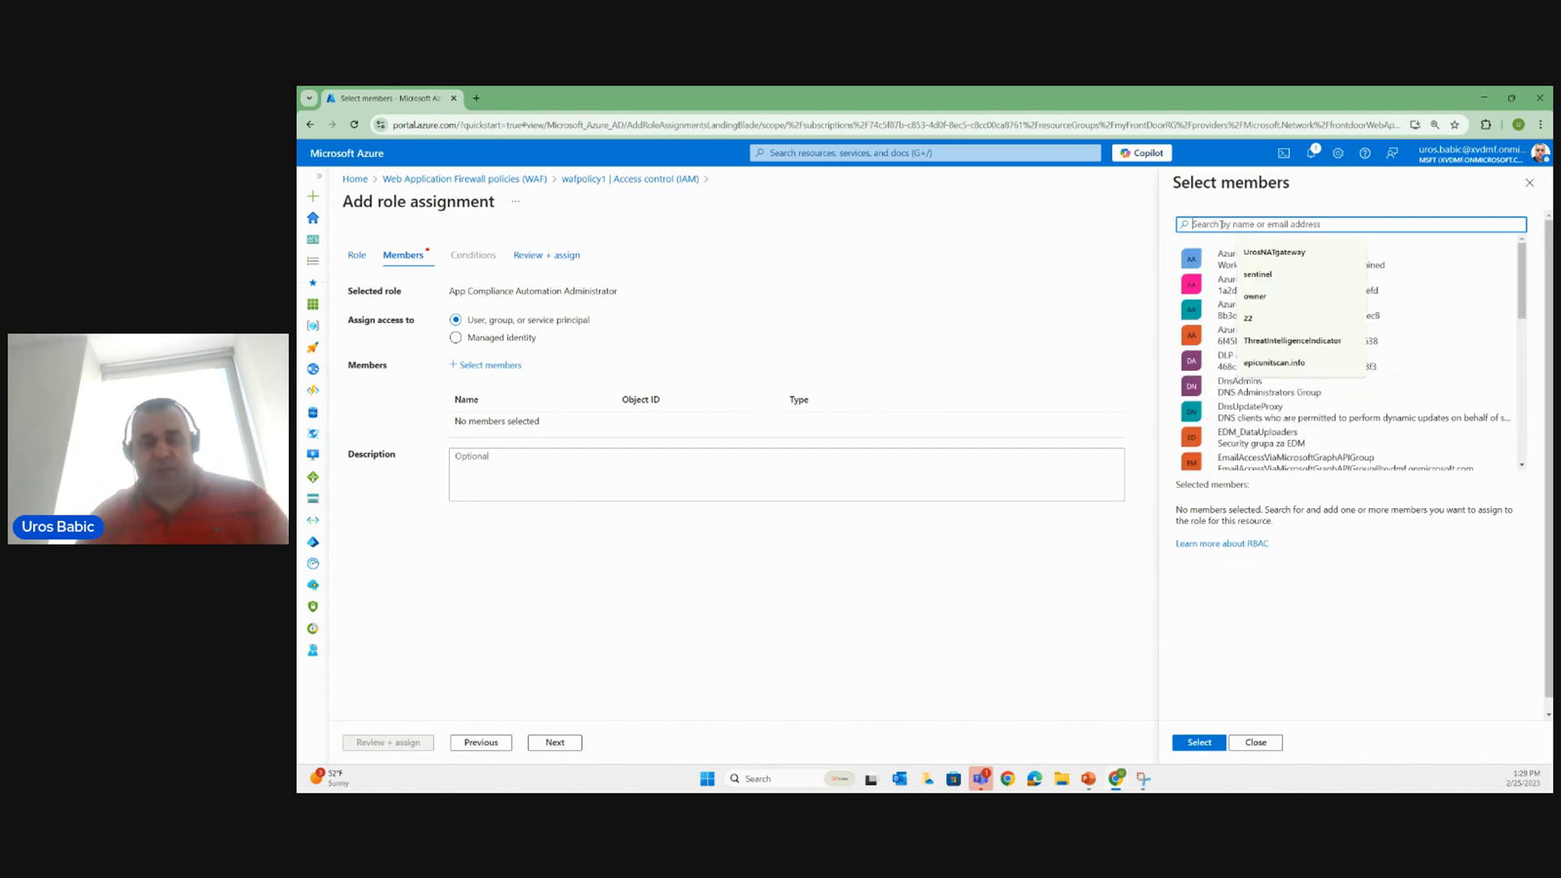
{"action": "type", "text": "uros"}
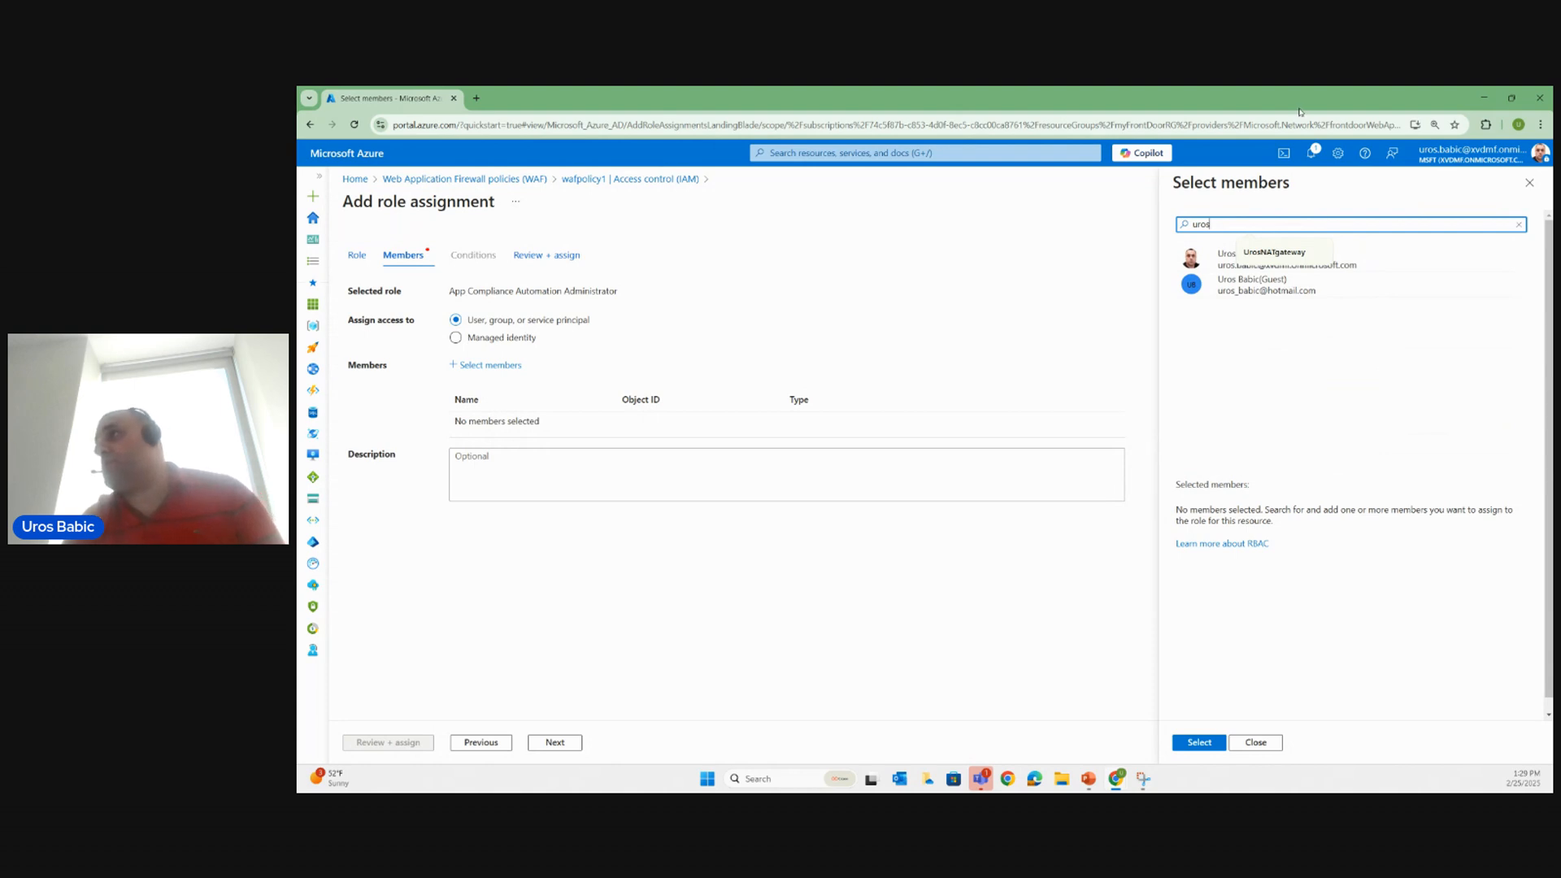
{"action": "left_click", "coordinate": [1324, 257]}
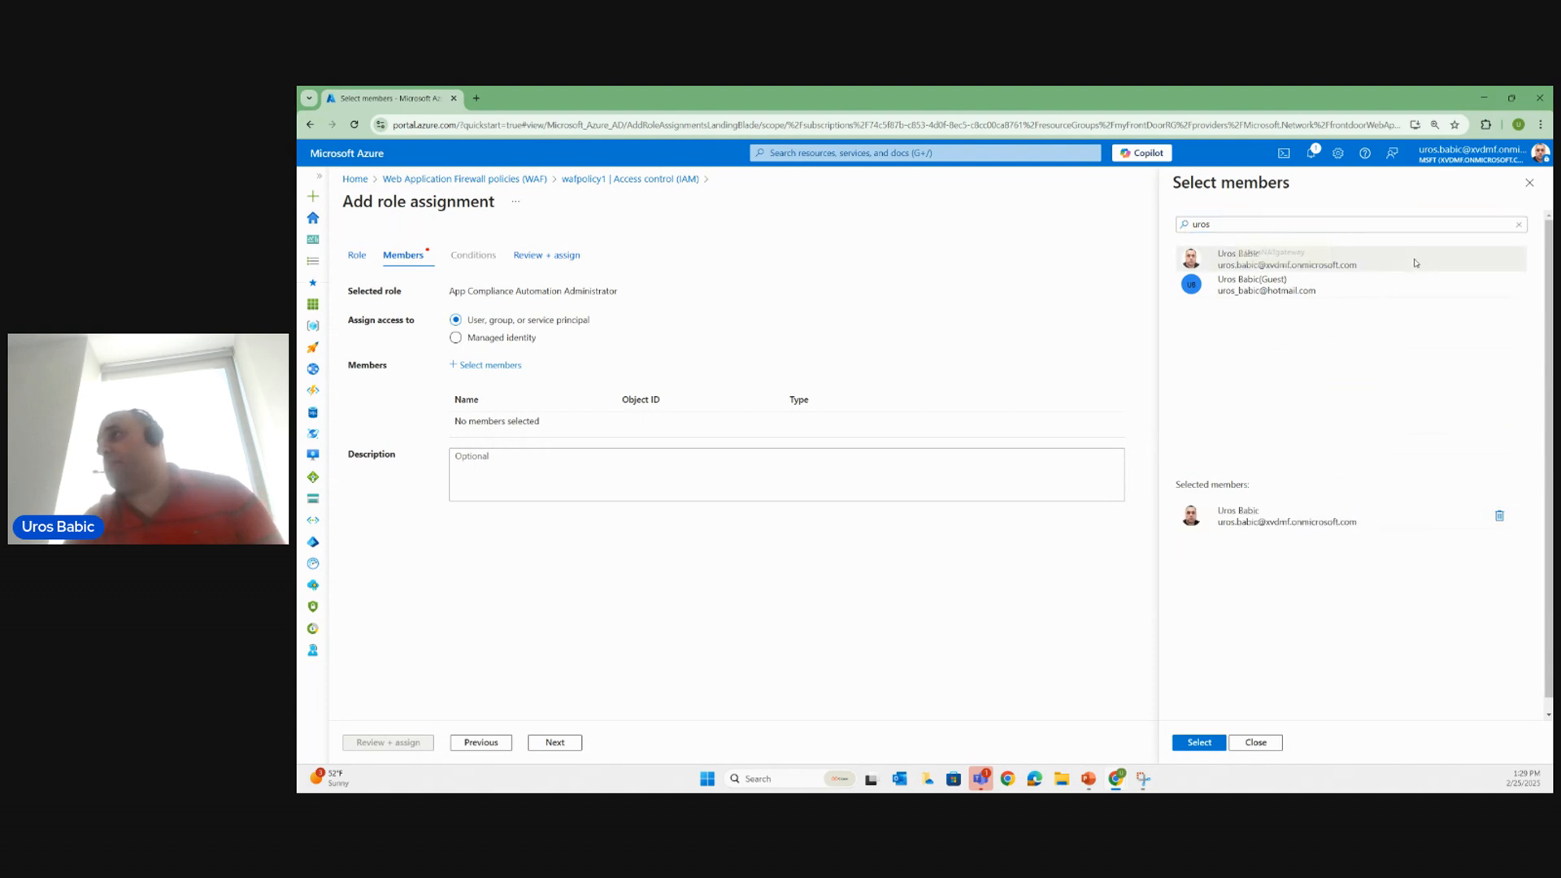
{"action": "left_click", "coordinate": [1199, 743]}
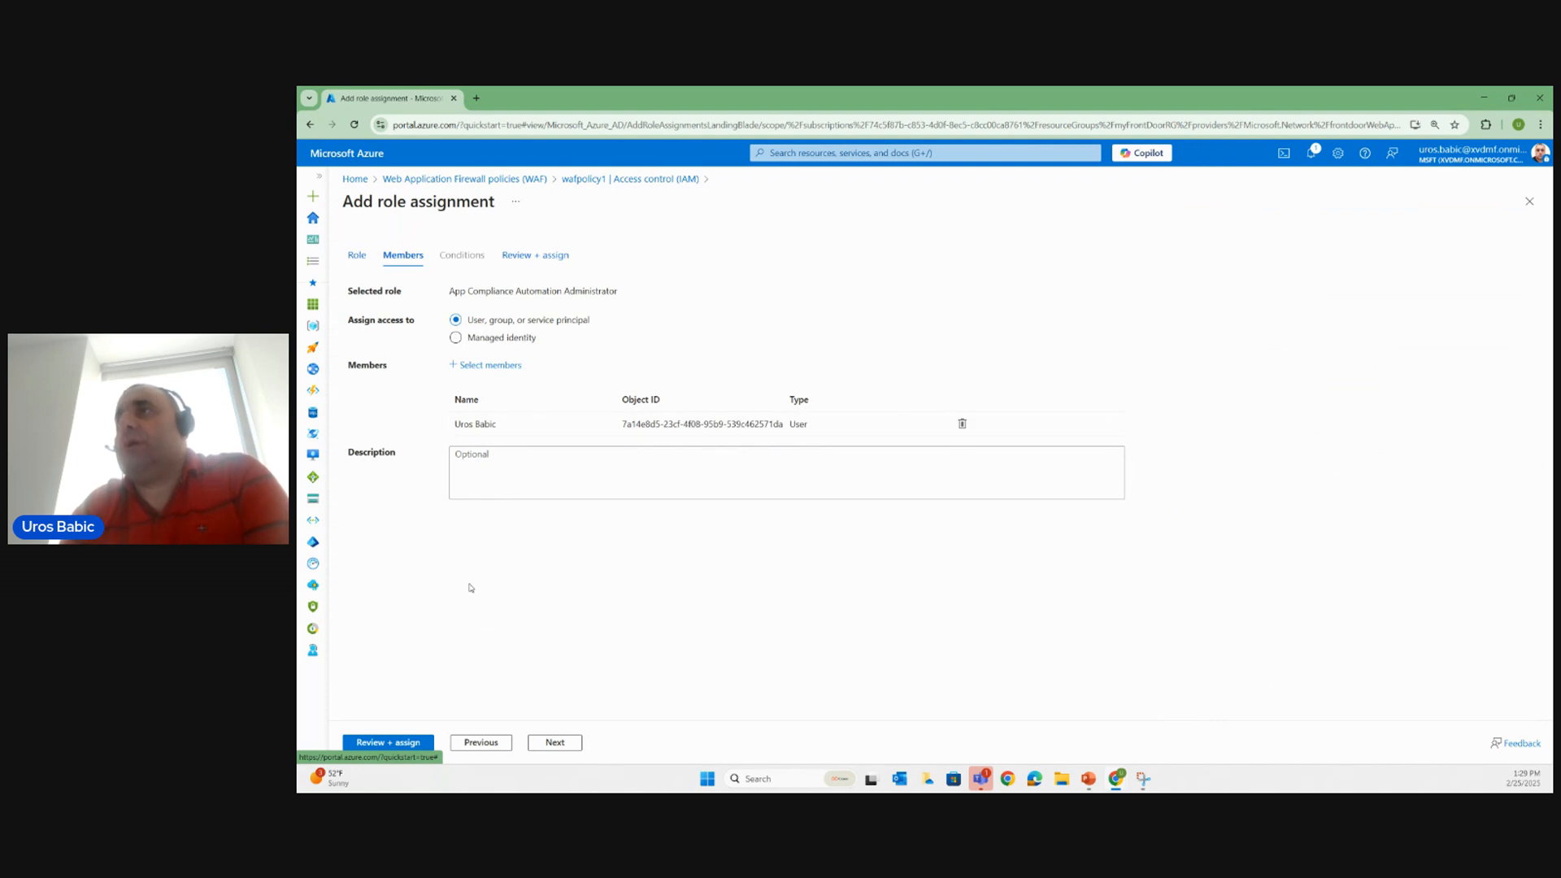
{"action": "left_click", "coordinate": [398, 752]}
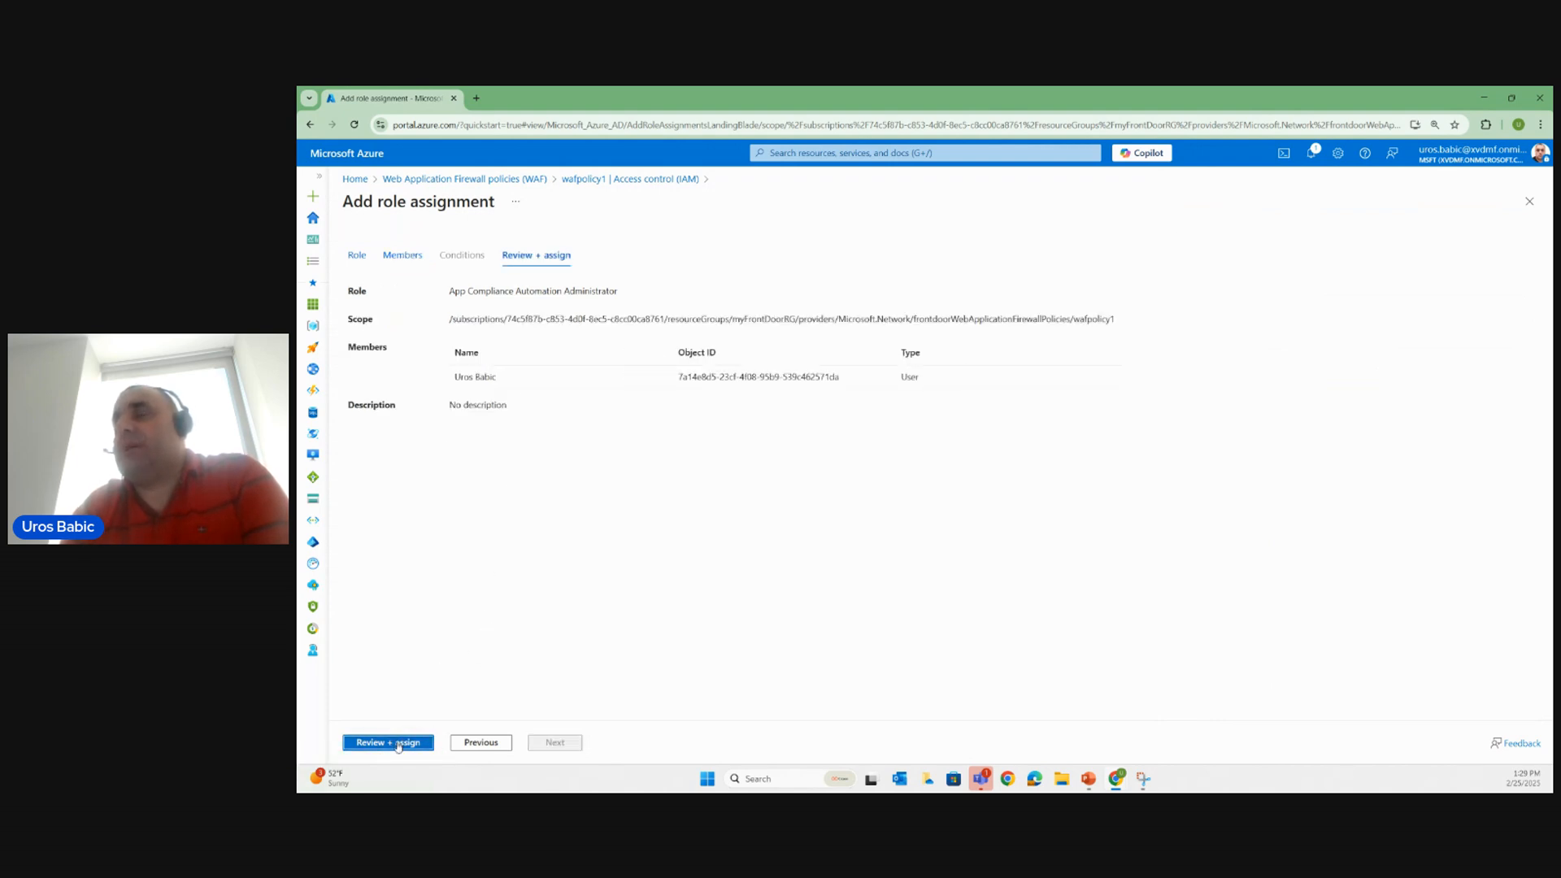
{"action": "left_click", "coordinate": [399, 743]}
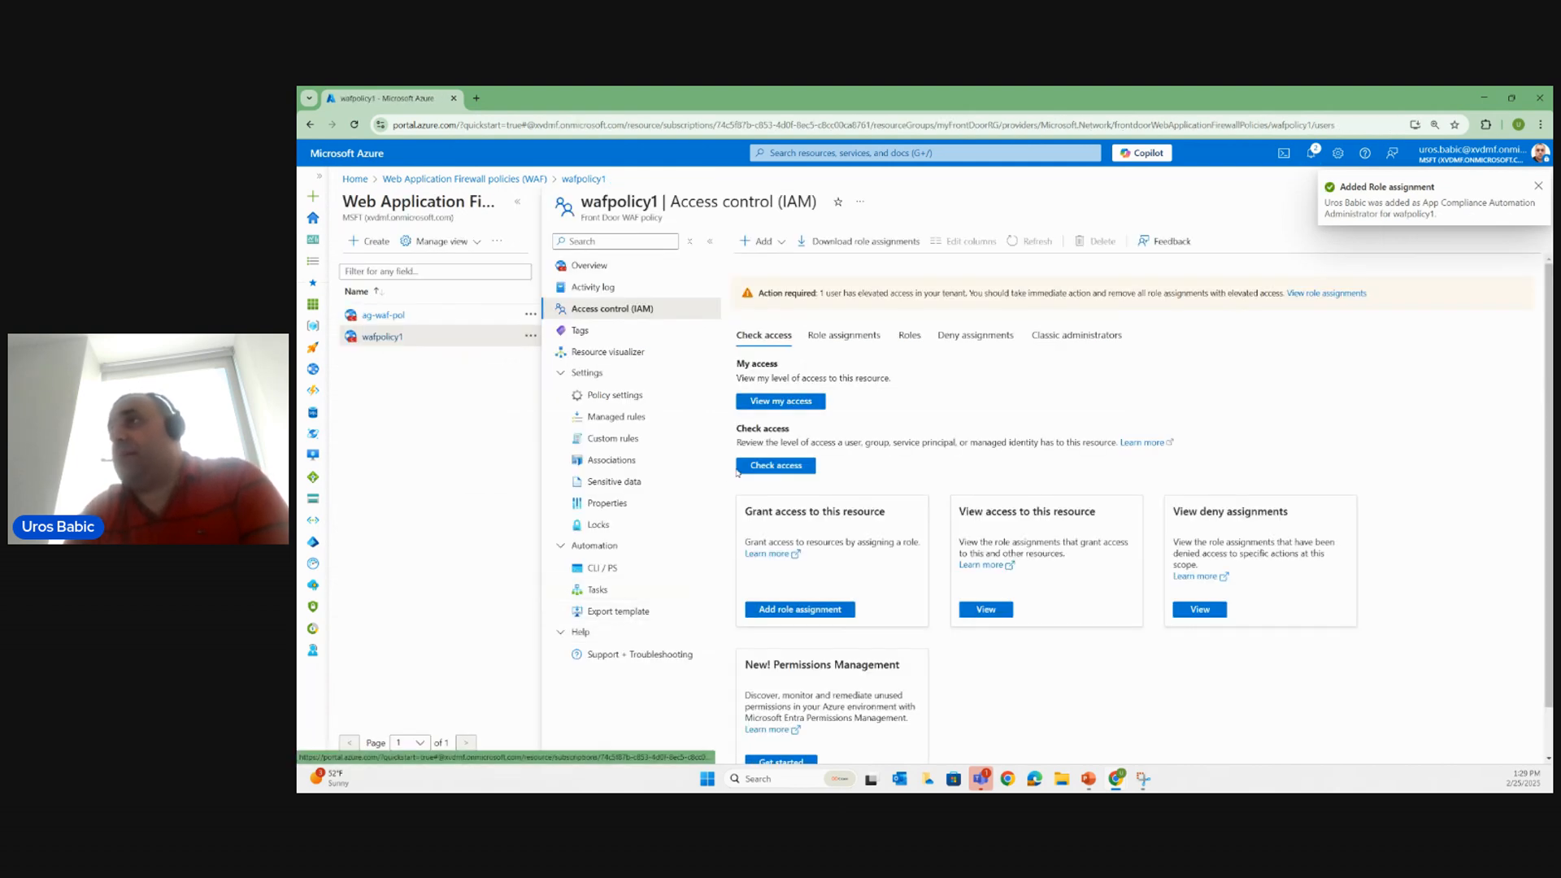
Examine the roles available for wafpolicy1 and its role assignments, narrowed to the privileged administrator roles.
{"action": "left_click", "coordinate": [910, 335]}
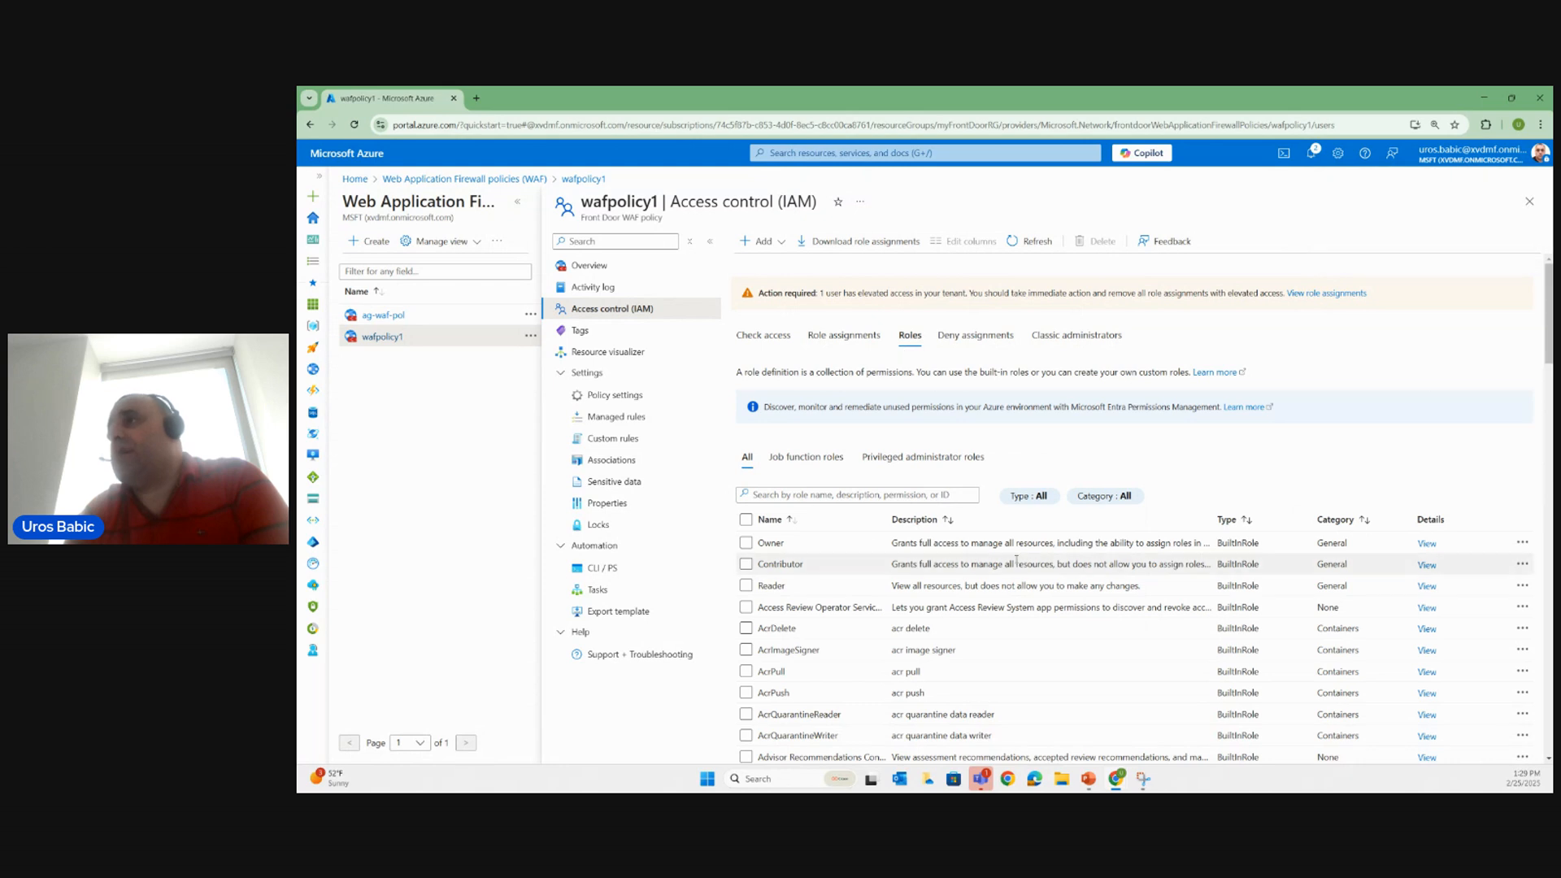
{"action": "left_click", "coordinate": [844, 335]}
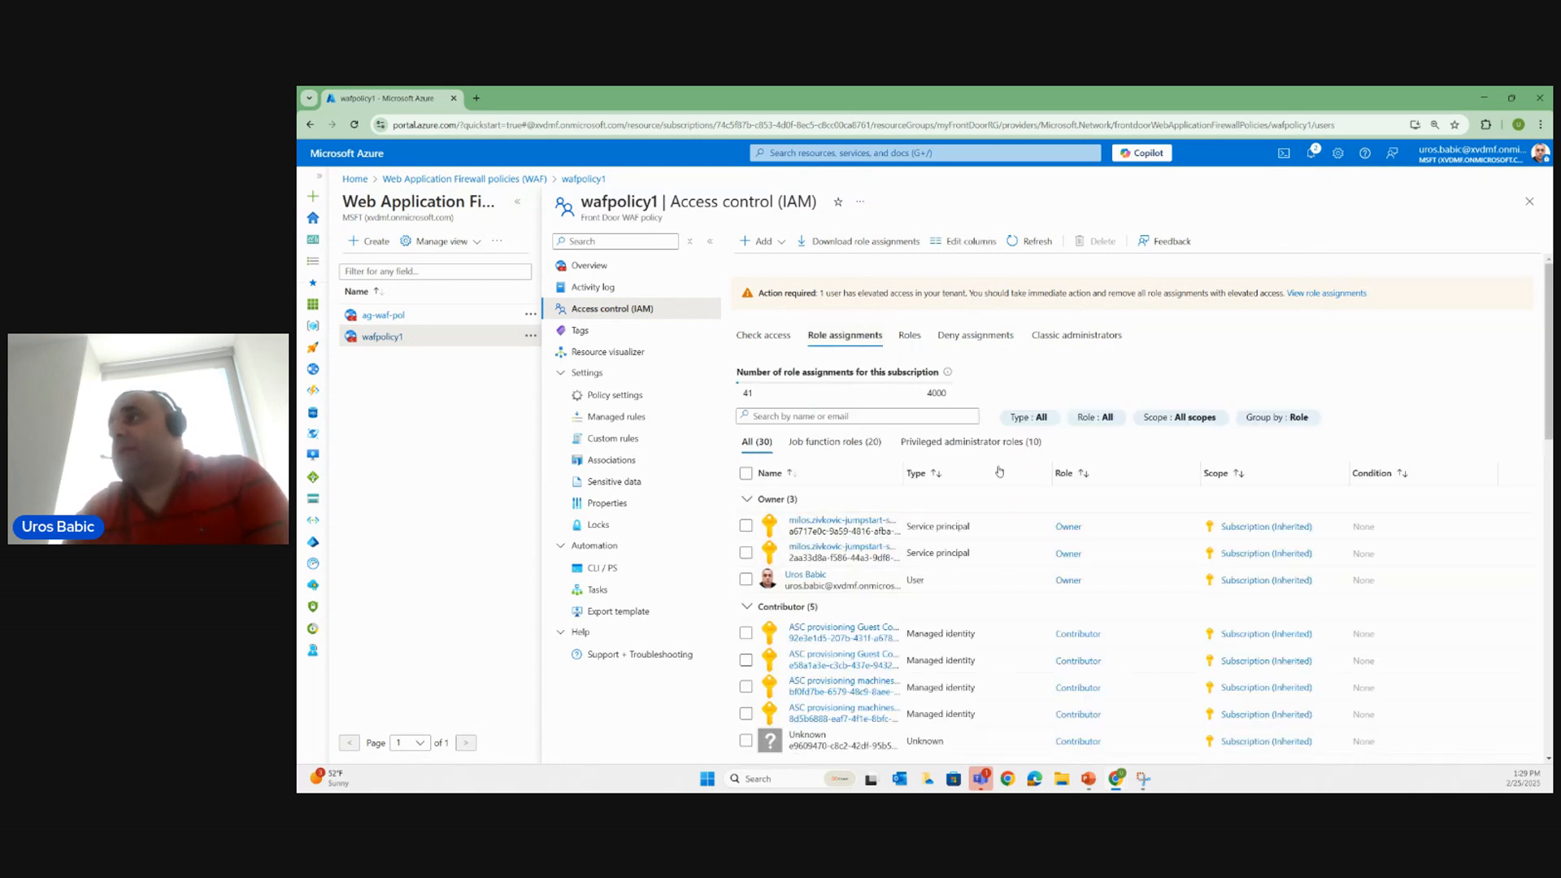
{"action": "left_click", "coordinate": [971, 442]}
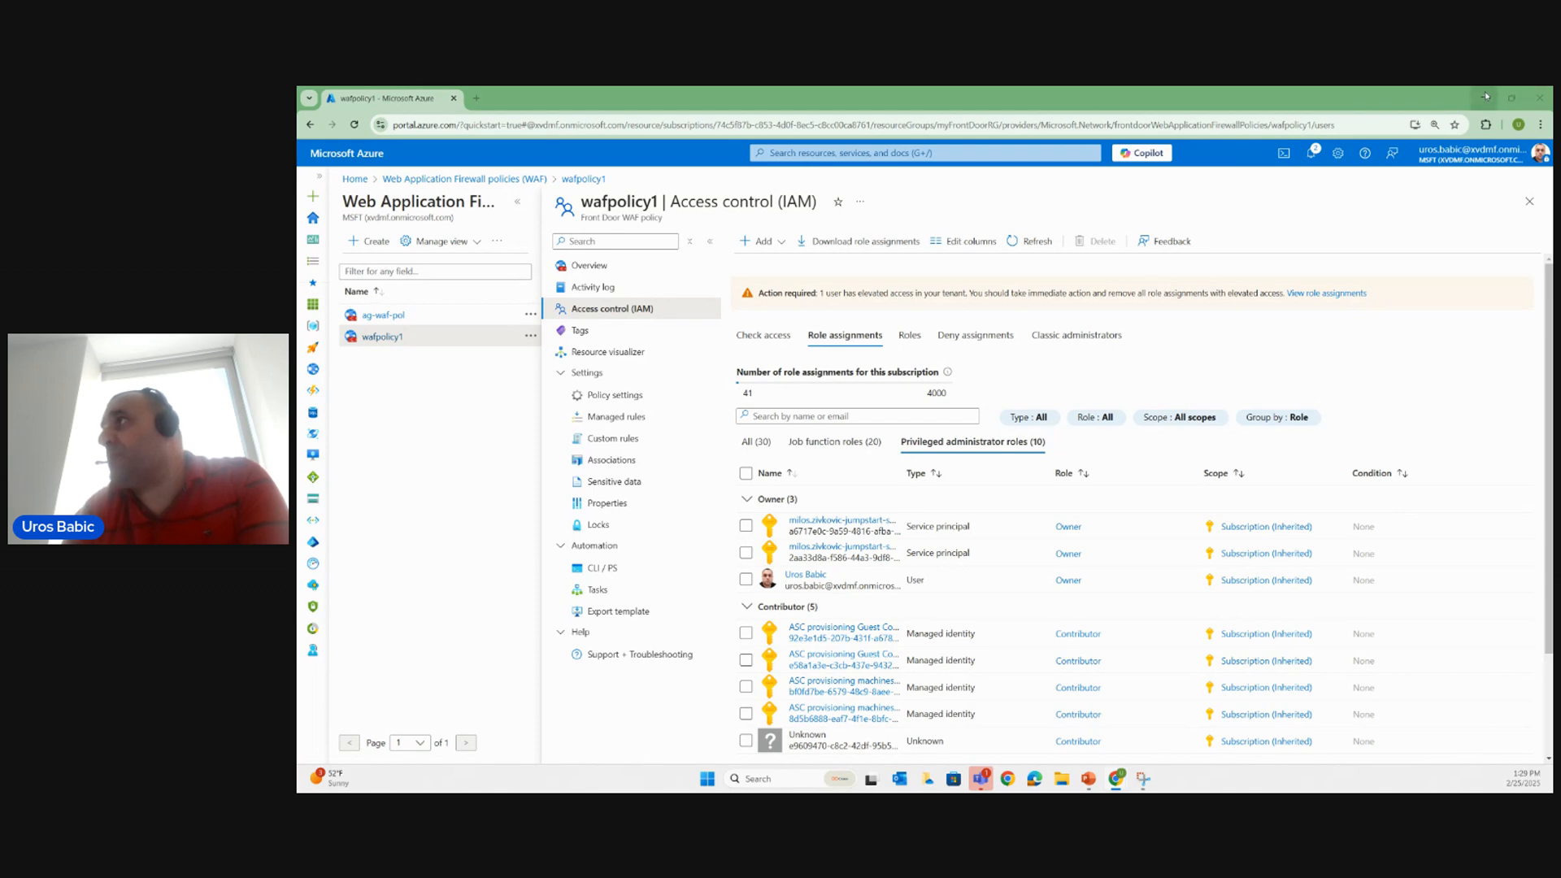
Switch to the PowerPoint slide show, skim the web application firewall slides, and go back to the Azure WAF Key Features slide.
{"action": "mouse_move", "coordinate": [1092, 779]}
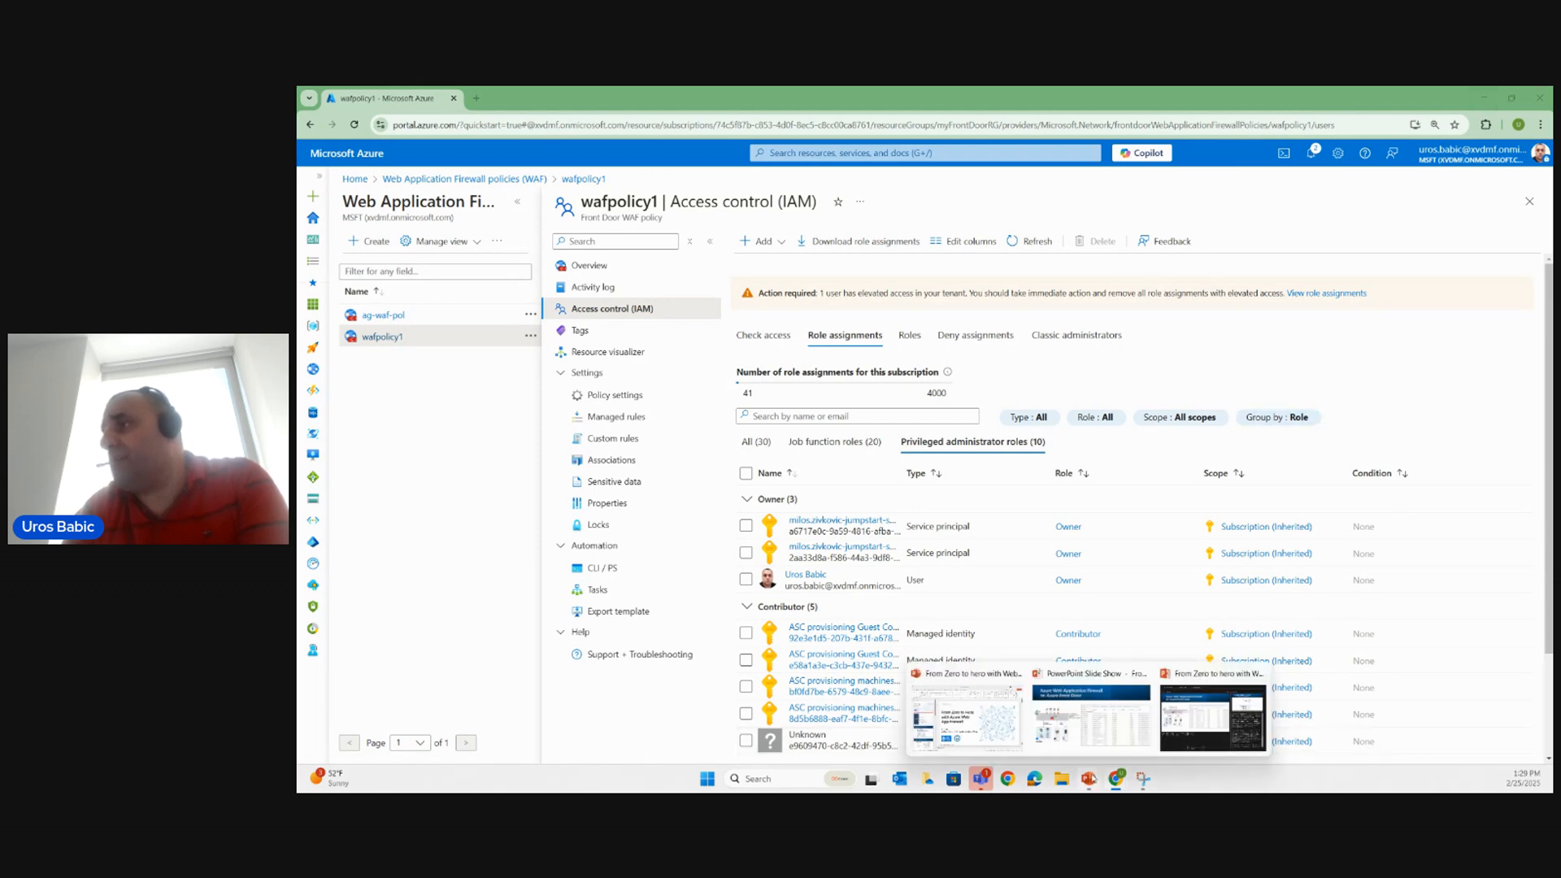
{"action": "left_click", "coordinate": [1088, 732]}
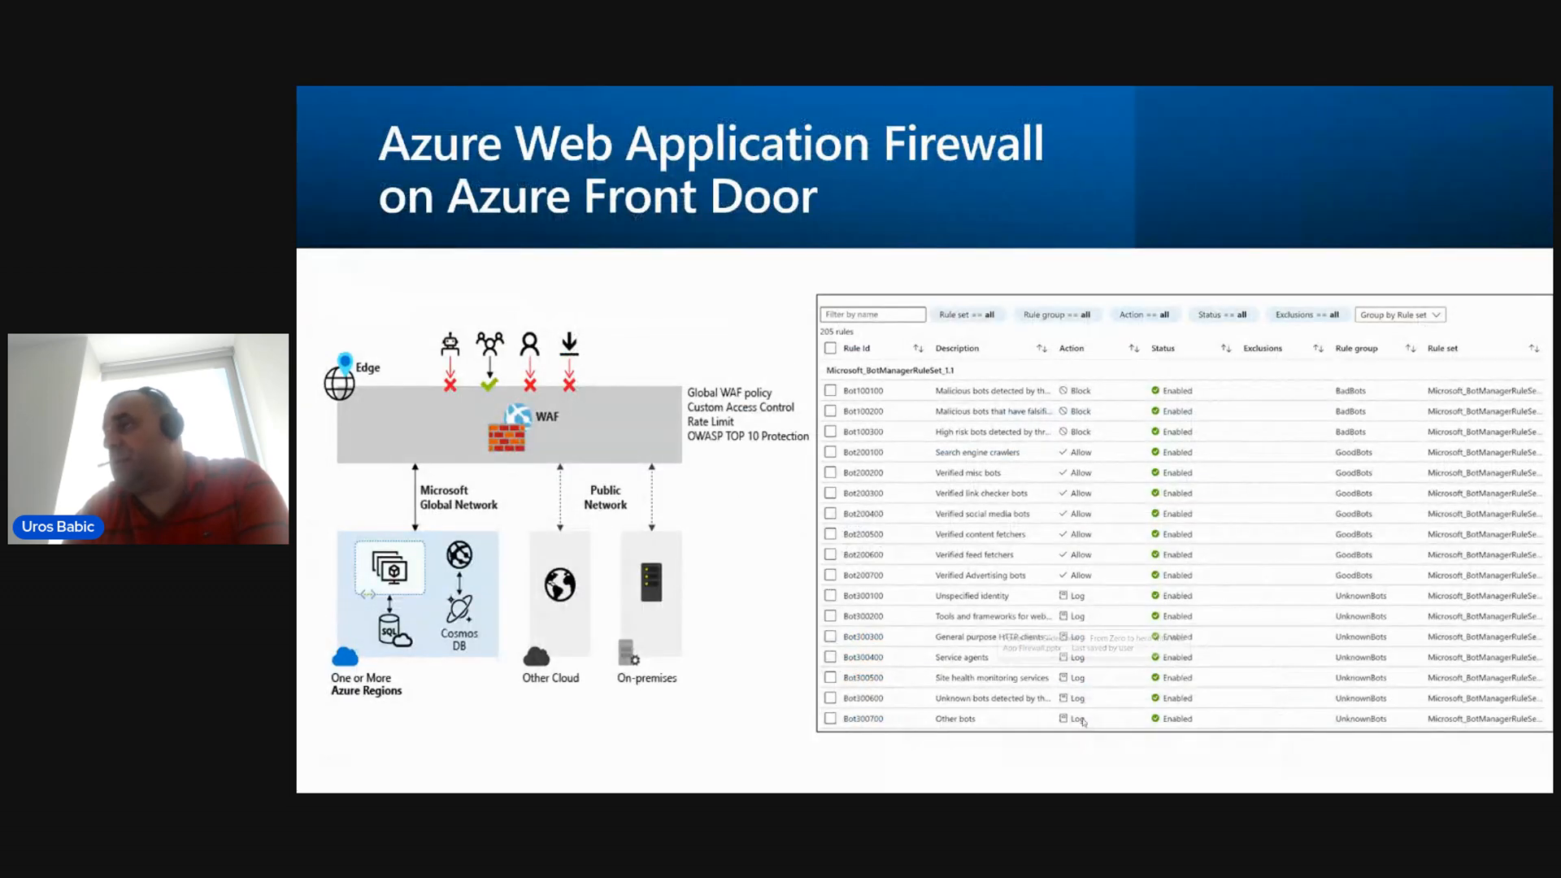
{"action": "left_click", "coordinate": [988, 581]}
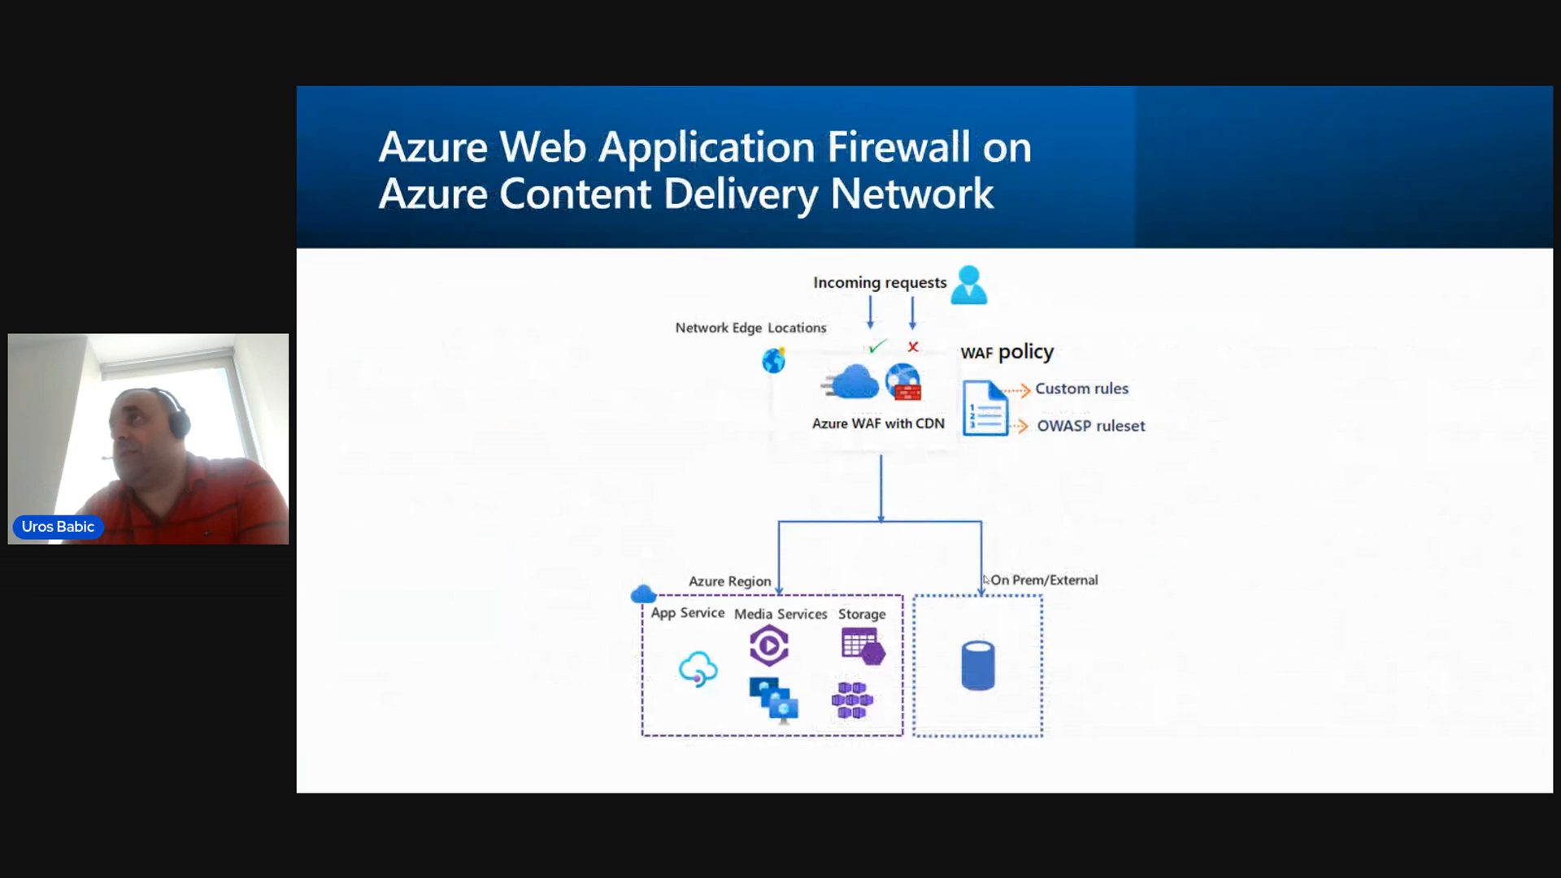
{"action": "left_click", "coordinate": [984, 579]}
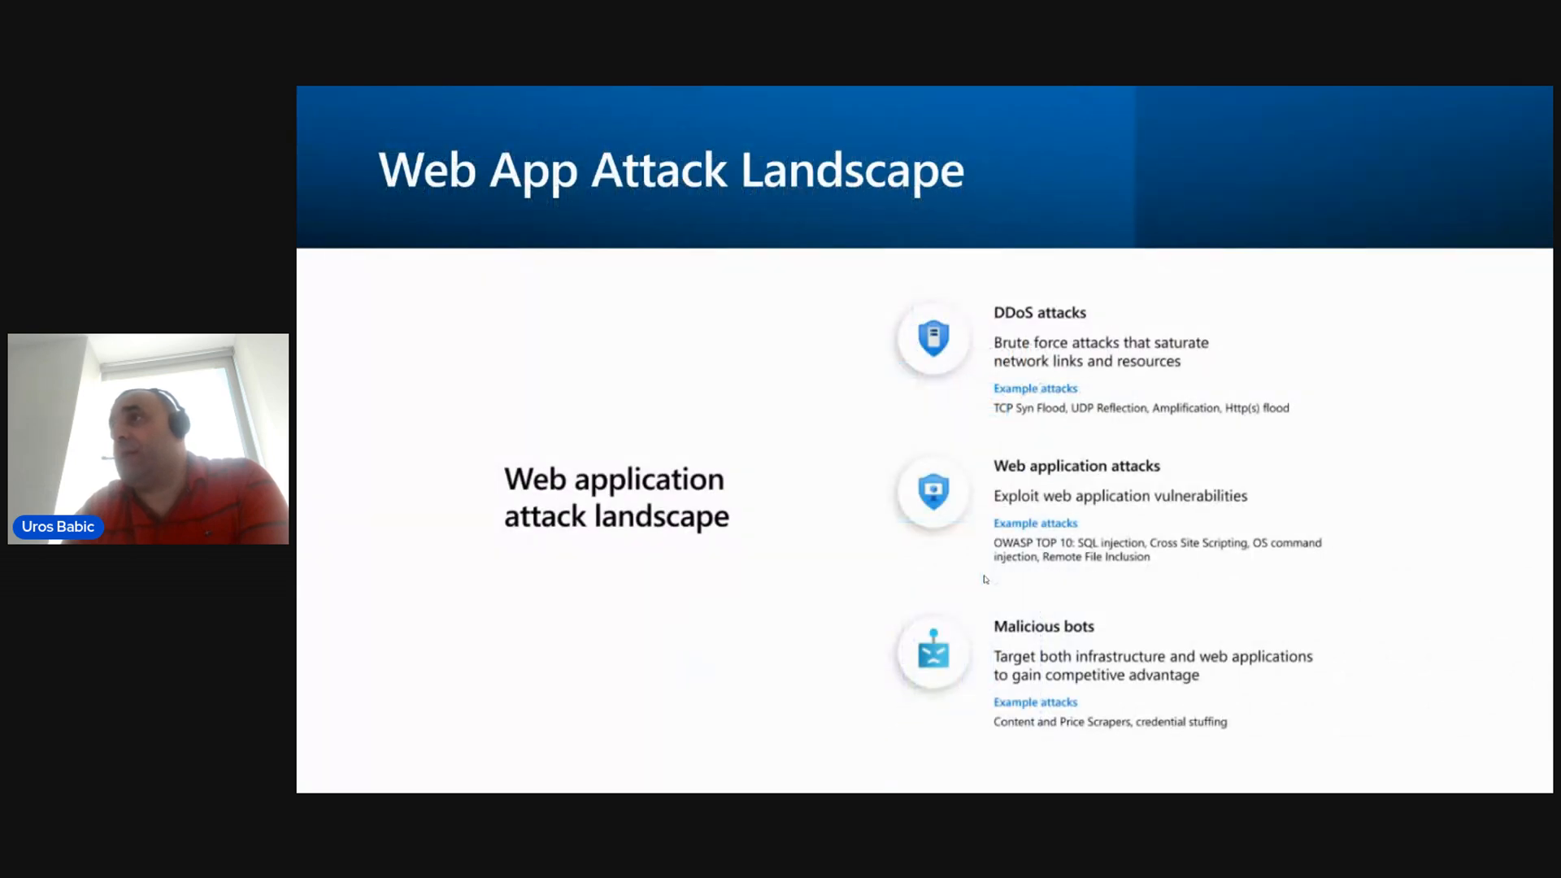
{"action": "left_click", "coordinate": [985, 579]}
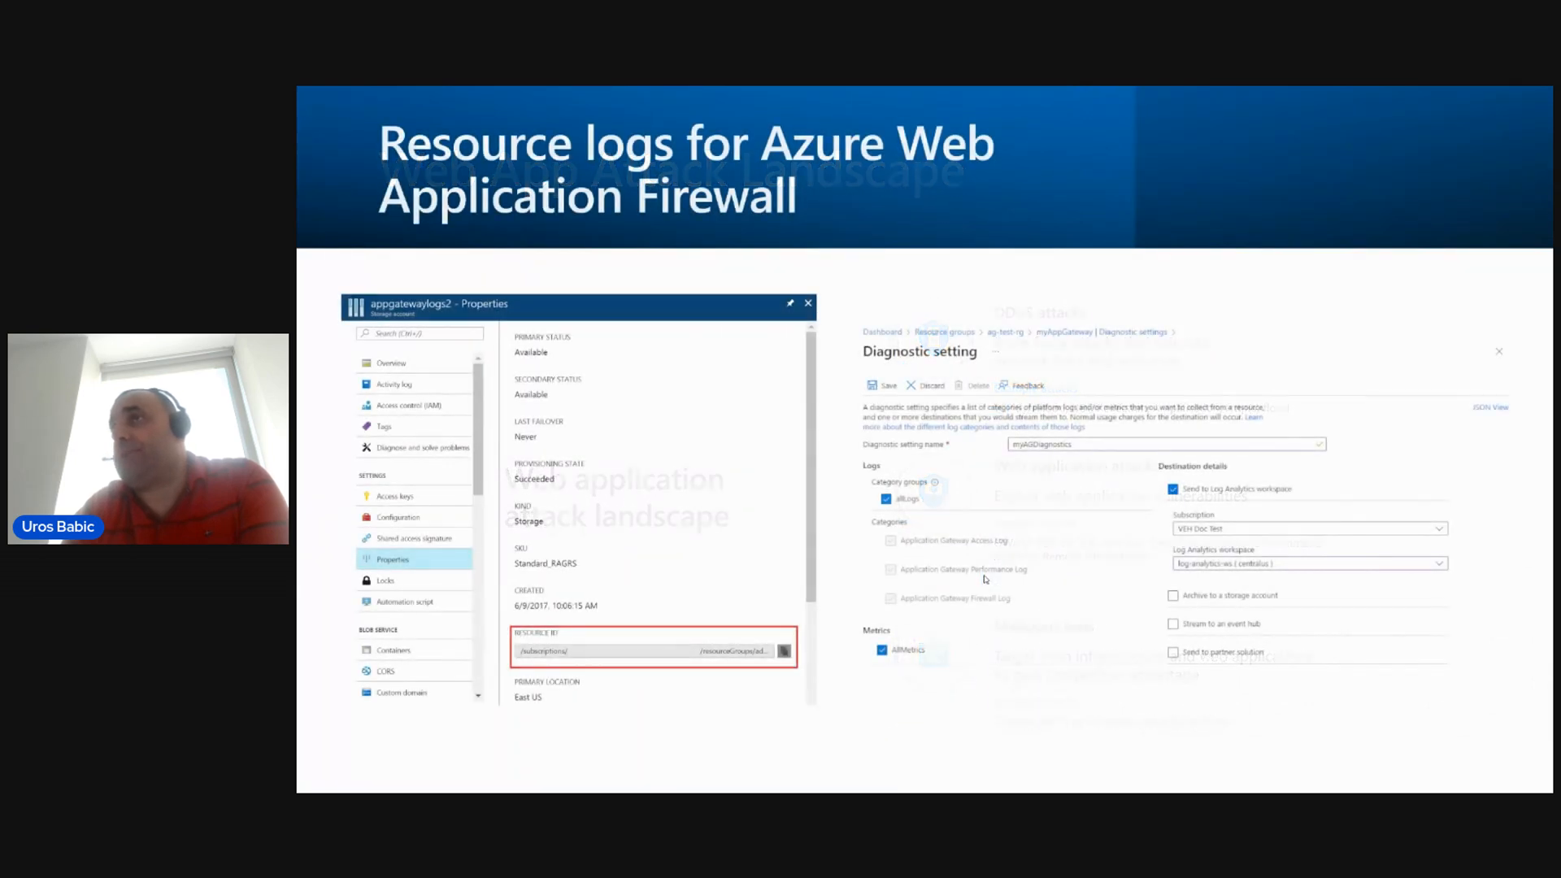
{"action": "key", "text": "Left"}
{"action": "key", "text": "Left"}
{"action": "key", "text": "Left"}
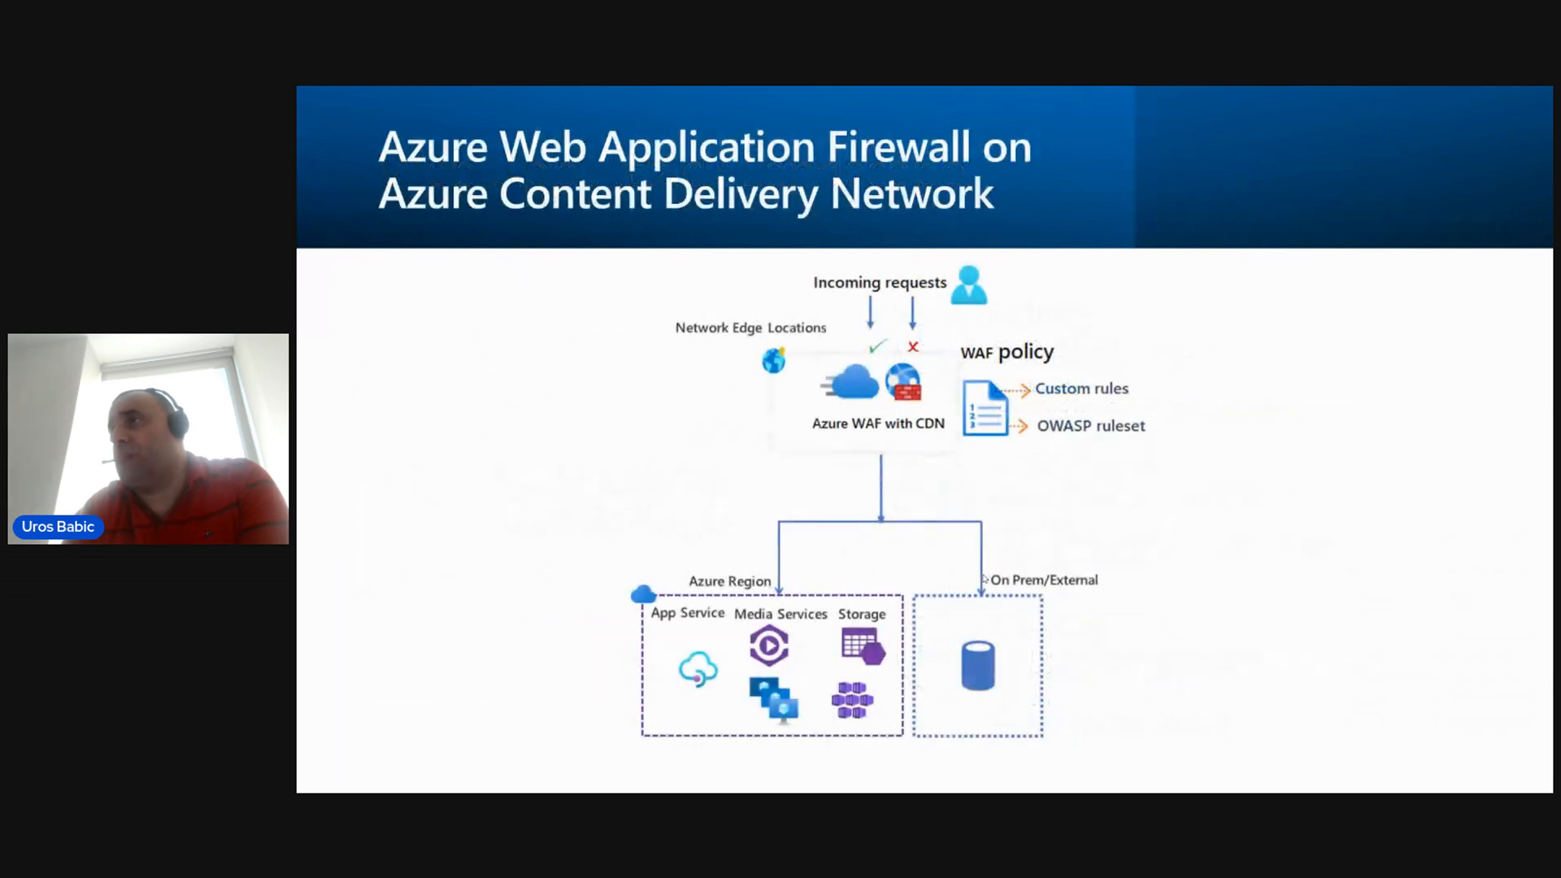
{"action": "key", "text": "Left"}
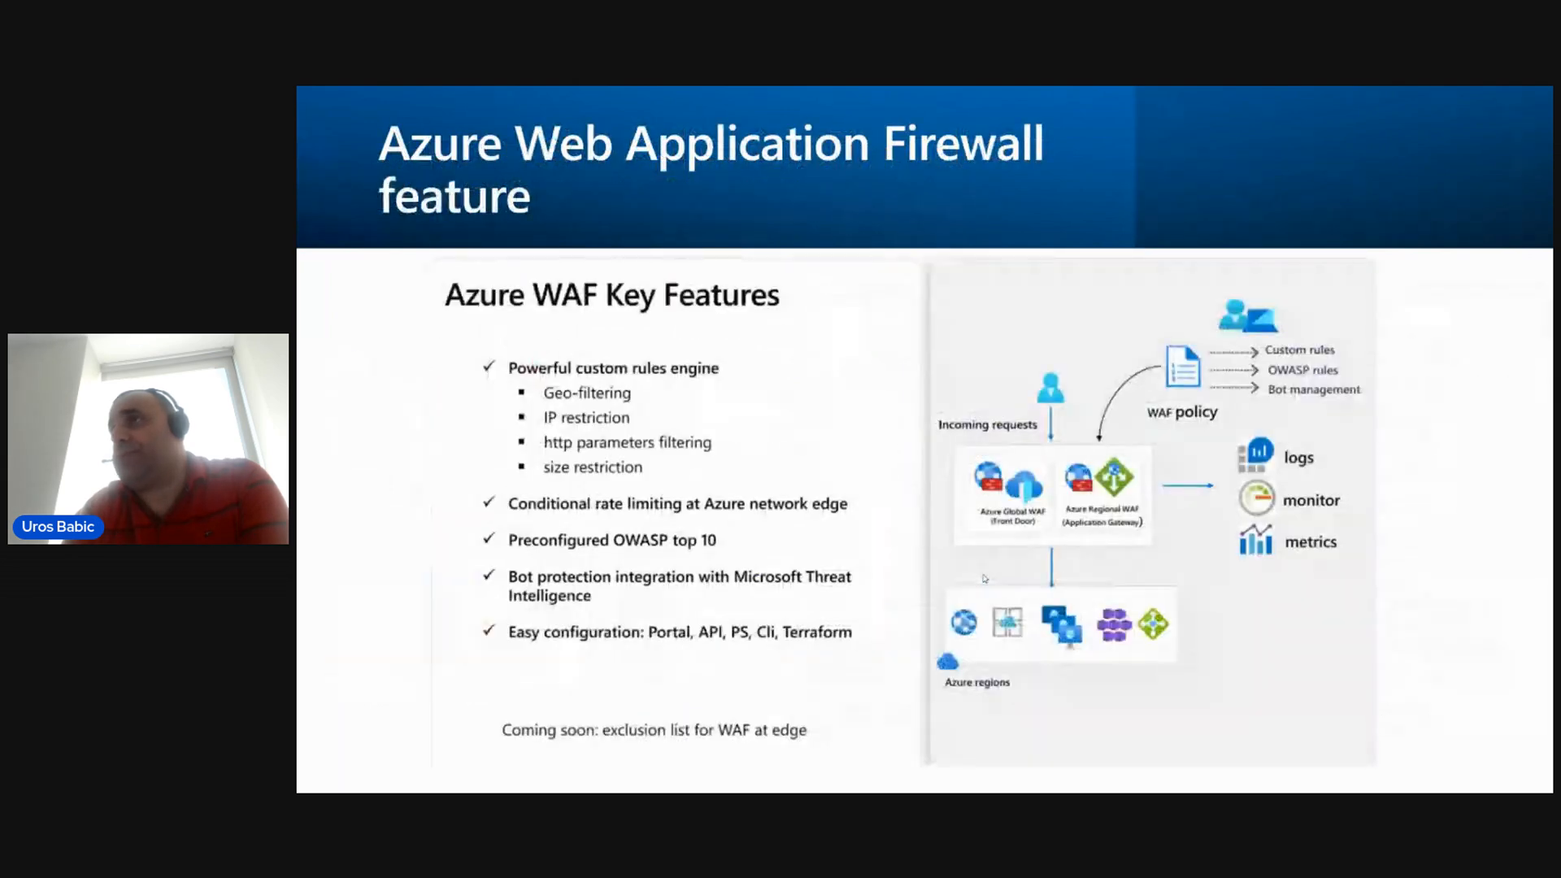
{"action": "left_click", "coordinate": [984, 579]}
{"action": "key", "text": "Left"}
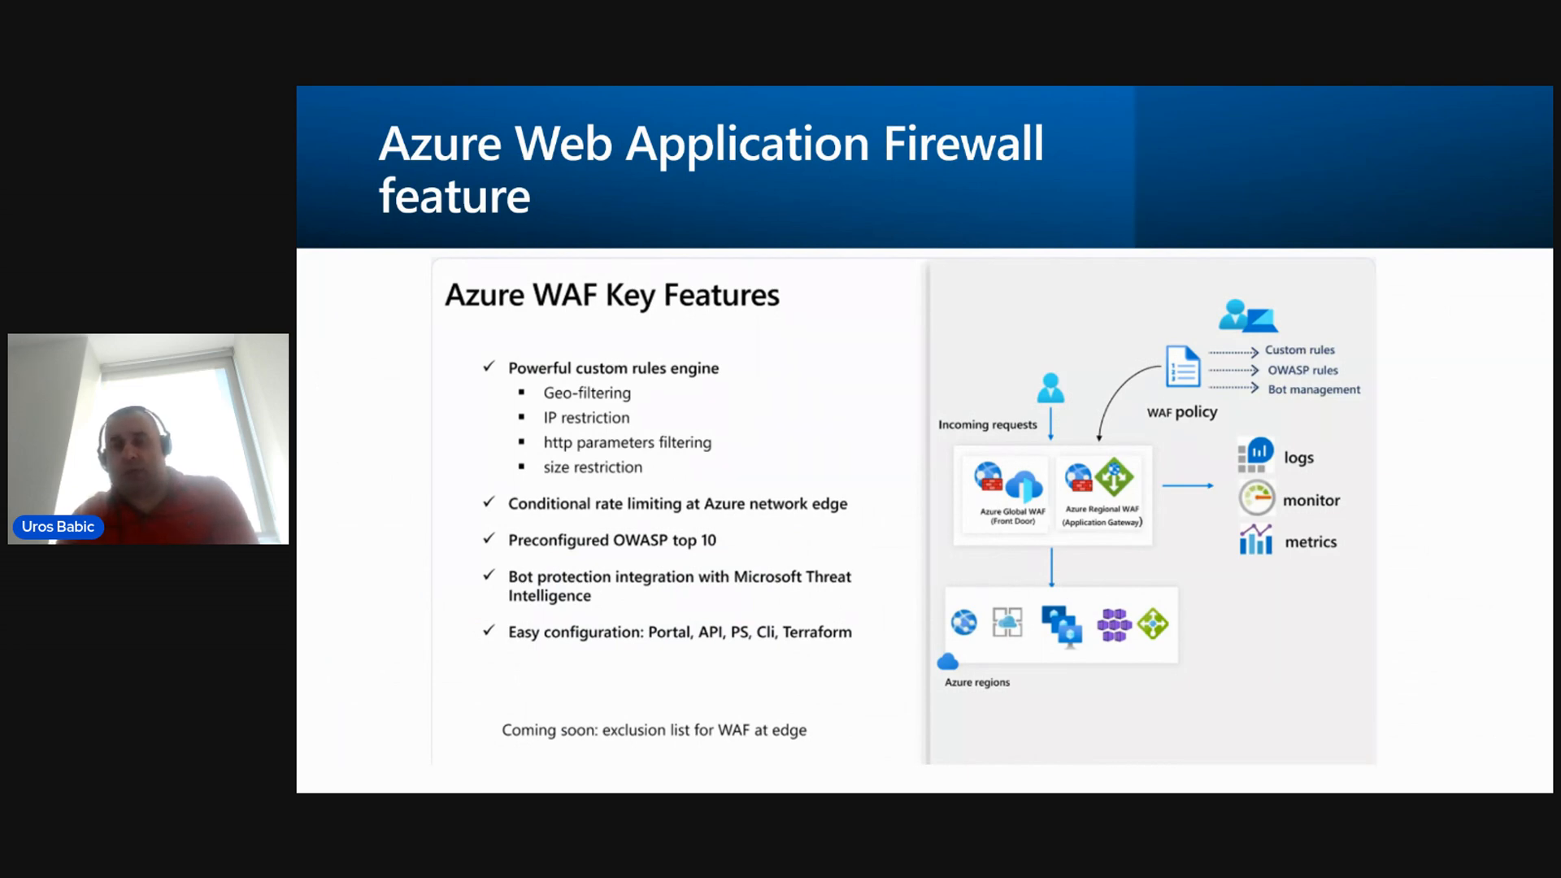
Switch to Snipping Tool, capture the application gateway diagram as a new snip, and examine it enlarged in a maximized window.
{"action": "key", "text": "alt+Tab"}
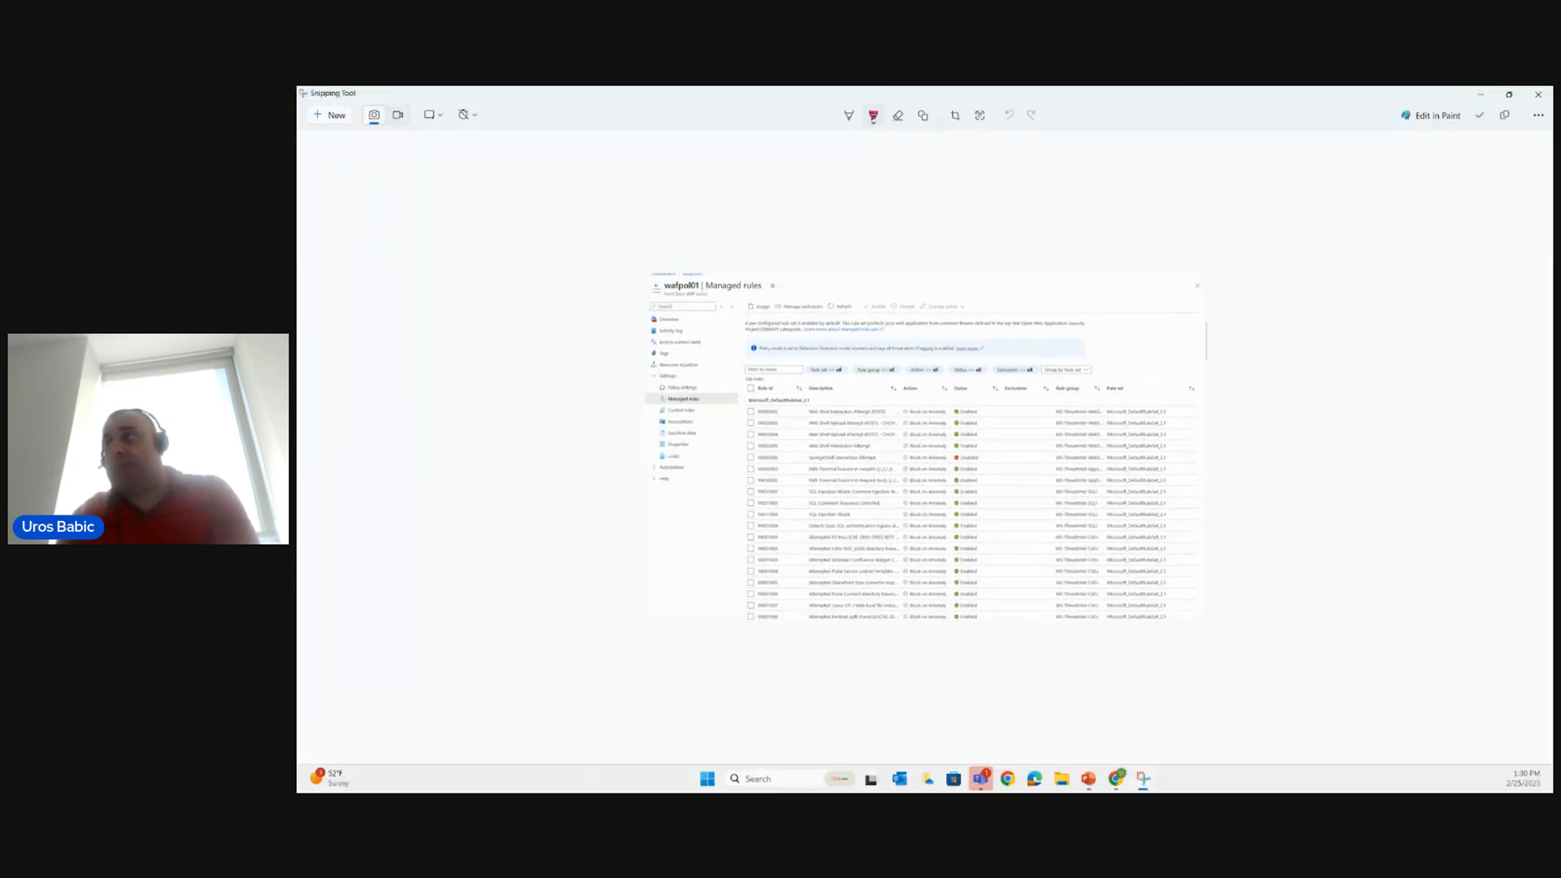
{"action": "left_click", "coordinate": [332, 114]}
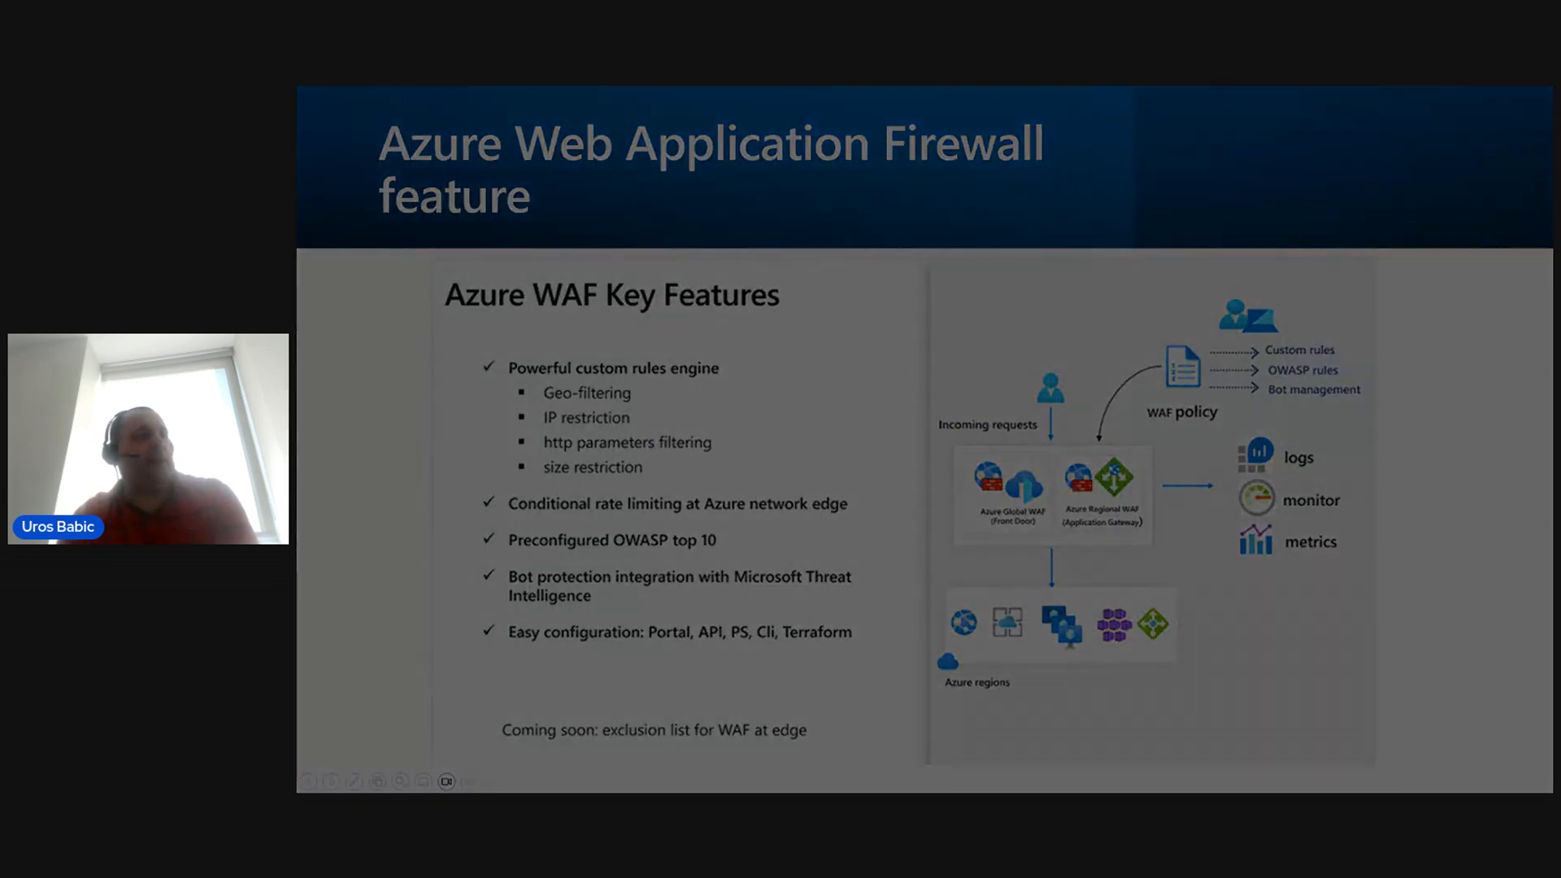
{"action": "key", "text": "Escape"}
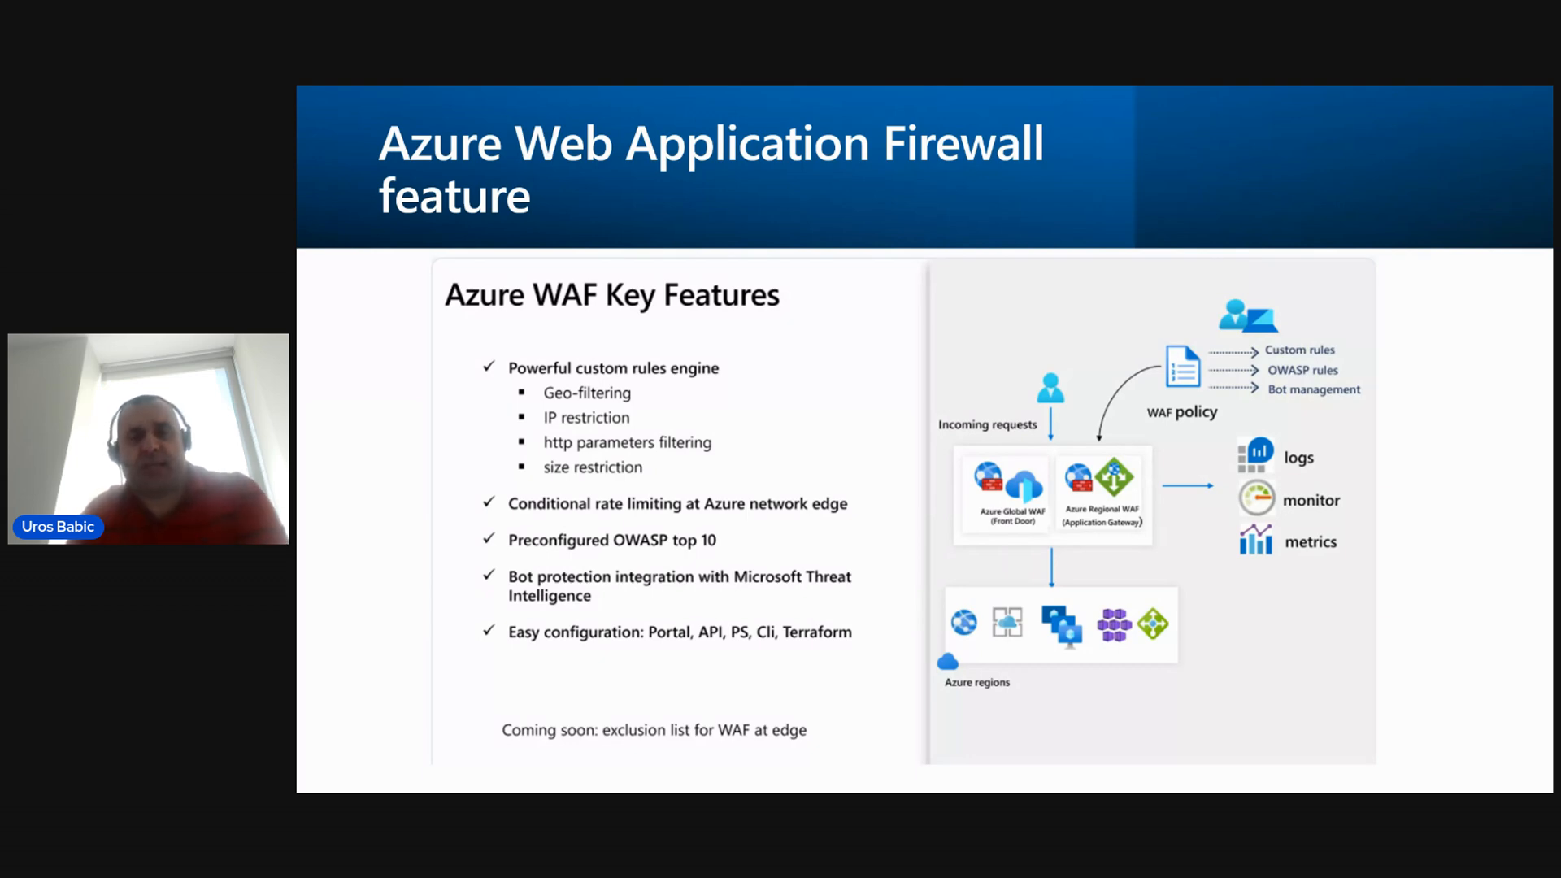
{"action": "left_click_drag", "start_coordinate": [862, 789], "coordinate": [991, 317]}
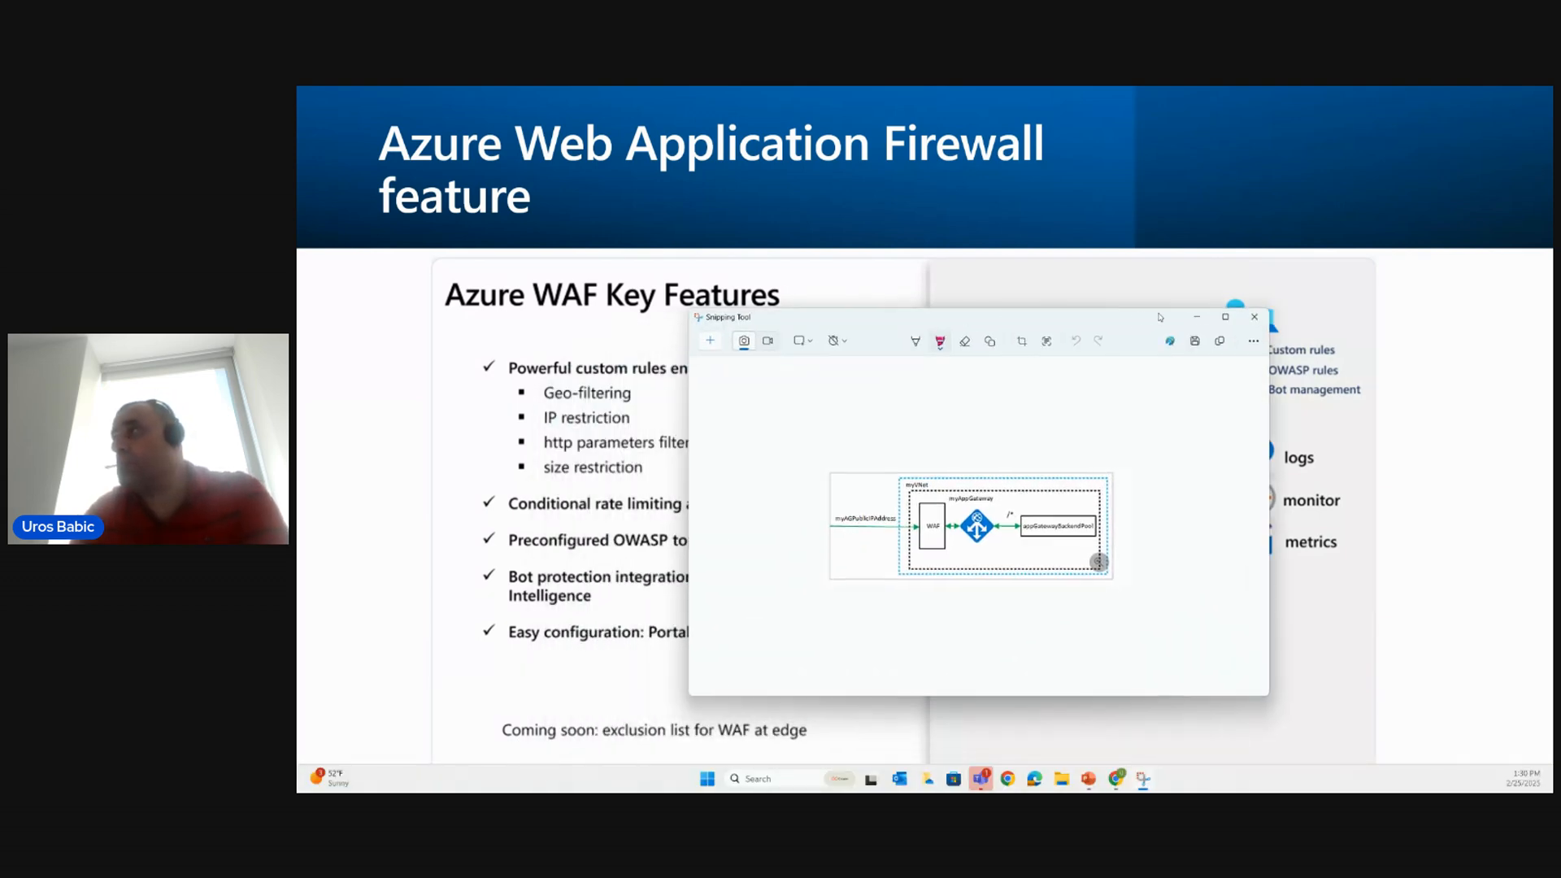
{"action": "left_click", "coordinate": [1227, 318]}
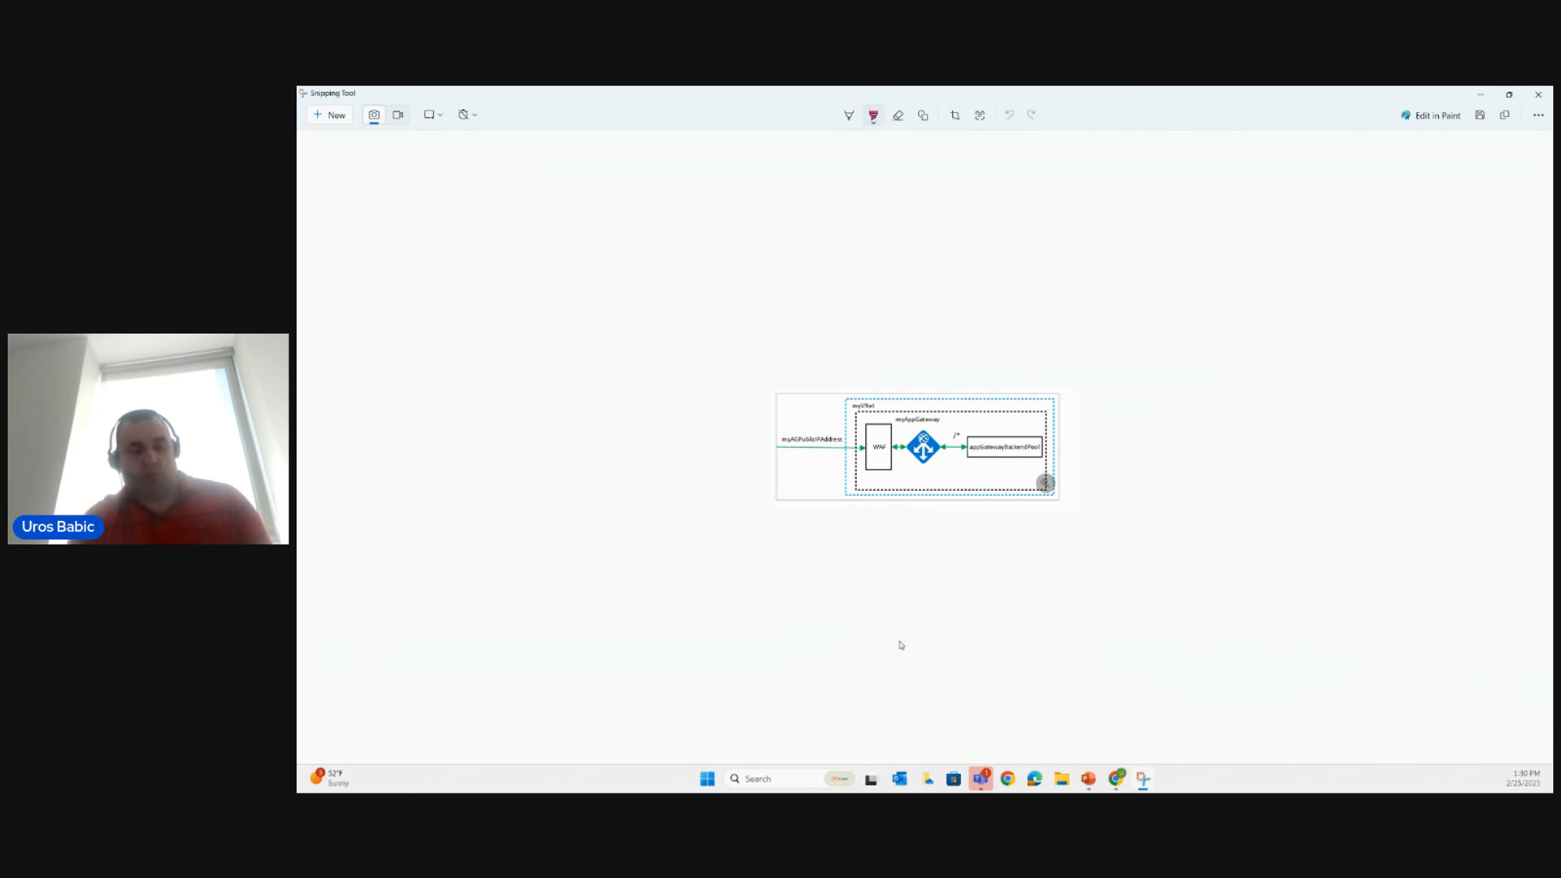
{"action": "scroll", "coordinate": [900, 645], "scroll_direction": "up", "scroll_amount": 4}
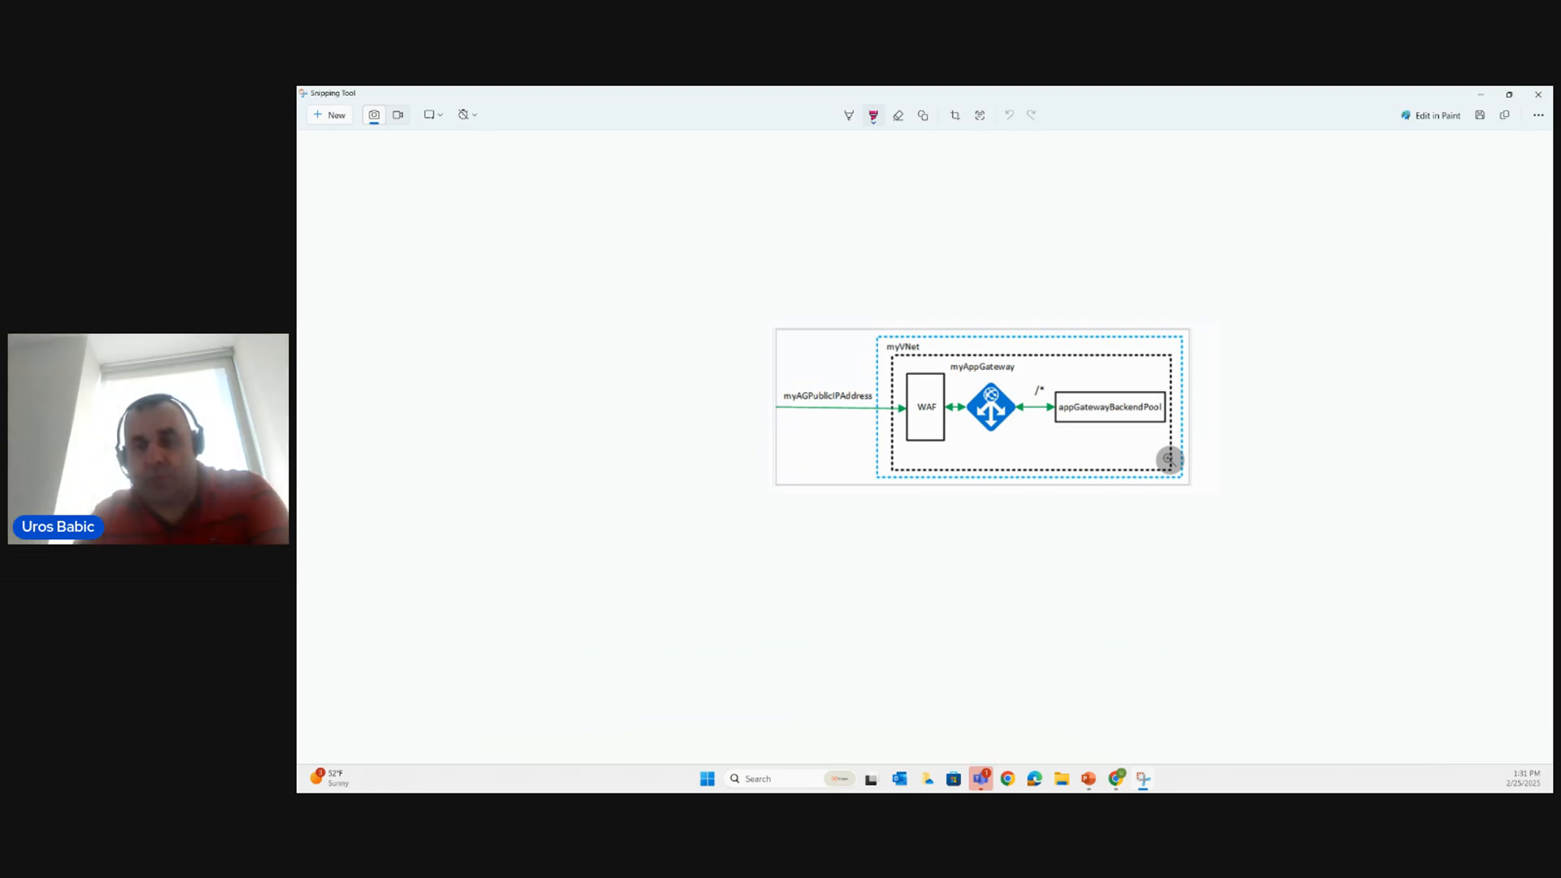
Return to the Azure portal and start creating an Application Gateway from the Networking resource category.
{"action": "key", "text": "alt+Tab"}
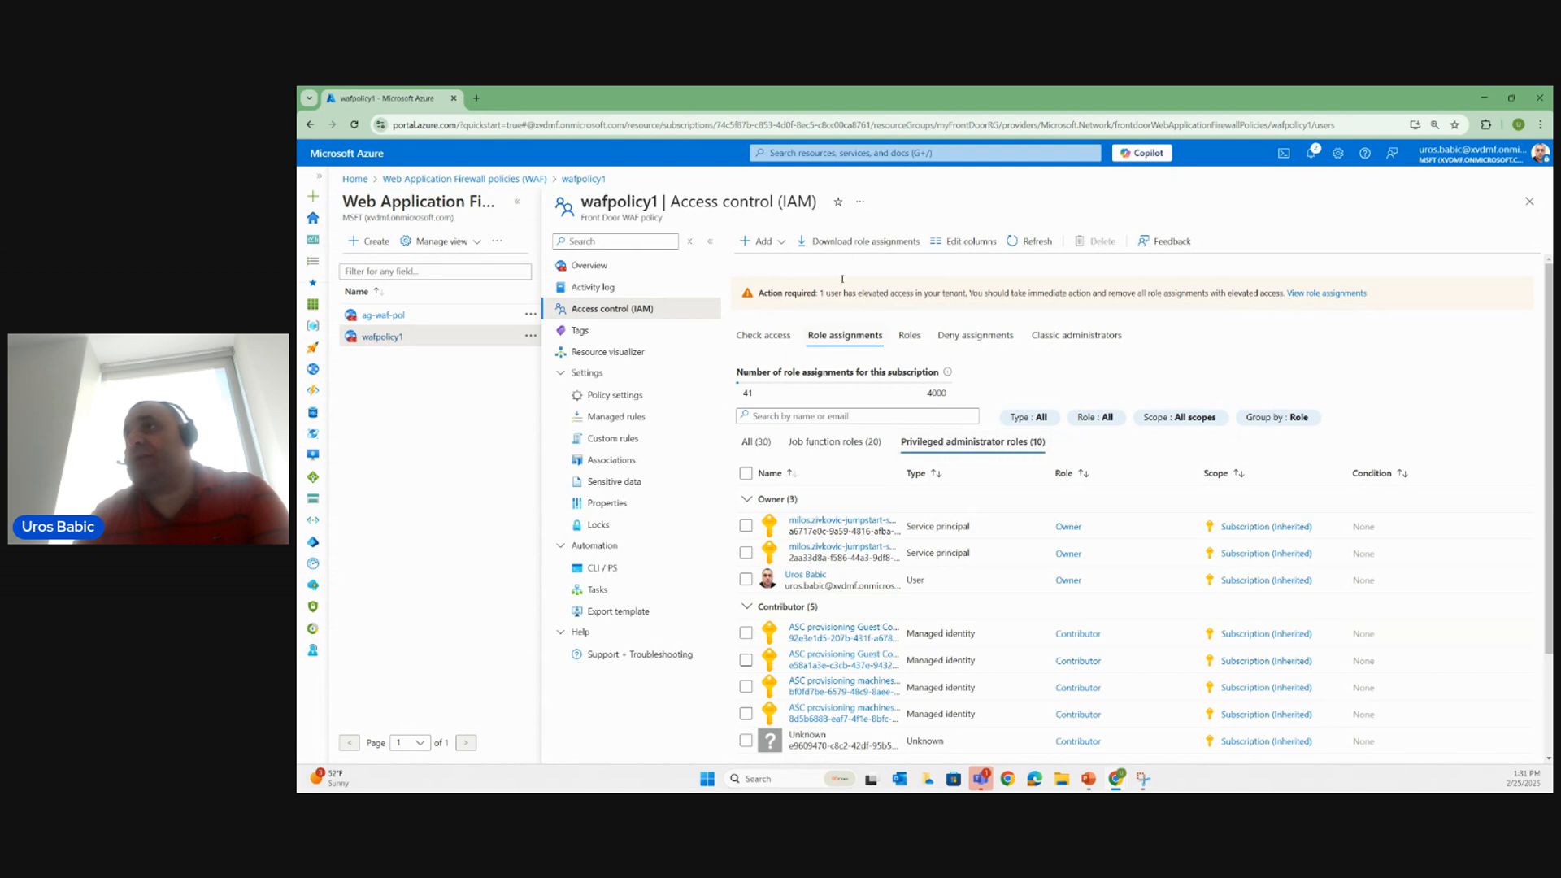
{"action": "left_click", "coordinate": [837, 151]}
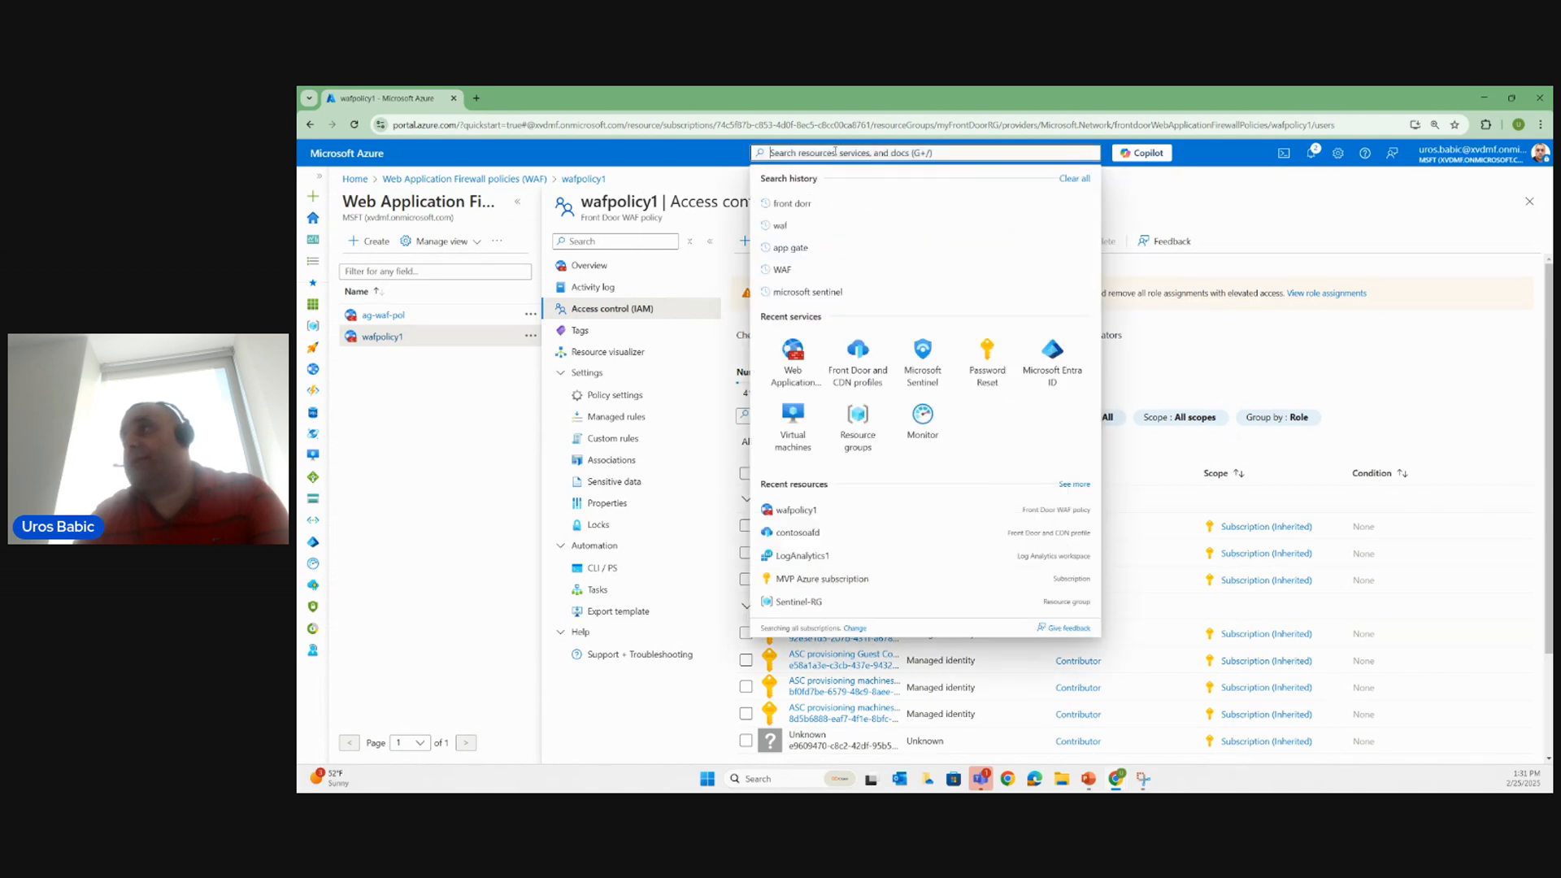
{"action": "left_click", "coordinate": [390, 440]}
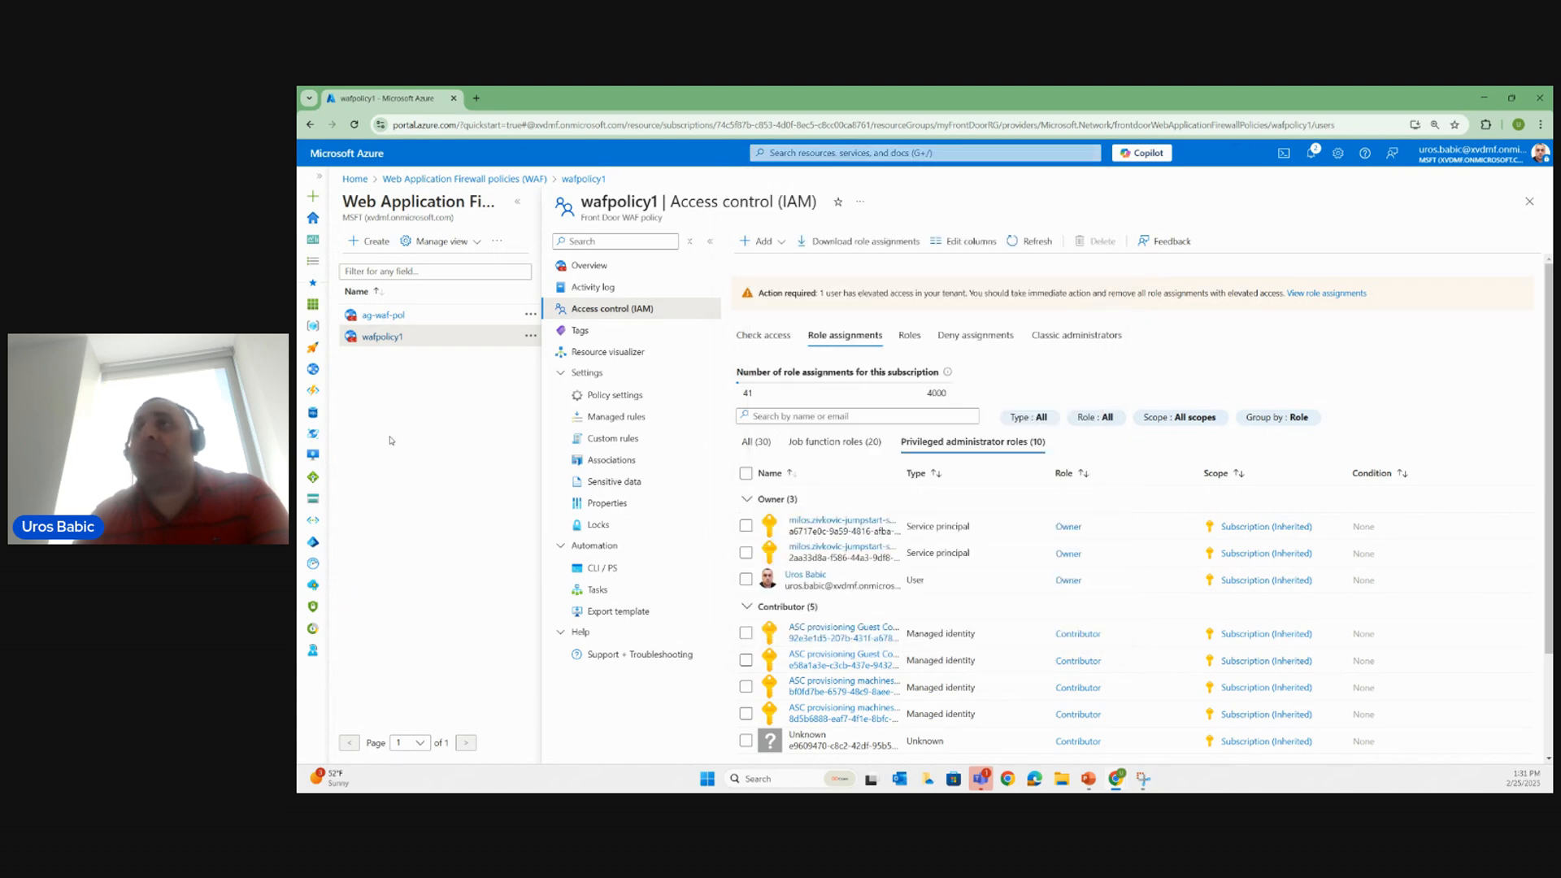
{"action": "left_click", "coordinate": [312, 198]}
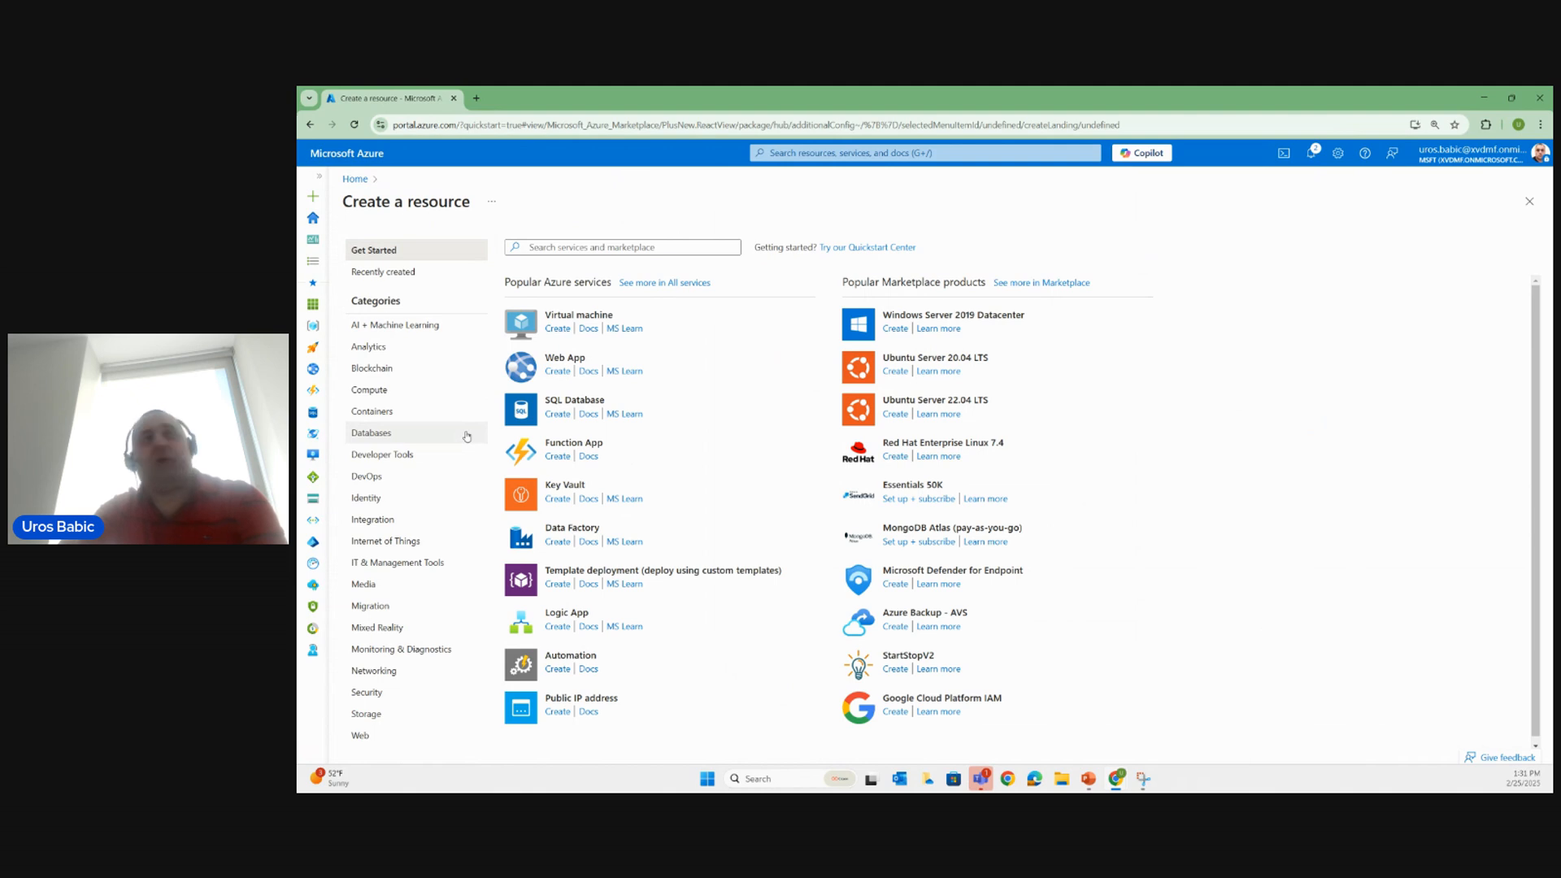
{"action": "left_click", "coordinate": [398, 671]}
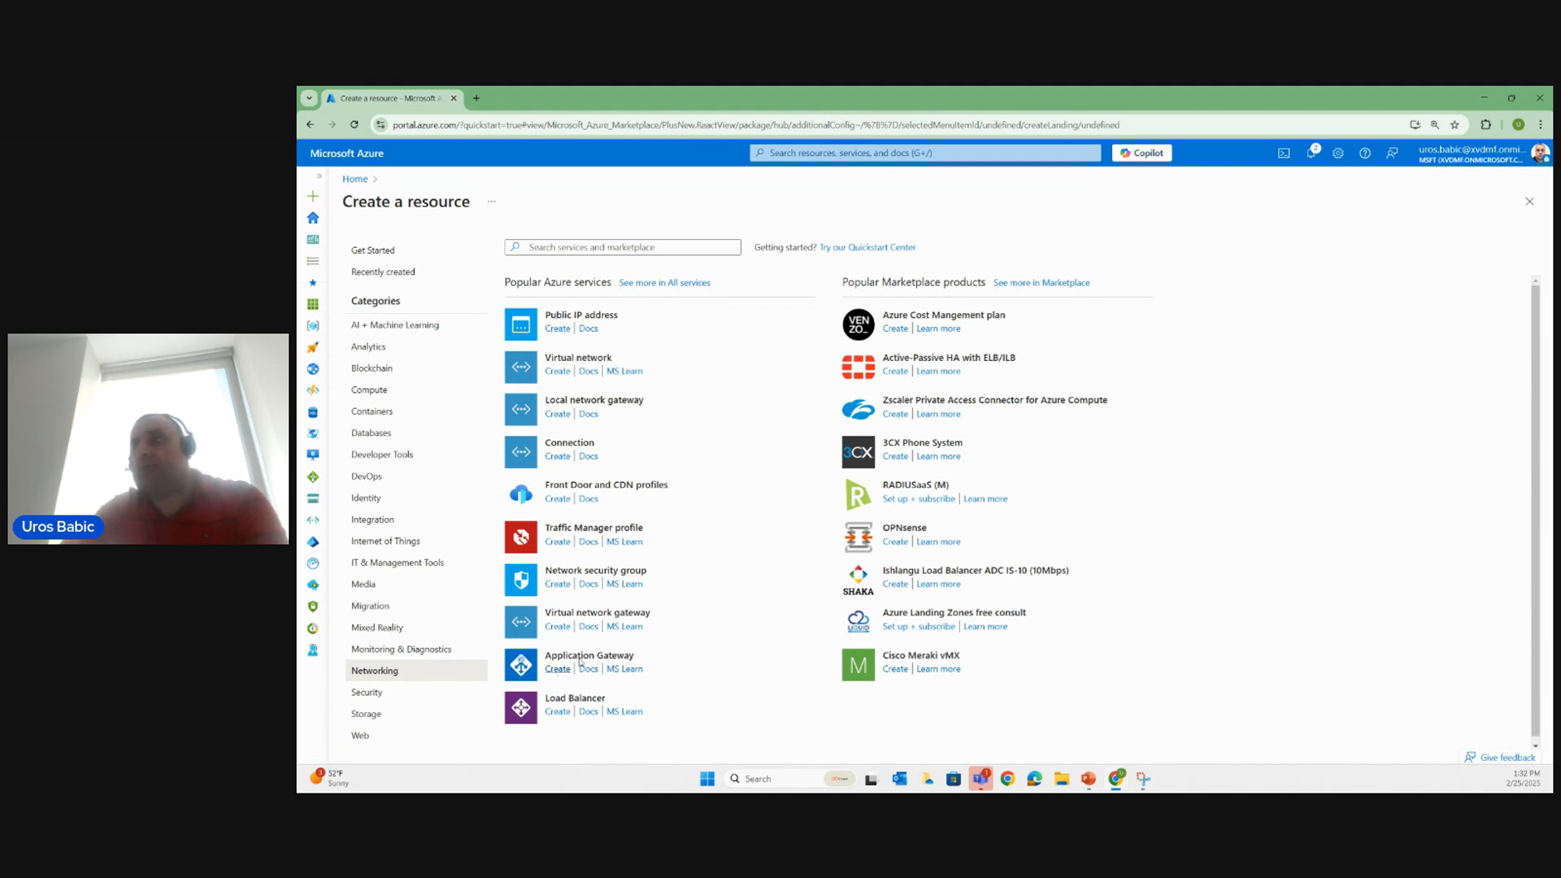
{"action": "left_click", "coordinate": [596, 659]}
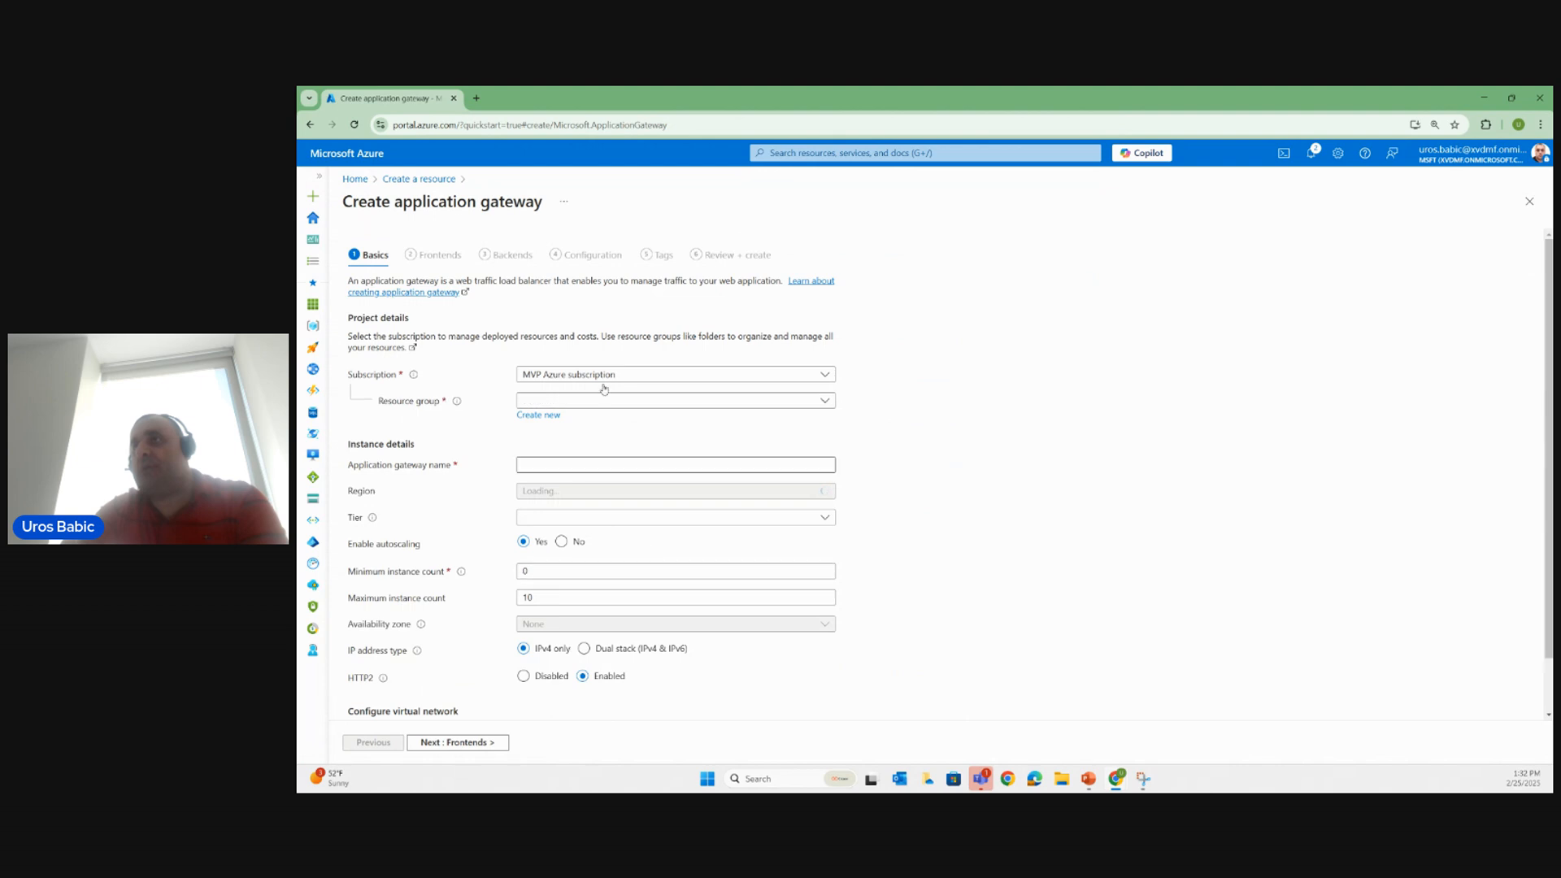
Assign the application gateway to the existing resource group myResourceGroupAG.
{"action": "left_click", "coordinate": [810, 155]}
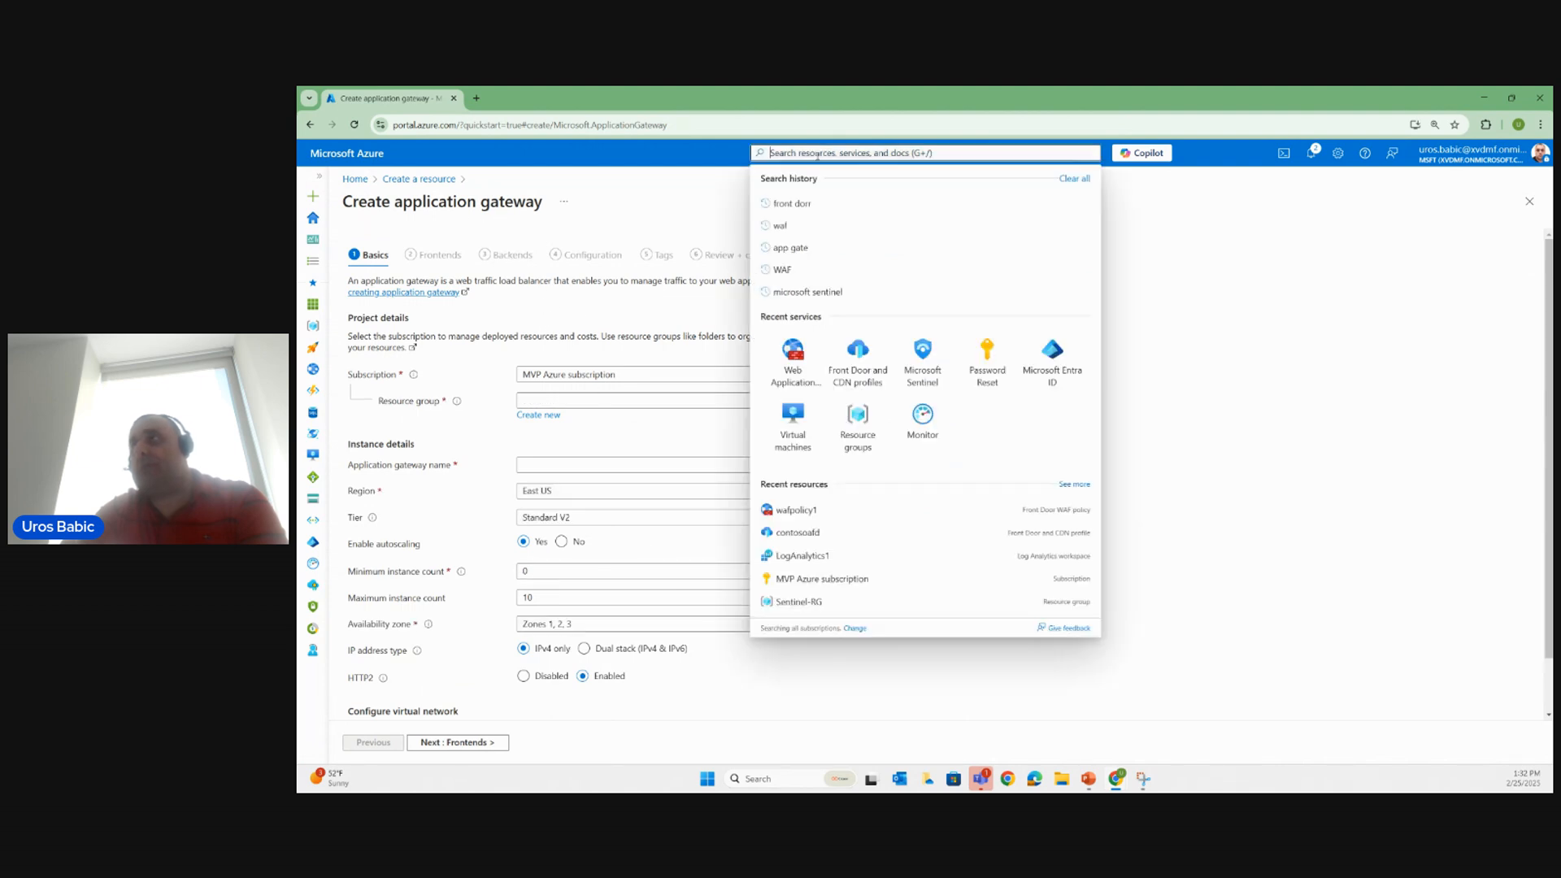
{"action": "left_click", "coordinate": [670, 306]}
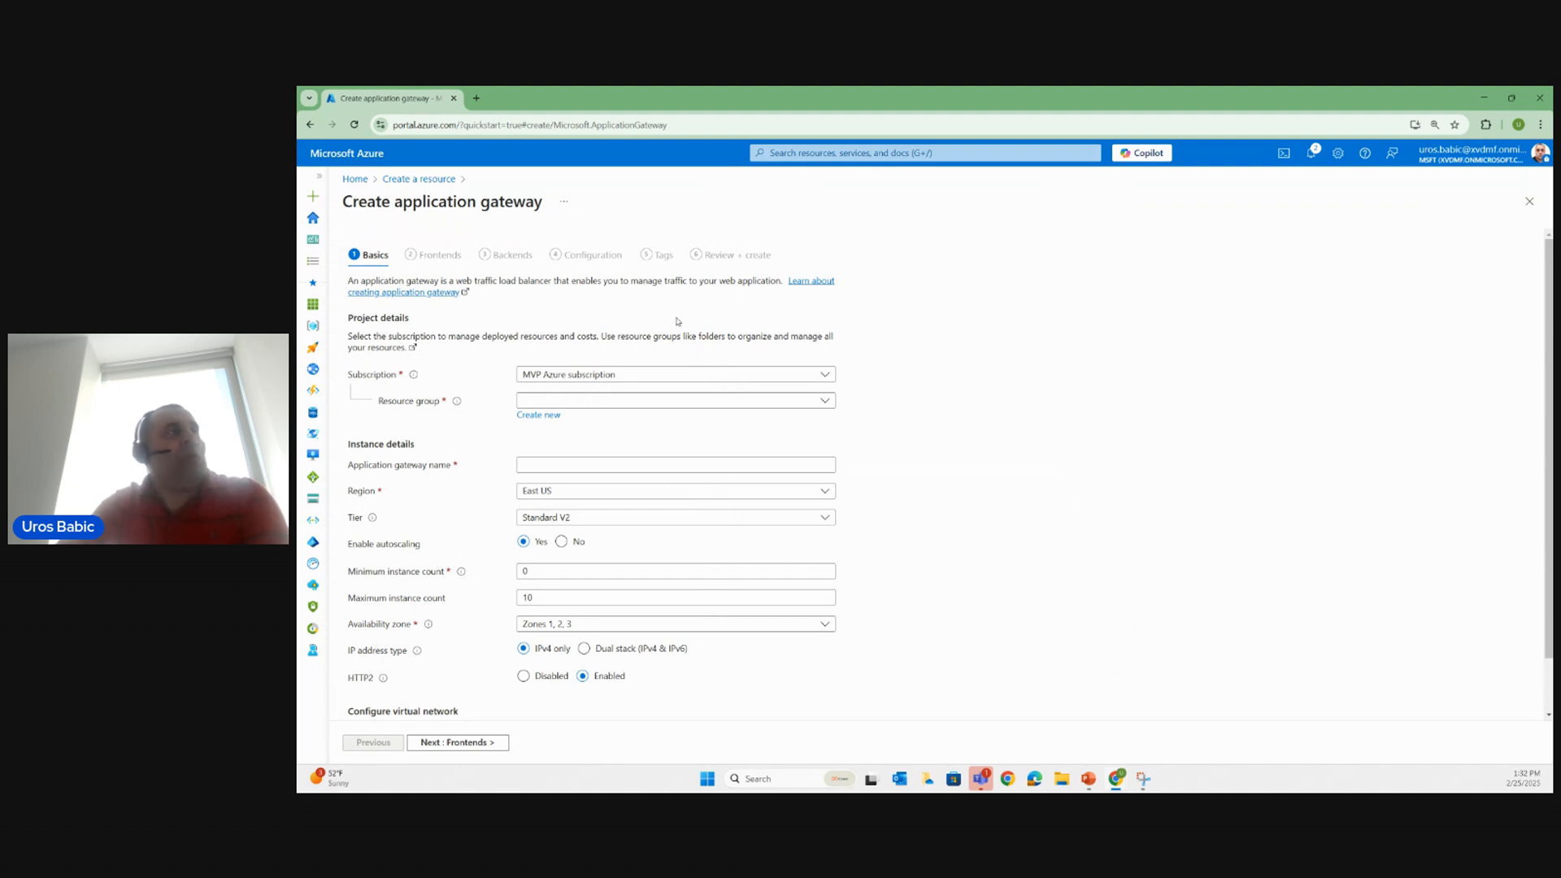
{"action": "left_click", "coordinate": [664, 408]}
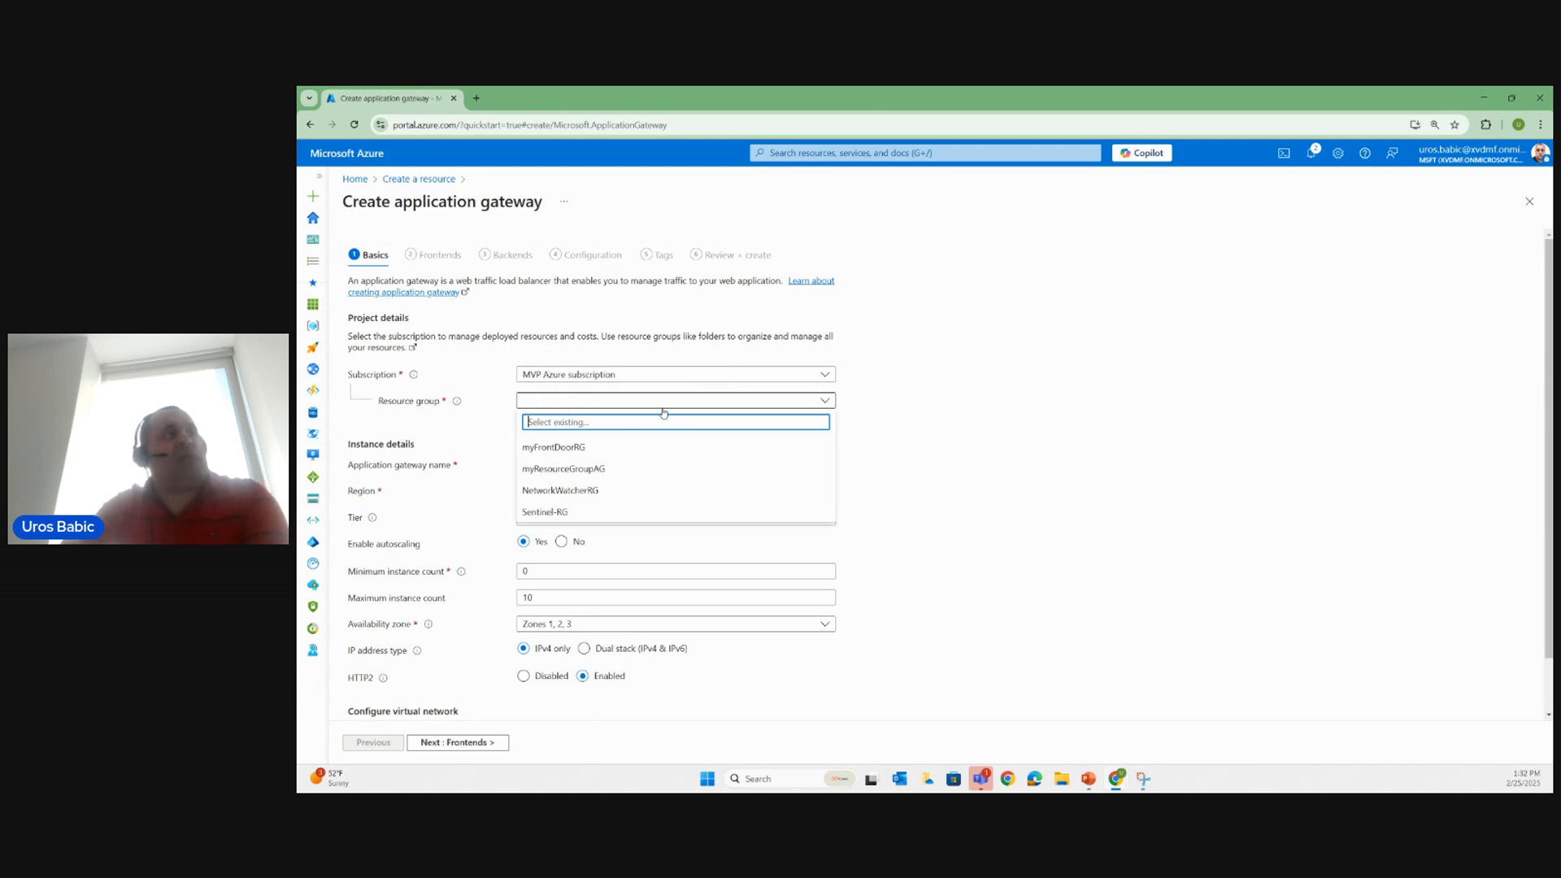
{"action": "left_click", "coordinate": [652, 468]}
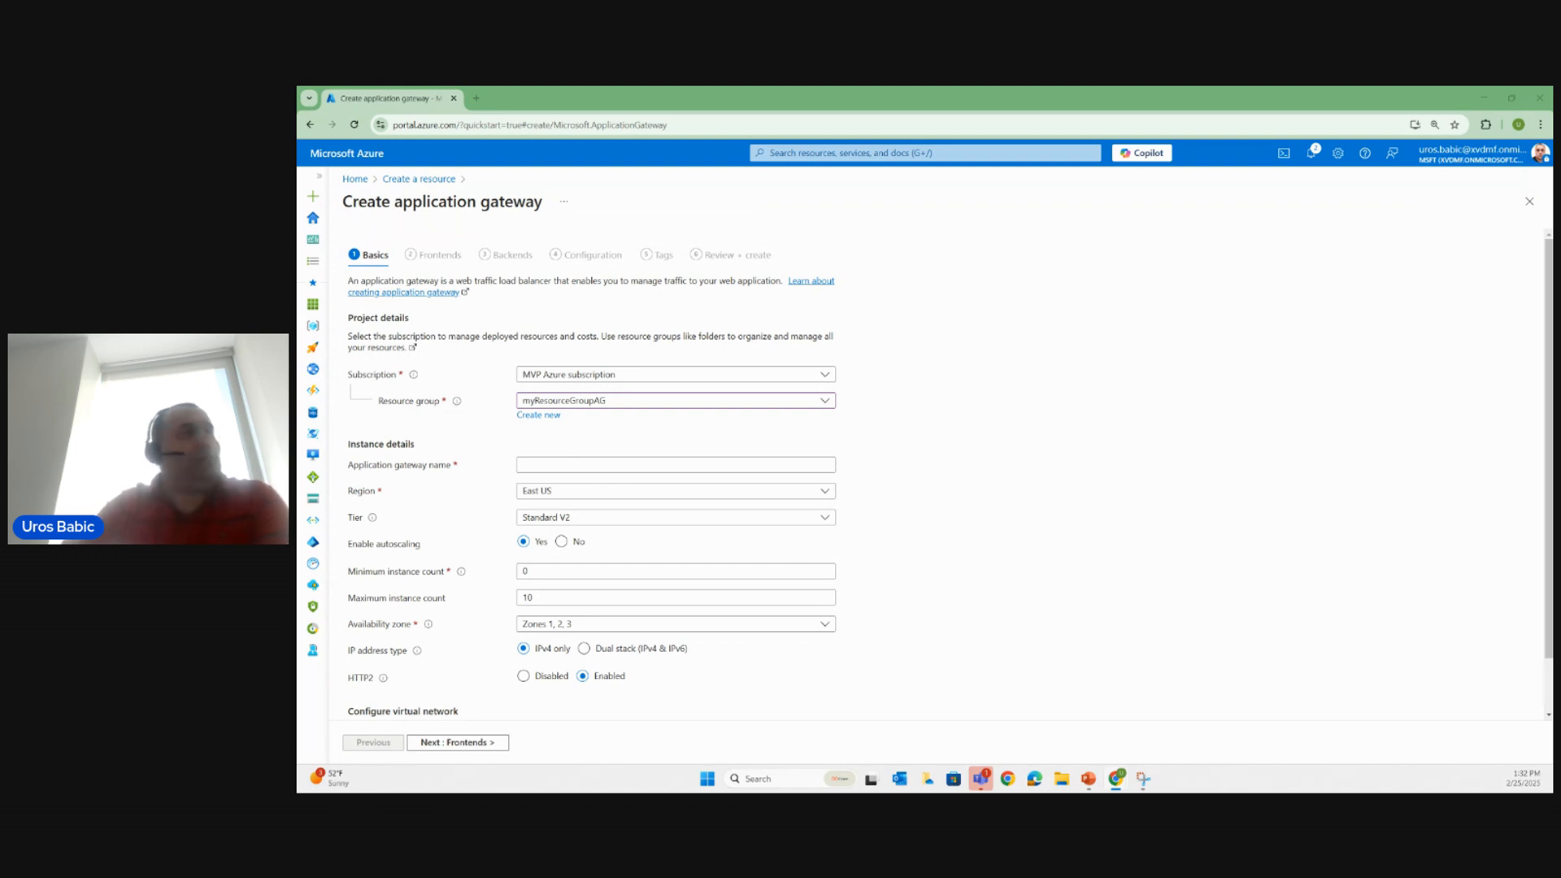
Name the application gateway myAppGataway1 and set its tier to WAF V2.
{"action": "left_click", "coordinate": [559, 459]}
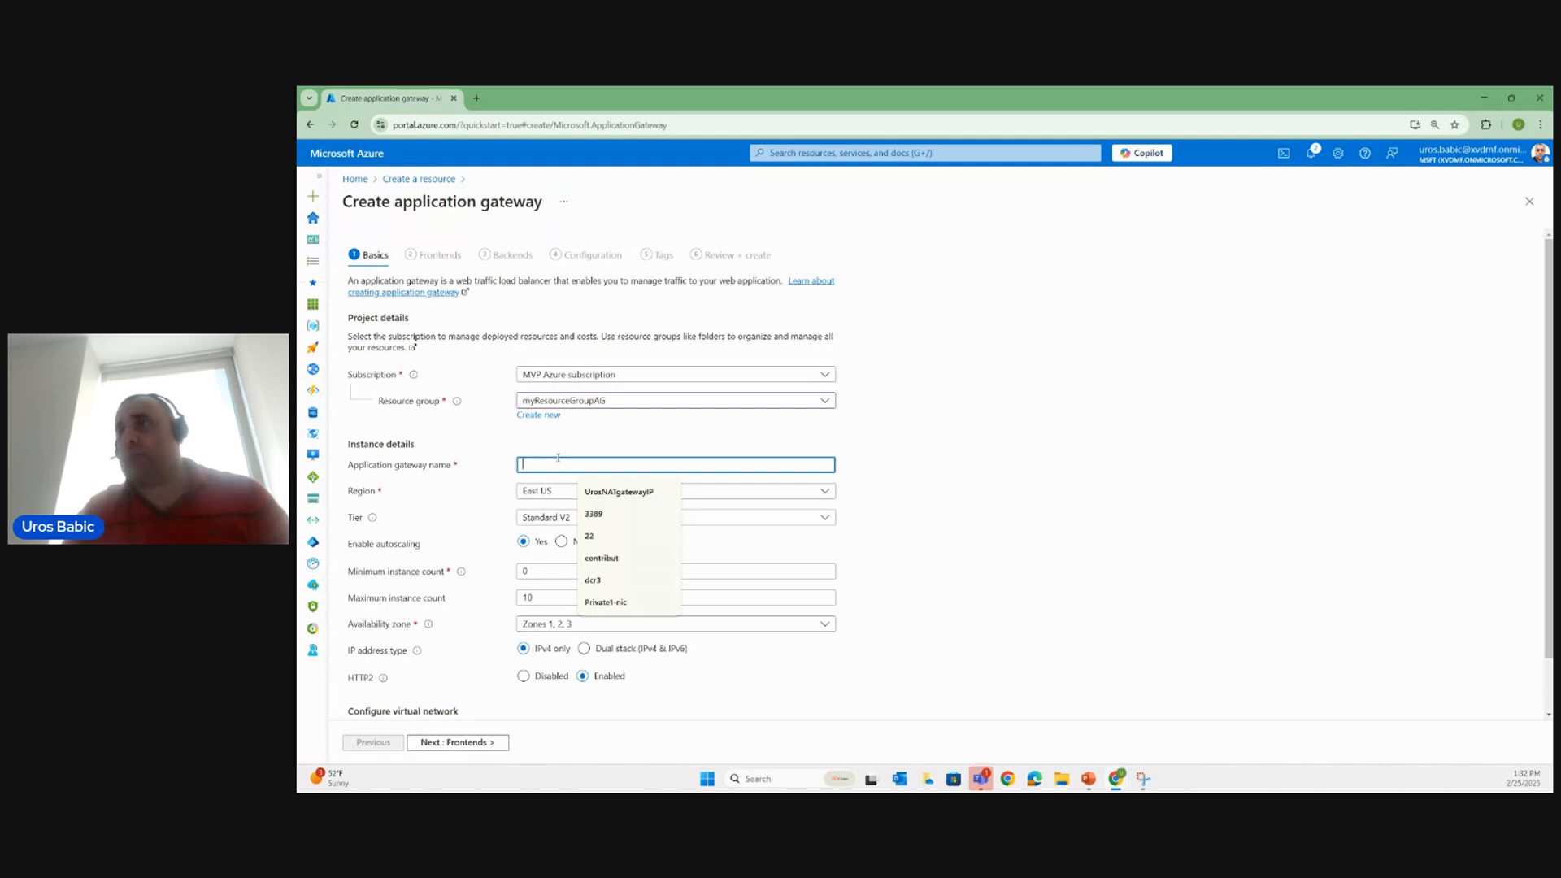
{"action": "type", "text": "my"}
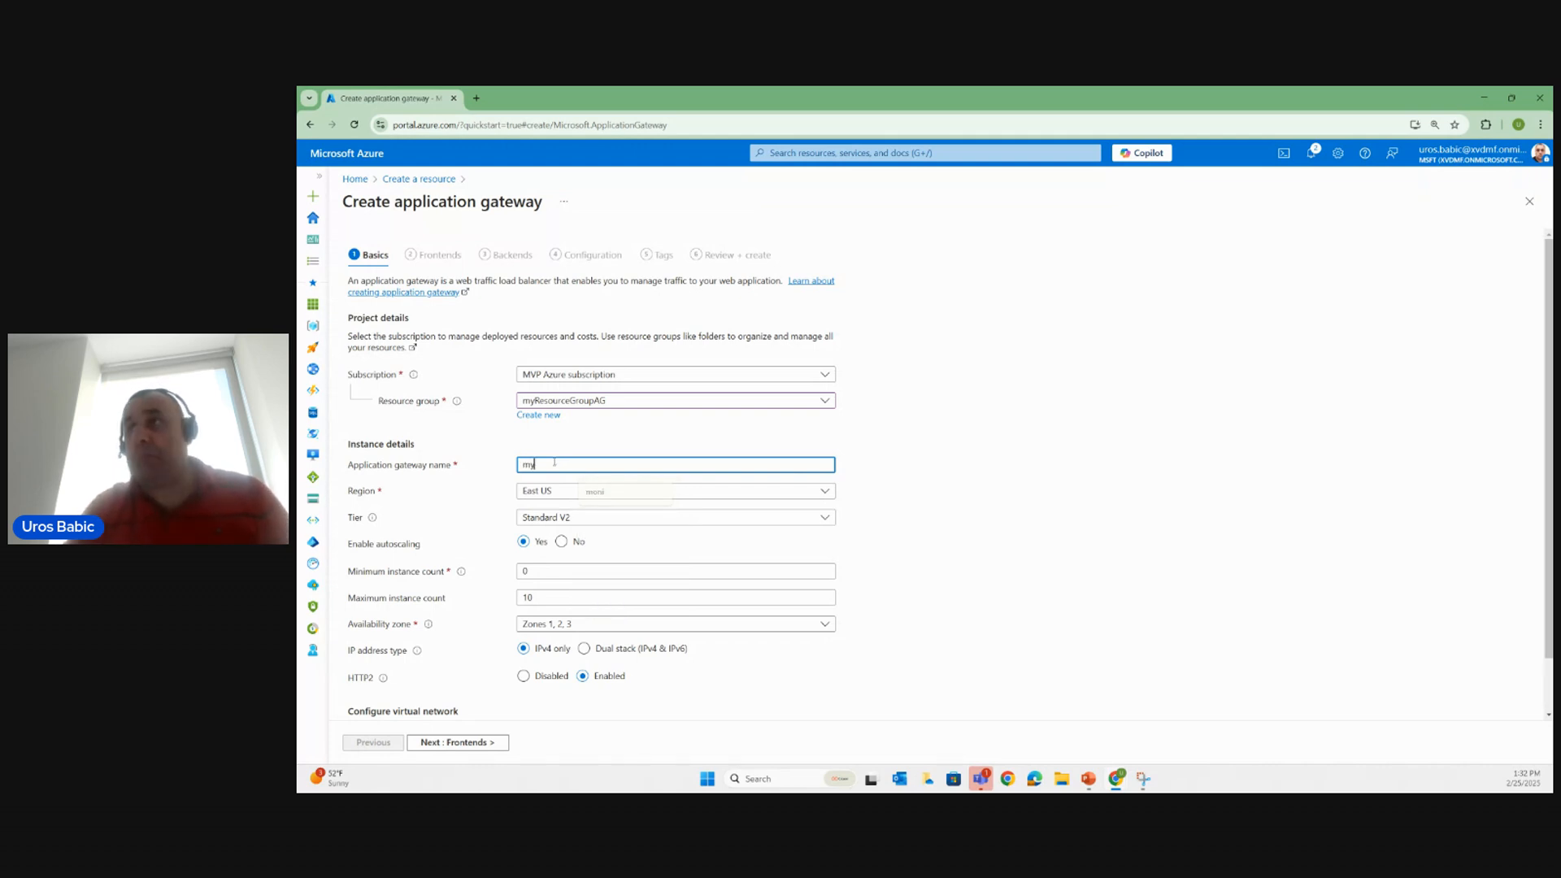
{"action": "type", "text": "AppGateway"}
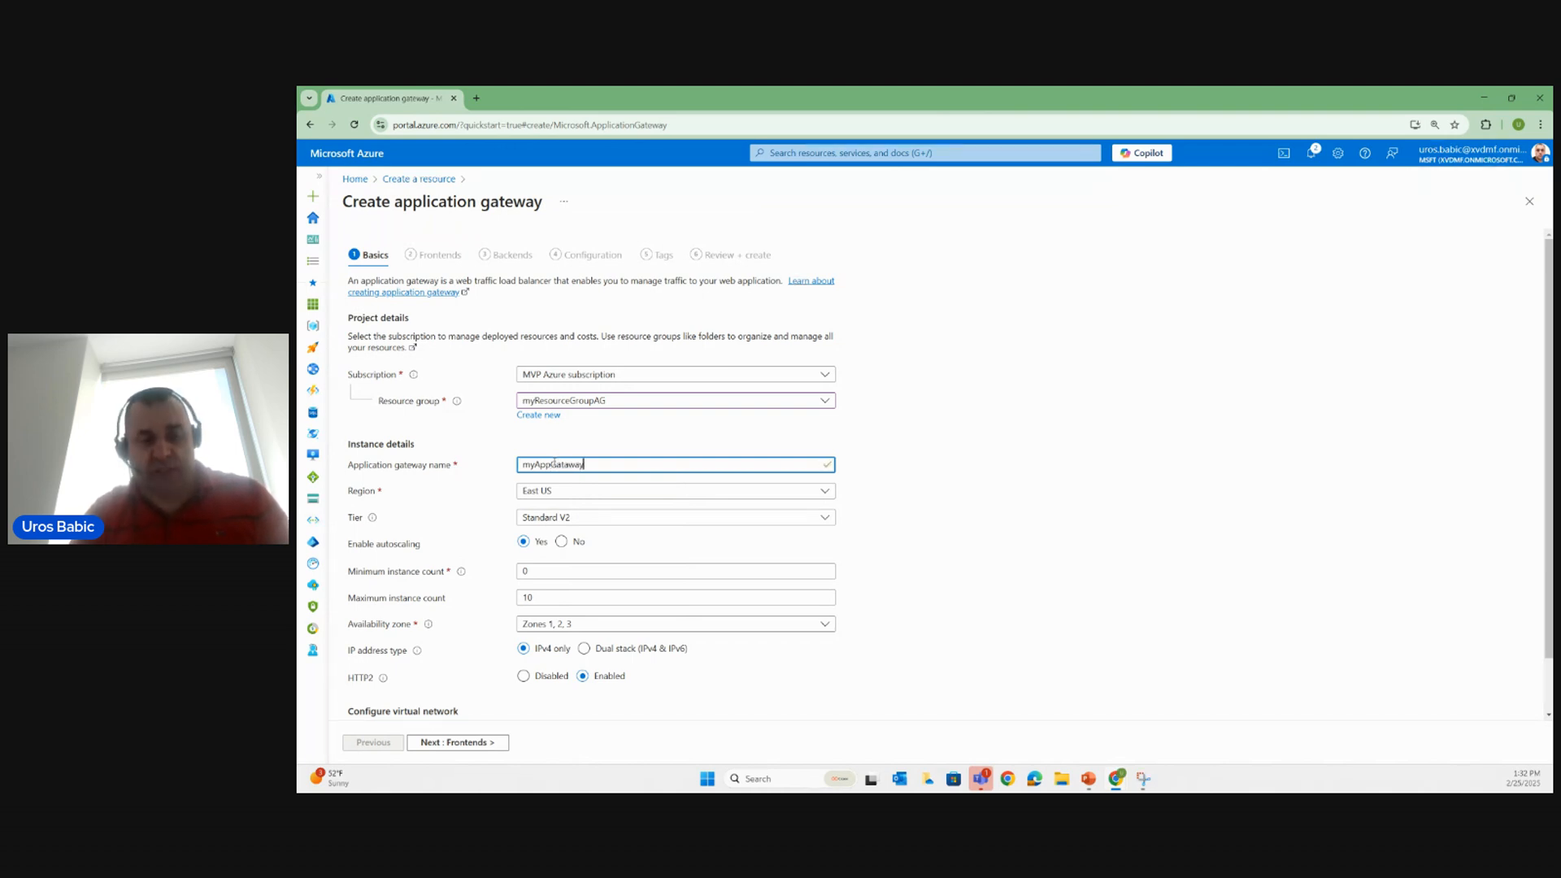
{"action": "type", "text": "1"}
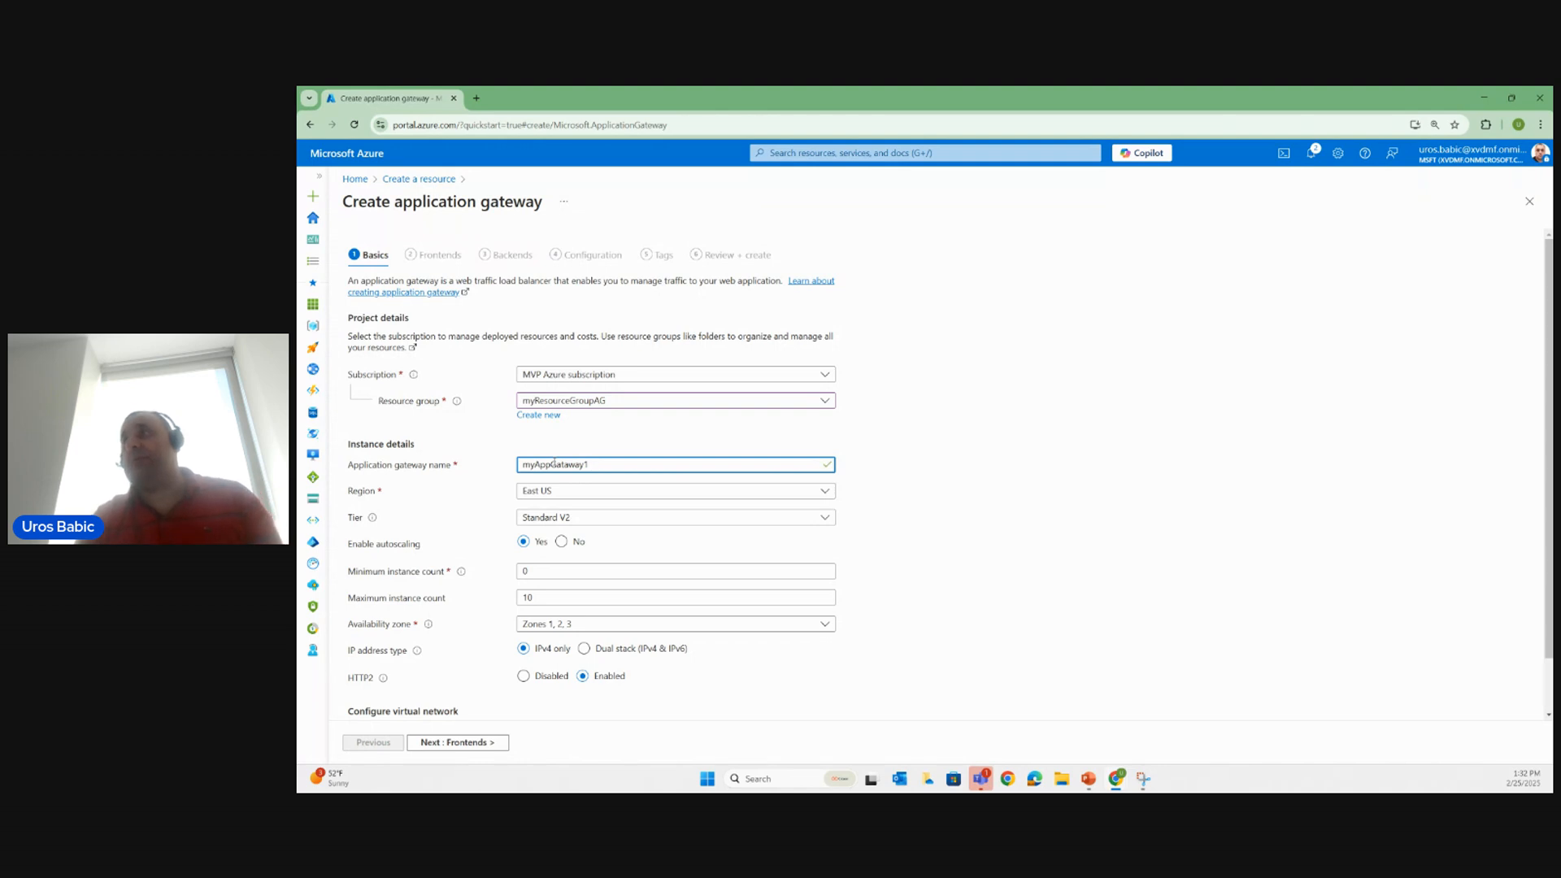
{"action": "left_click", "coordinate": [624, 520]}
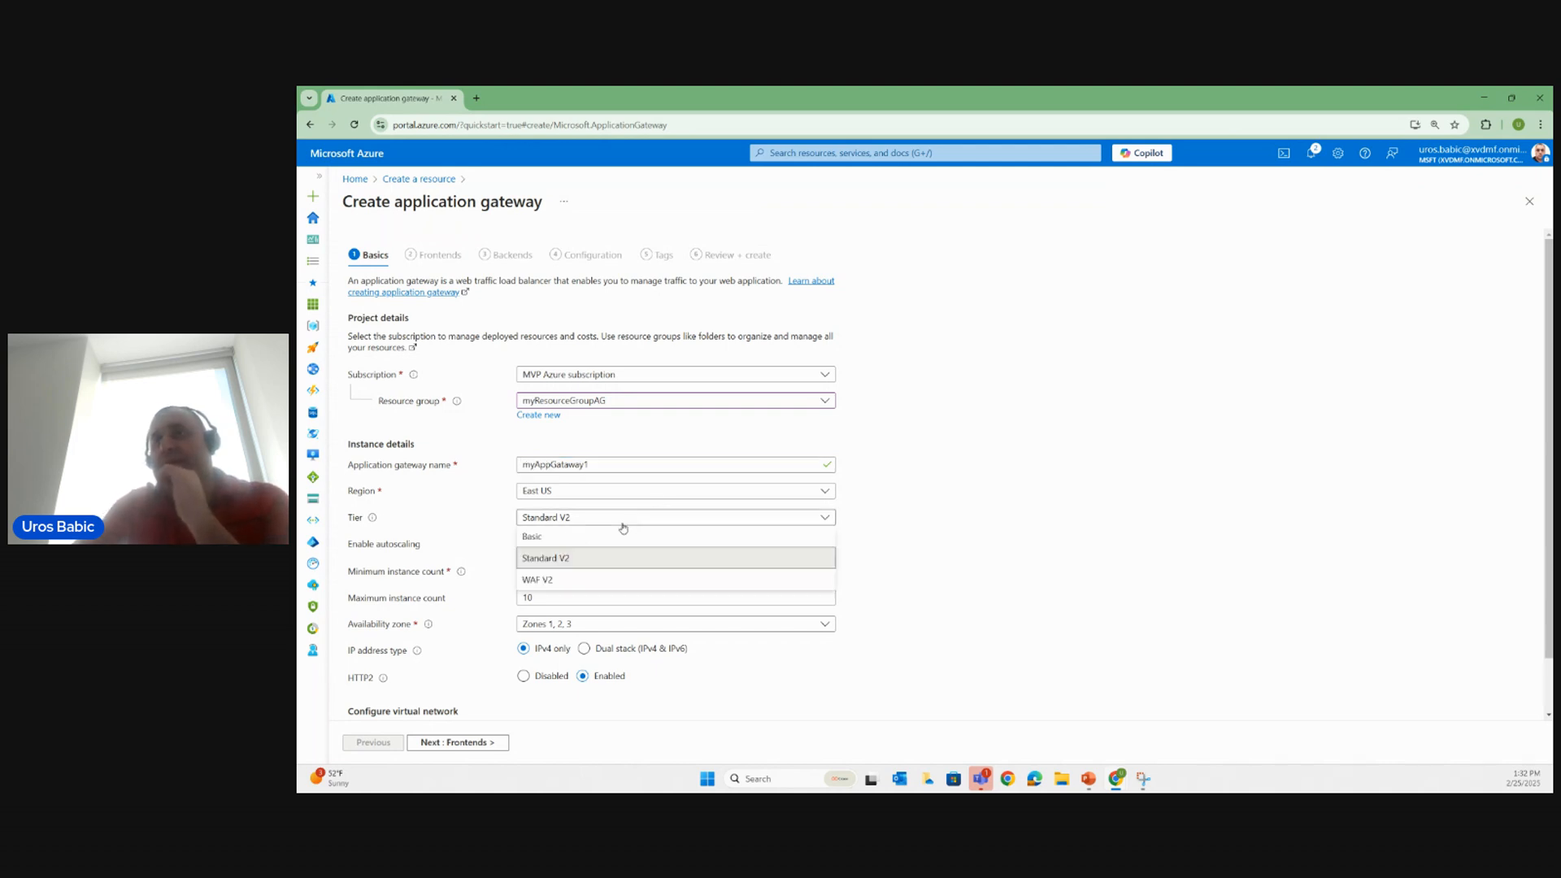
{"action": "left_click", "coordinate": [609, 579]}
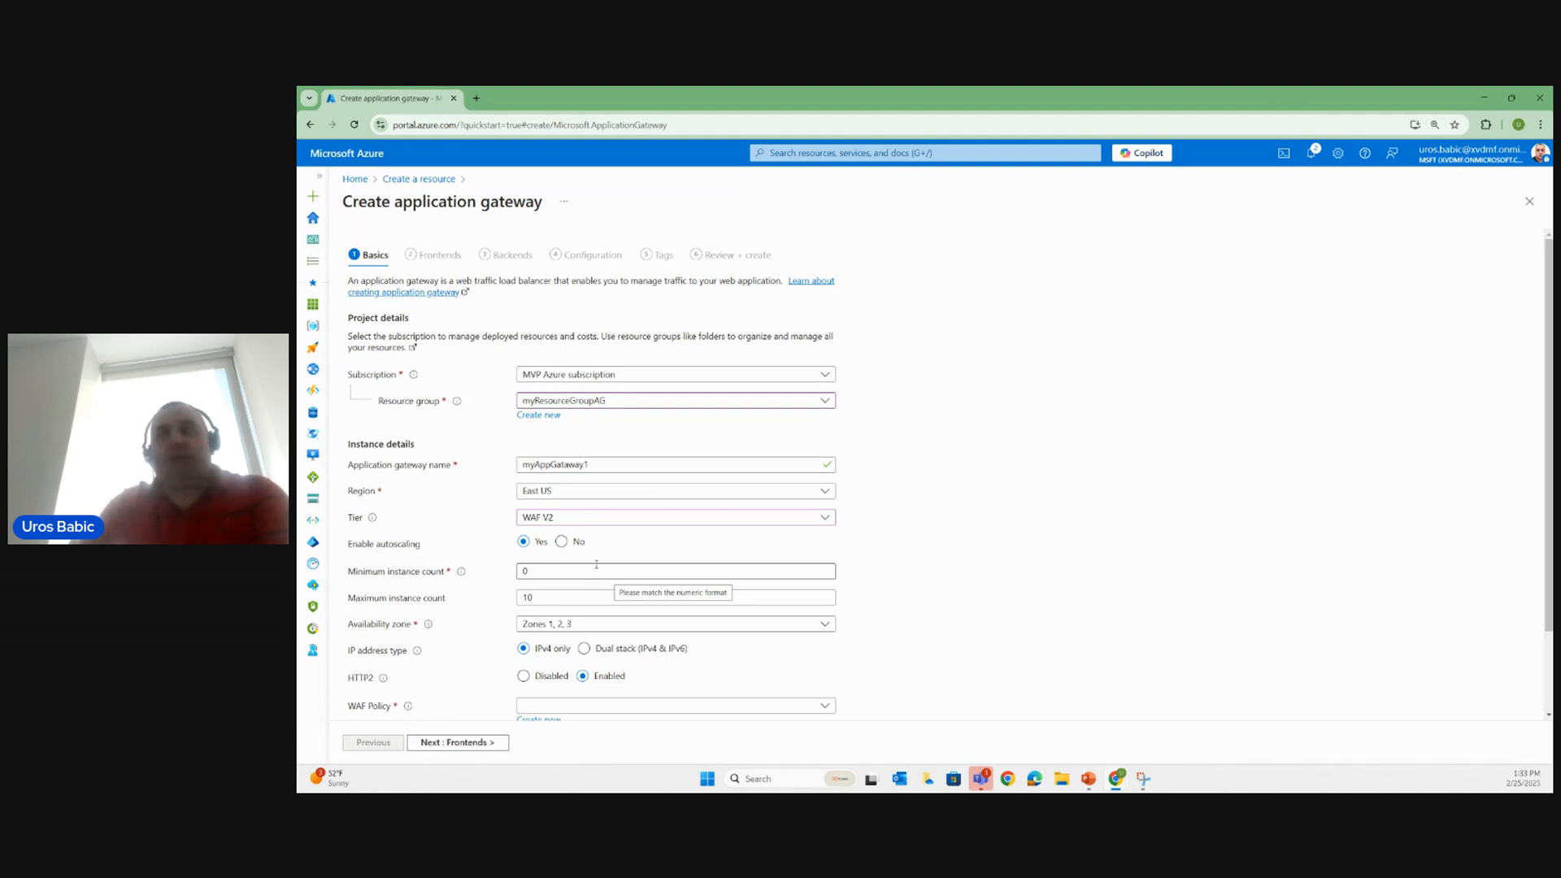
Create a new WAF policy named ag-waf-pol2 for the application gateway, without bot protection.
{"action": "scroll", "coordinate": [673, 617], "scroll_direction": "down", "scroll_amount": 2}
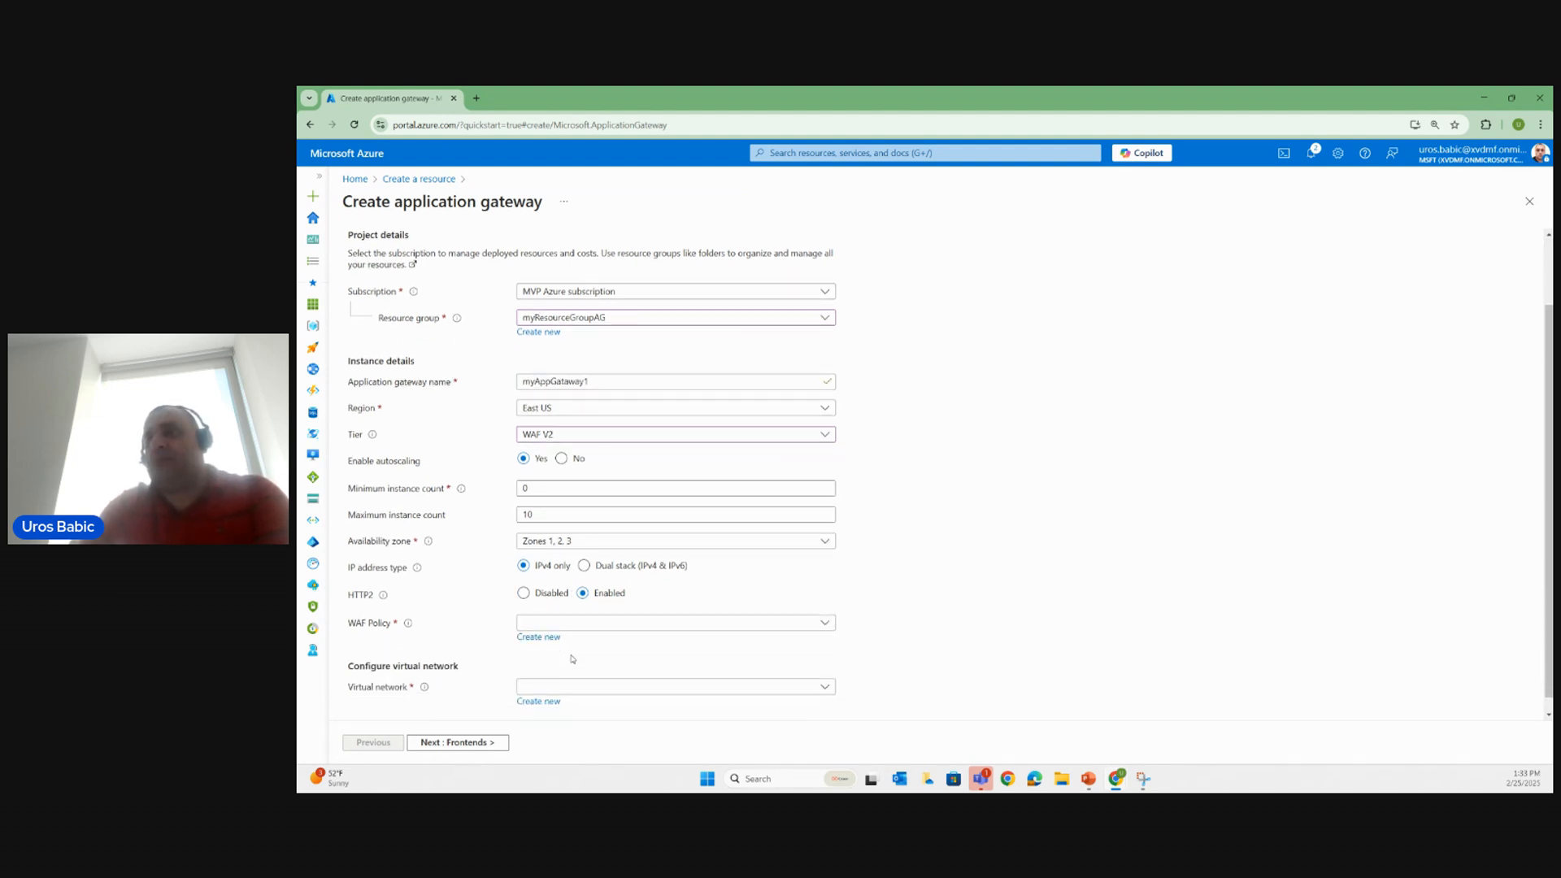
{"action": "left_click", "coordinate": [673, 615]}
{"action": "left_click", "coordinate": [899, 606]}
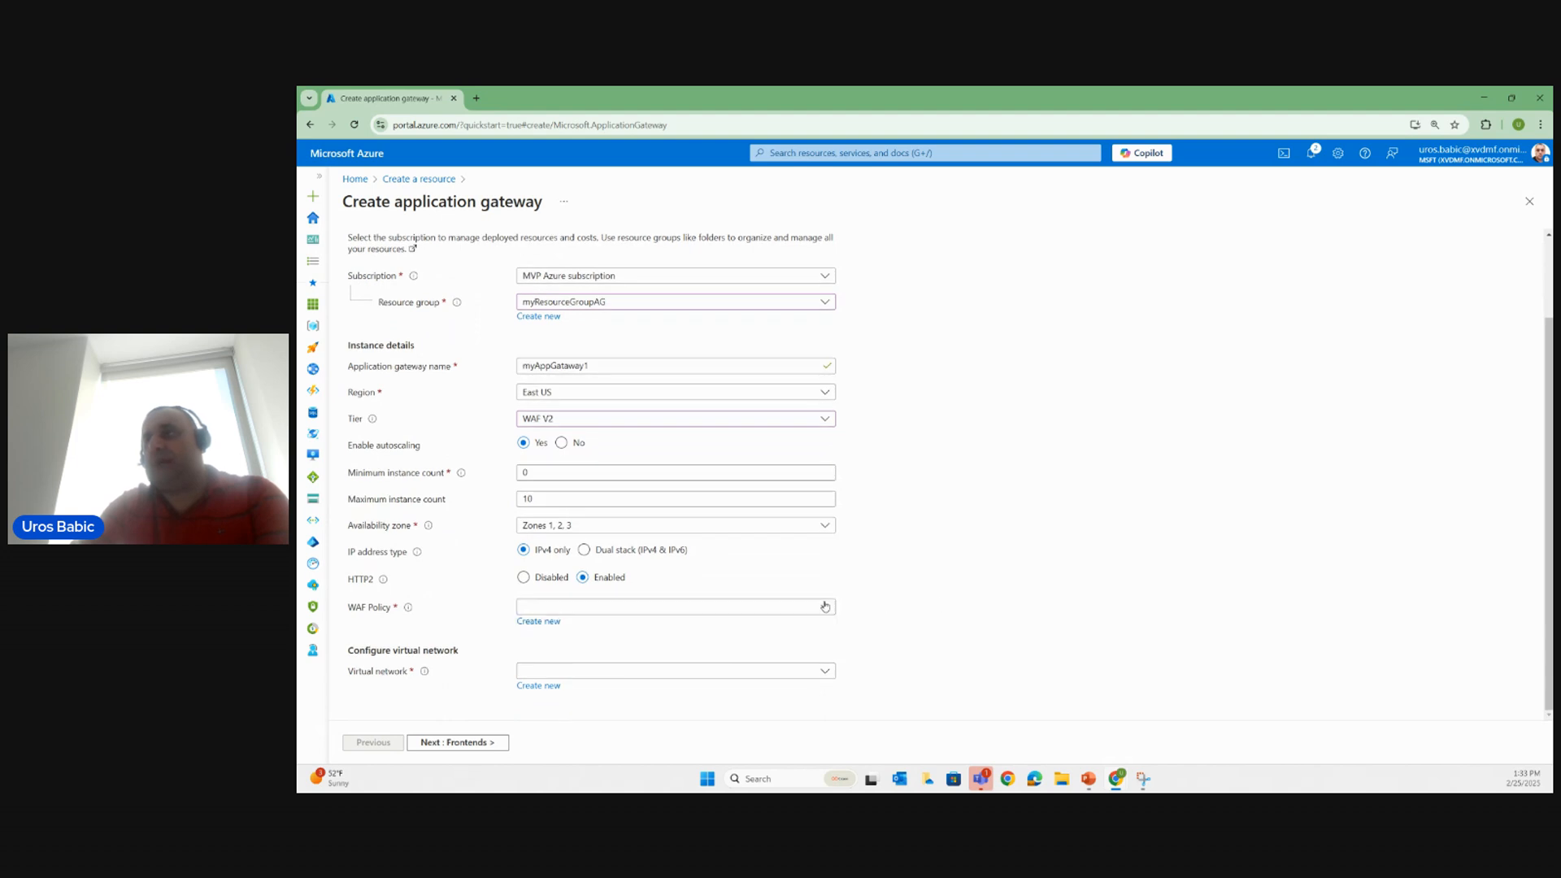
{"action": "left_click", "coordinate": [540, 622]}
{"action": "left_click", "coordinate": [1039, 279]}
{"action": "left_click", "coordinate": [1040, 429]}
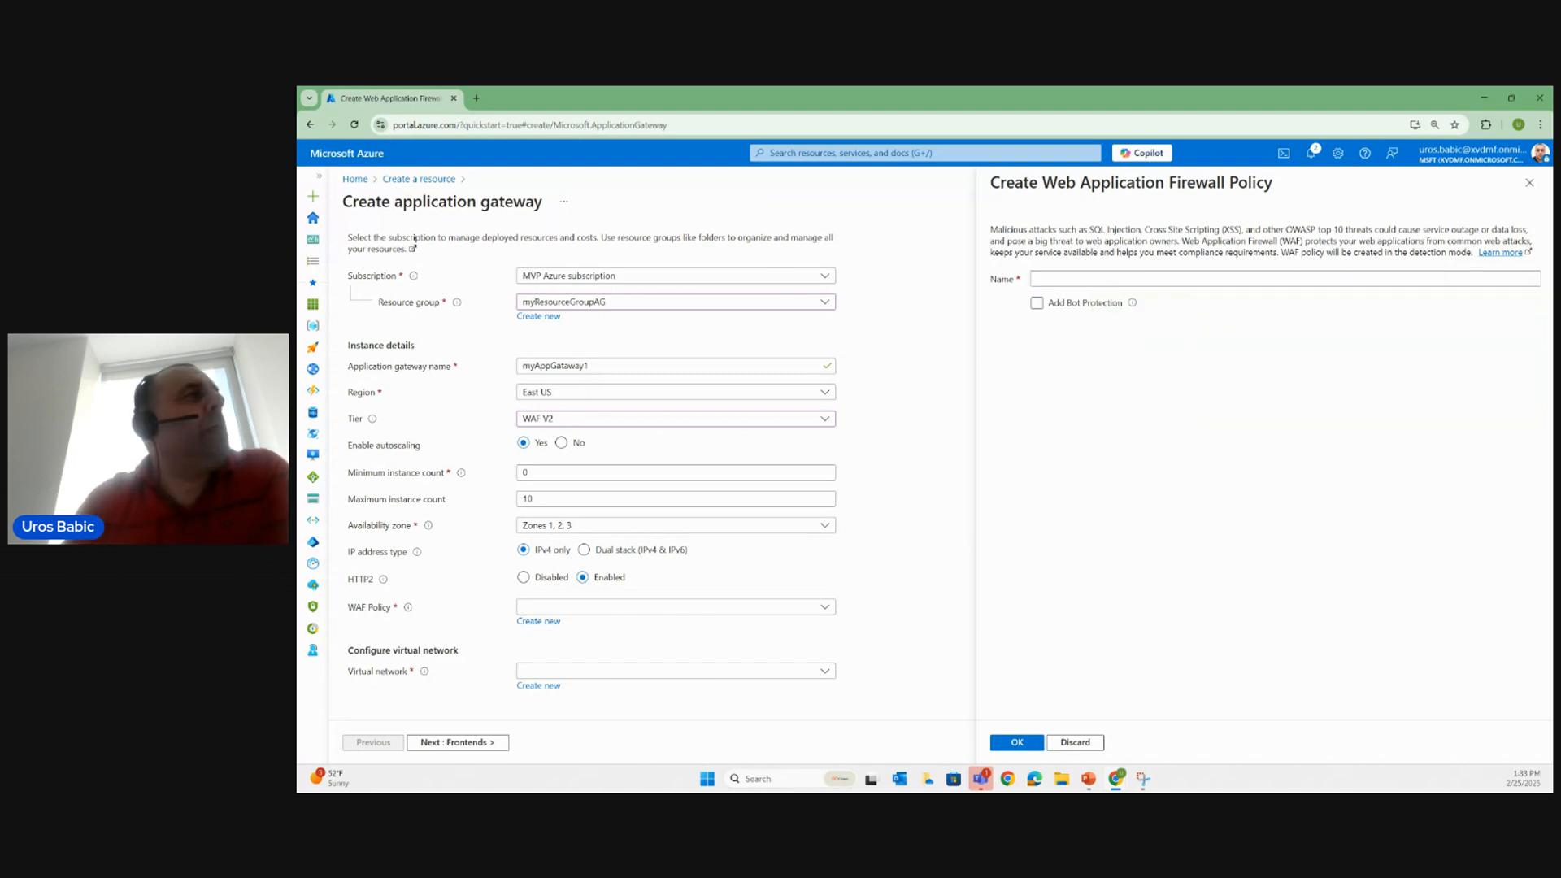
{"action": "left_click", "coordinate": [1073, 278]}
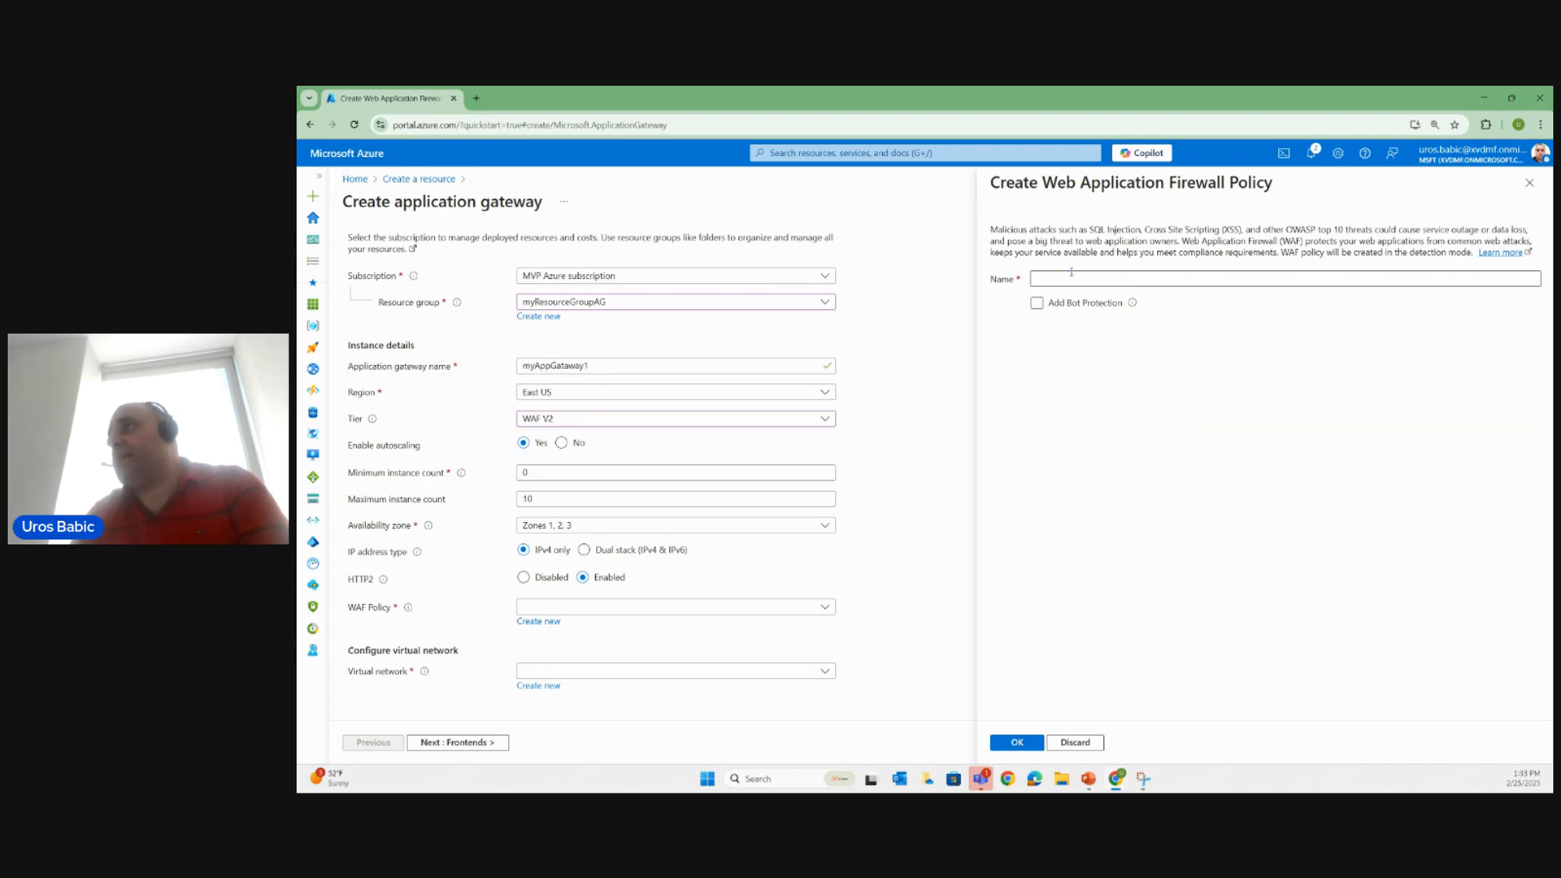
{"action": "type", "text": "ag"}
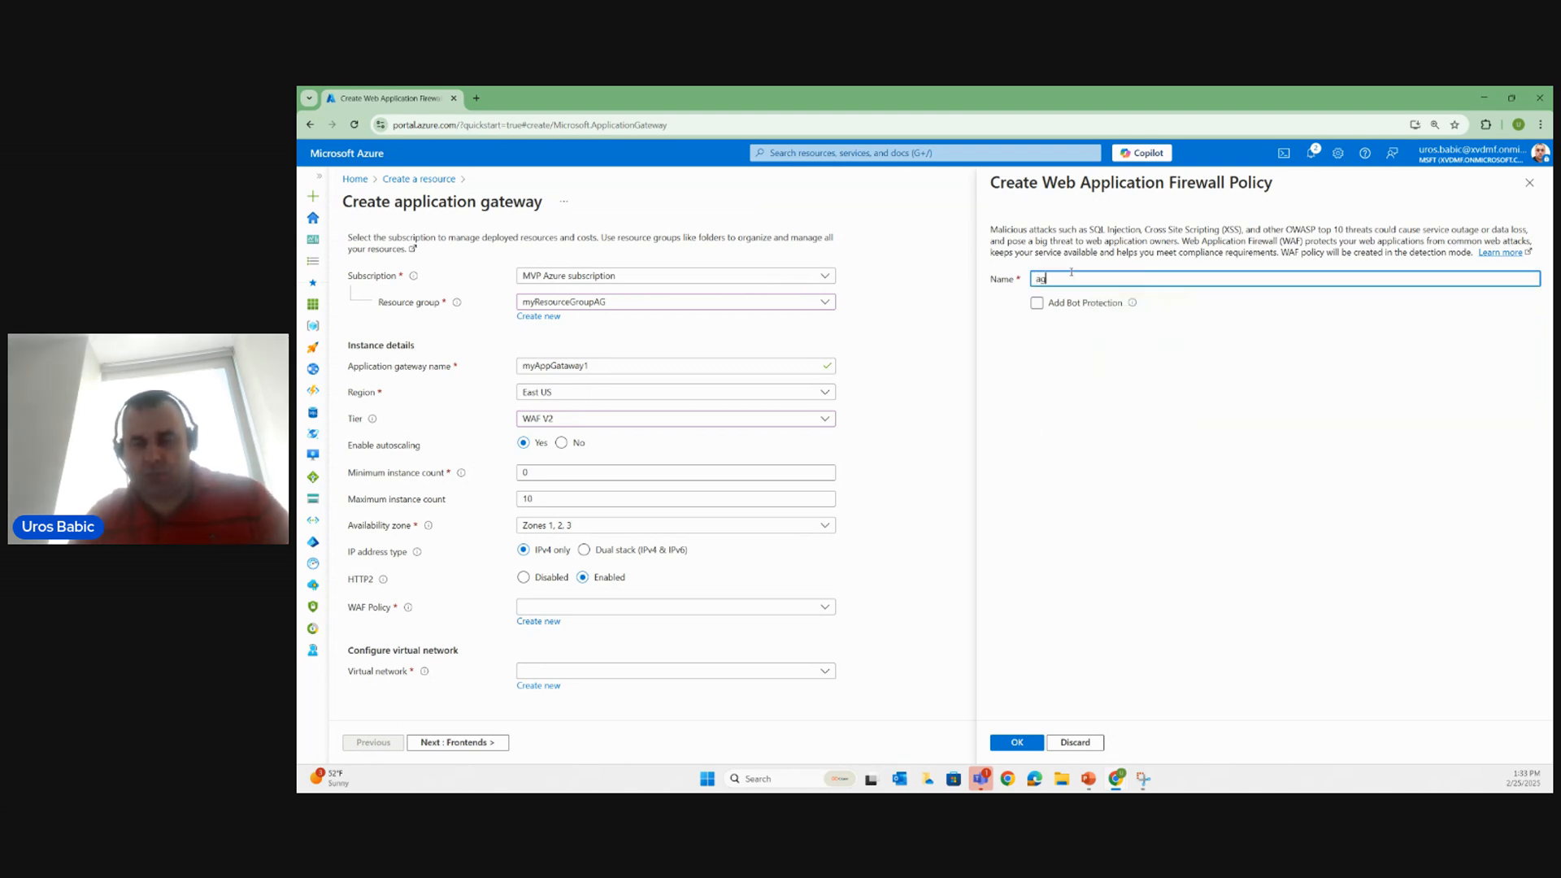
{"action": "type", "text": "'"}
{"action": "key", "text": "BackSpace"}
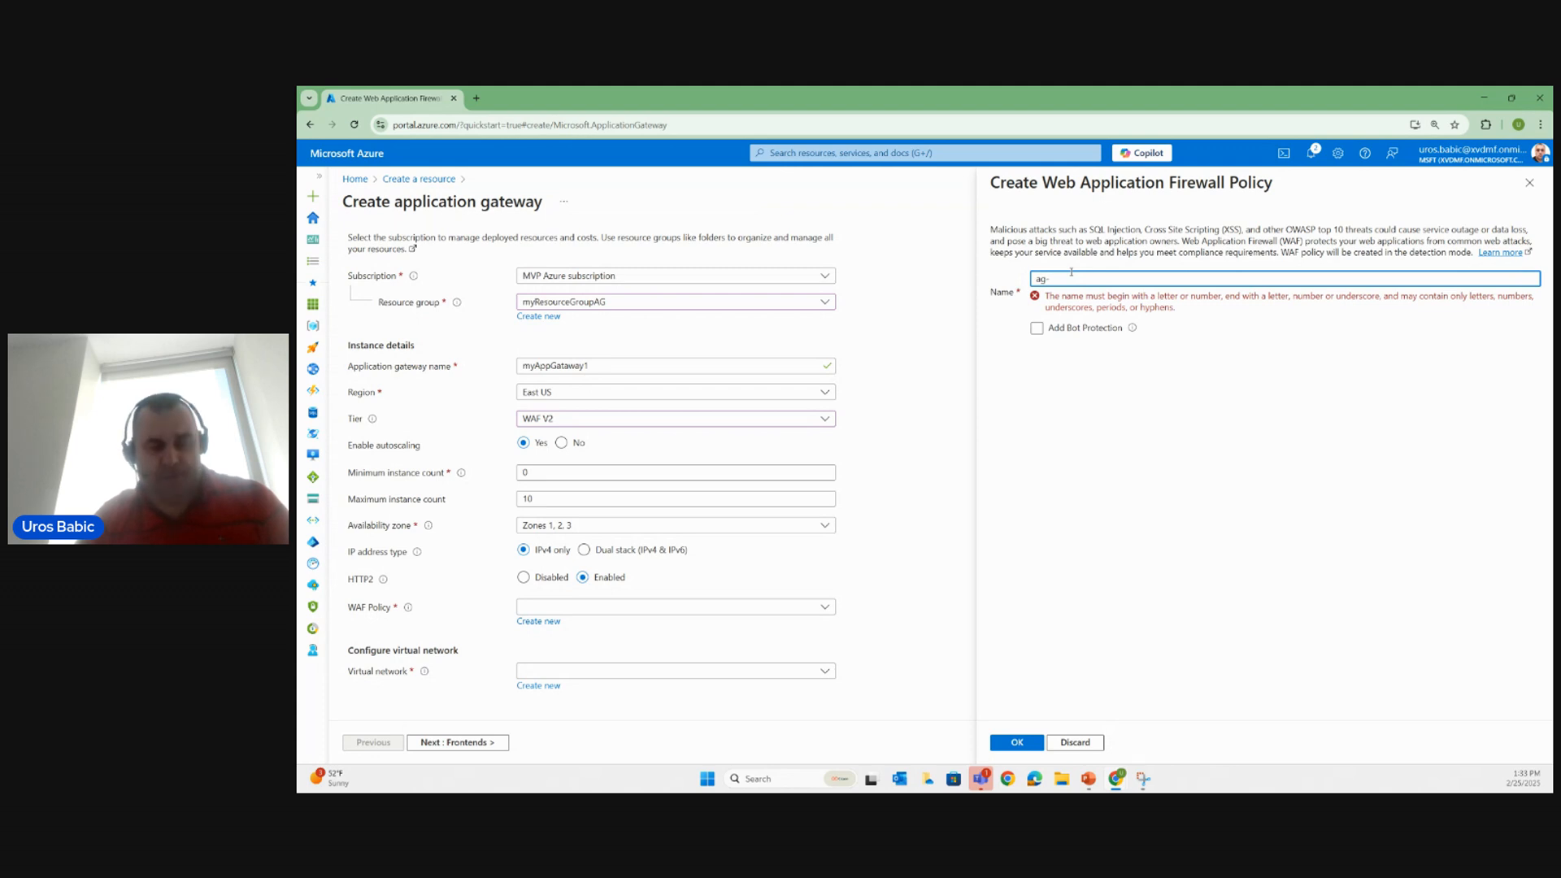
{"action": "type", "text": "waf"}
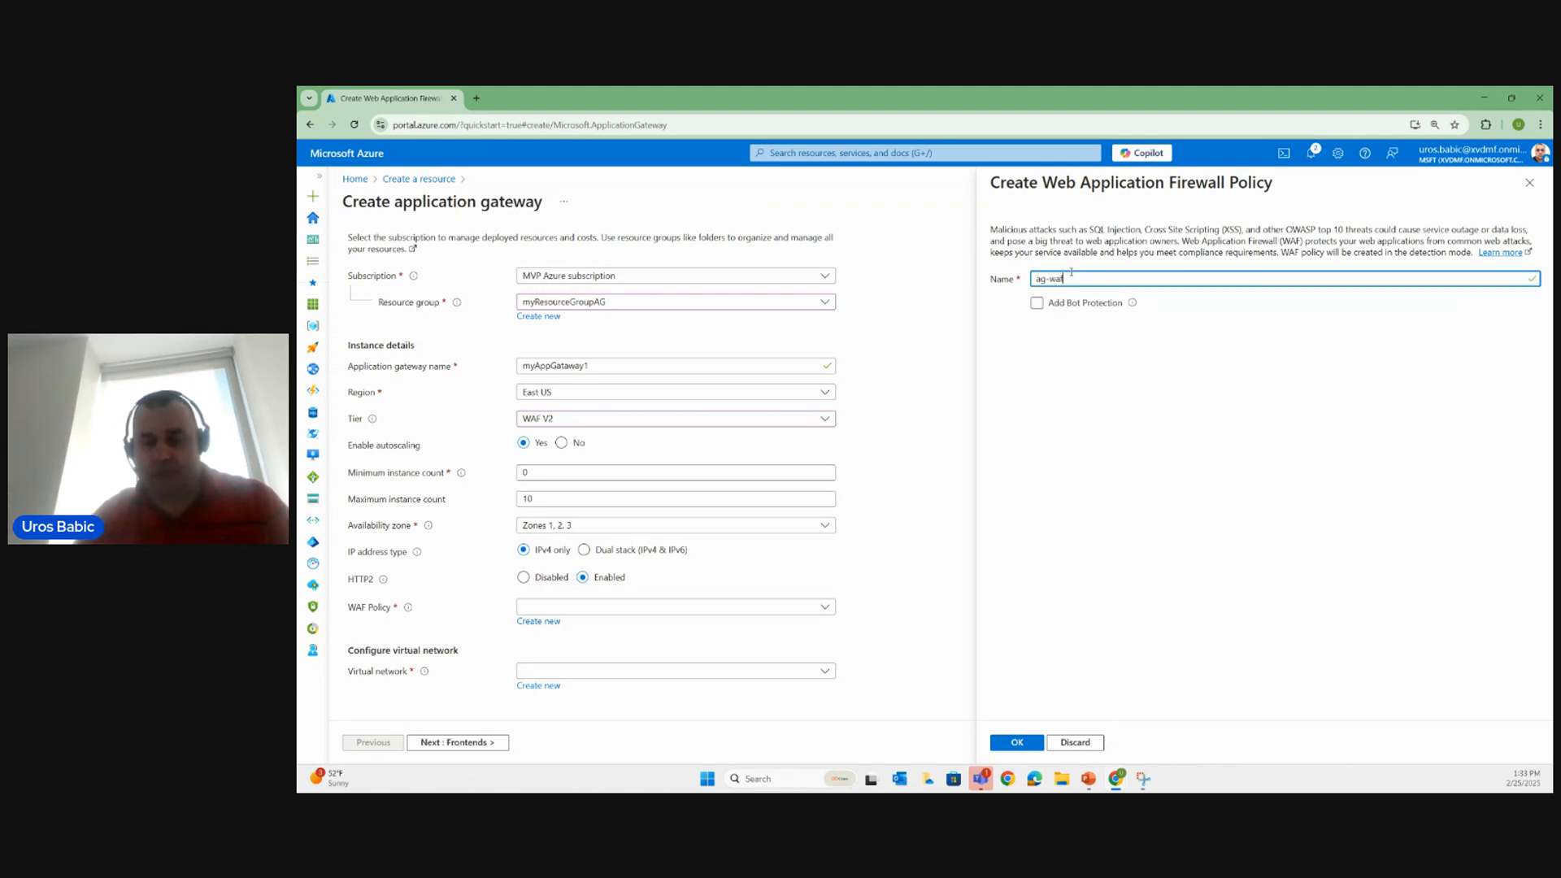
{"action": "type", "text": "'pol"}
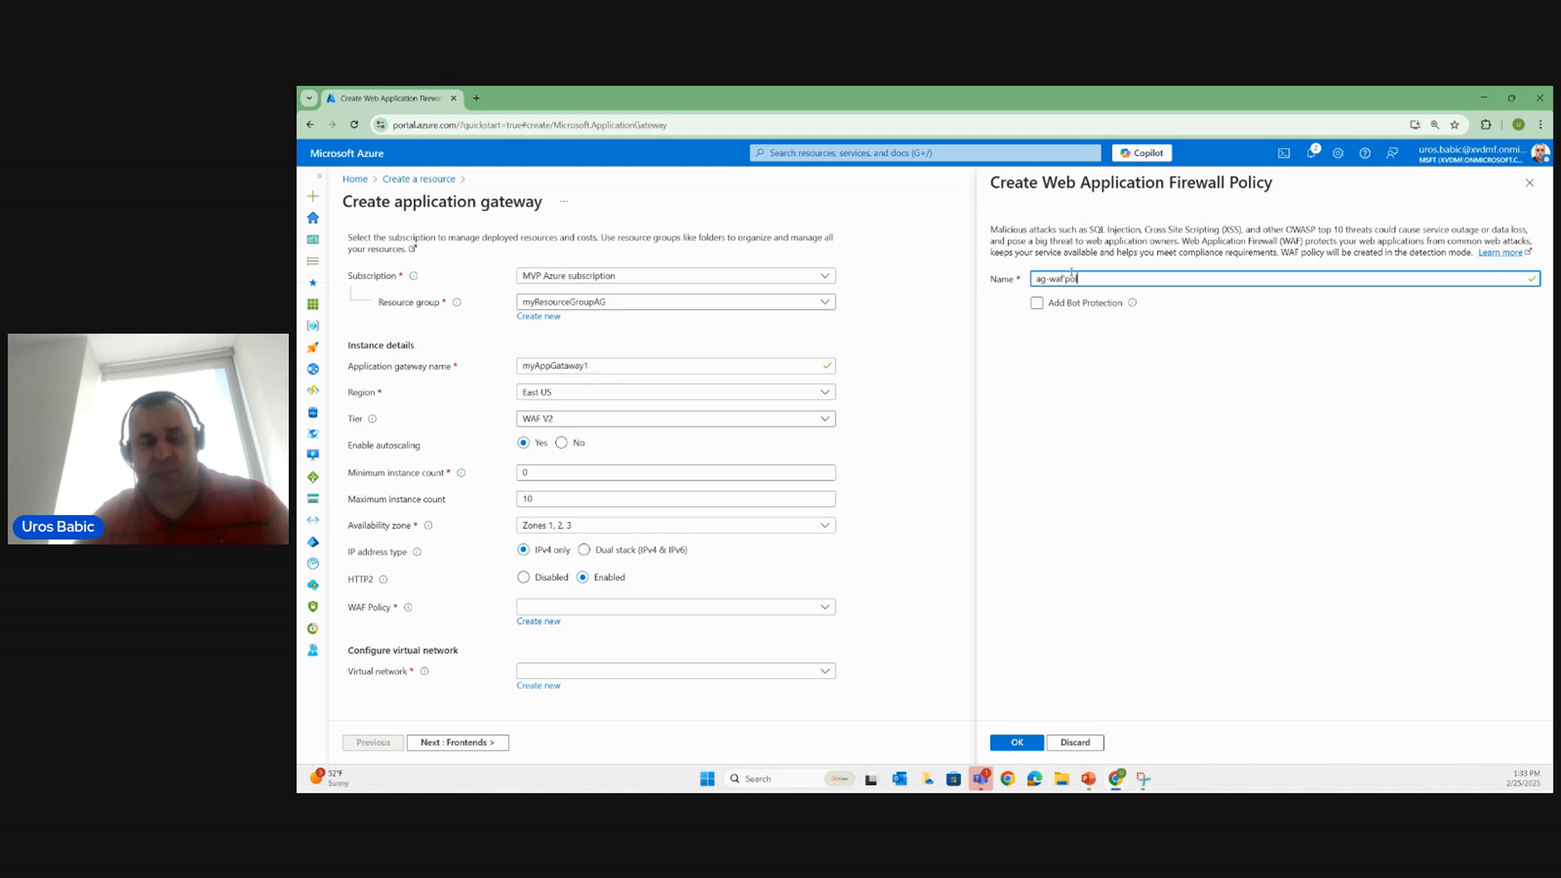
{"action": "type", "text": "2"}
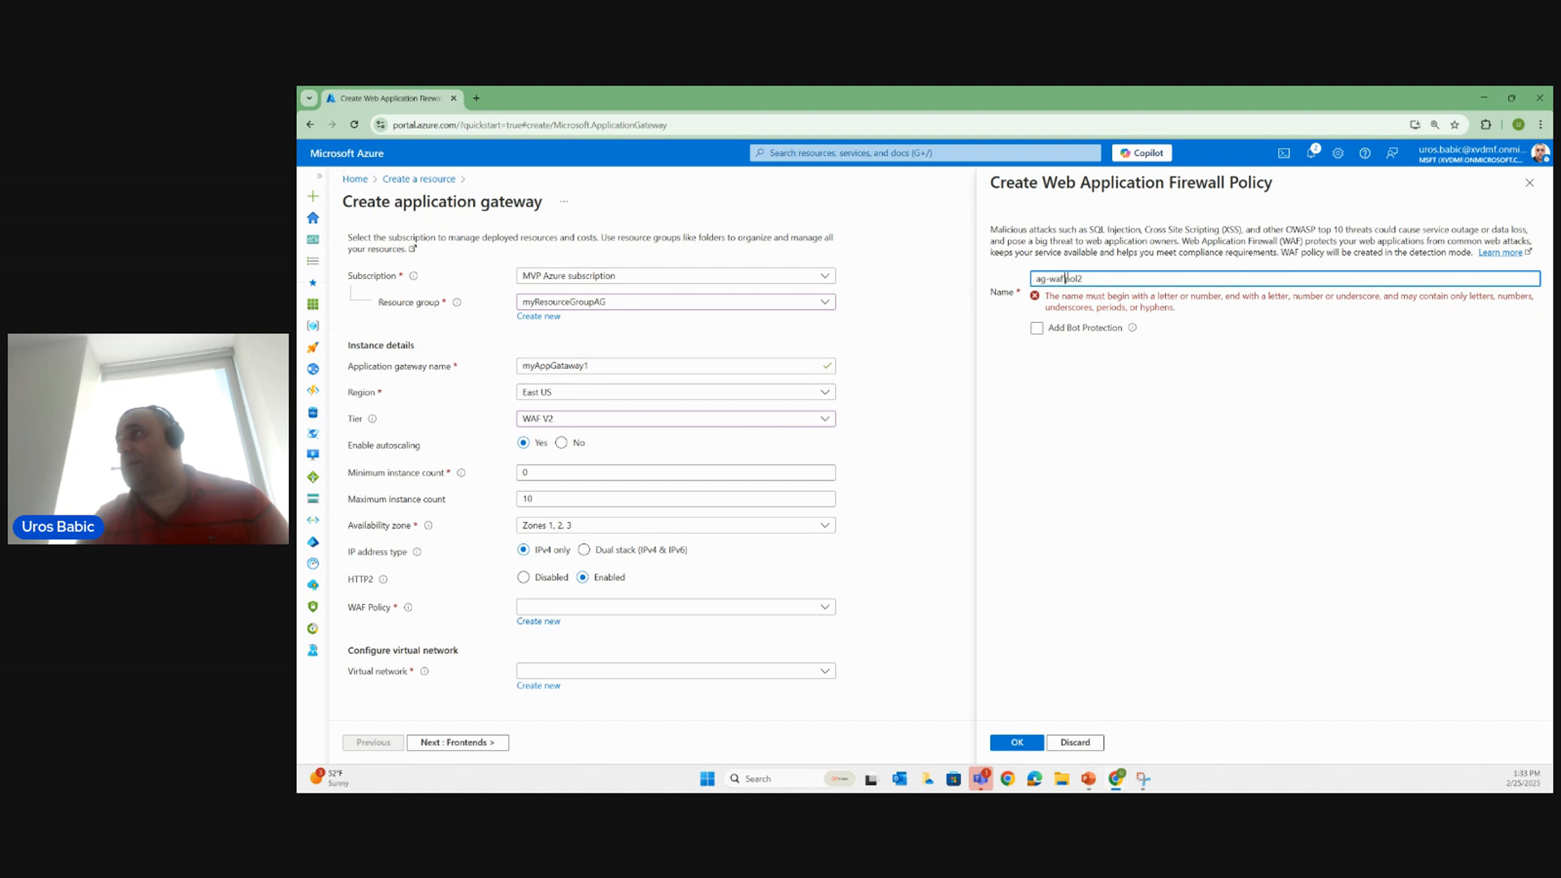
{"action": "key", "text": "BackSpace"}
{"action": "type", "text": "'"}
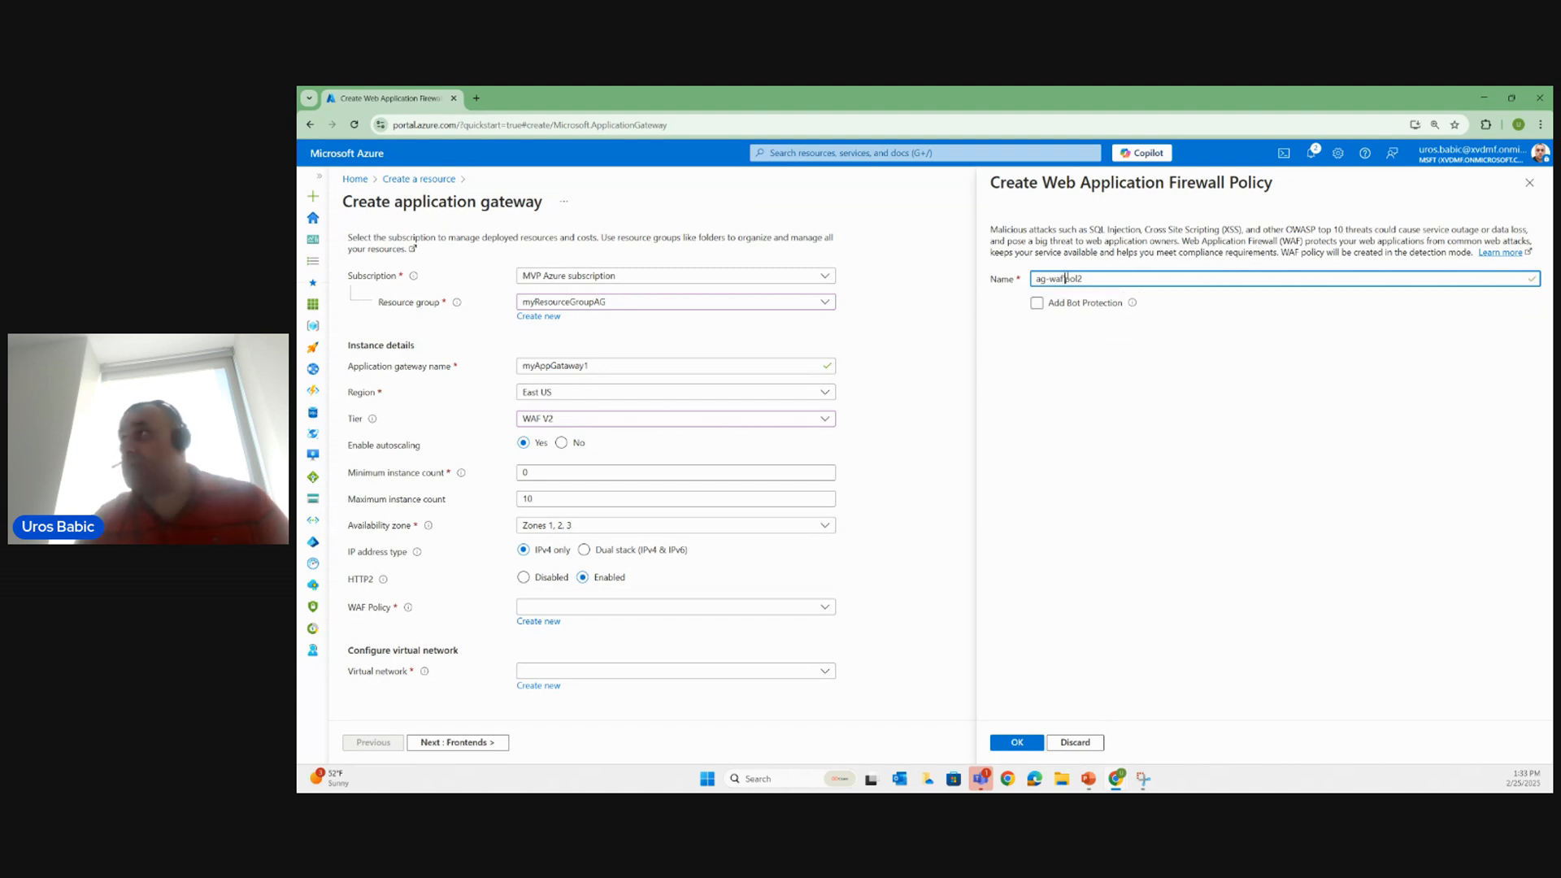
{"action": "key", "text": "BackSpace"}
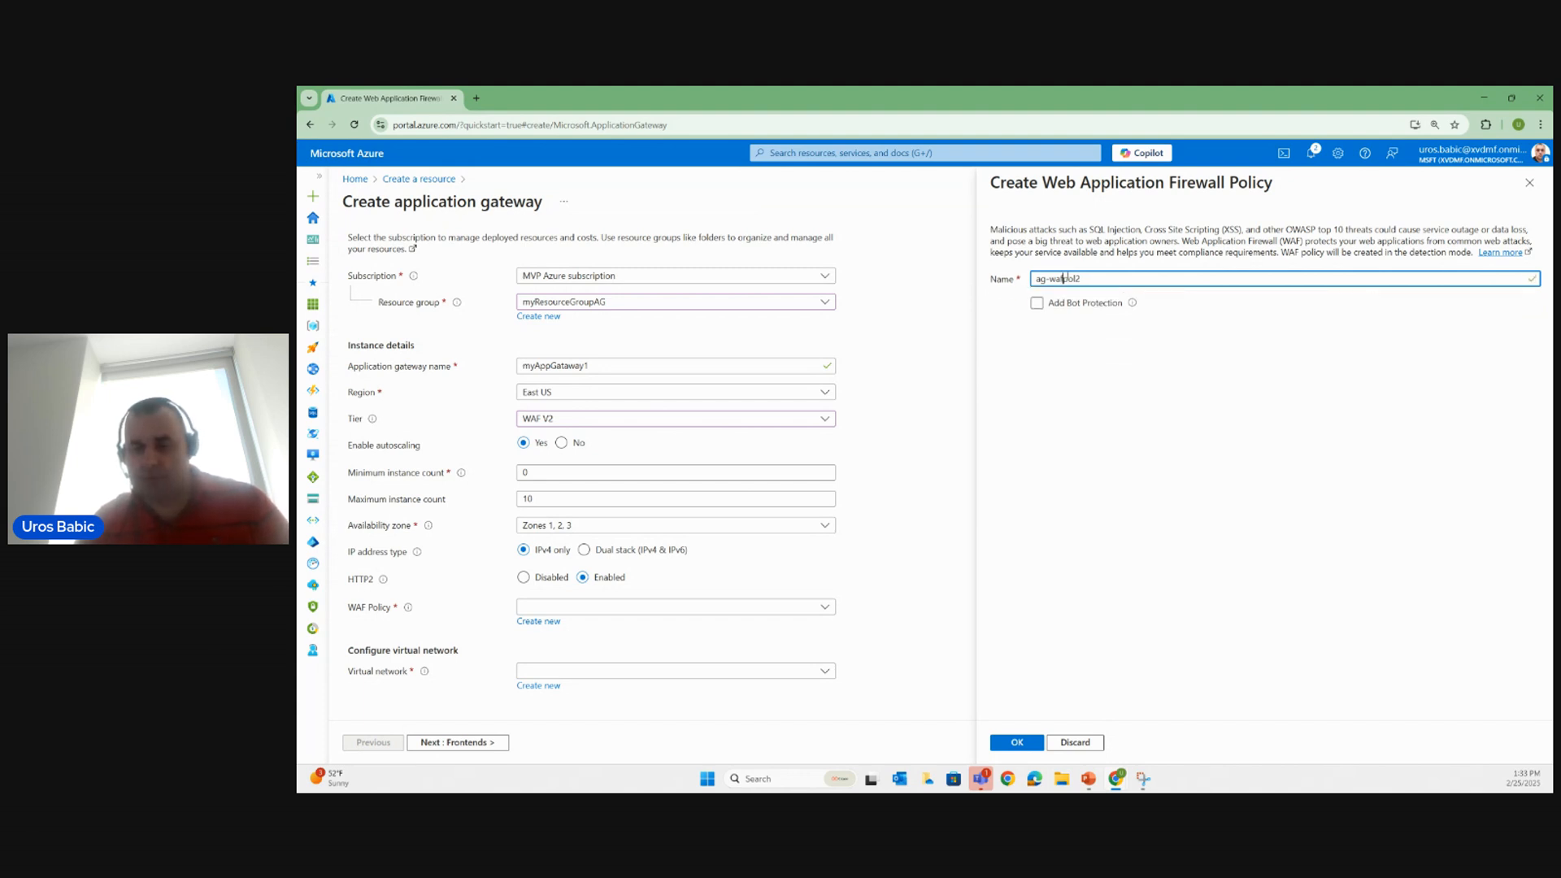
{"action": "type", "text": "-"}
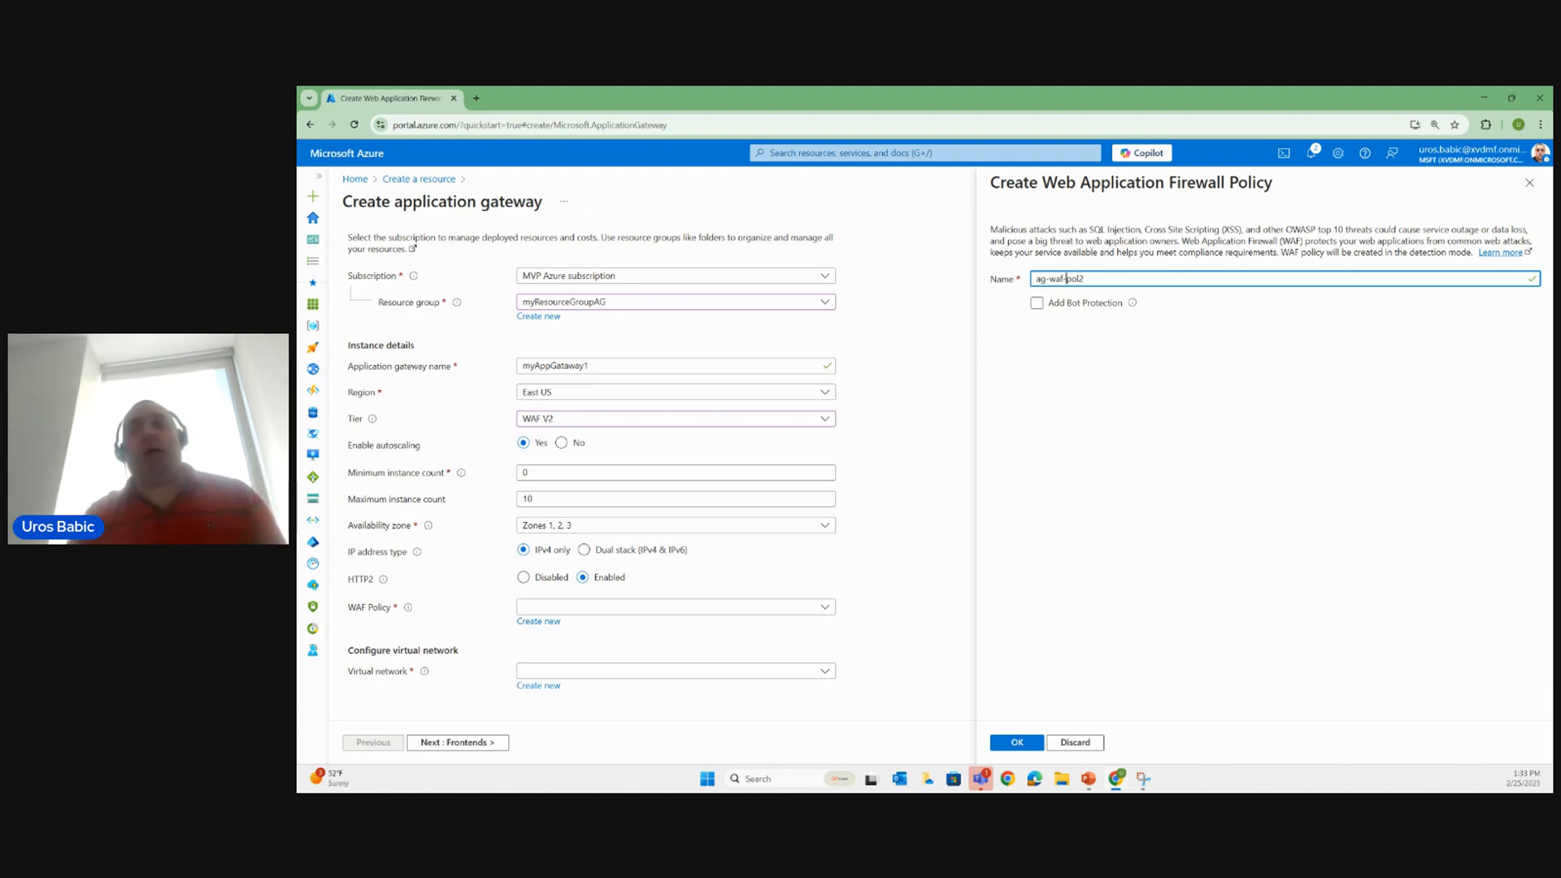
{"action": "left_click", "coordinate": [1017, 743]}
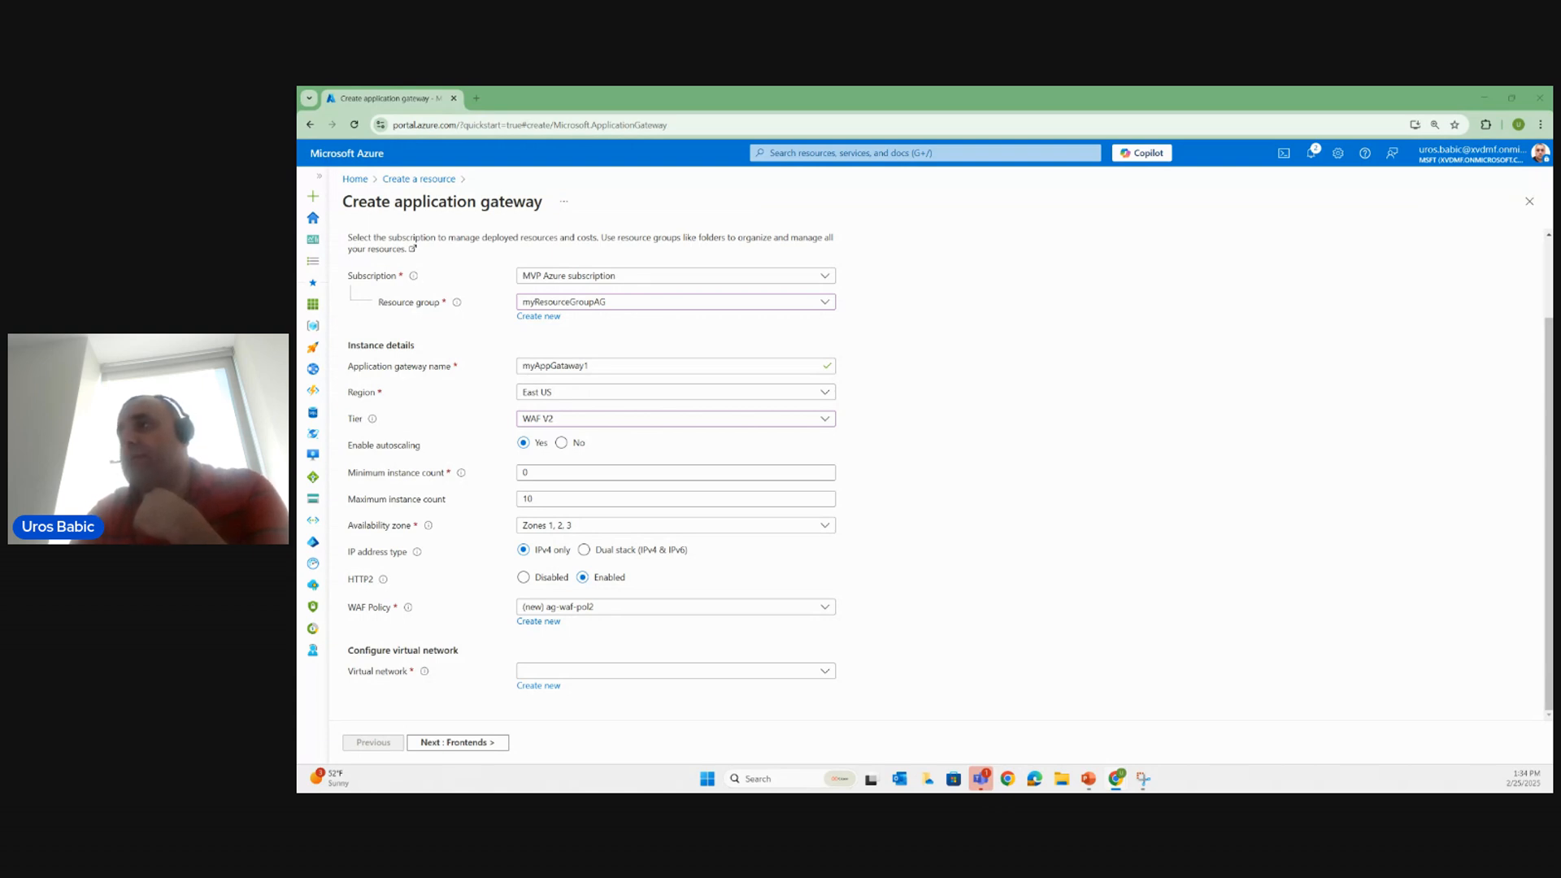
Start a new virtual network for the gateway, named myVNet2, with the address range 10.0.0.0/16.
{"action": "left_click", "coordinate": [809, 672]}
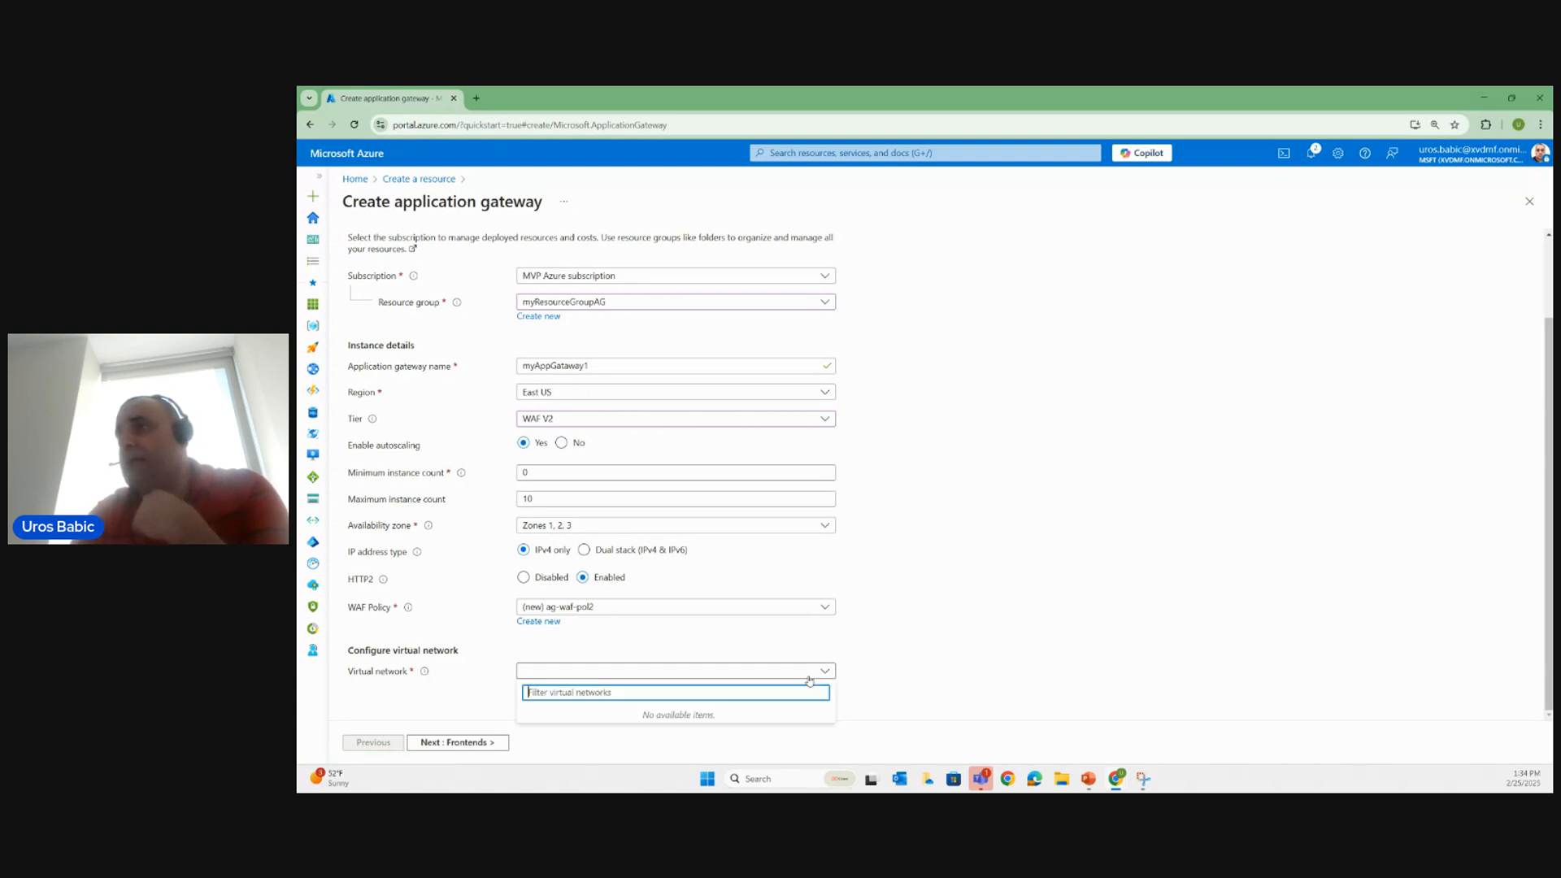
{"action": "left_click", "coordinate": [889, 617]}
{"action": "left_click", "coordinate": [543, 685]}
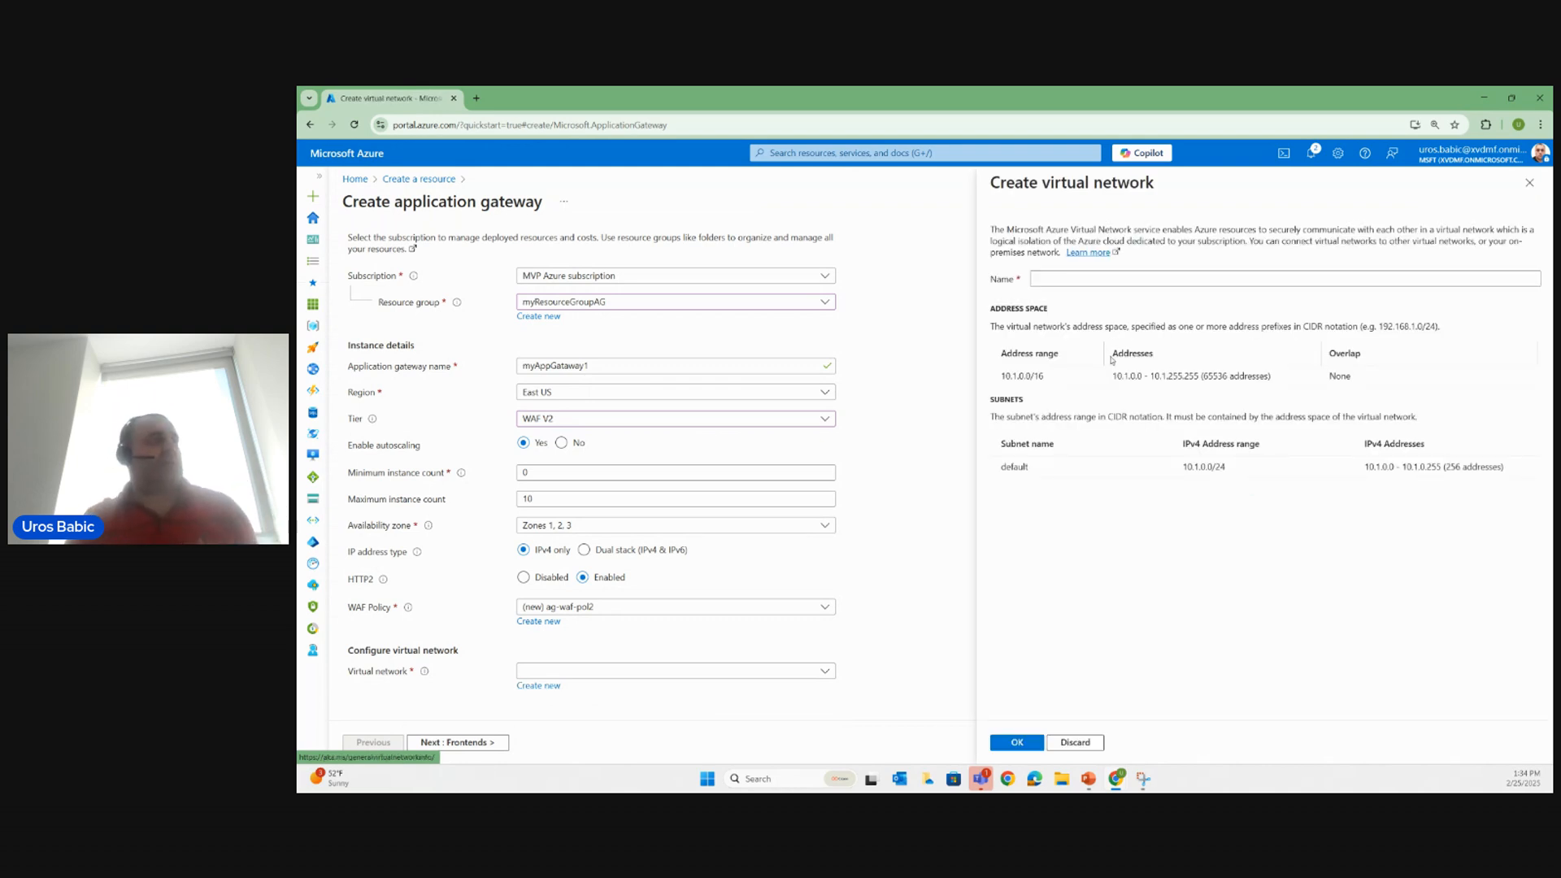
{"action": "left_click", "coordinate": [1073, 280]}
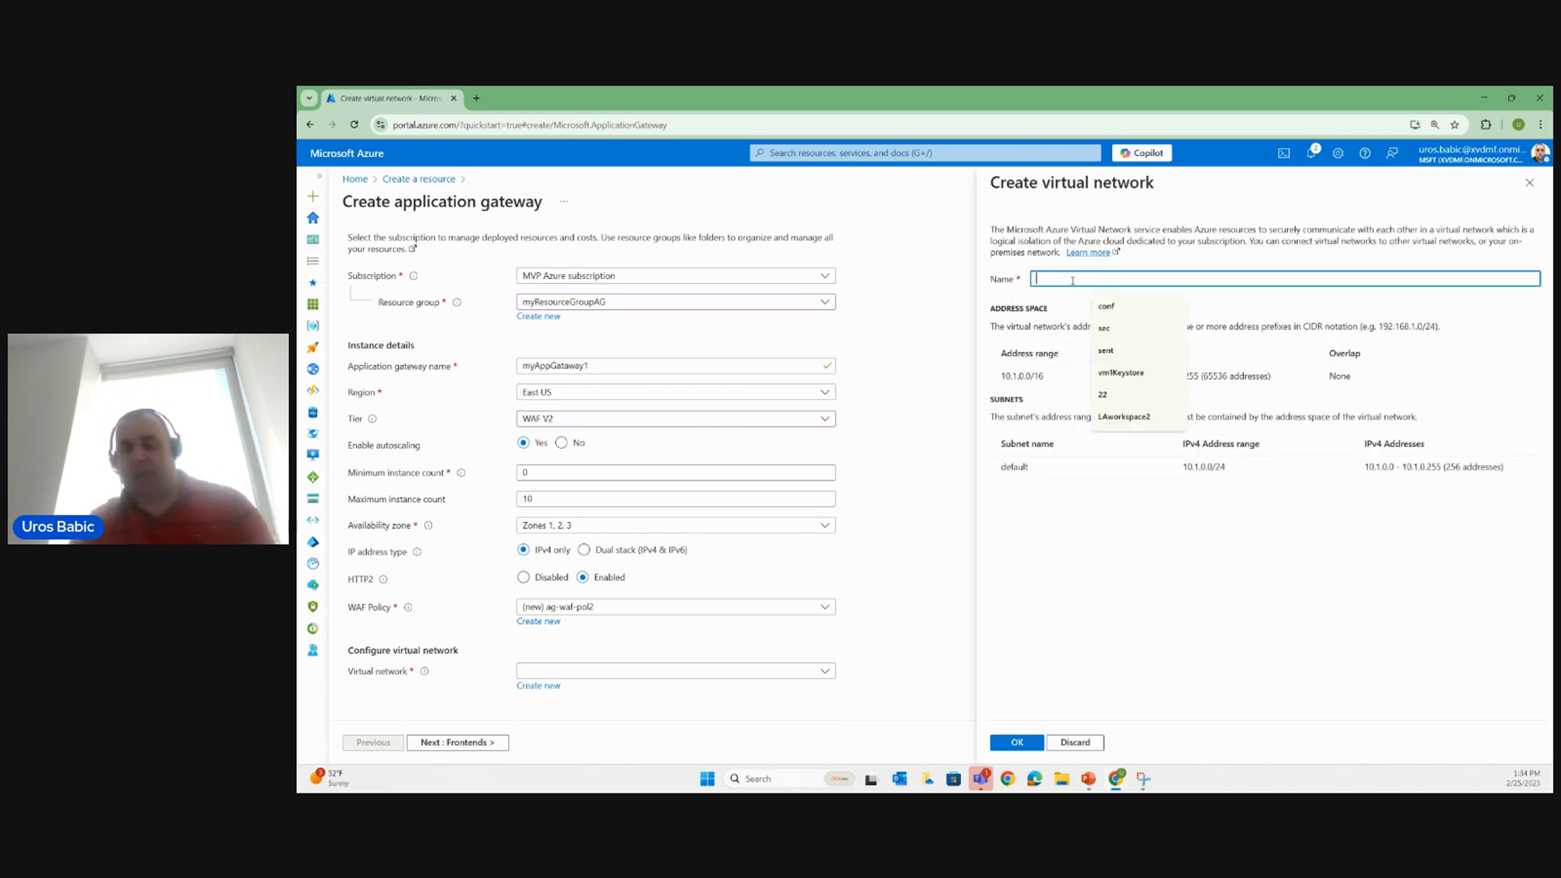
{"action": "type", "text": "my"}
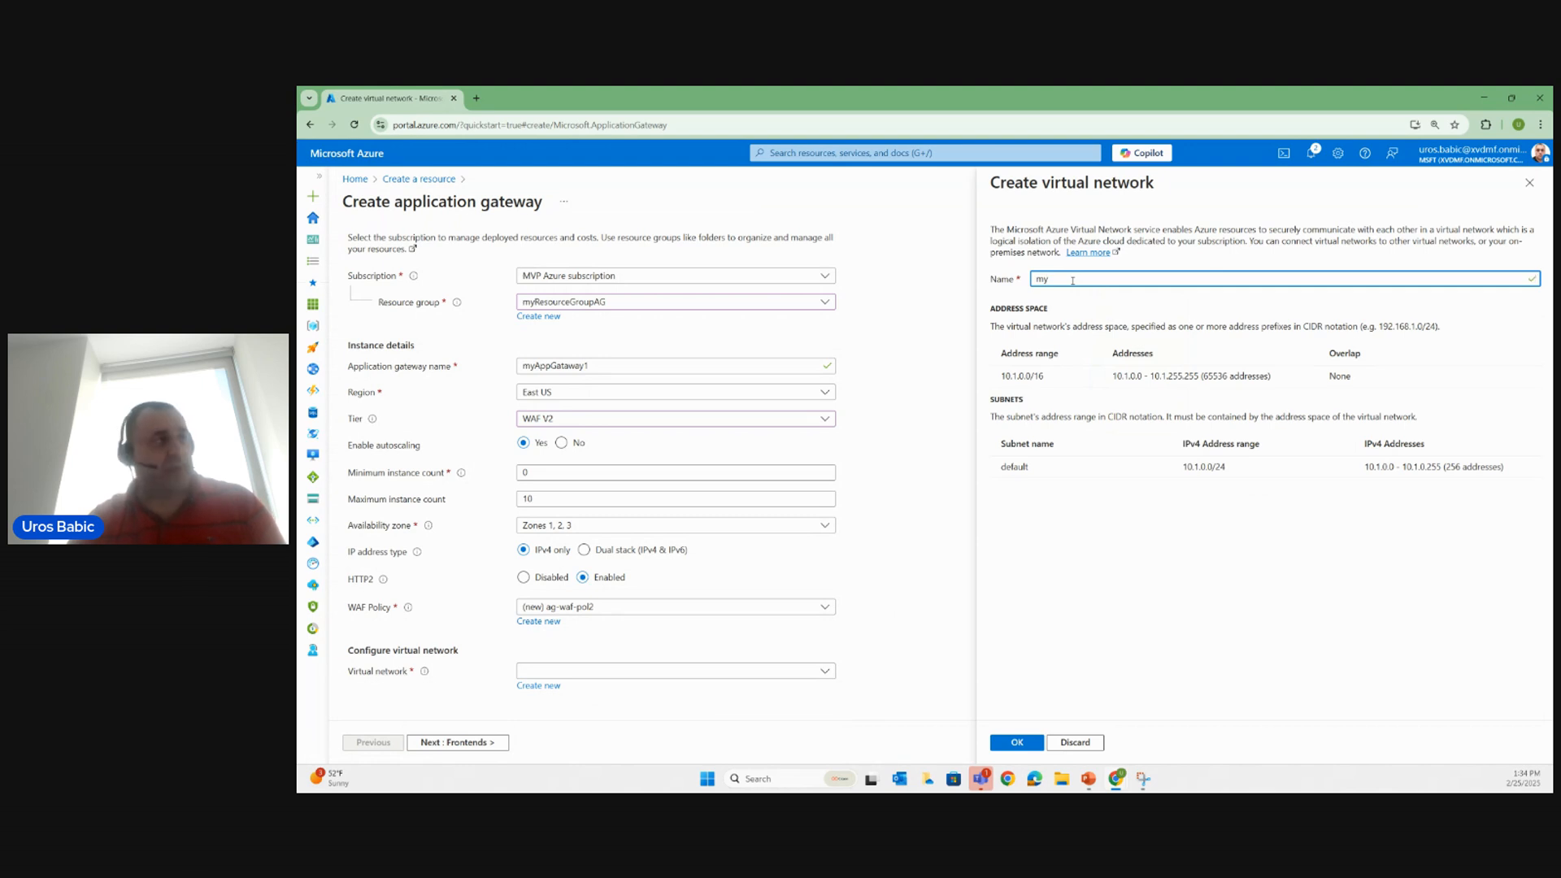
{"action": "type", "text": "V"}
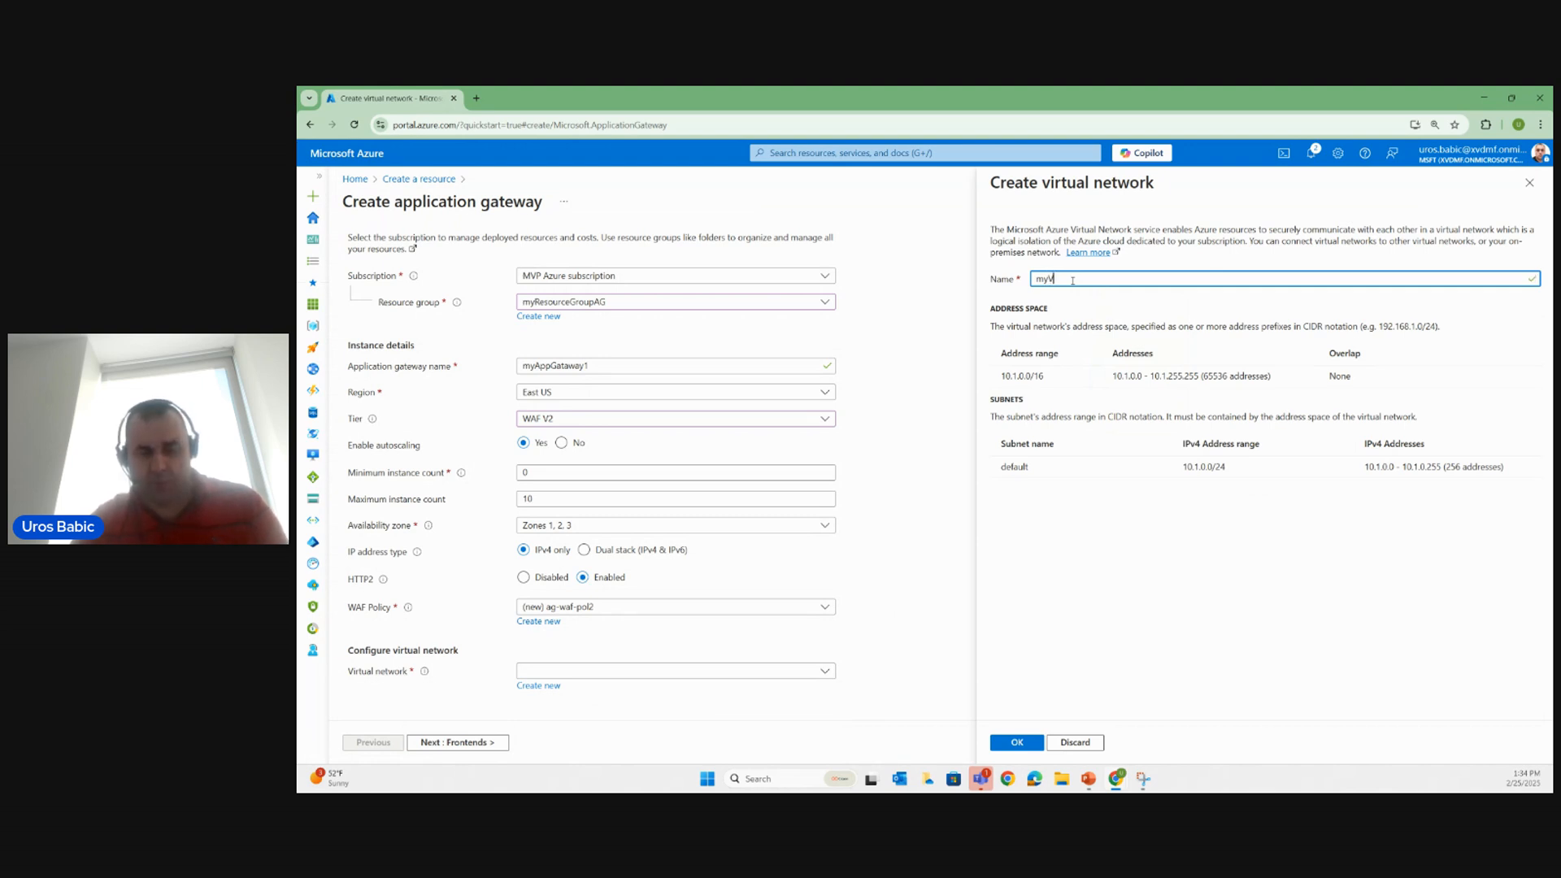
{"action": "type", "text": "Net"}
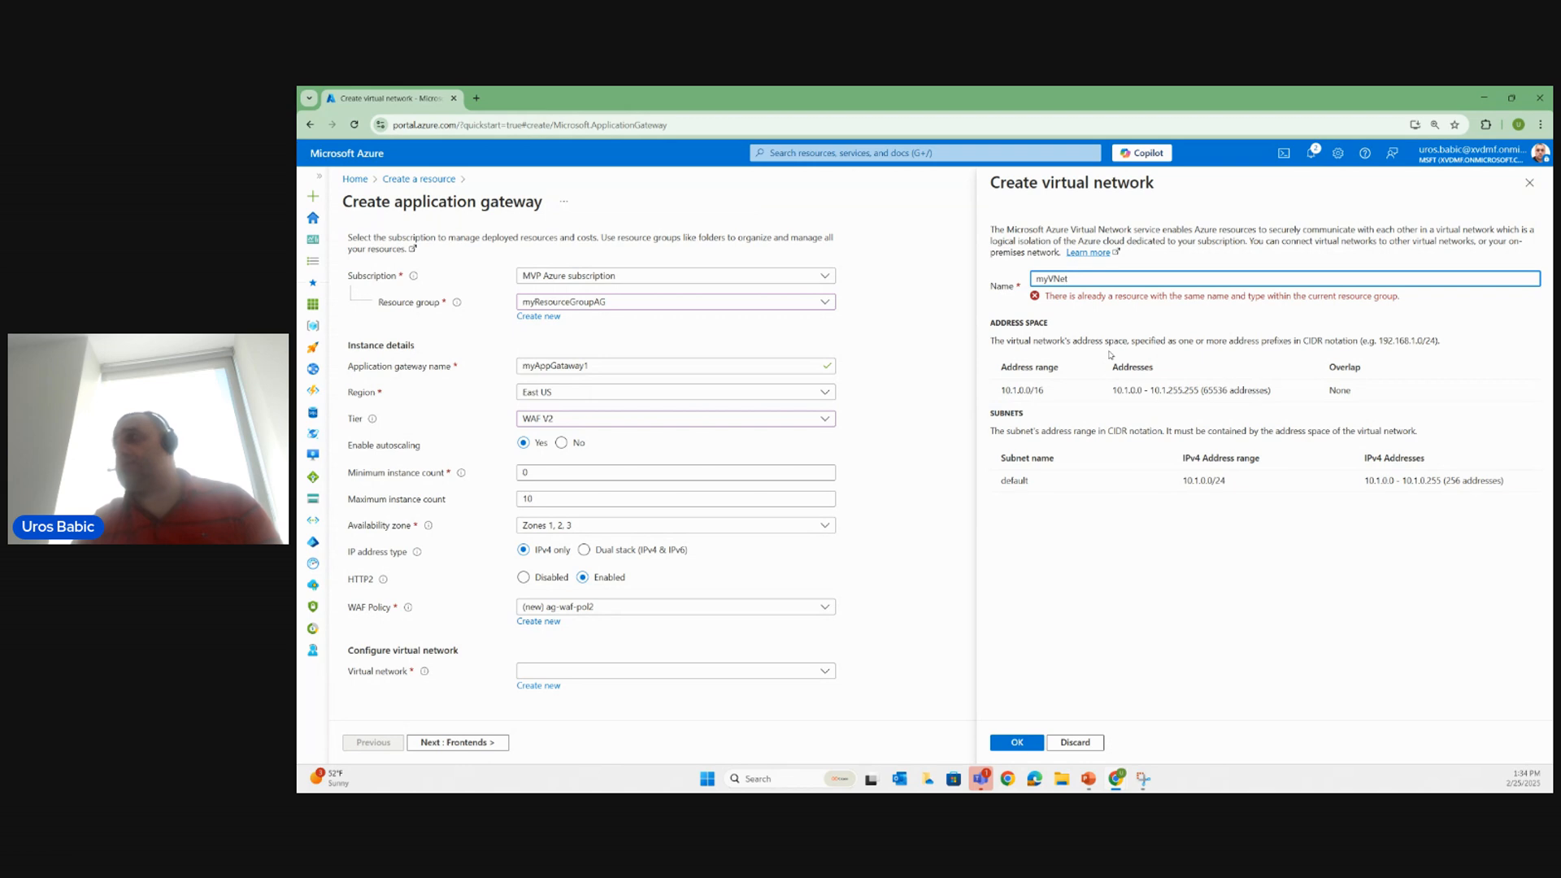
{"action": "type", "text": "2"}
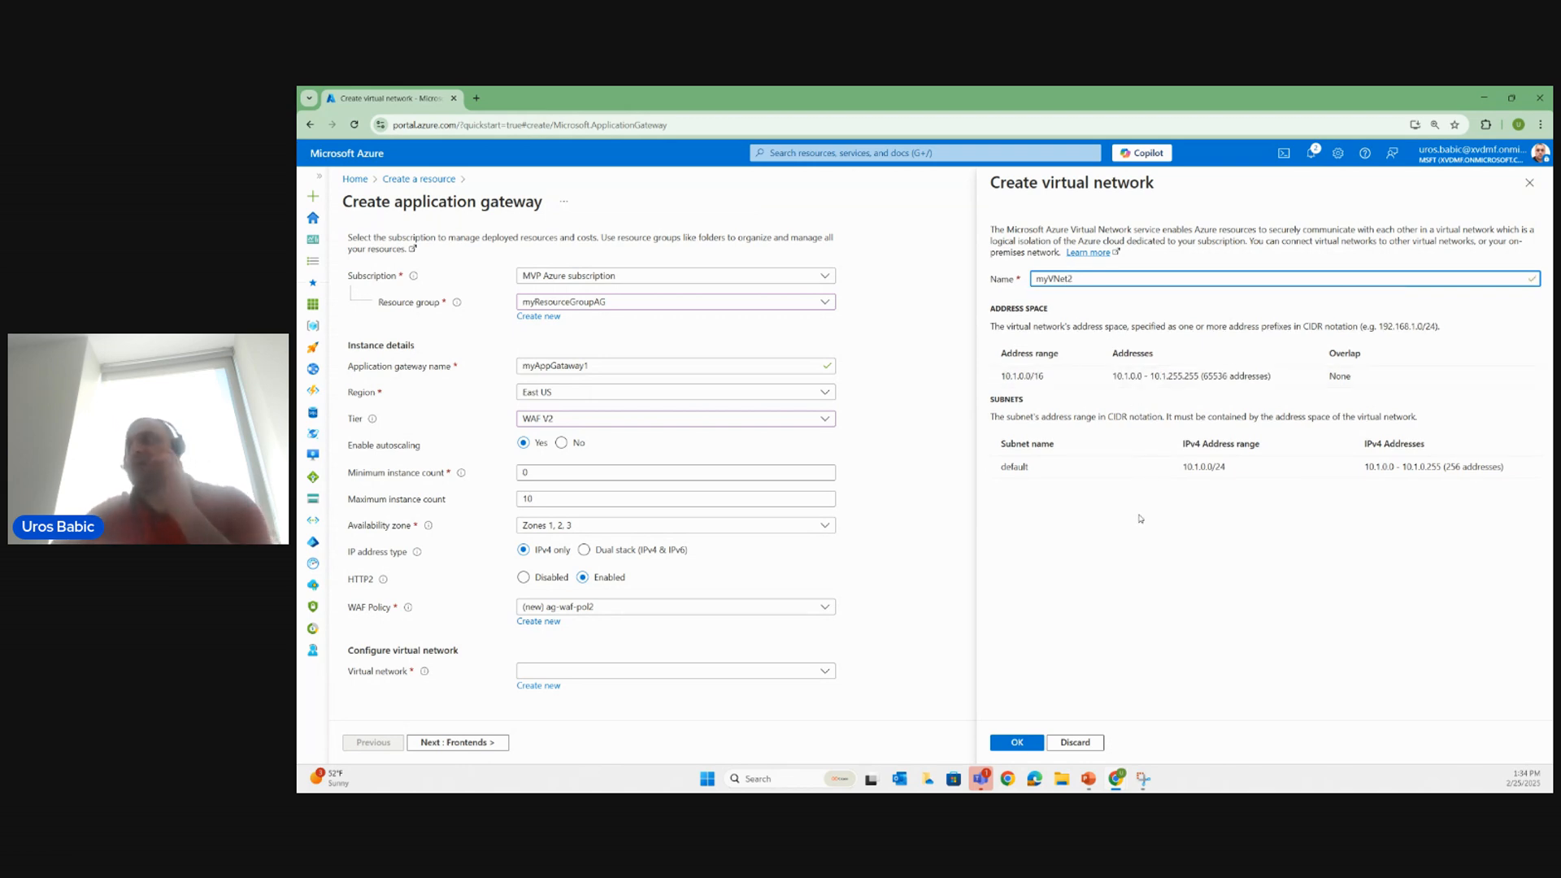
{"action": "left_click", "coordinate": [1014, 376]}
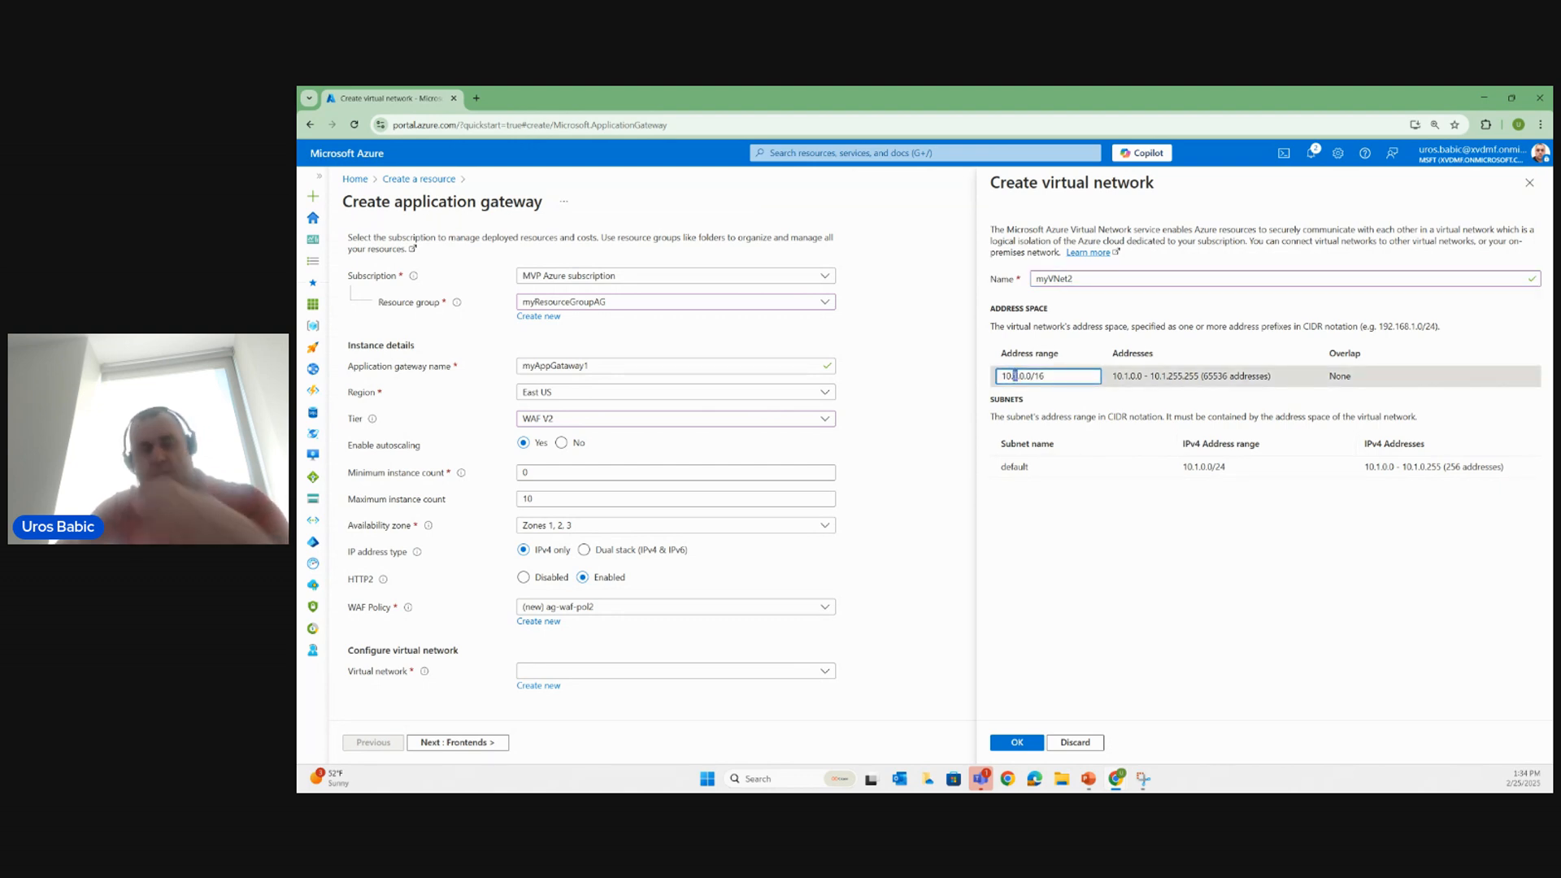
{"action": "type", "text": "0"}
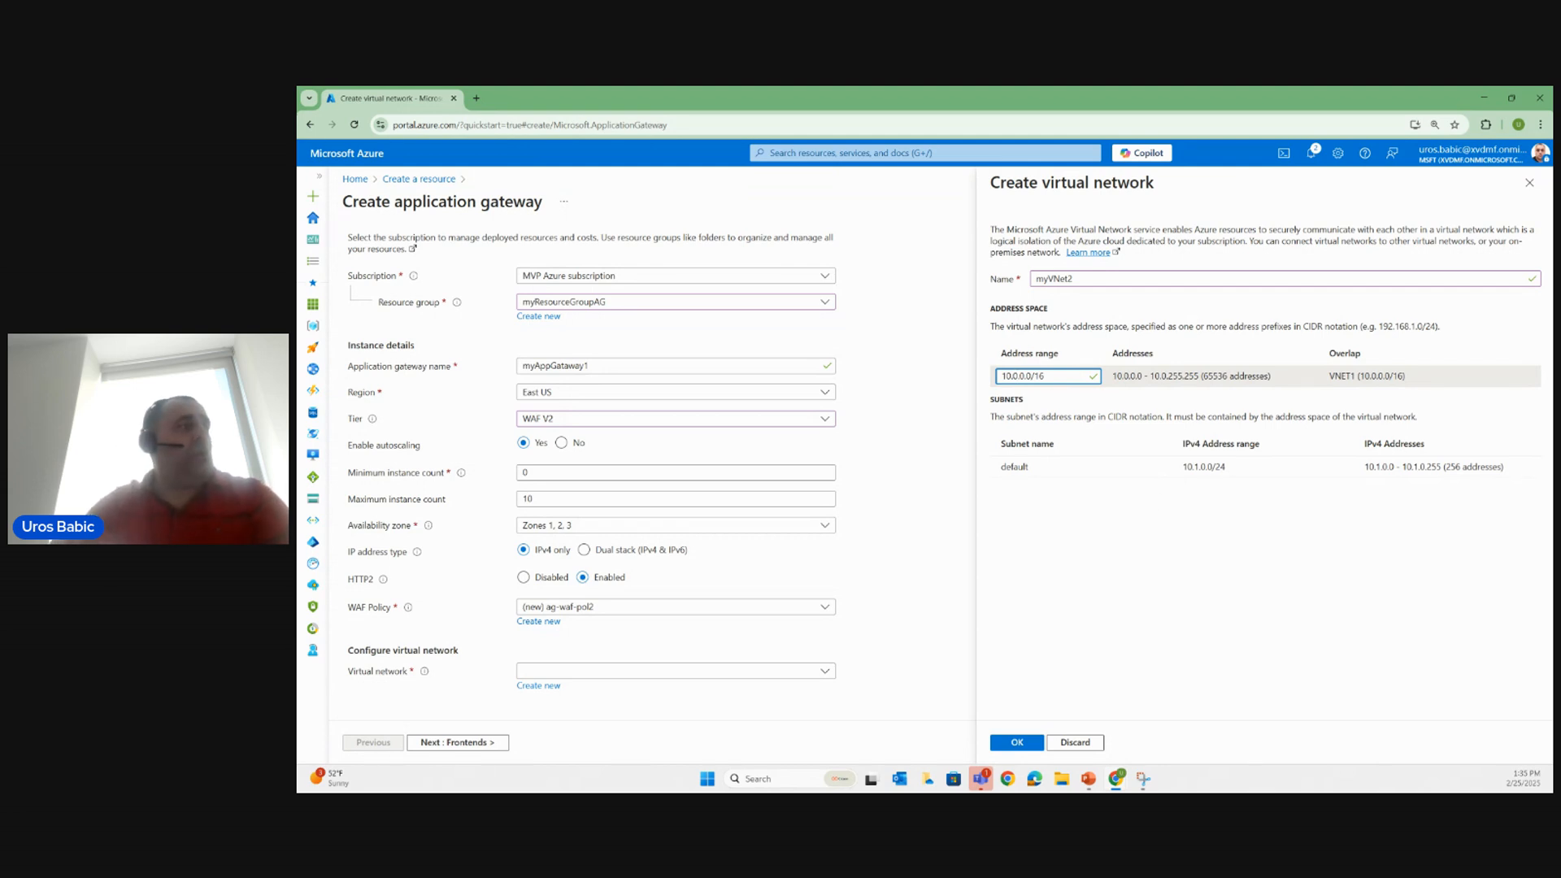
Name the new virtual network's default subnet myAGSubnet.
{"action": "left_click", "coordinate": [1232, 465]}
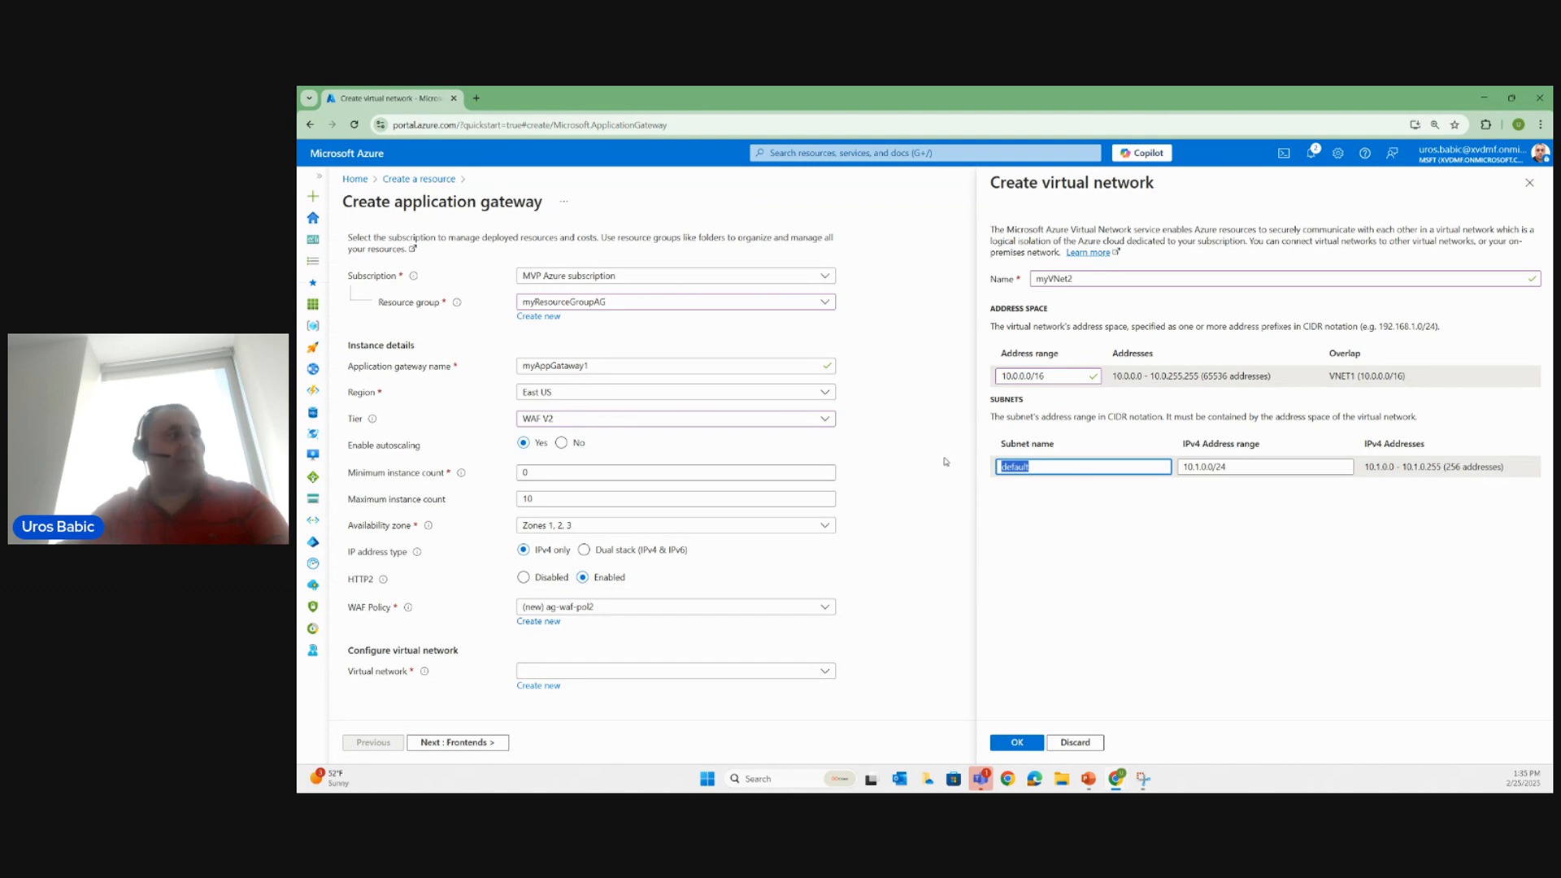
{"action": "type", "text": "my"}
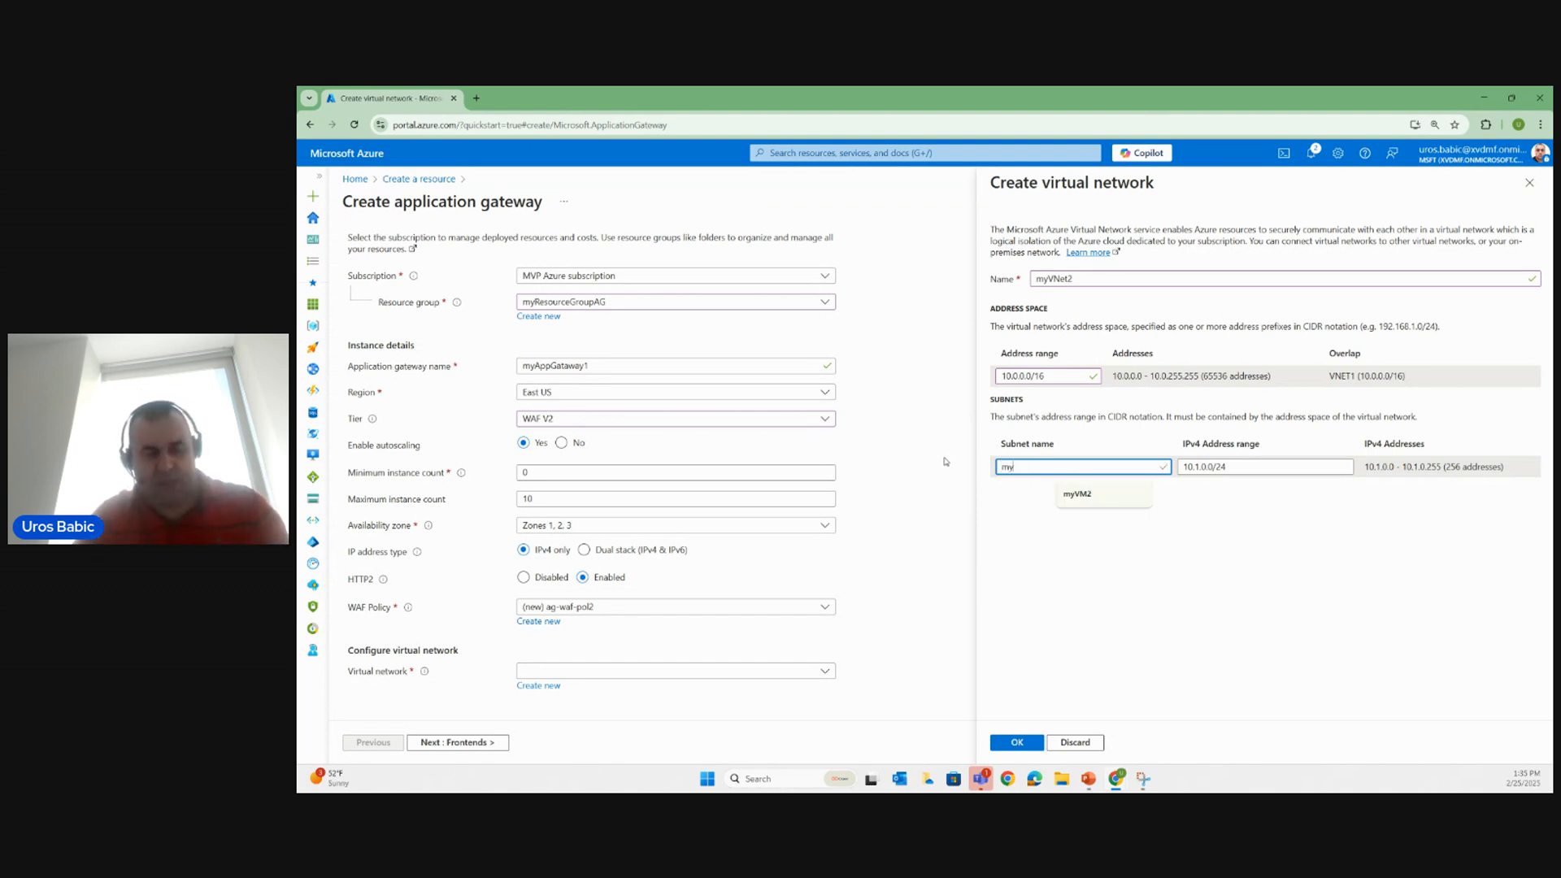
{"action": "type", "text": "SS"}
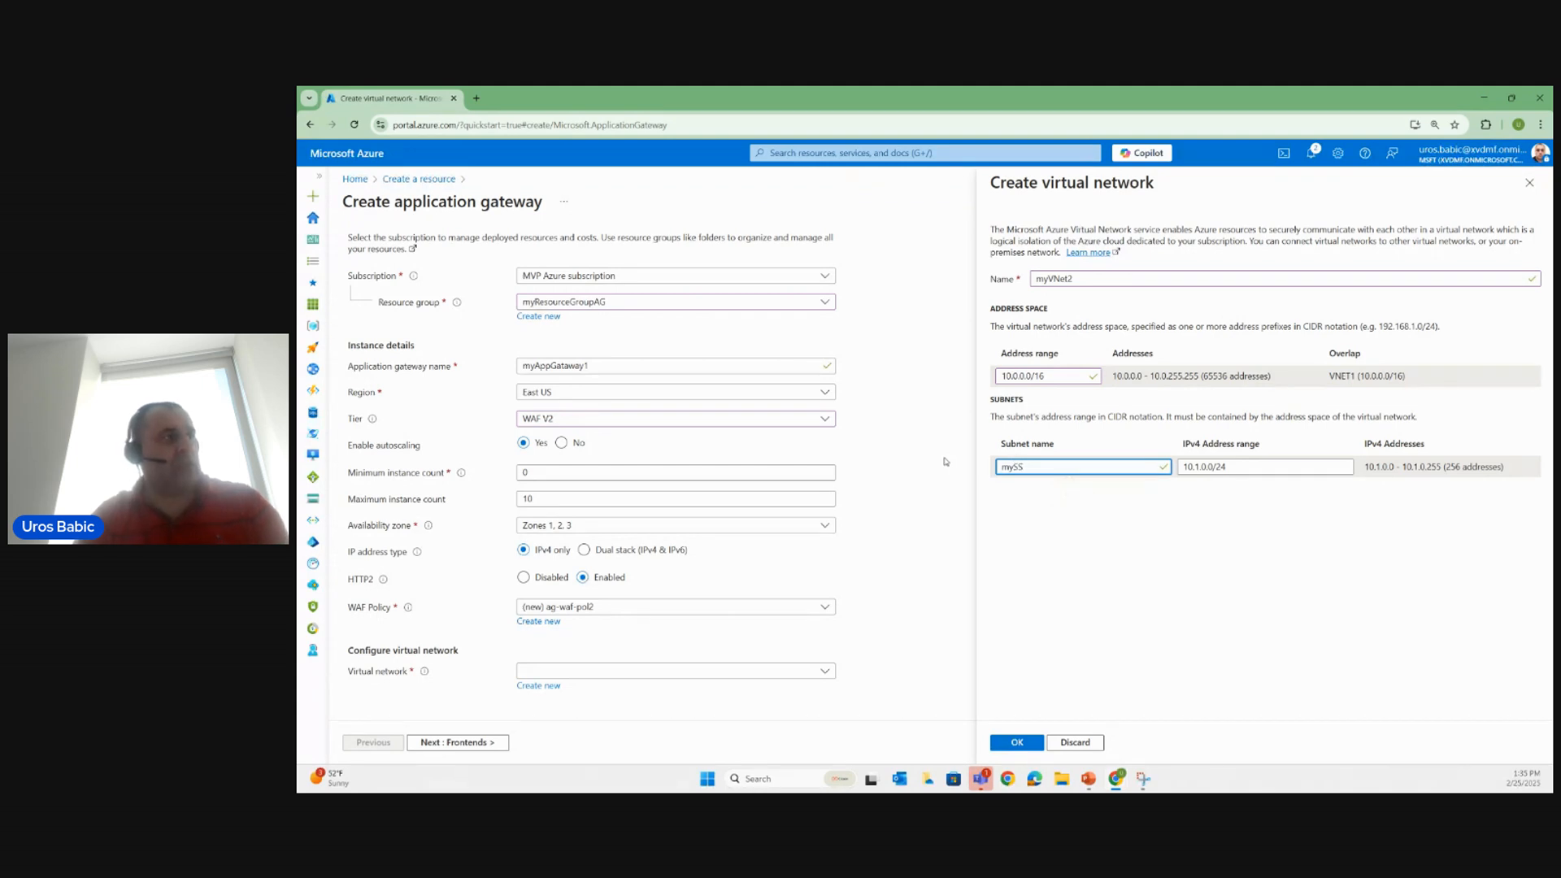
{"action": "key", "text": "BackSpace"}
{"action": "key", "text": "BackSpace"}
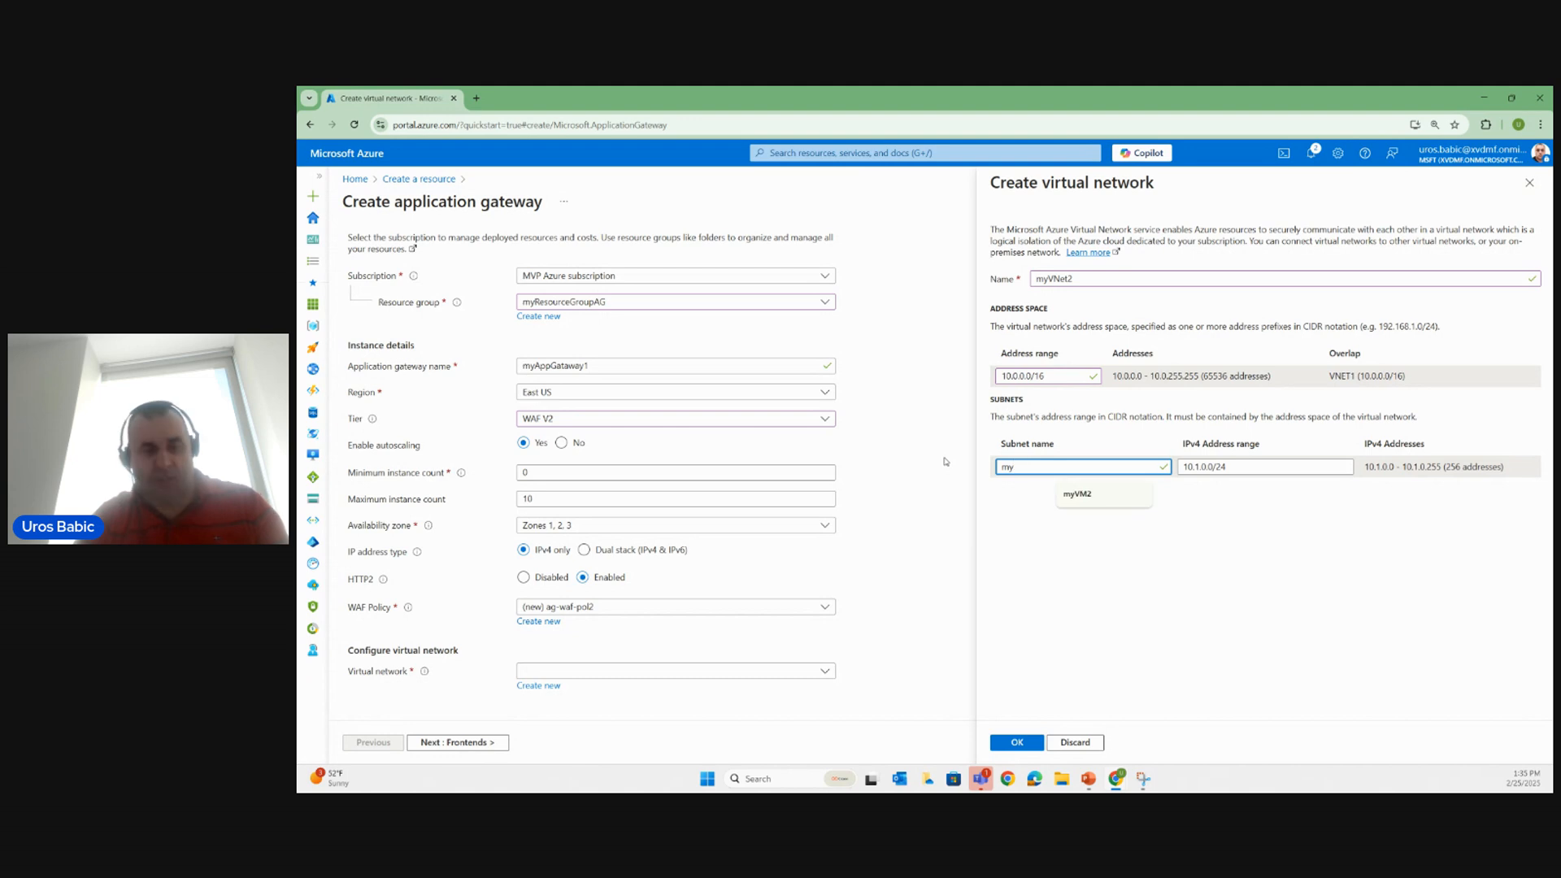
{"action": "type", "text": "AG"}
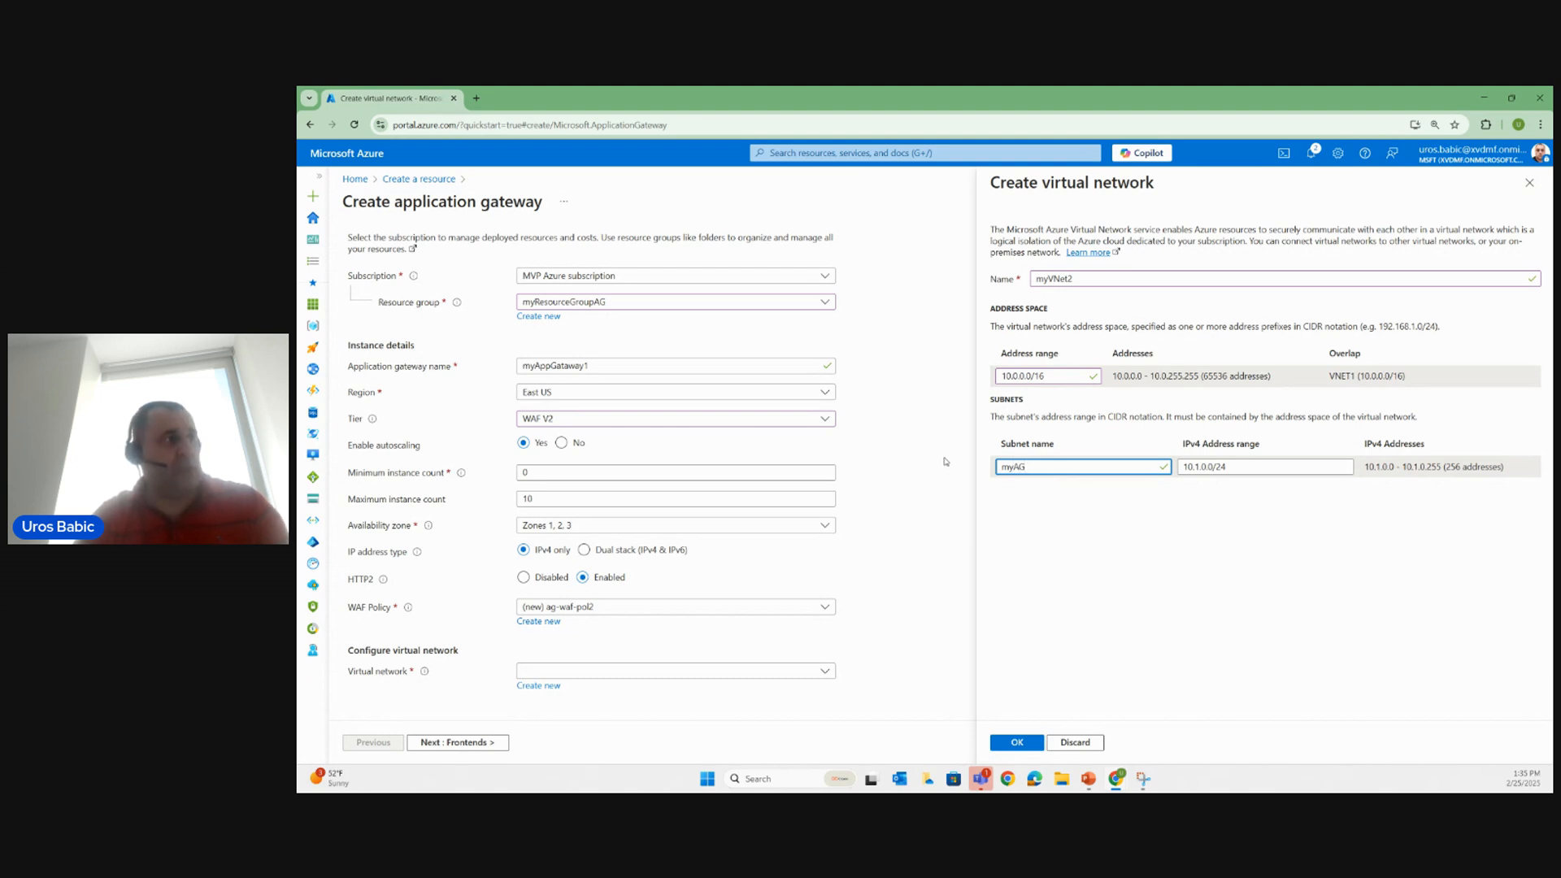
{"action": "type", "text": "Subnet"}
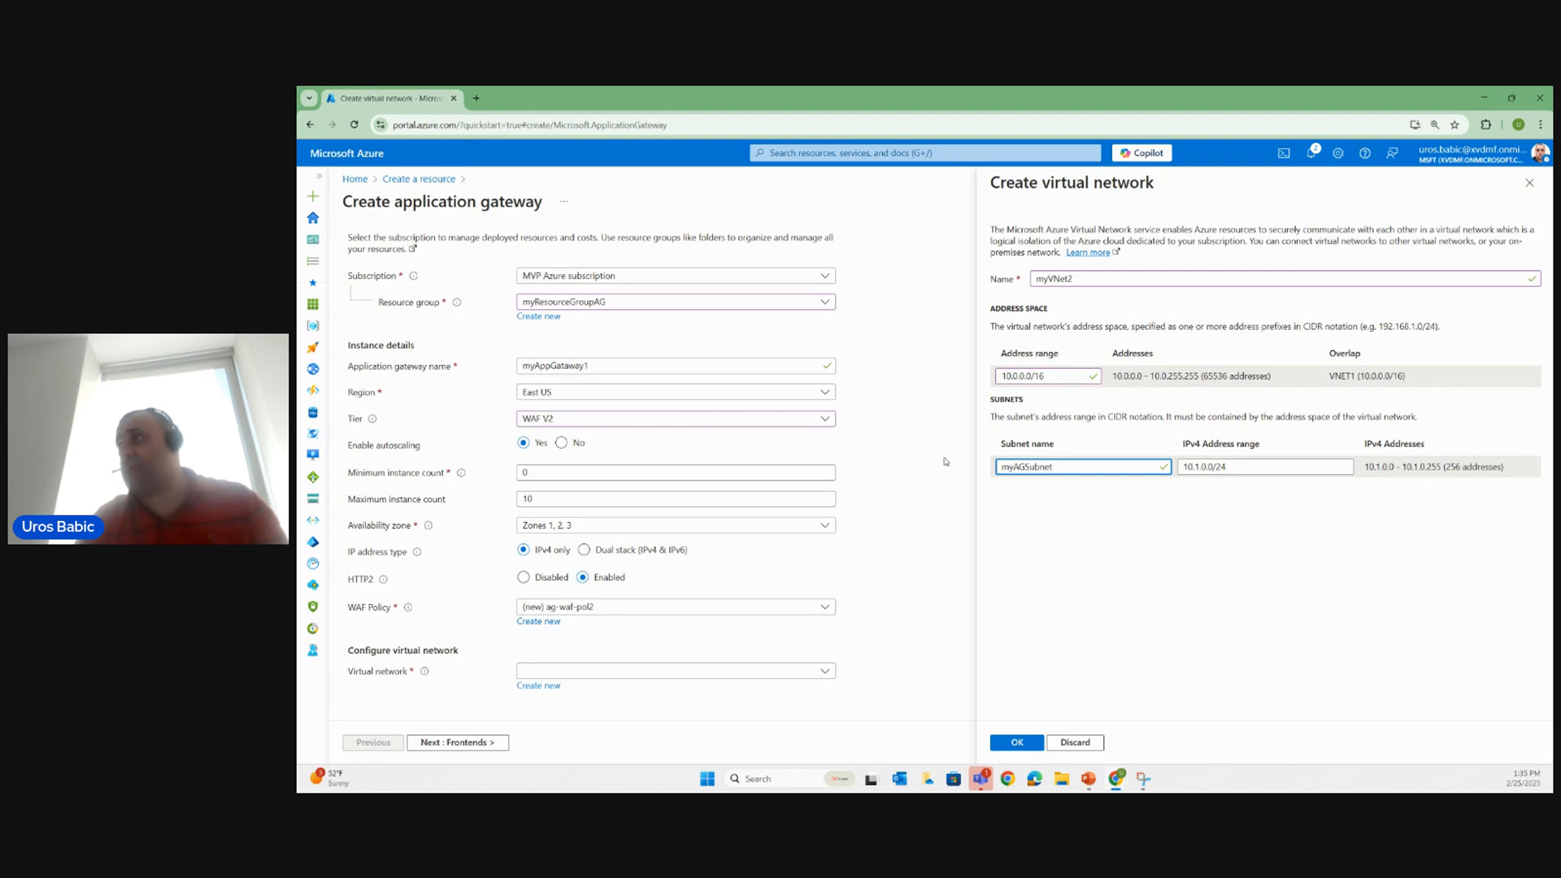
Set the myAGSubnet address range to 10.0.0.0/24 and save the virtual network for the gateway.
{"action": "left_click", "coordinate": [1196, 467]}
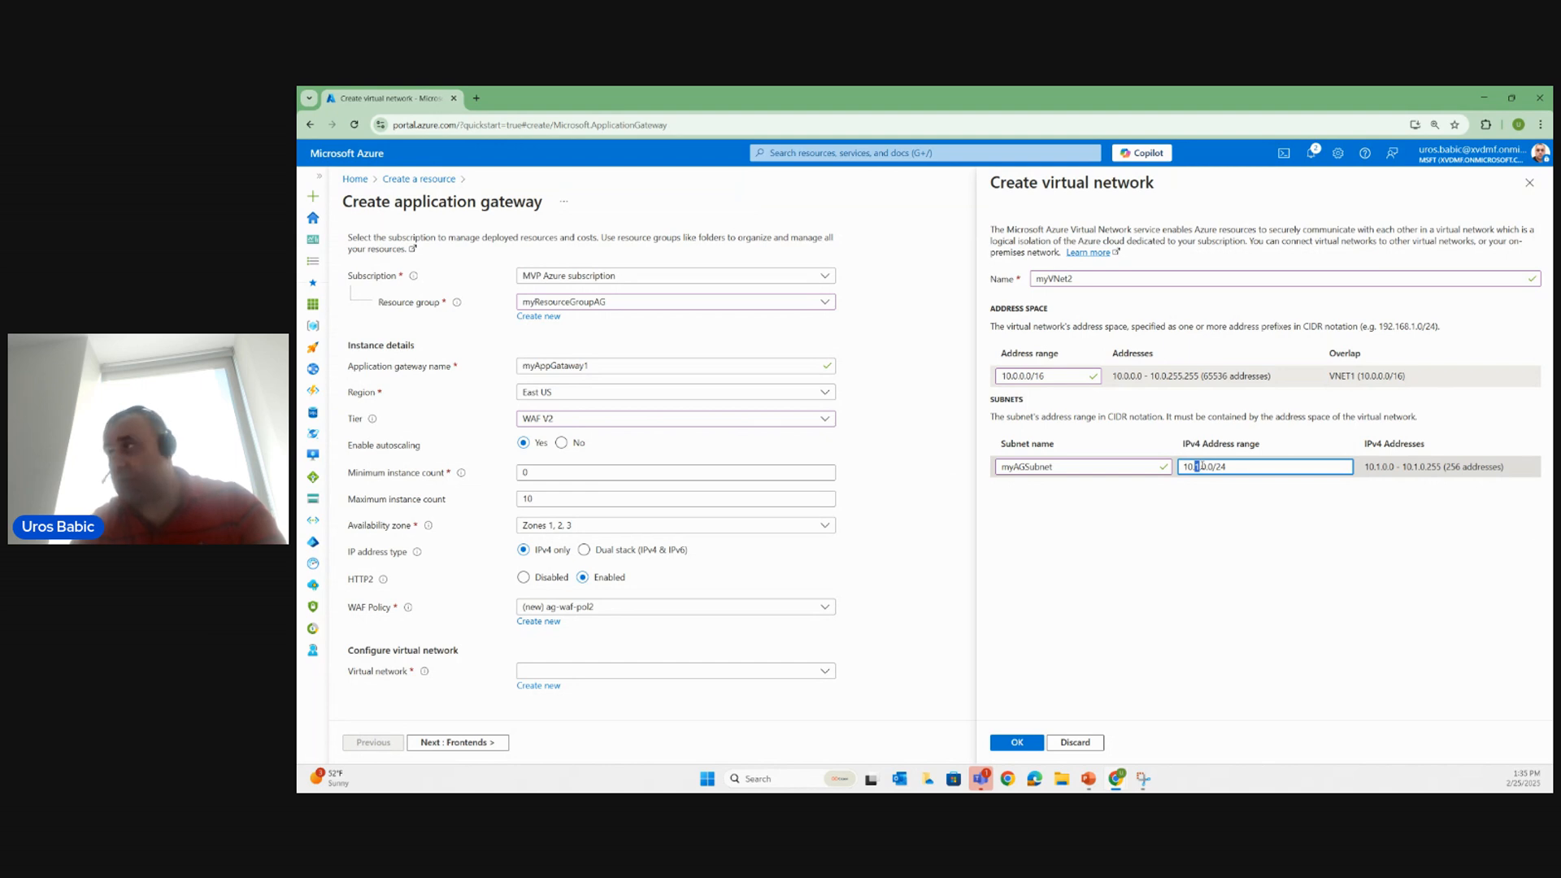
{"action": "type", "text": "0"}
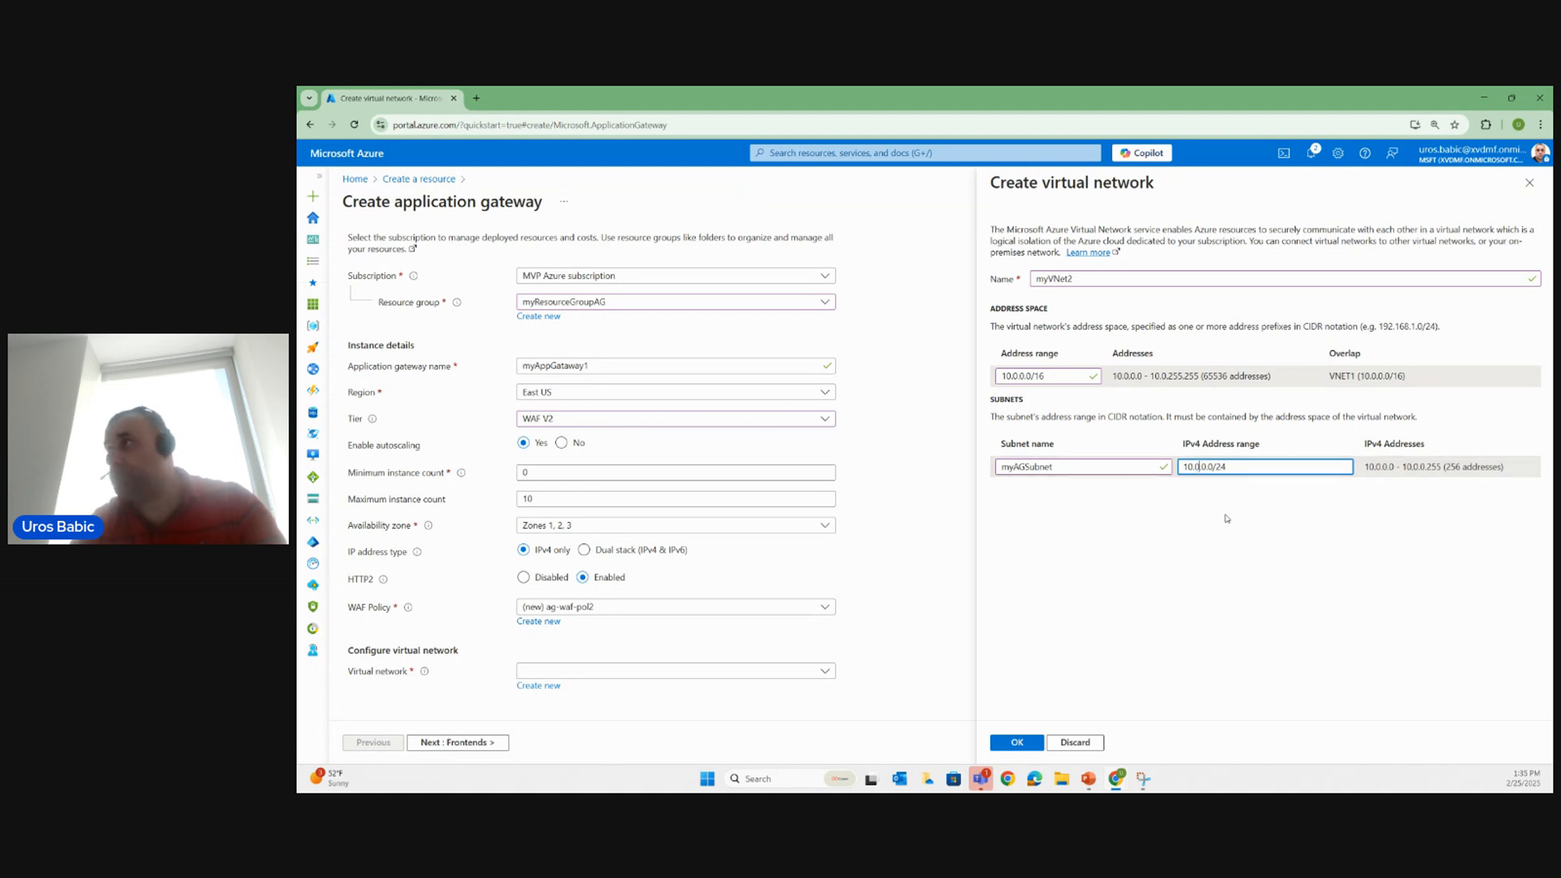
{"action": "left_click", "coordinate": [1228, 558]}
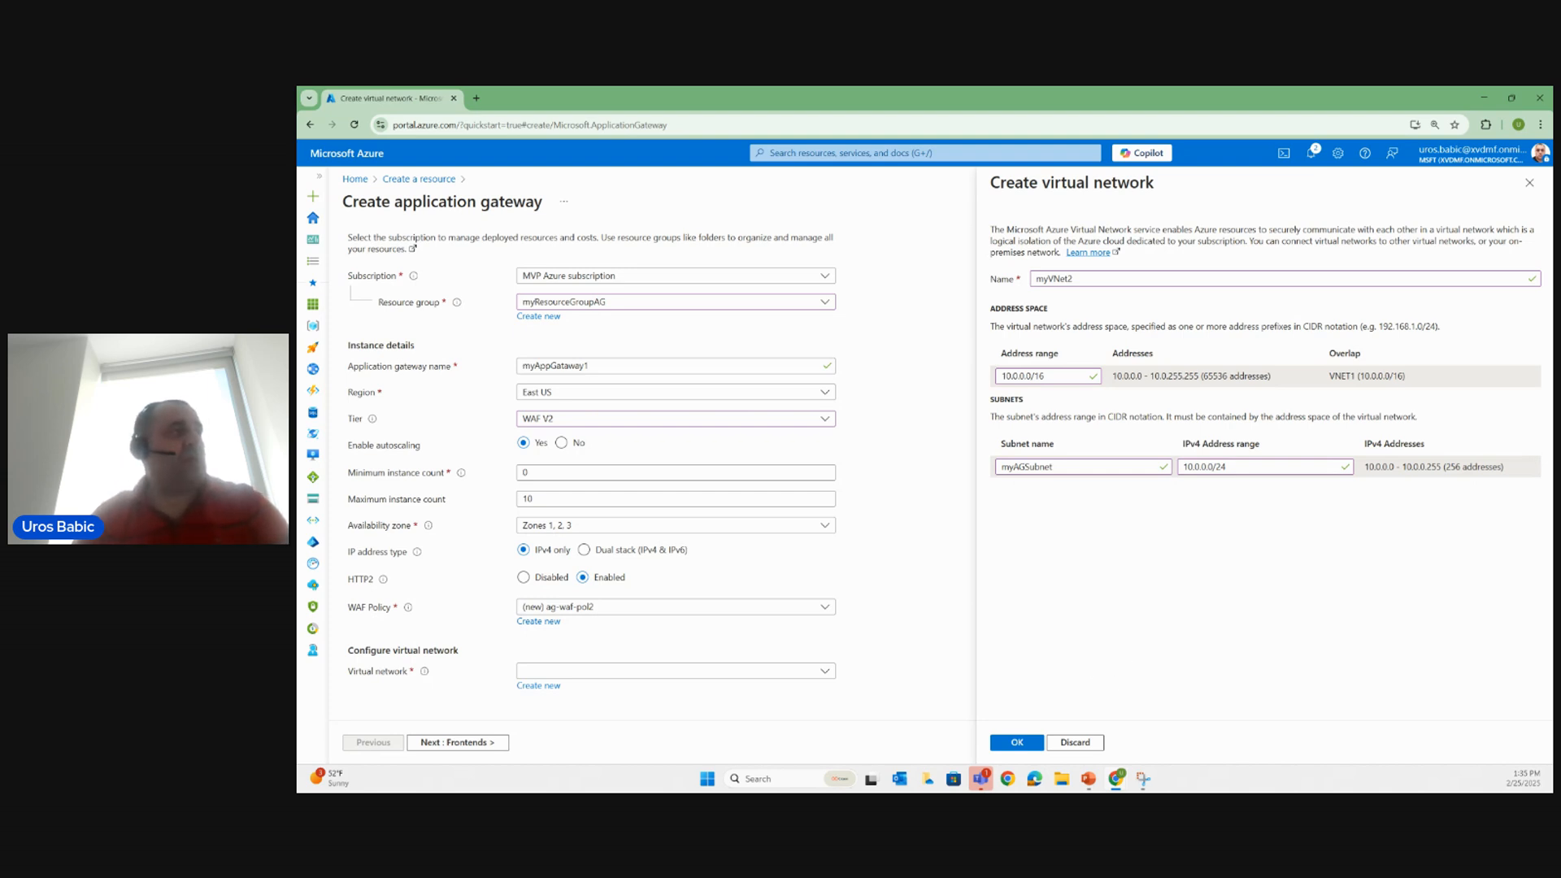
{"action": "left_click", "coordinate": [1009, 747]}
{"action": "scroll", "coordinate": [831, 652], "scroll_direction": "down", "scroll_amount": 1}
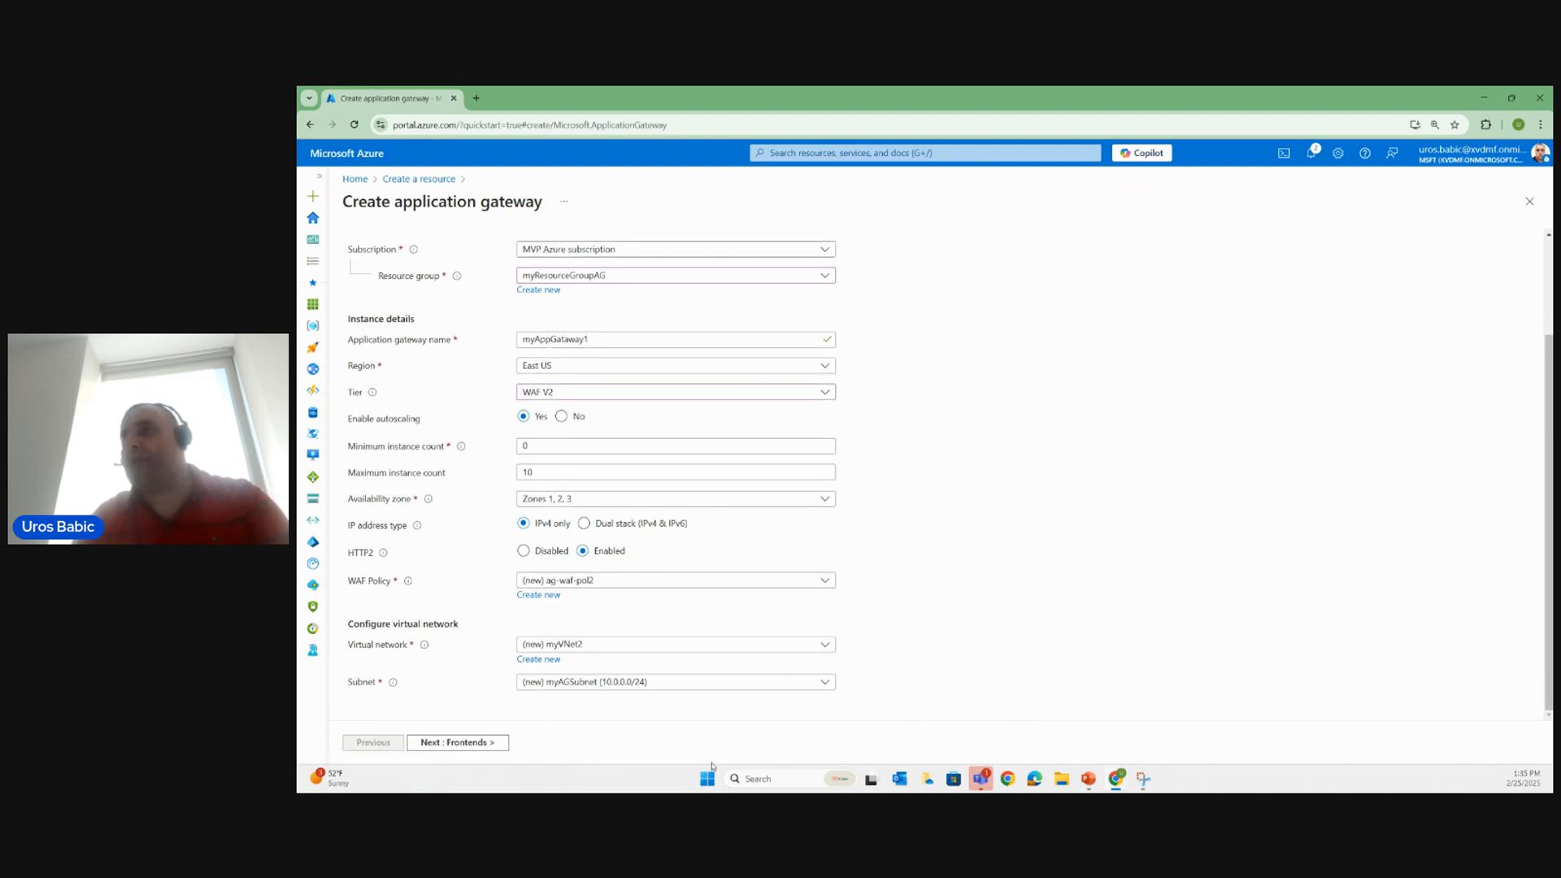
Add a new public IP named myAGPublicIPAddress1 as the gateway's public frontend address.
{"action": "left_click", "coordinate": [492, 747]}
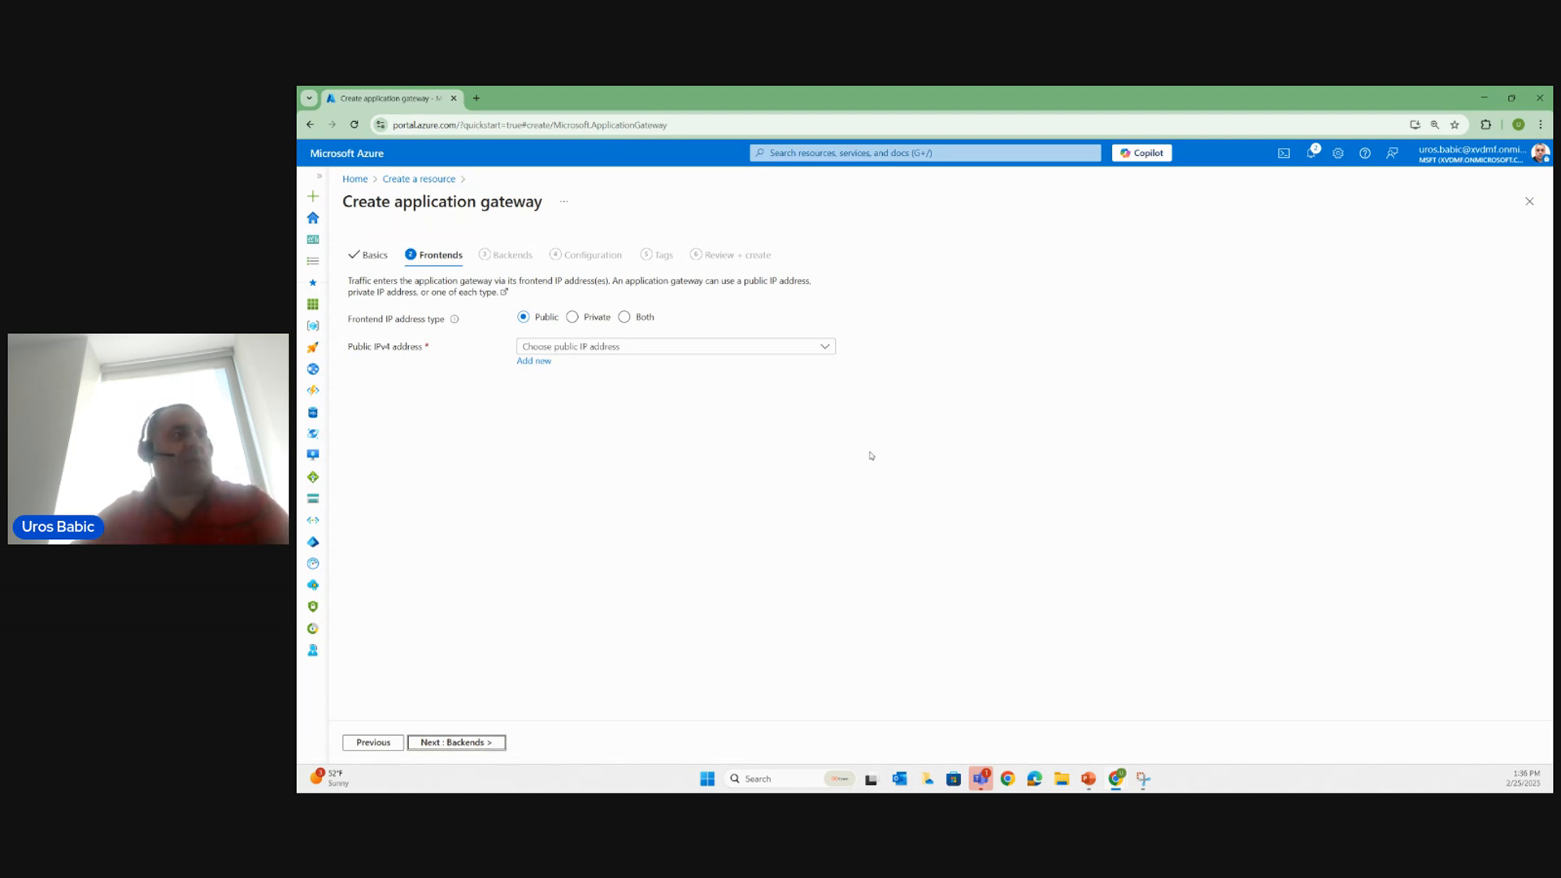
{"action": "left_click", "coordinate": [534, 361]}
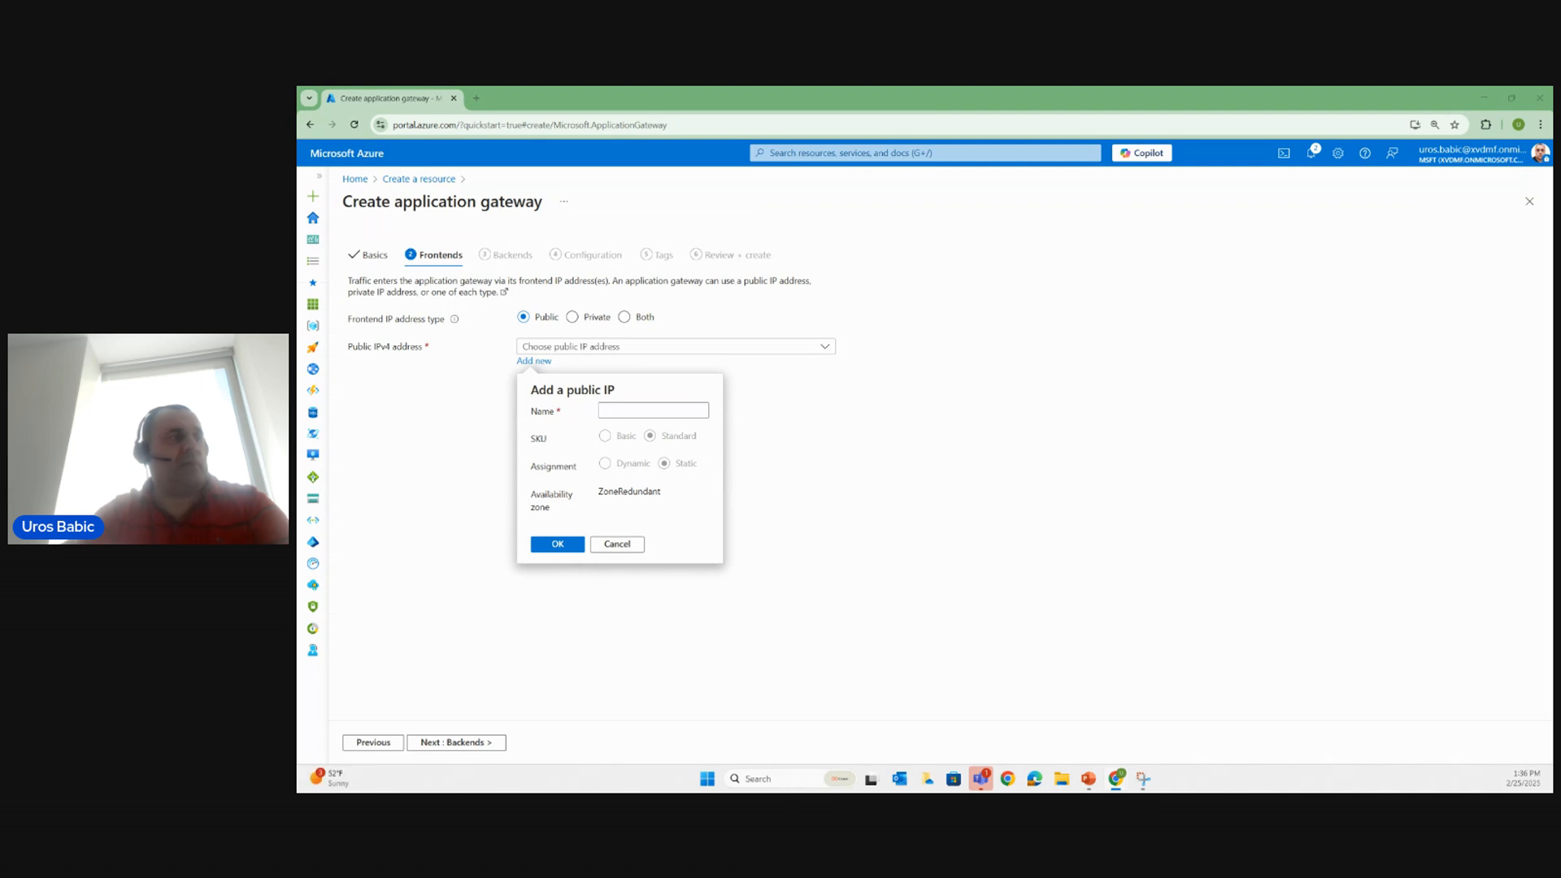
{"action": "left_click", "coordinate": [628, 412]}
{"action": "right_click", "coordinate": [627, 411]}
{"action": "left_click", "coordinate": [661, 538]}
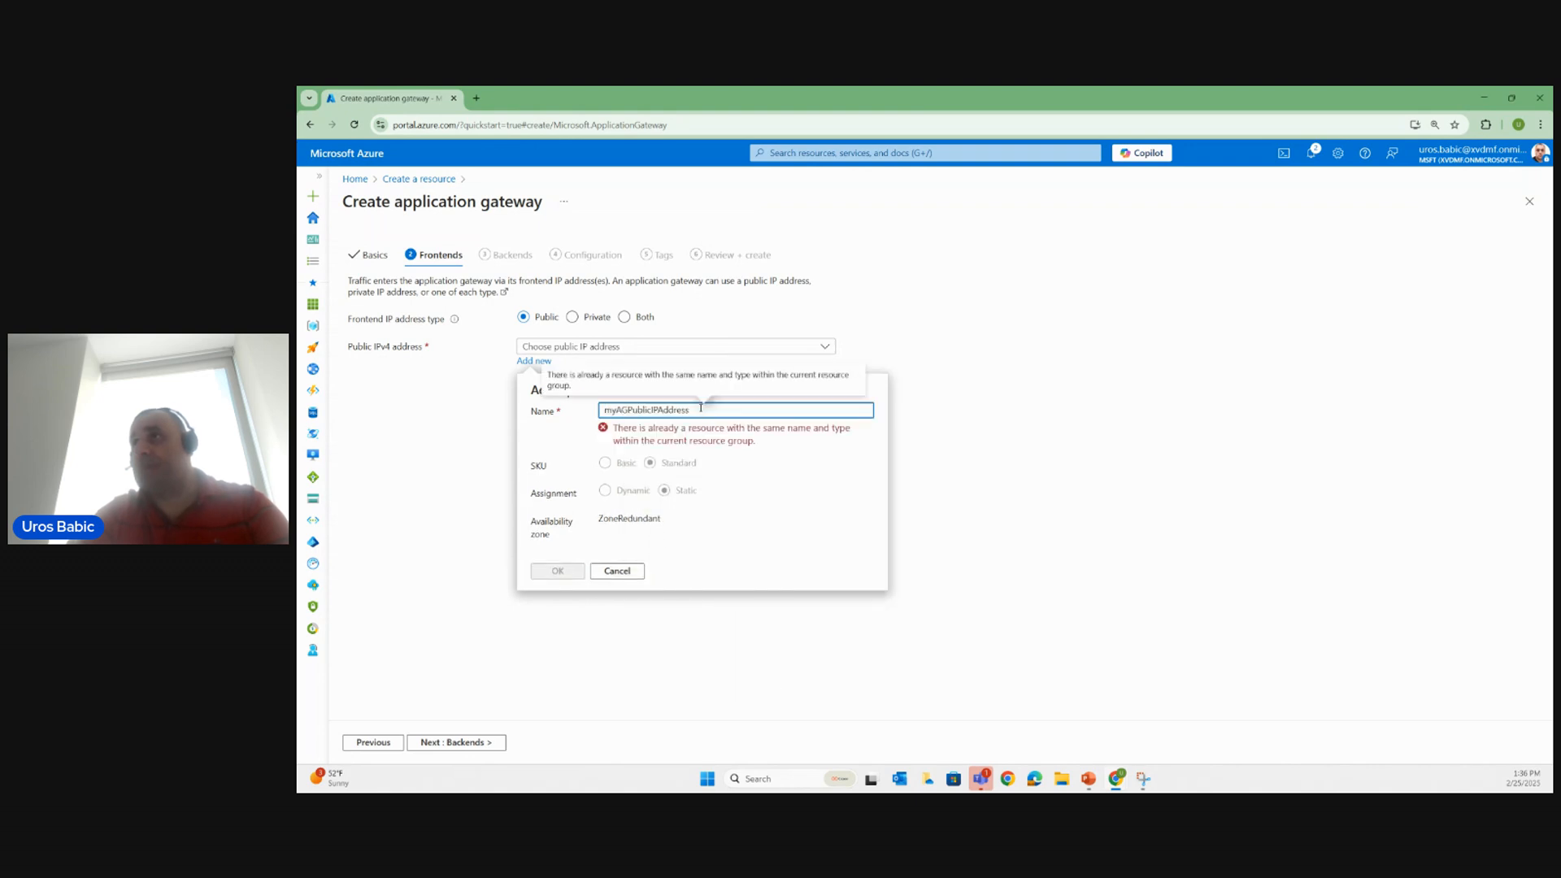
{"action": "key", "text": "Escape"}
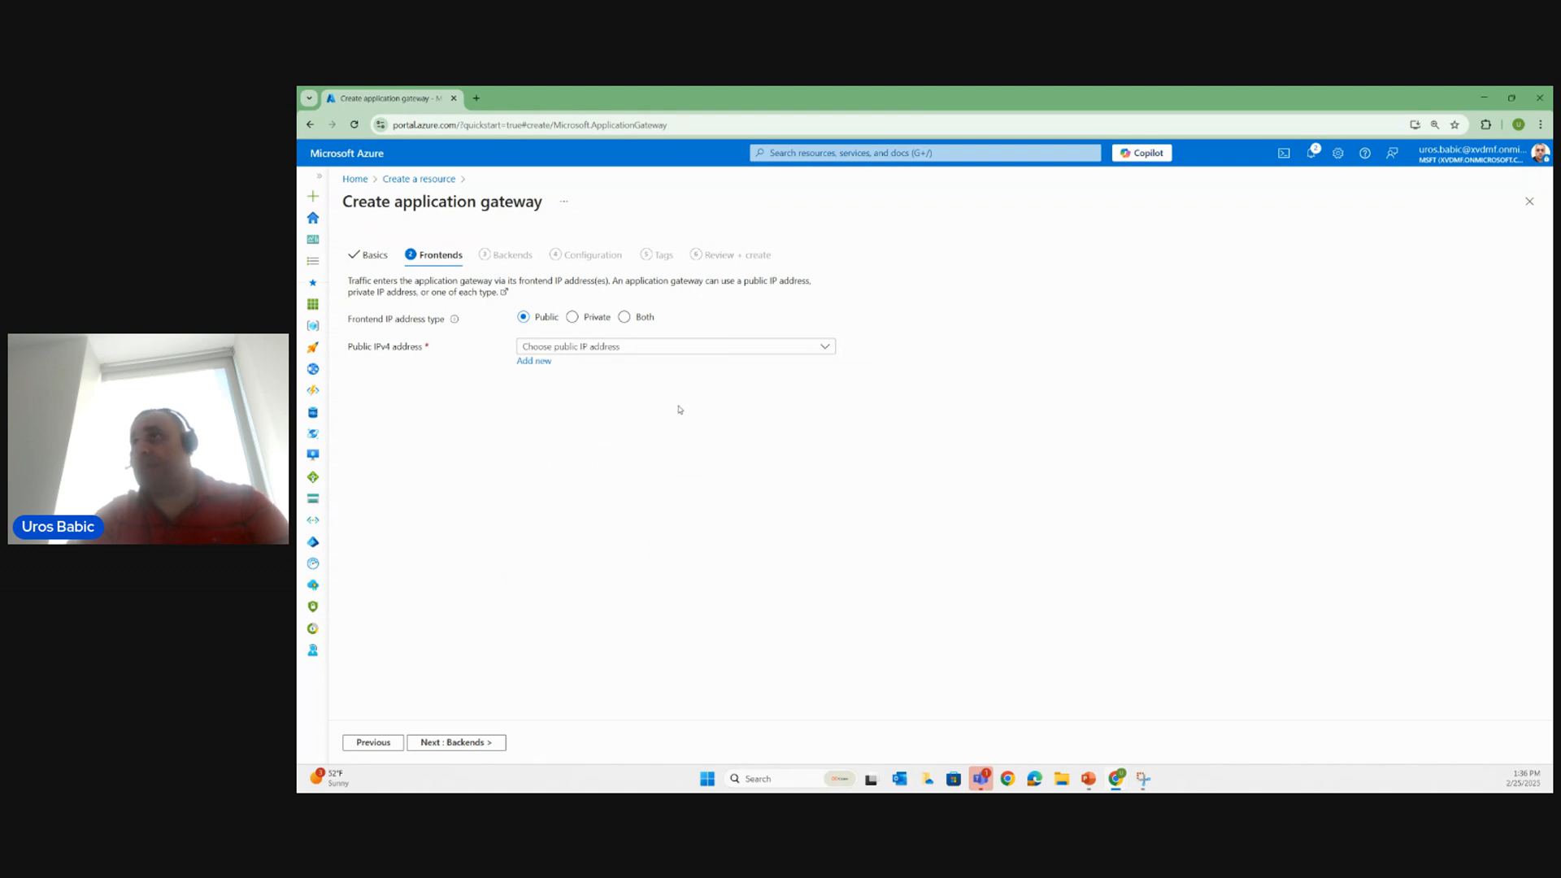
{"action": "left_click", "coordinate": [536, 361]}
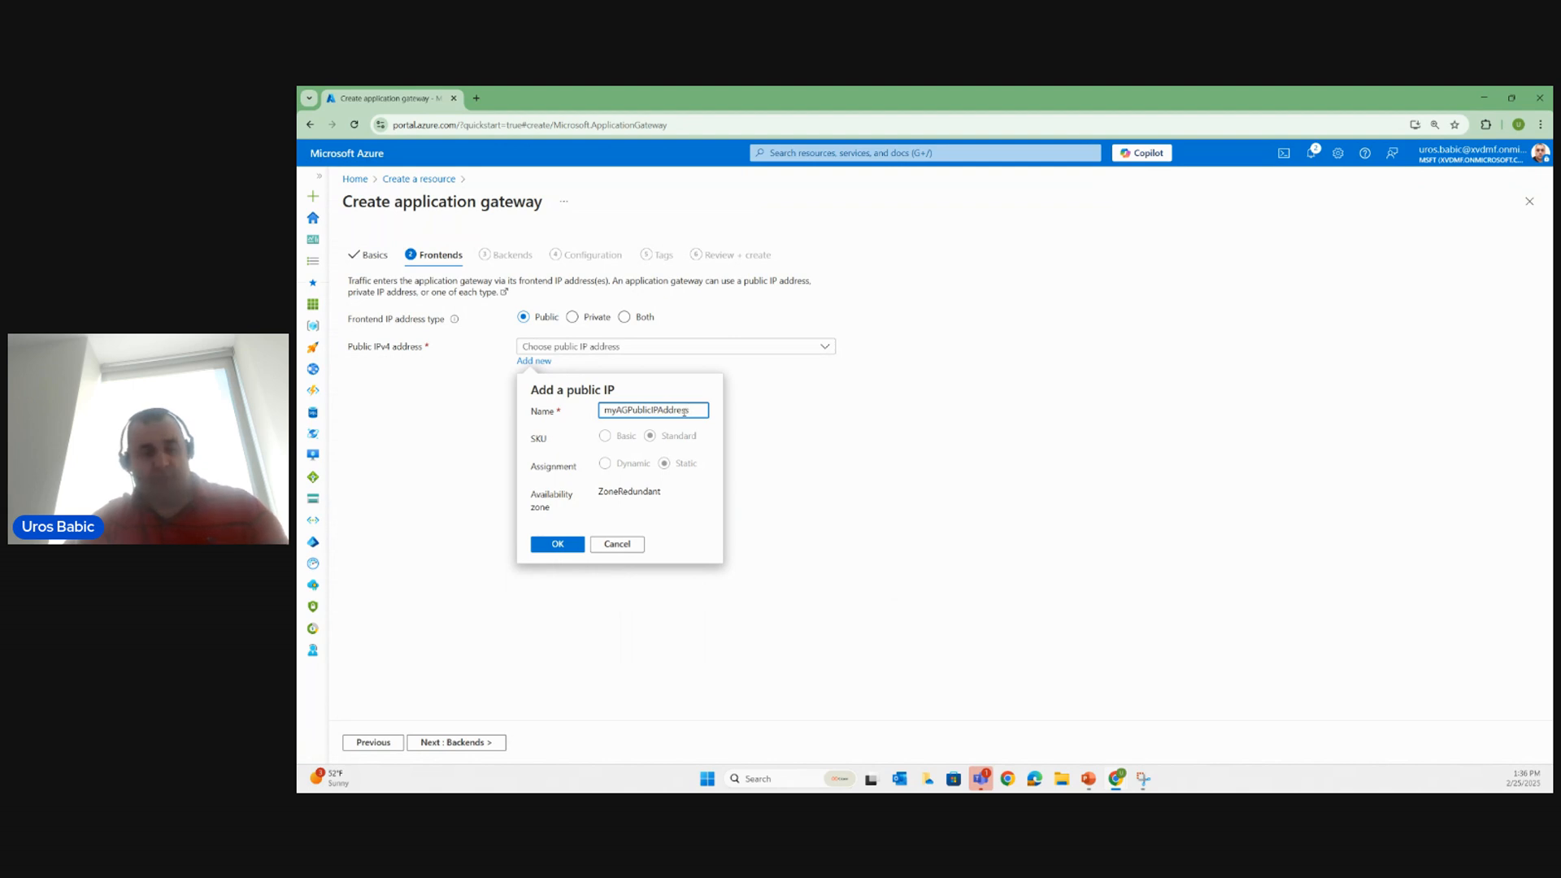
{"action": "type", "text": "1"}
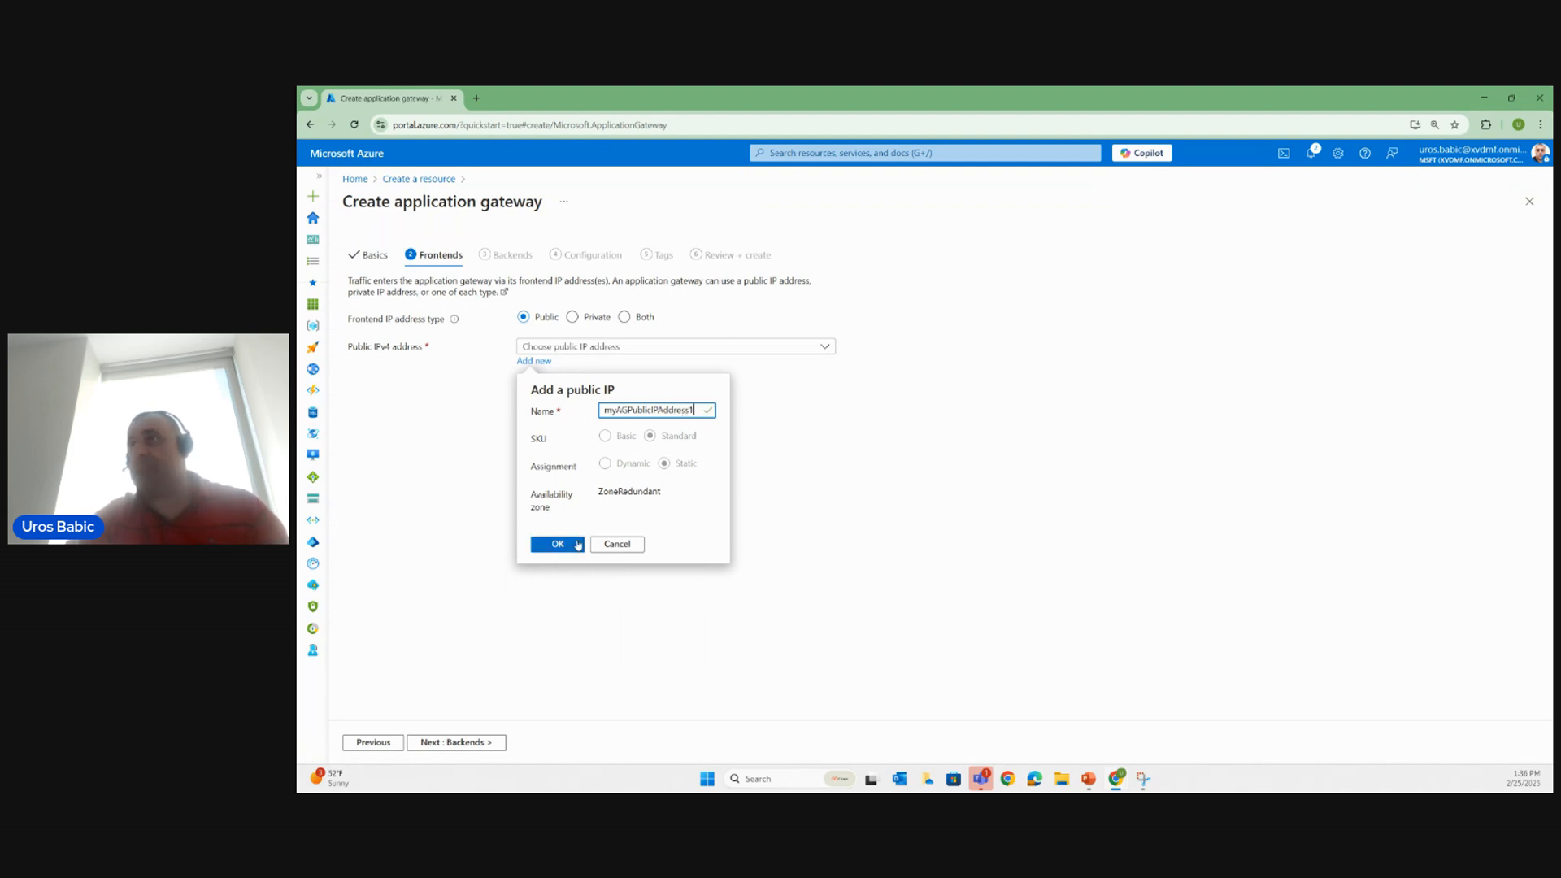
{"action": "left_click", "coordinate": [557, 544]}
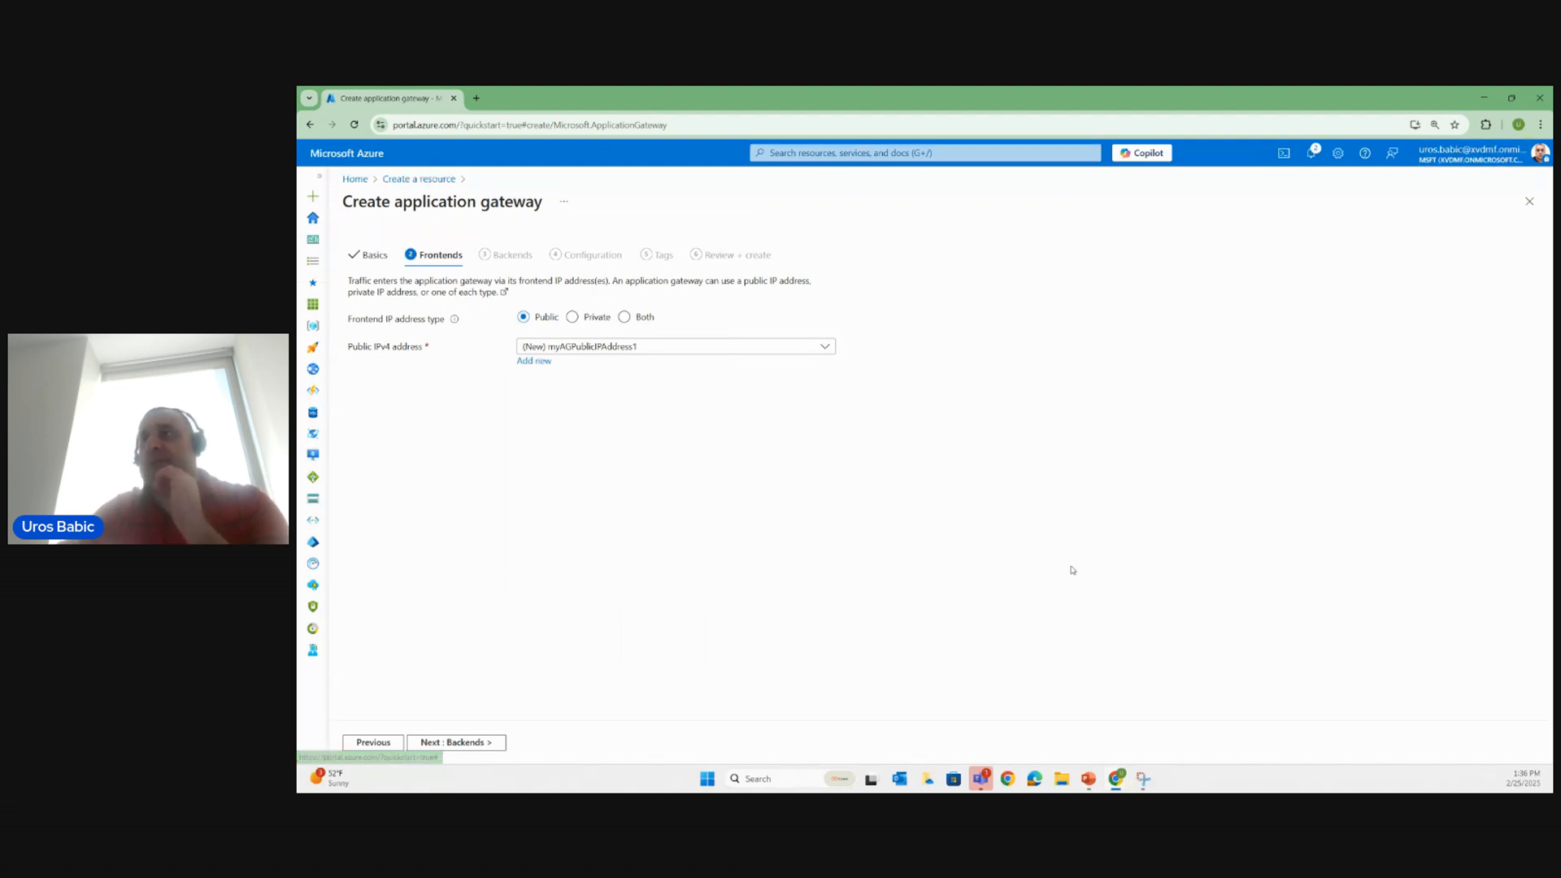
Add a backend pool named mybackendpool to the application gateway, leaving its target entries empty.
{"action": "left_click", "coordinate": [464, 744]}
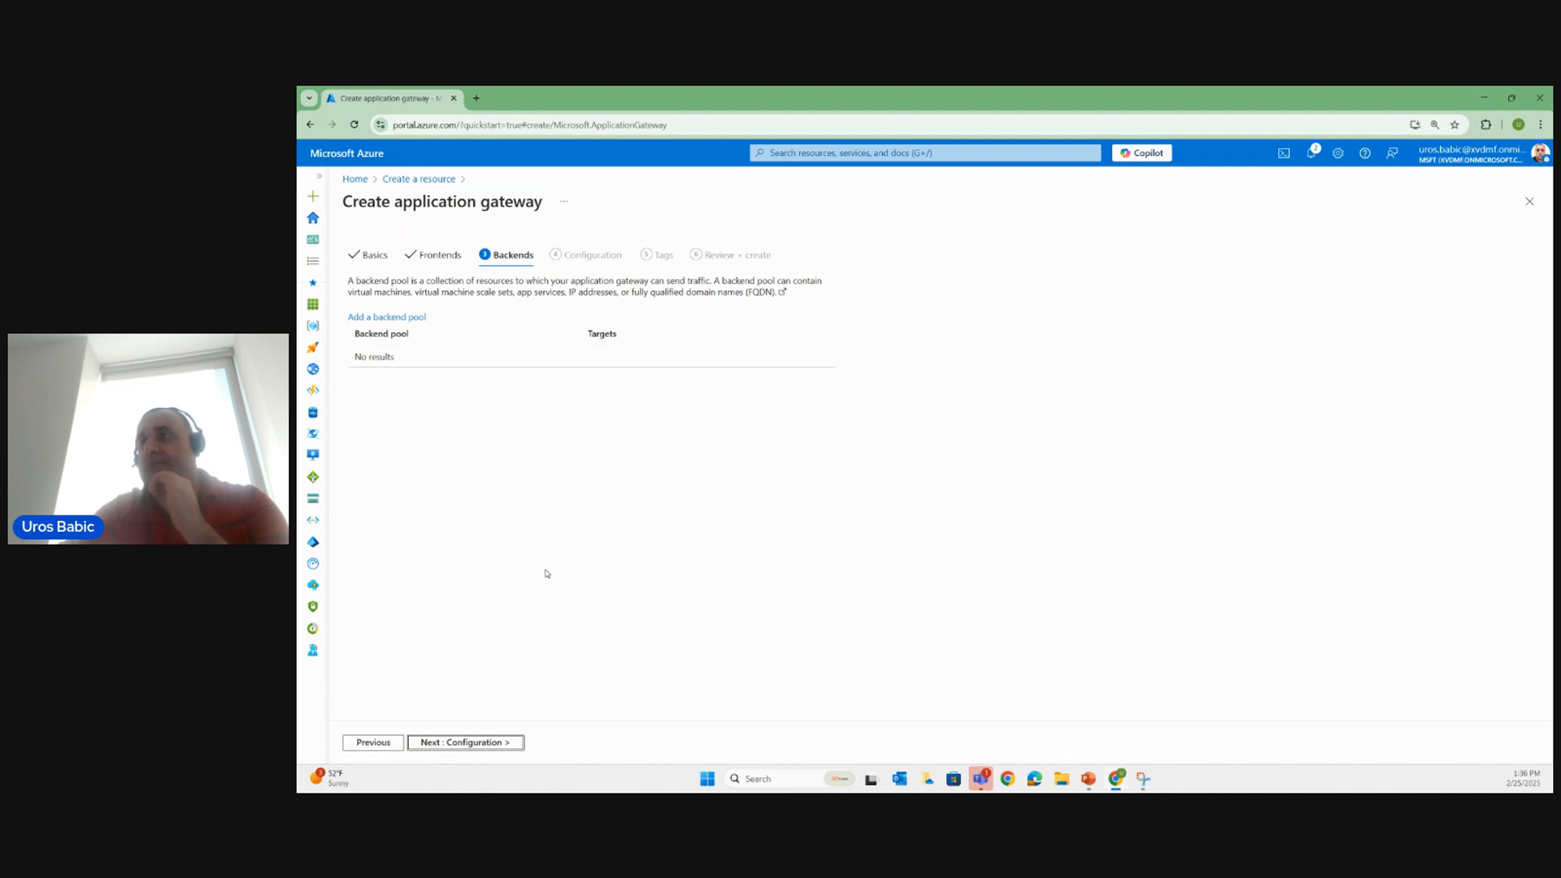
{"action": "left_click", "coordinate": [397, 318]}
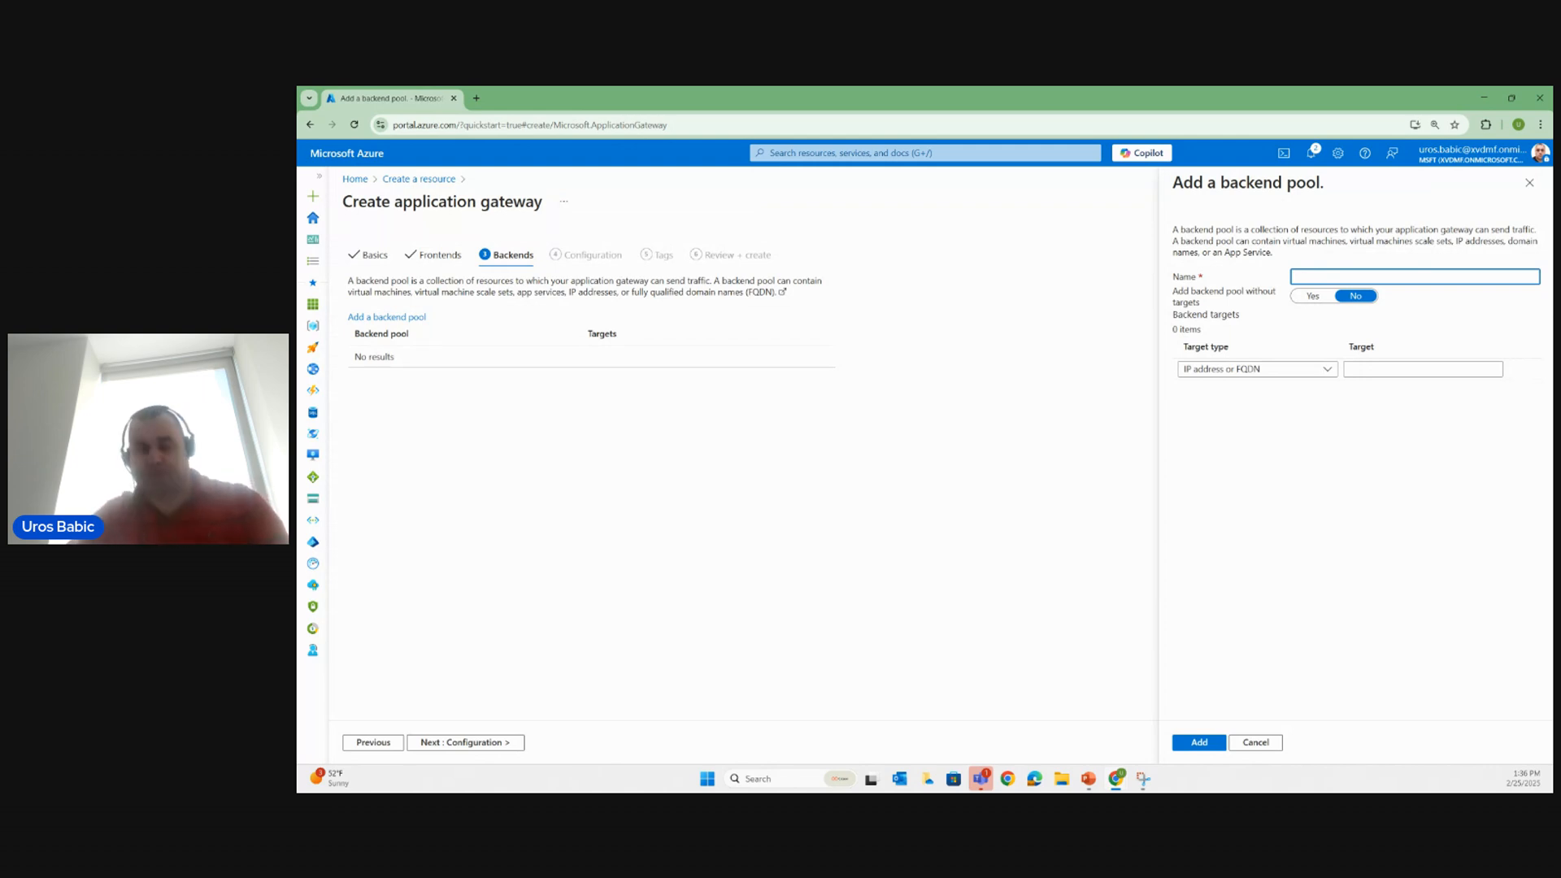
{"action": "type", "text": "my"}
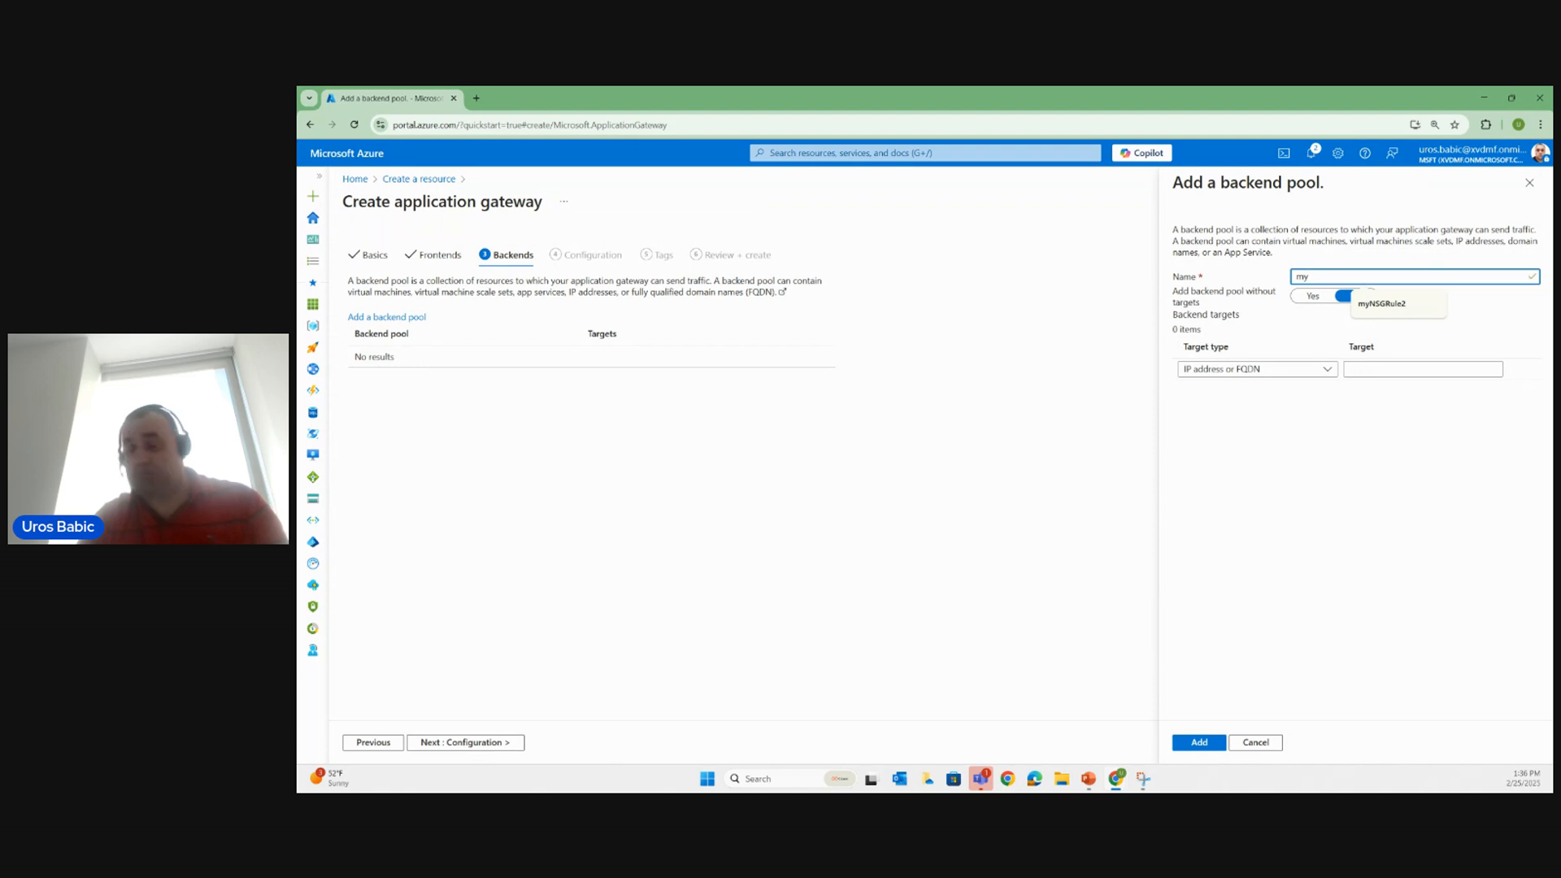
{"action": "type", "text": "backen"}
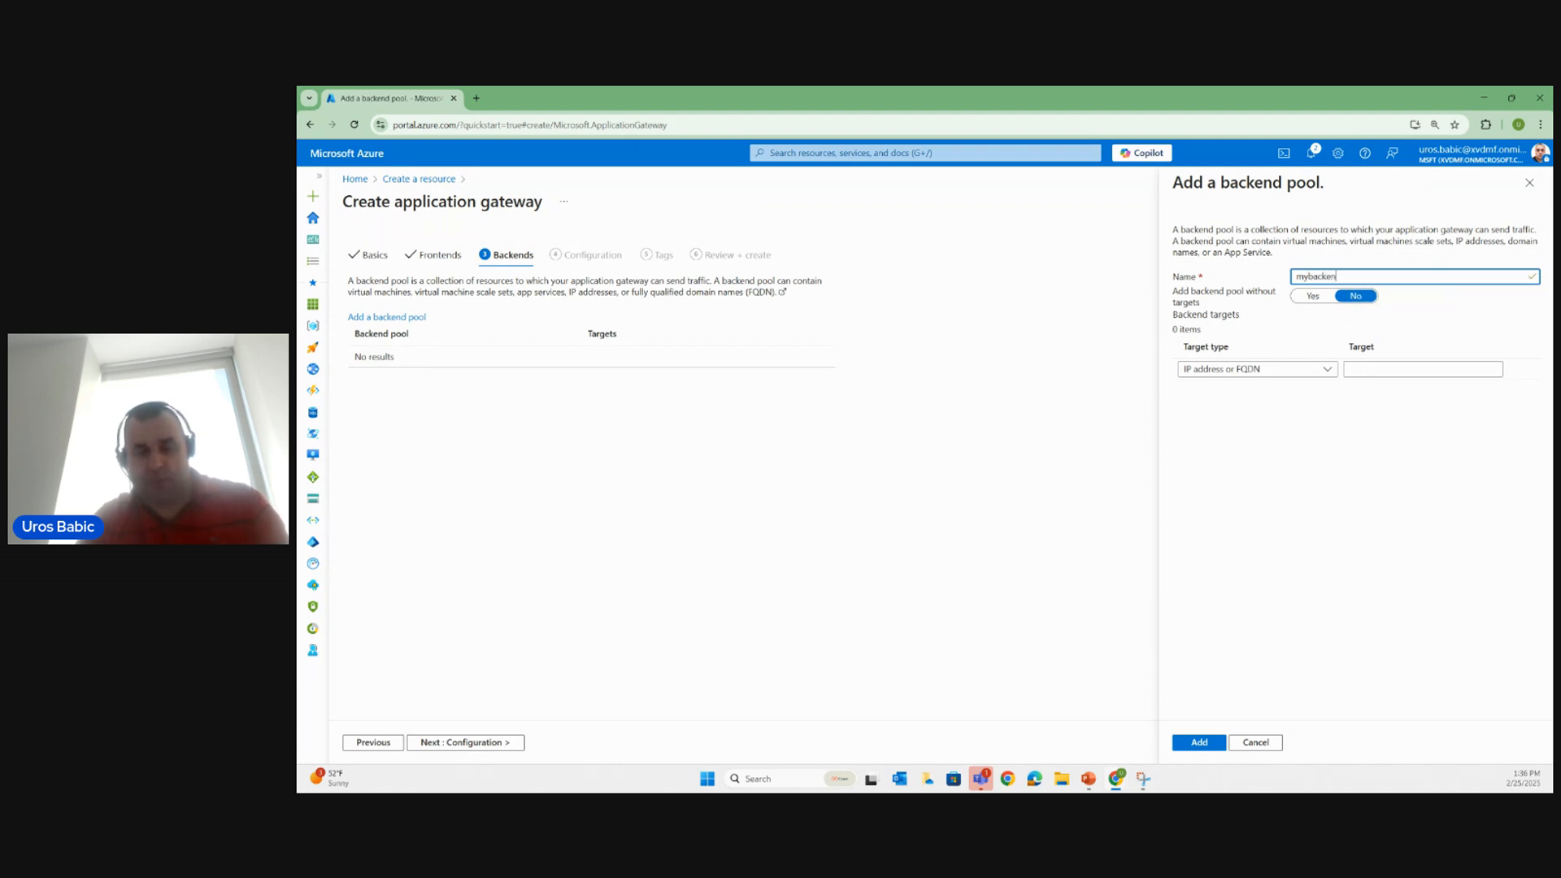
{"action": "type", "text": "dpool"}
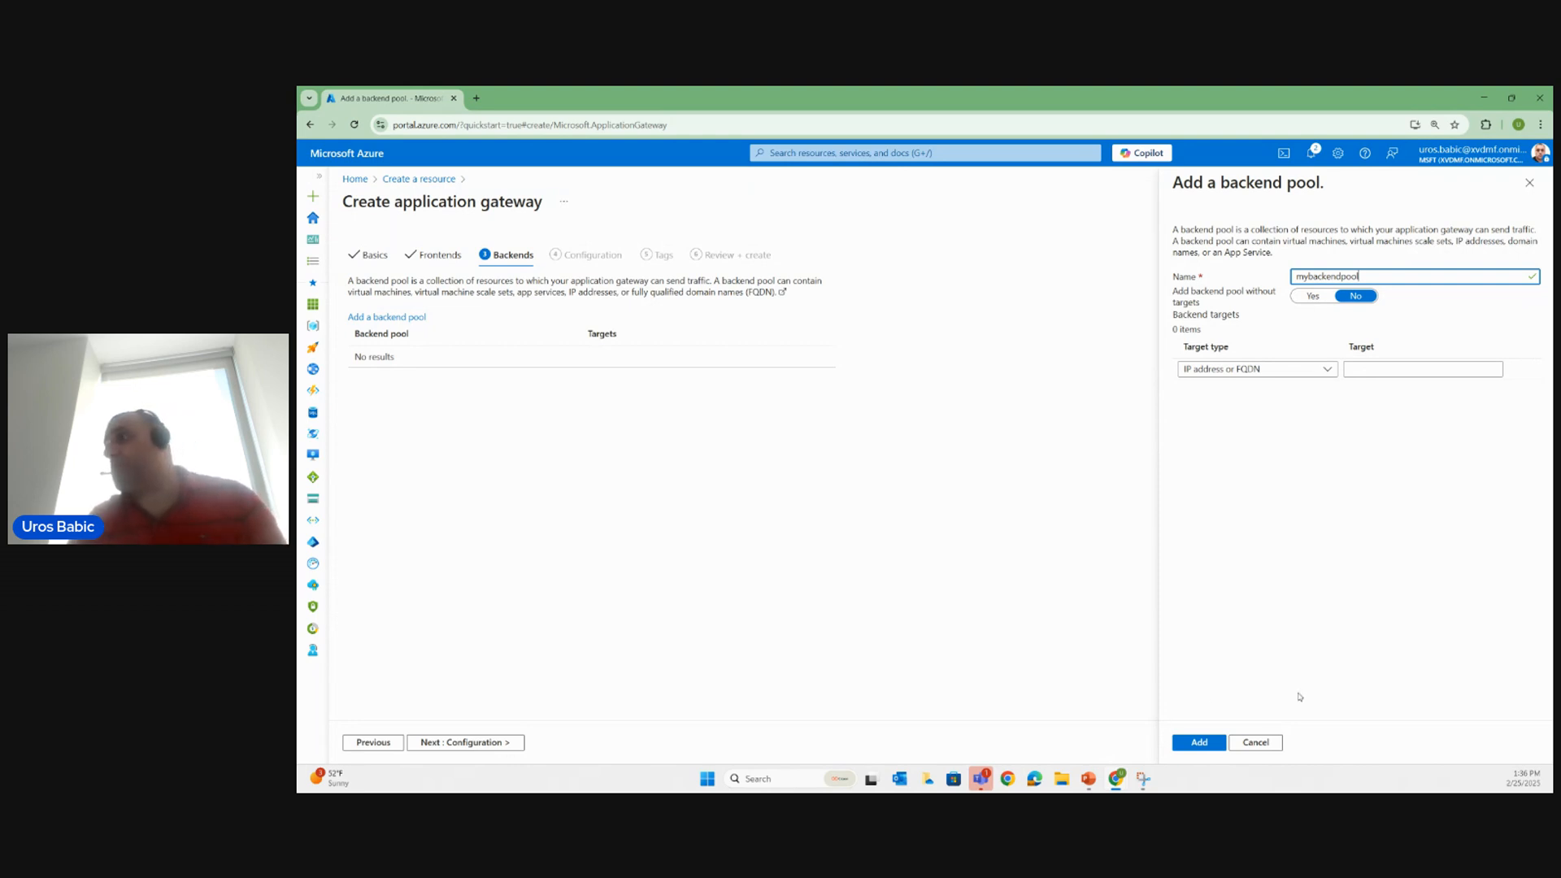
{"action": "left_click", "coordinate": [1200, 743]}
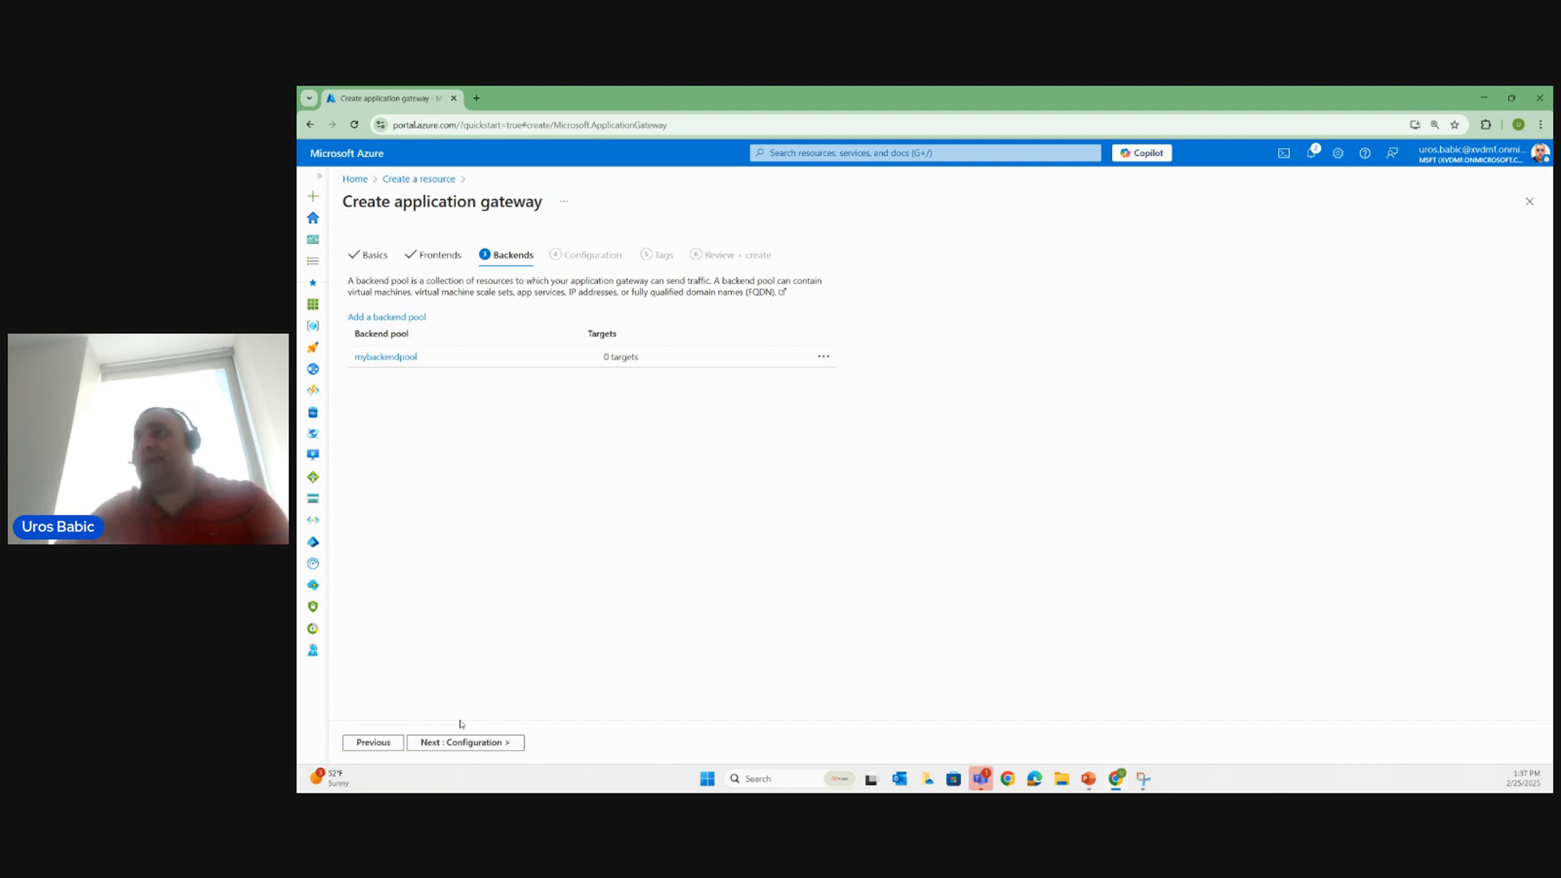
Start a routing rule for the gateway named myRoutingRule1 with priority 10.
{"action": "left_click", "coordinate": [469, 744]}
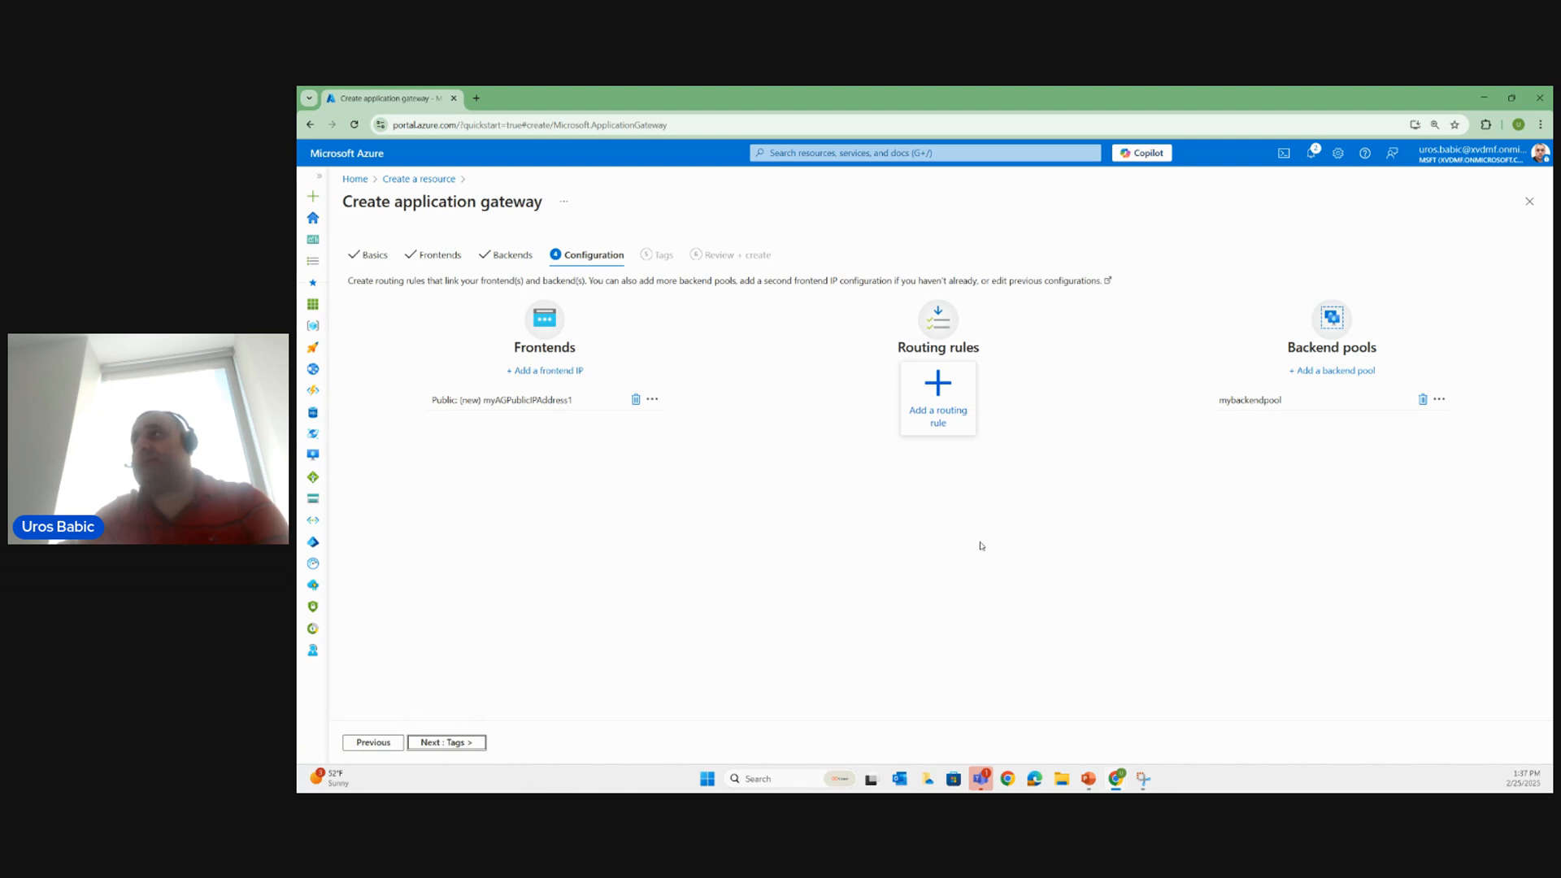
{"action": "left_click", "coordinate": [943, 404]}
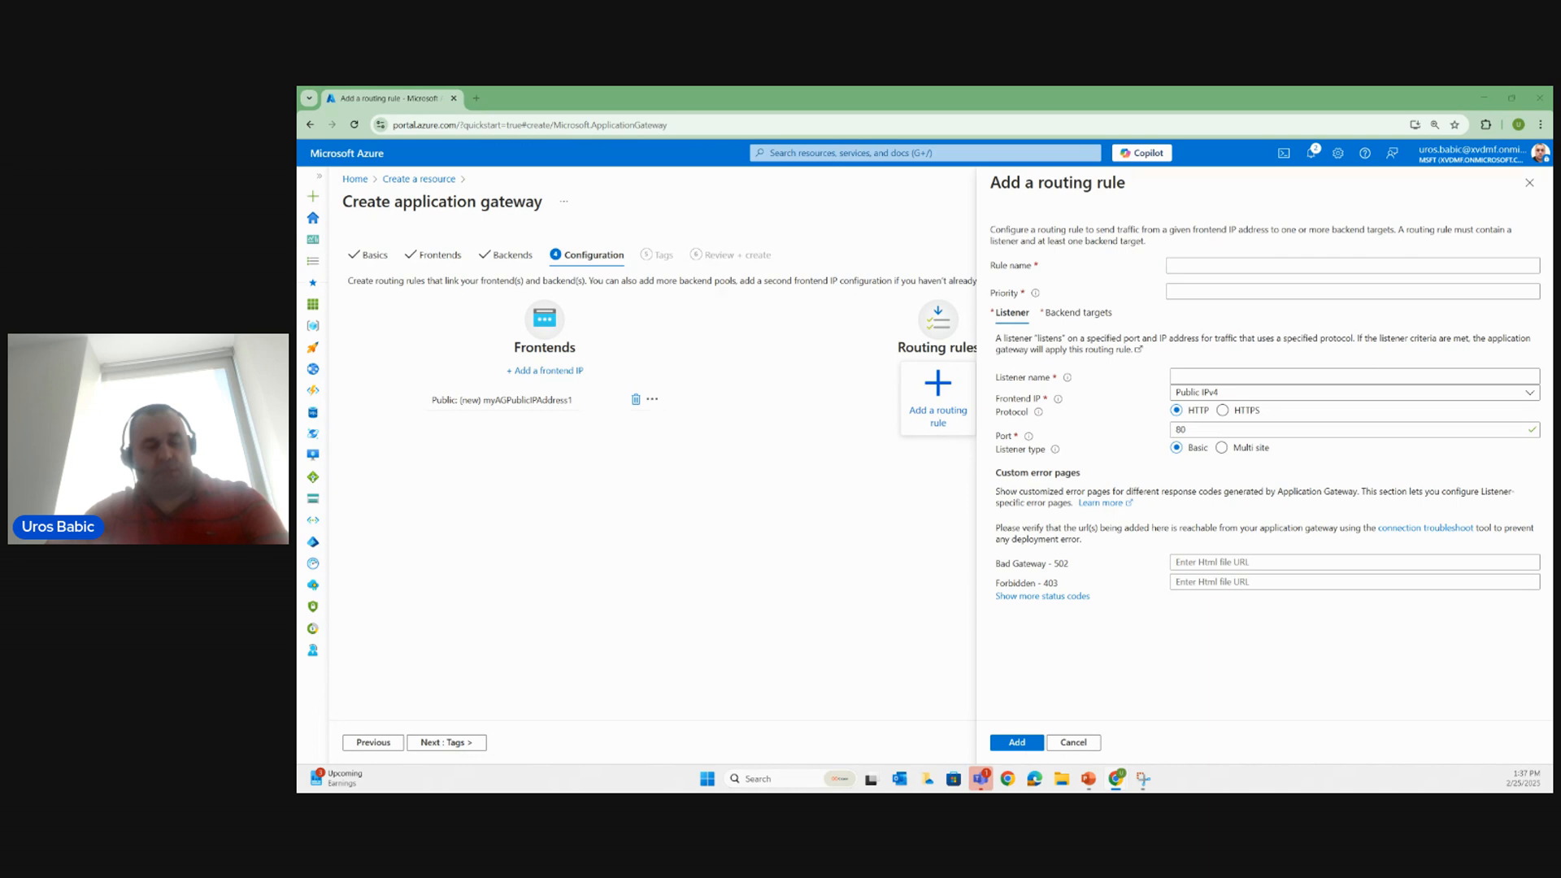
{"action": "right_click", "coordinate": [1186, 269]}
{"action": "left_click", "coordinate": [1228, 393]}
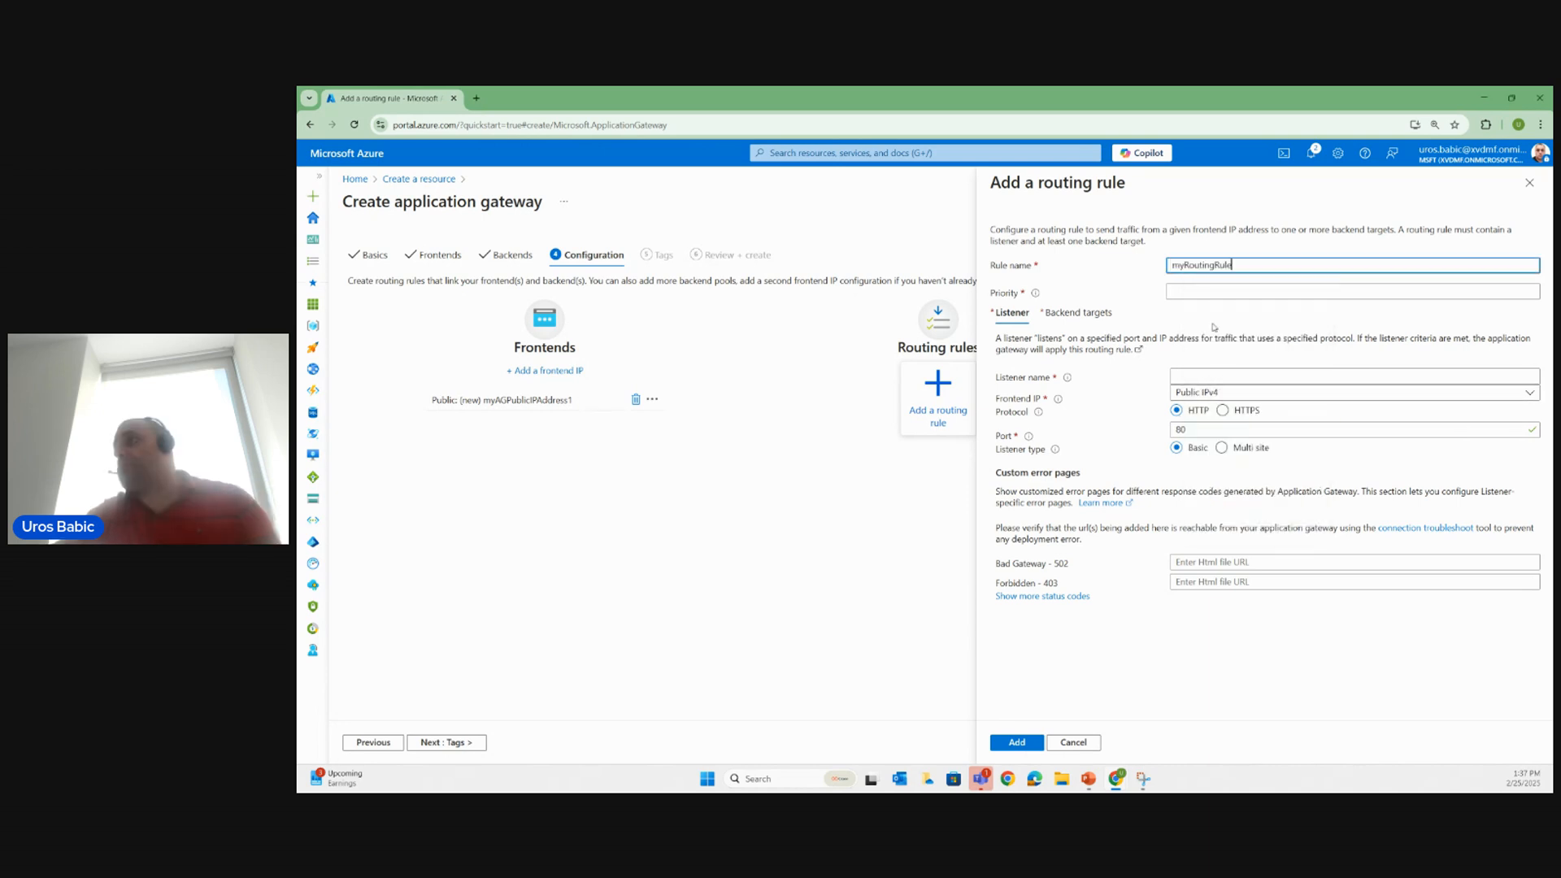
{"action": "type", "text": "1"}
{"action": "left_click", "coordinate": [1231, 286]}
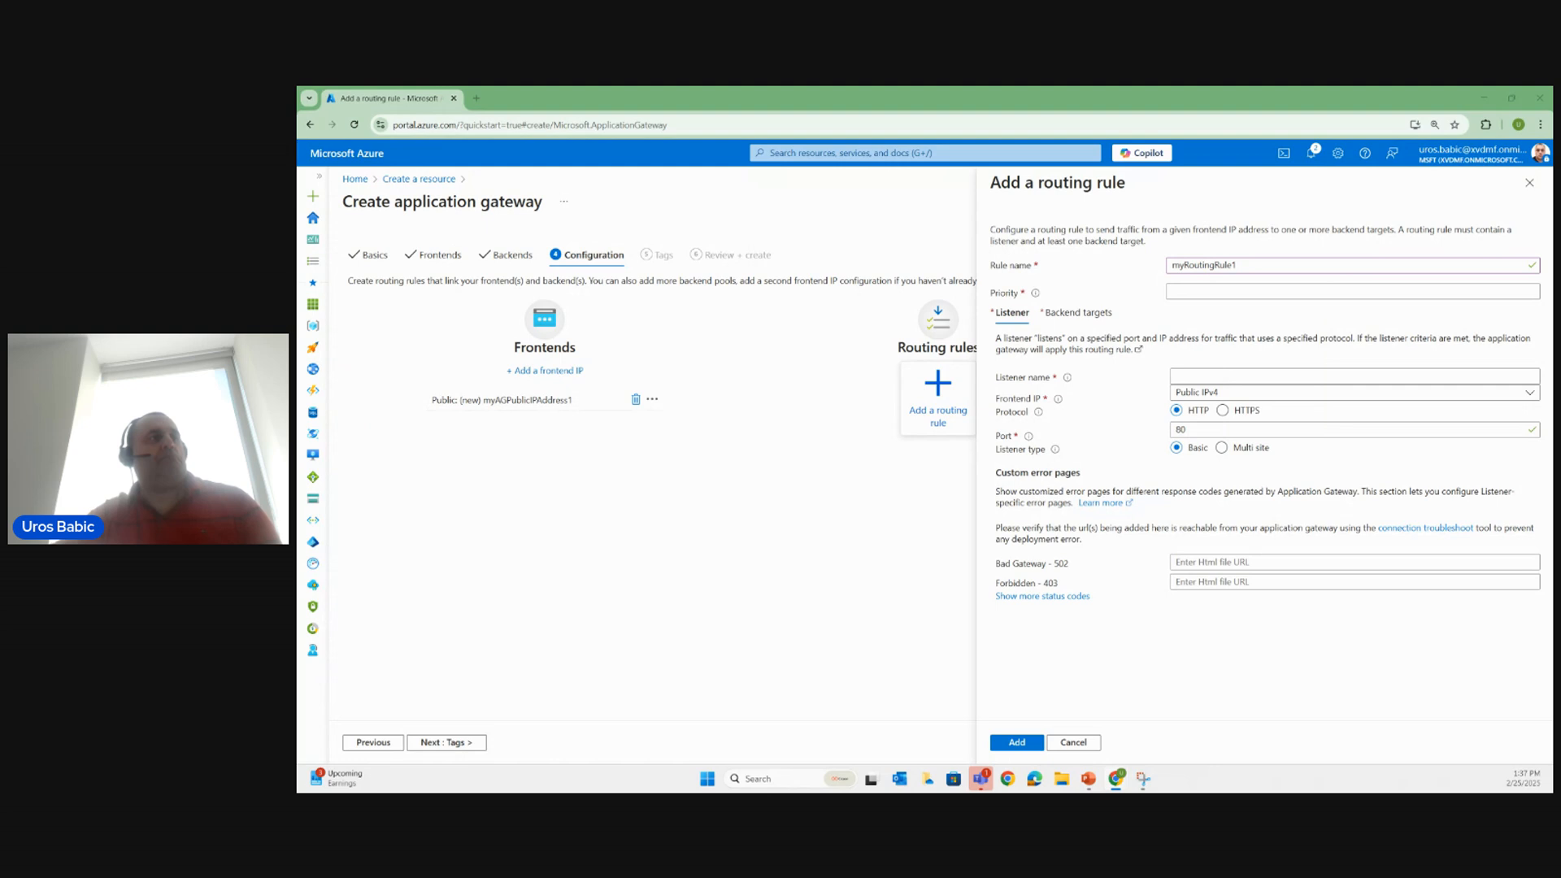
{"action": "left_click", "coordinate": [1184, 291]}
{"action": "type", "text": "10"}
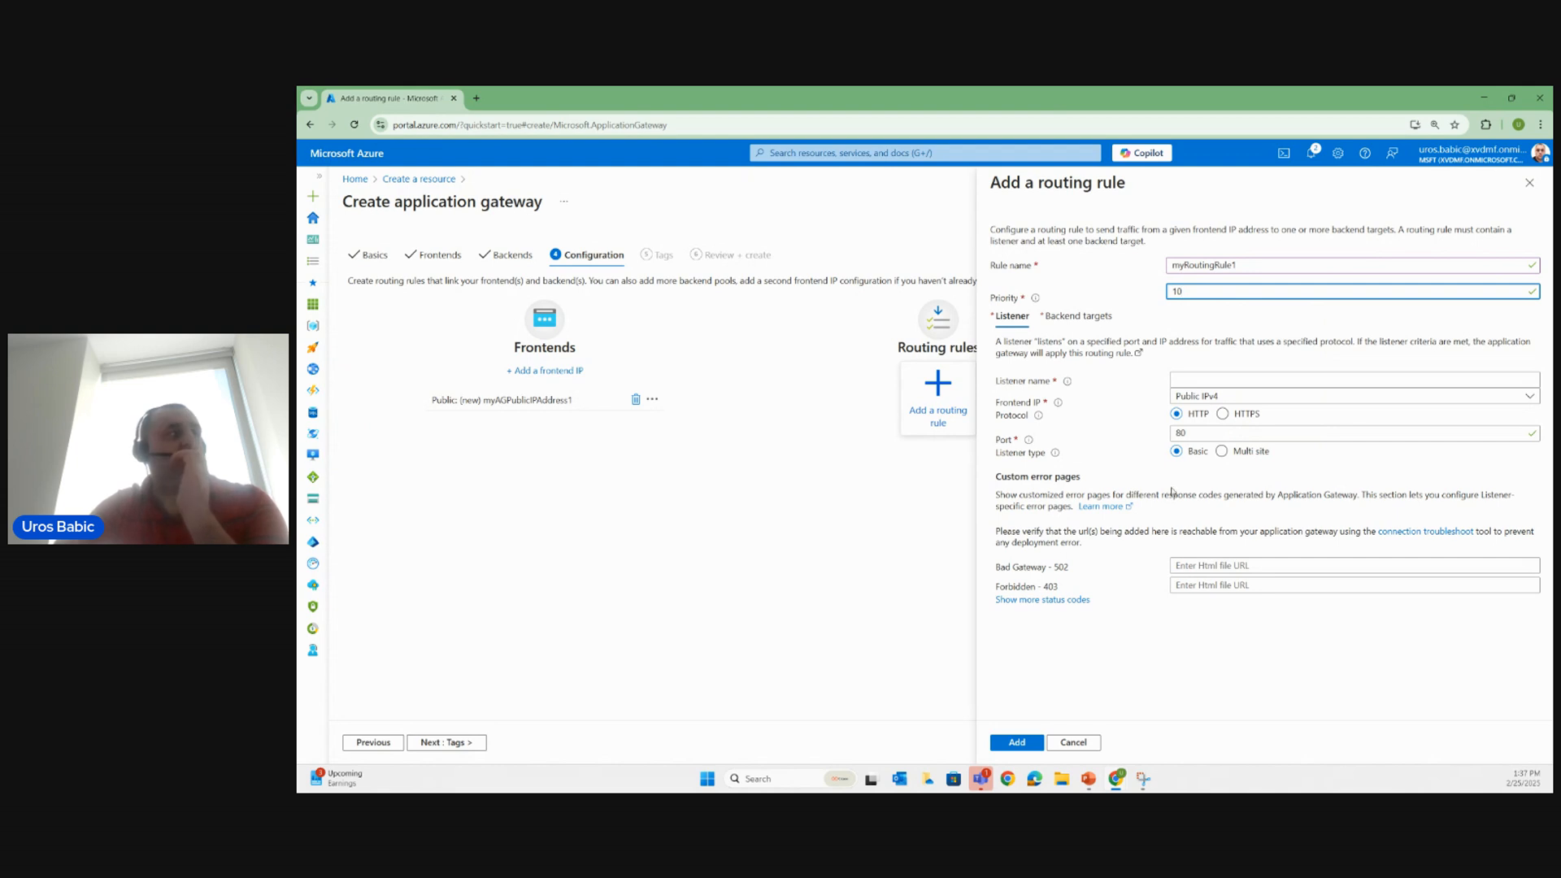
Name the routing rule's listener myListener1 and submit the rule form with the default HTTP listener settings.
{"action": "left_click", "coordinate": [1189, 380]}
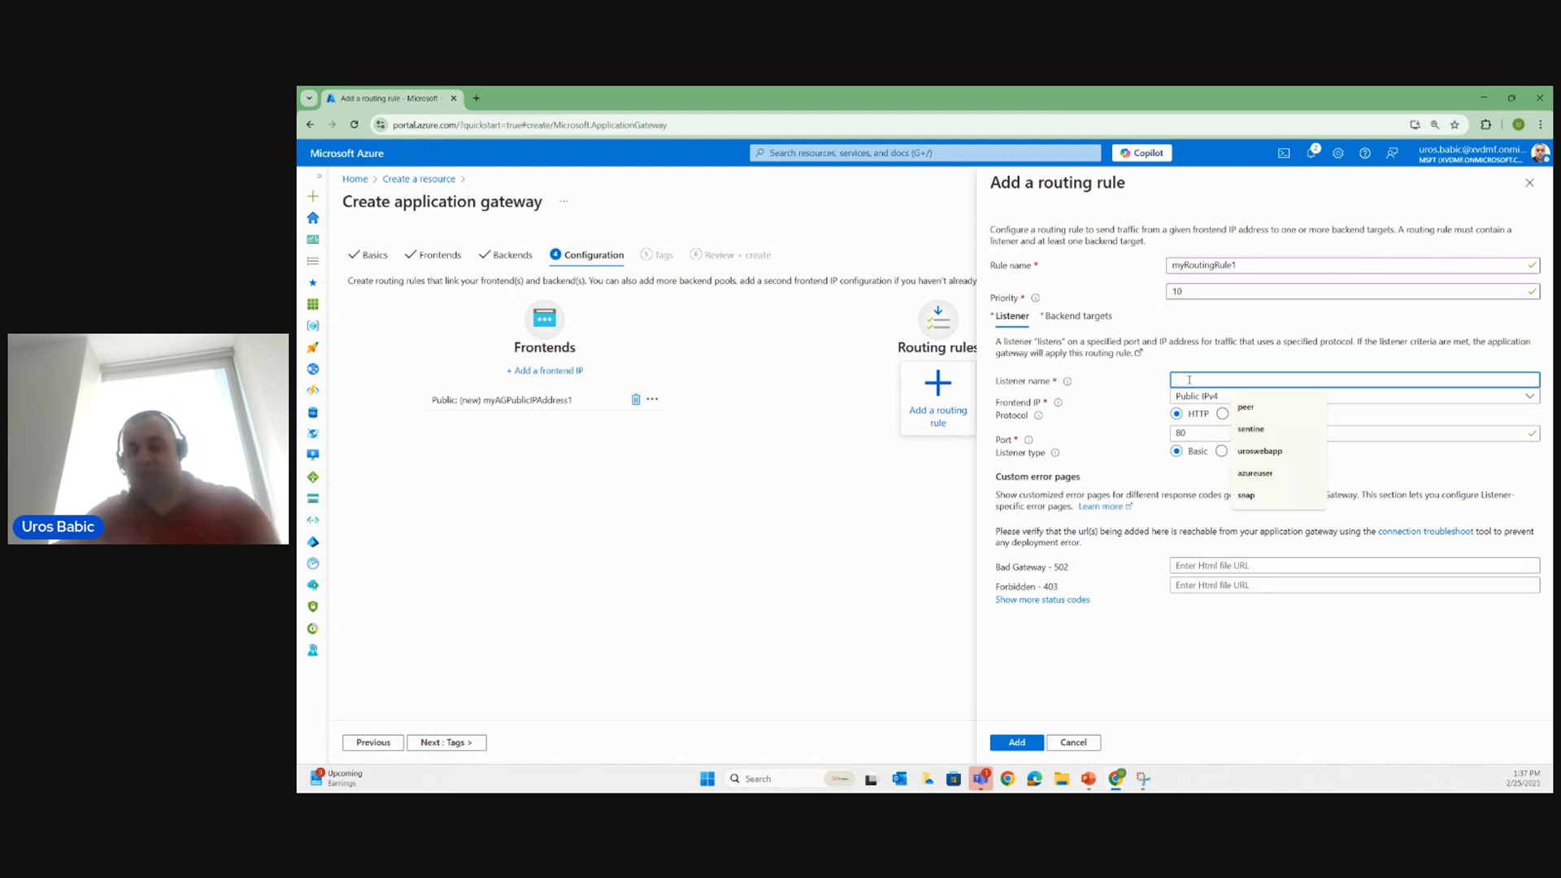
{"action": "type", "text": "myLis"}
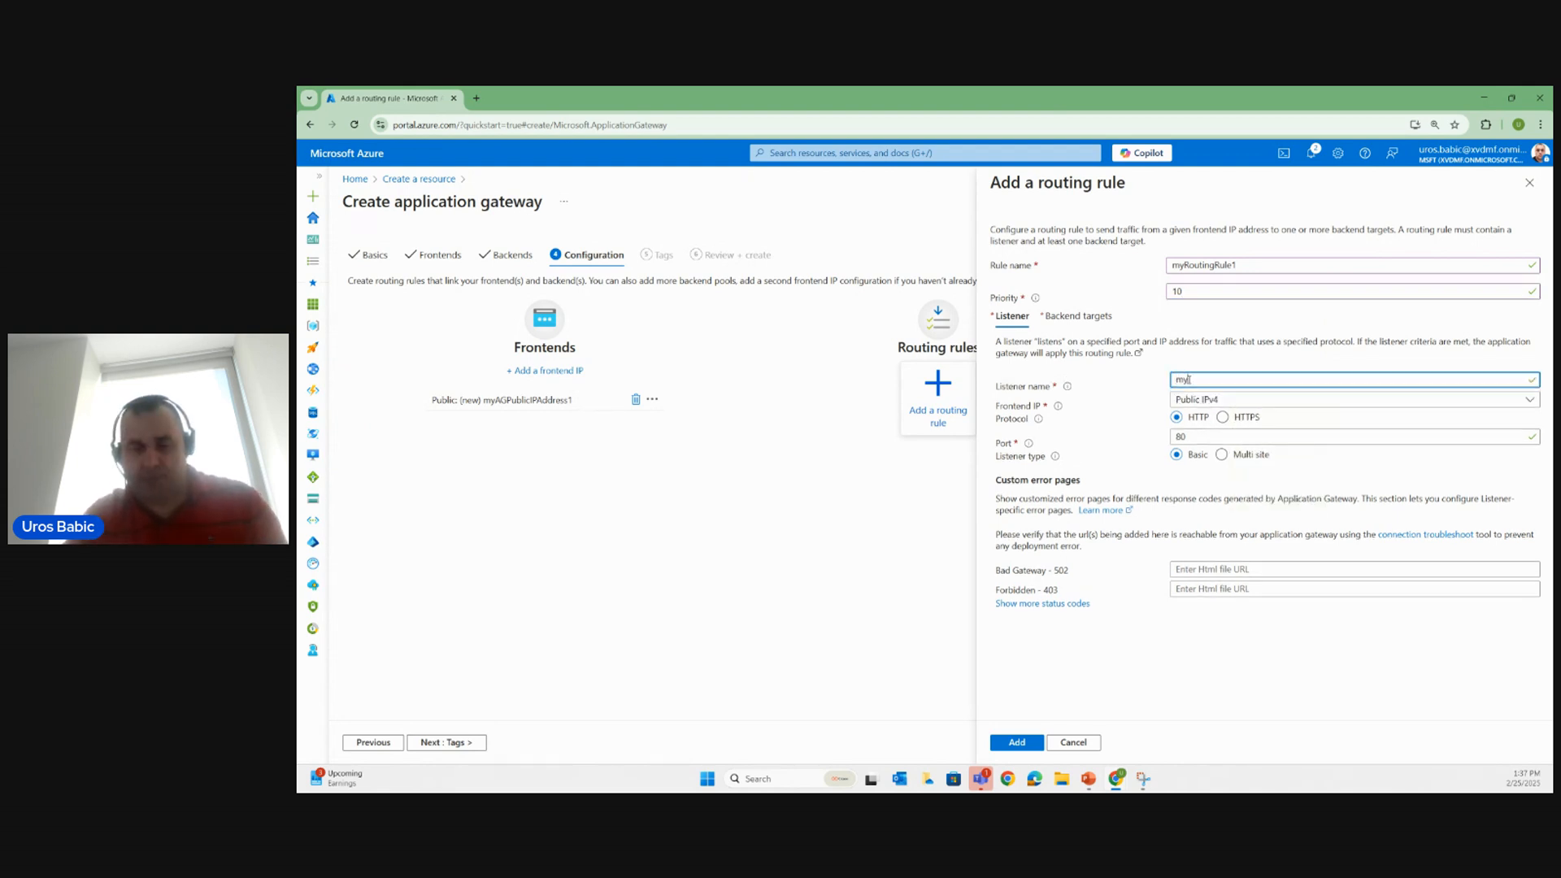
{"action": "type", "text": "tener"}
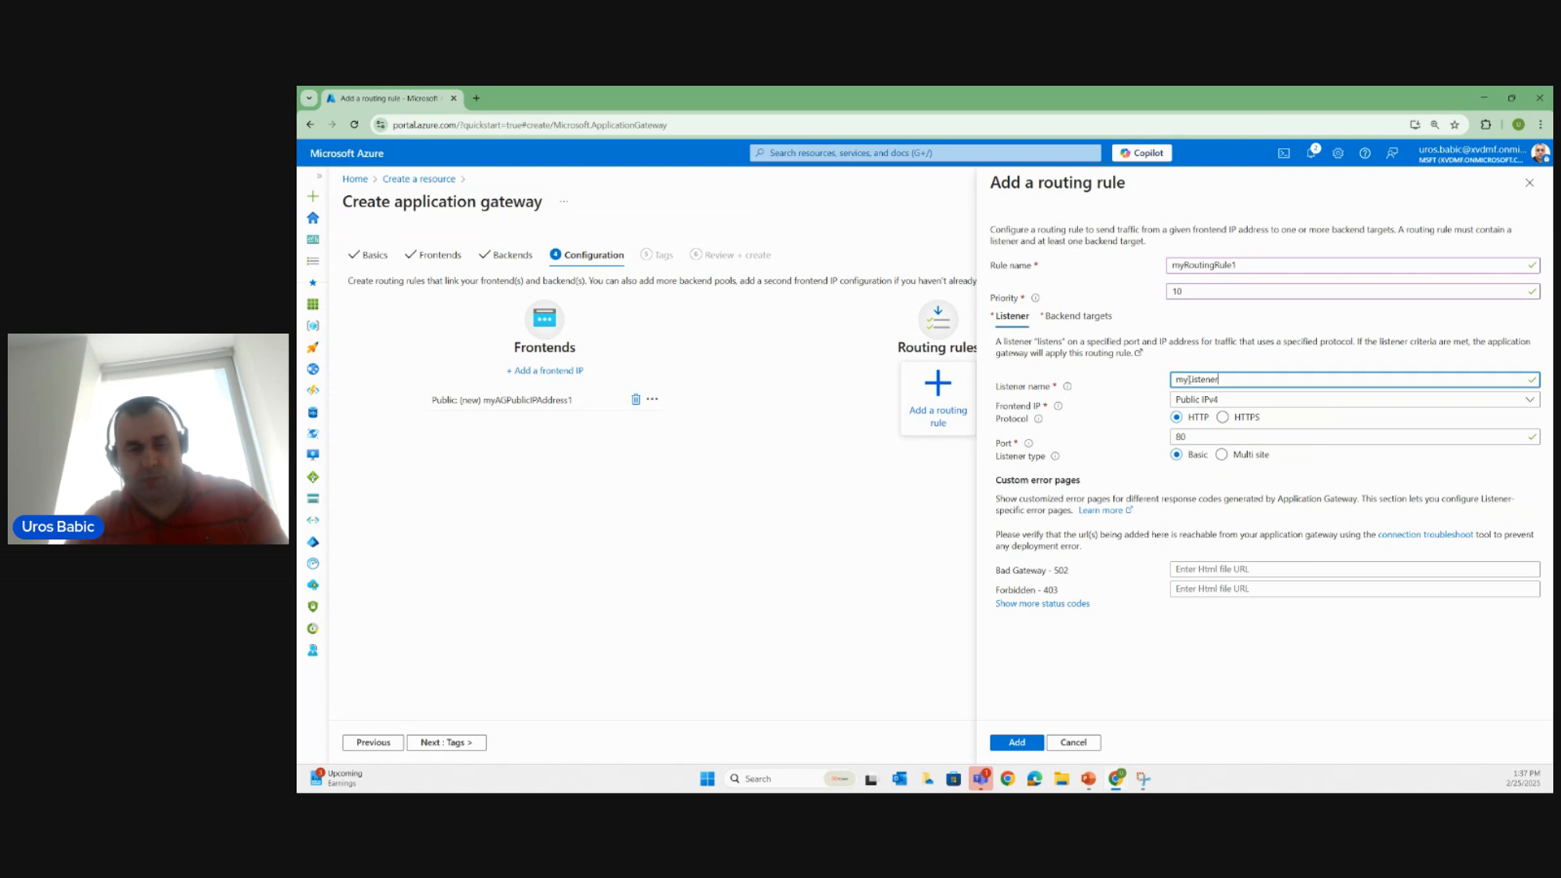
{"action": "type", "text": "1"}
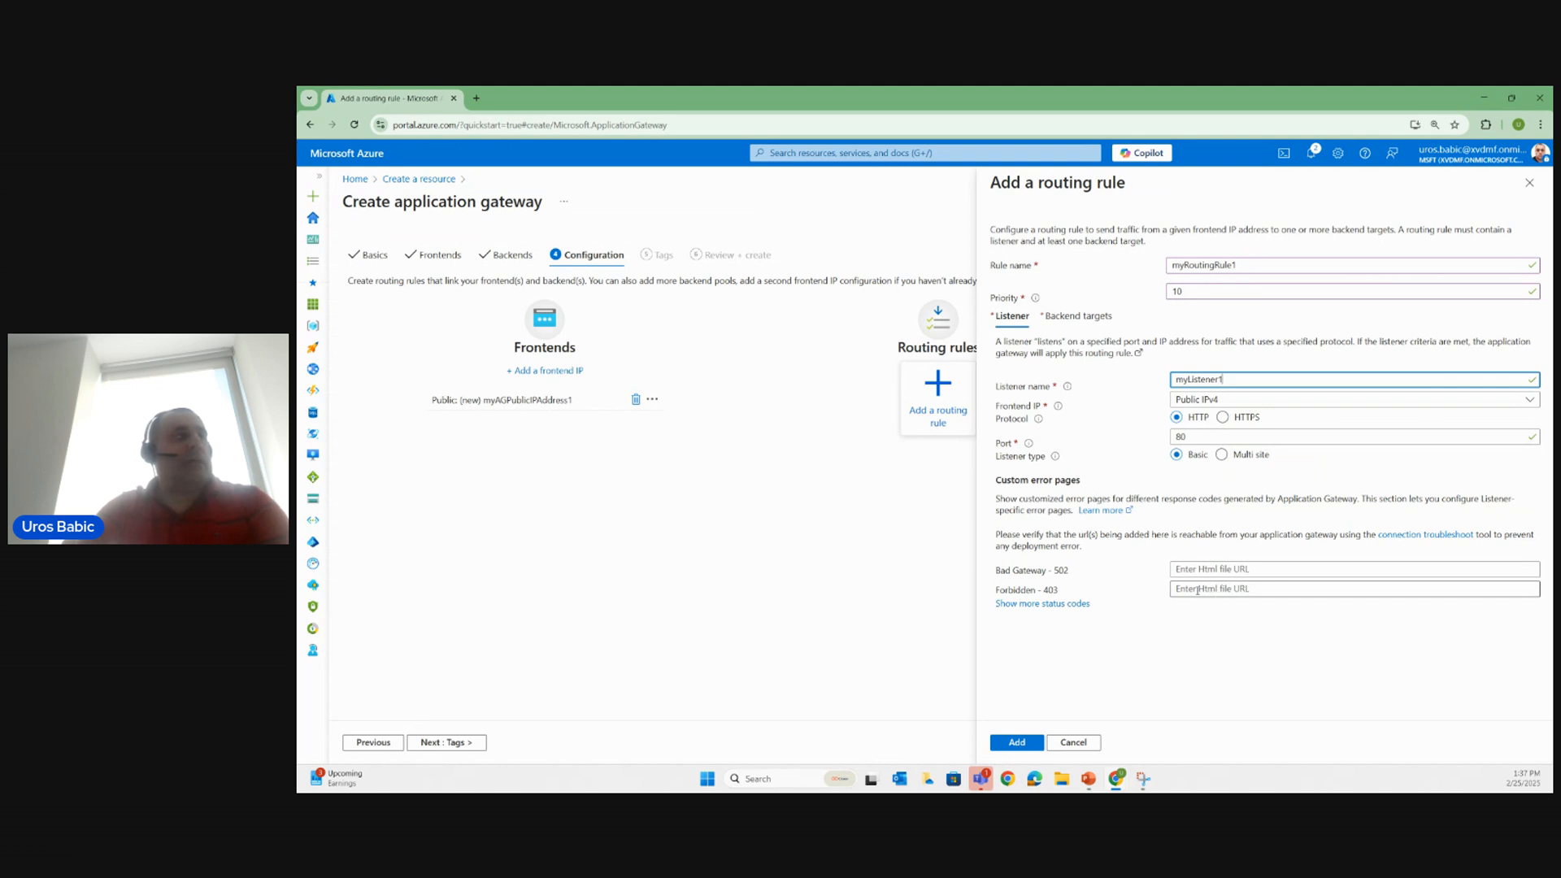
{"action": "left_click", "coordinate": [1024, 743]}
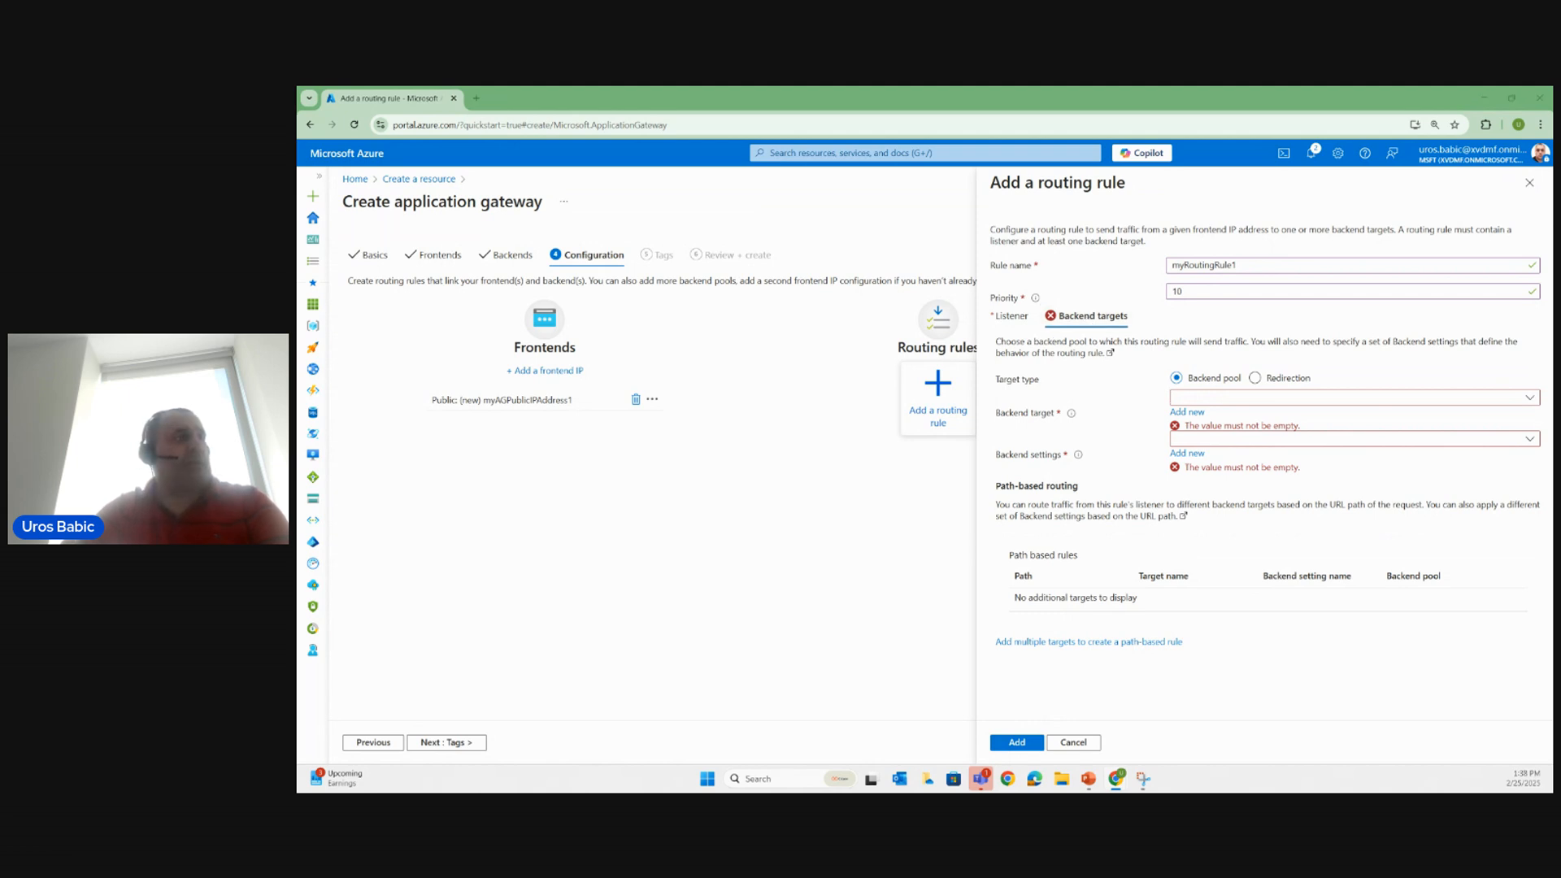
Set the routing rule's backend target to the mybackendpool backend pool.
{"action": "left_click", "coordinate": [1217, 403]}
{"action": "left_click", "coordinate": [1221, 414]}
{"action": "left_click", "coordinate": [1228, 432]}
{"action": "left_click", "coordinate": [1226, 431]}
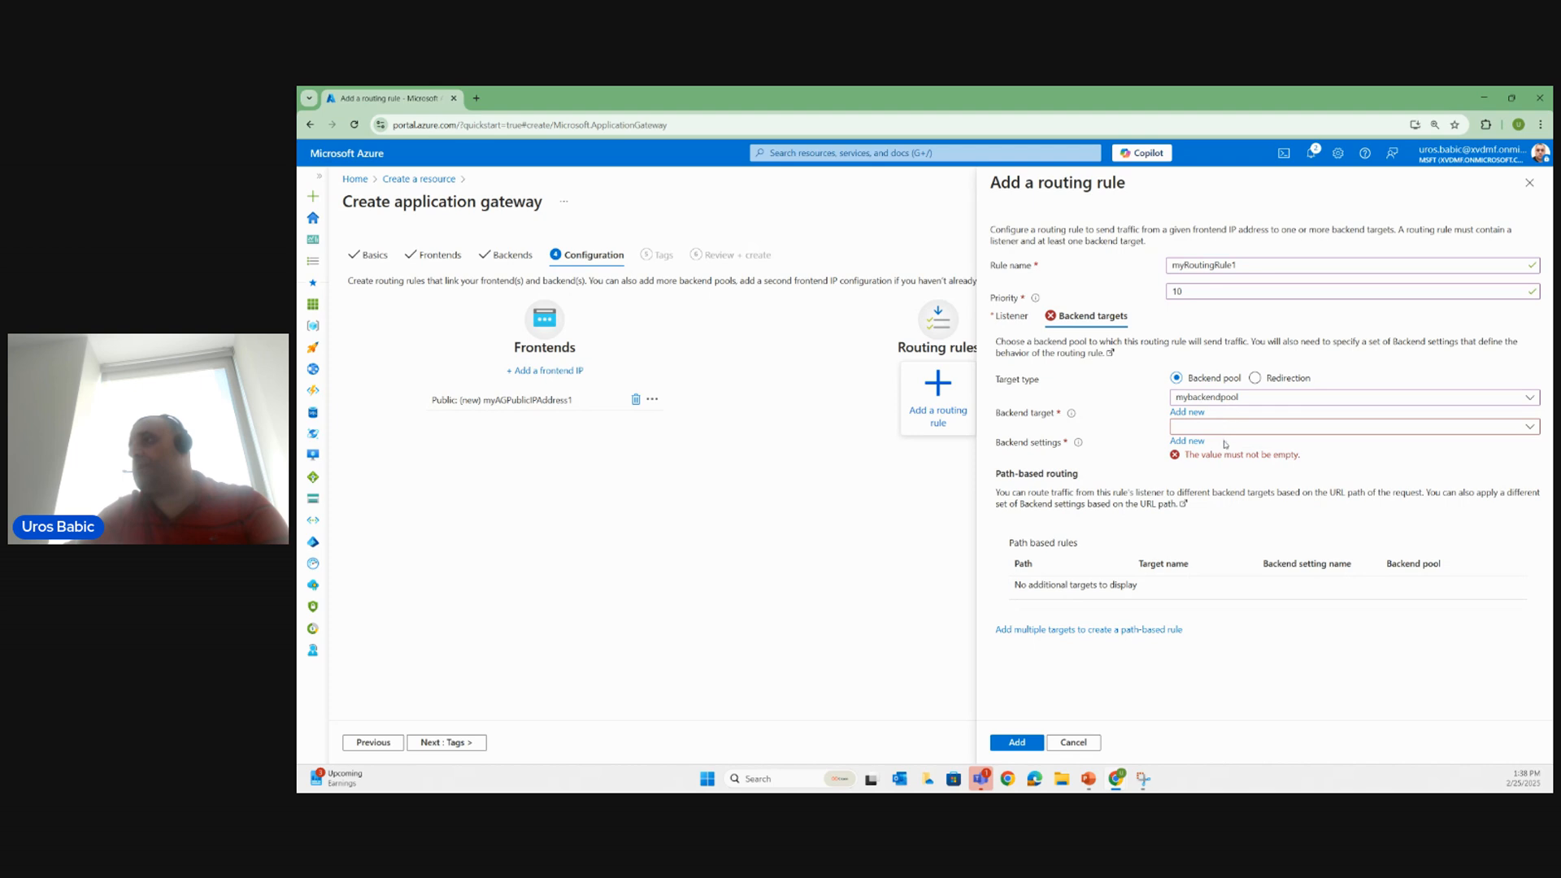
Create backend settings named mybackendsettings with the default HTTP options and add the completed routing rule to the gateway.
{"action": "left_click", "coordinate": [1188, 441]}
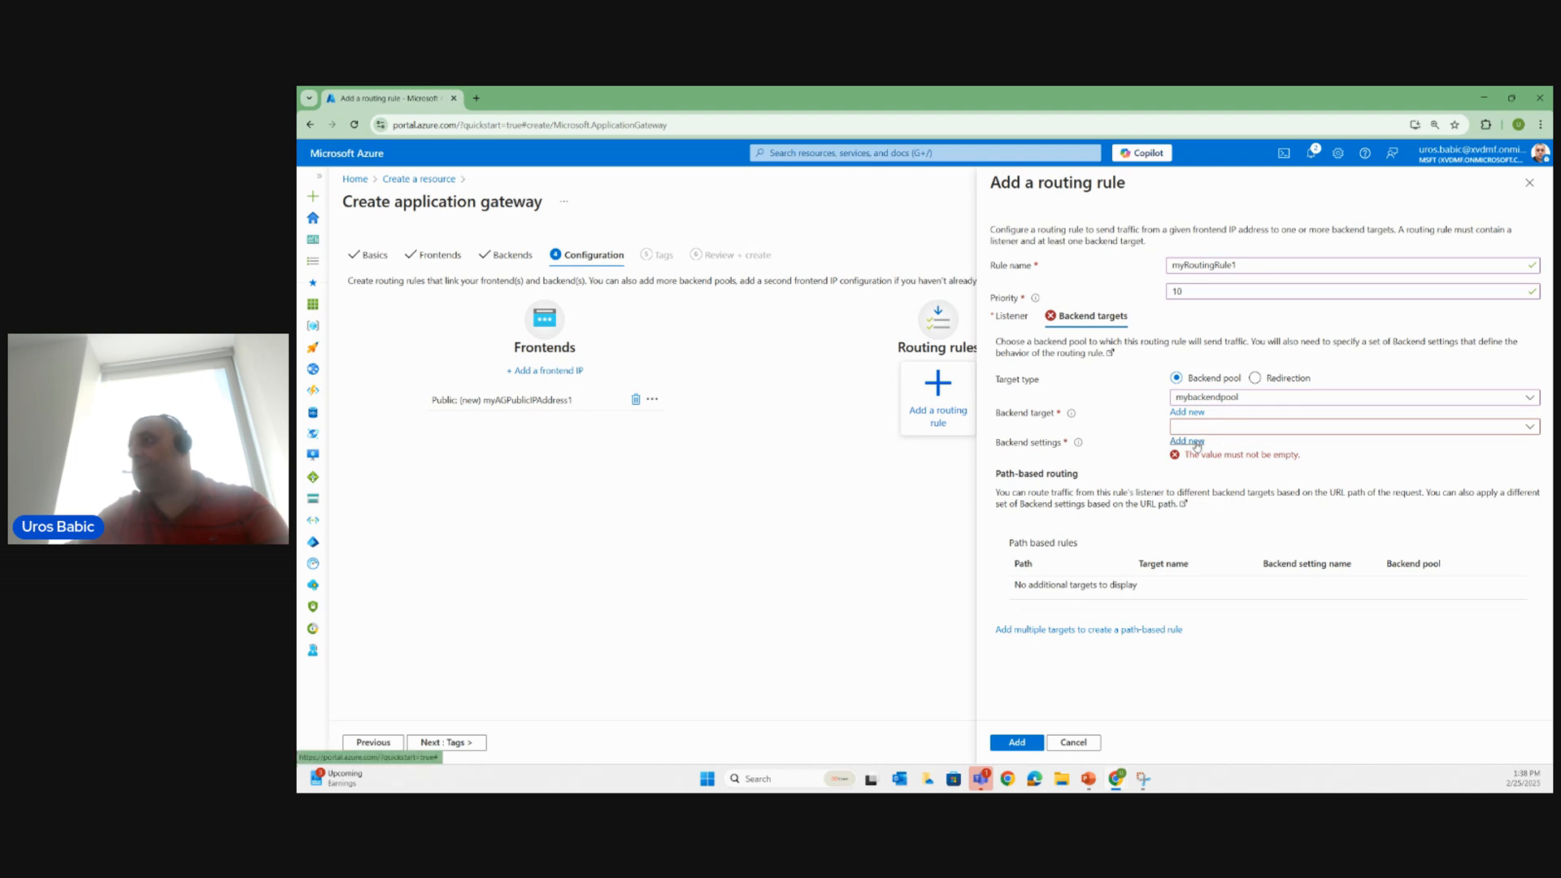
{"action": "left_click", "coordinate": [1176, 260]}
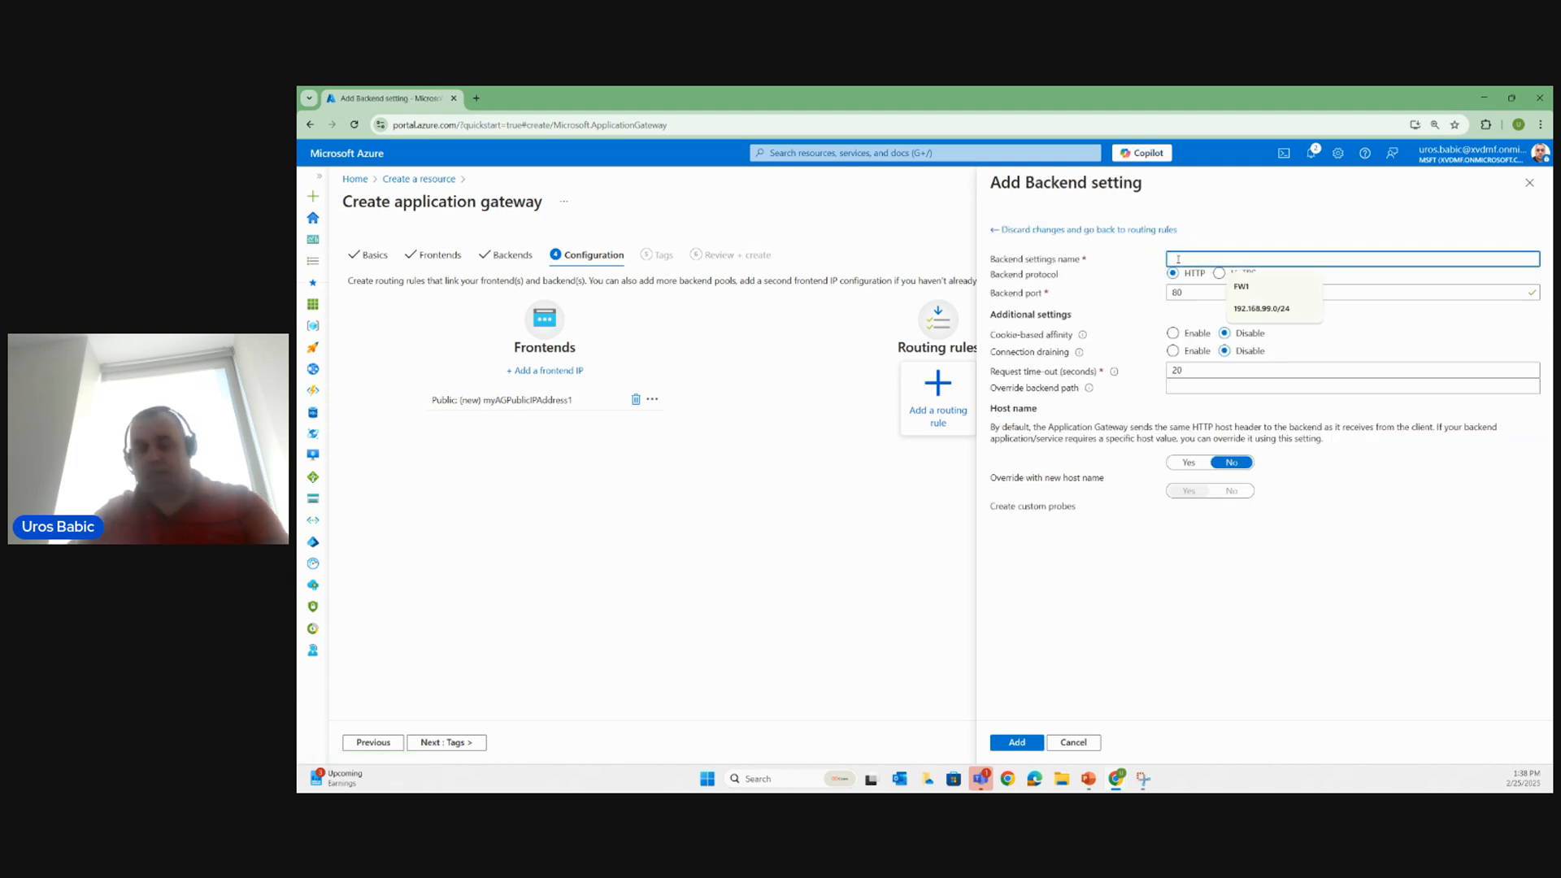
{"action": "type", "text": "myba"}
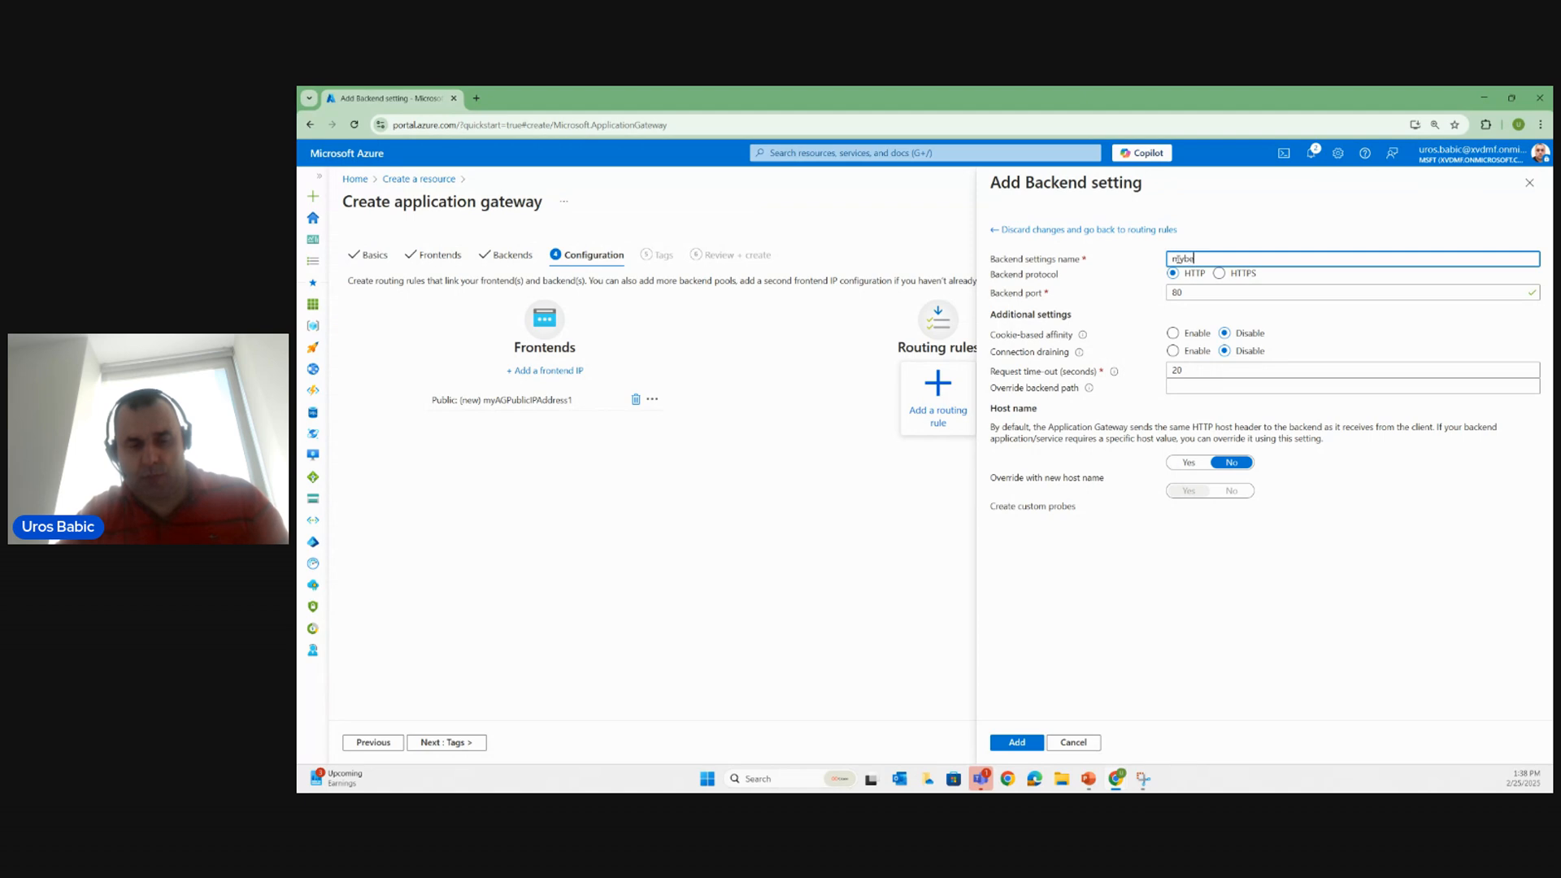
{"action": "type", "text": "ckends"}
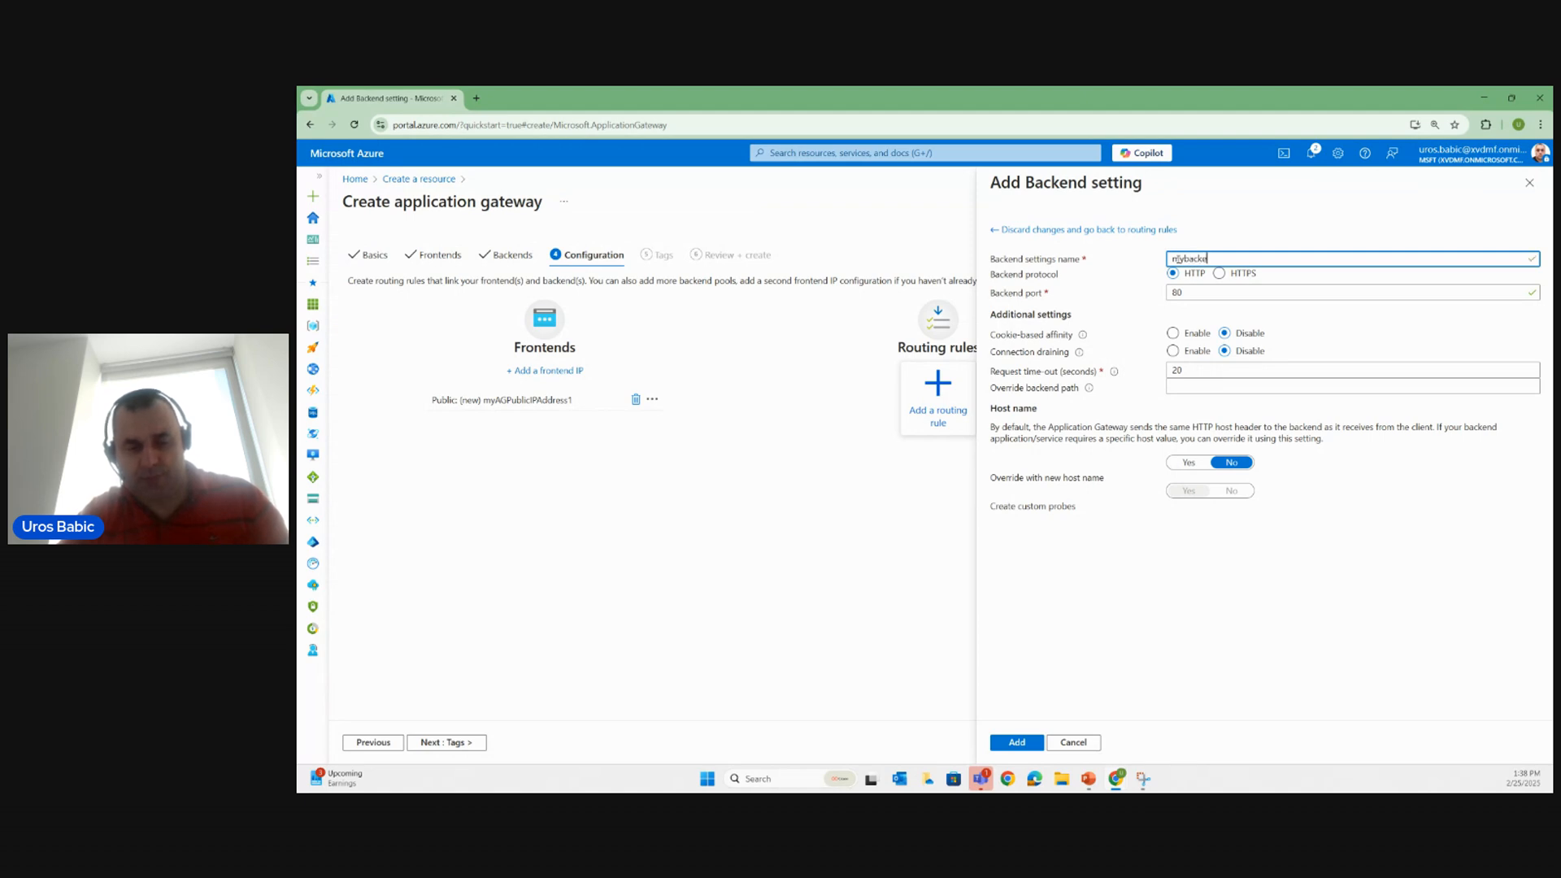
{"action": "type", "text": "ettings"}
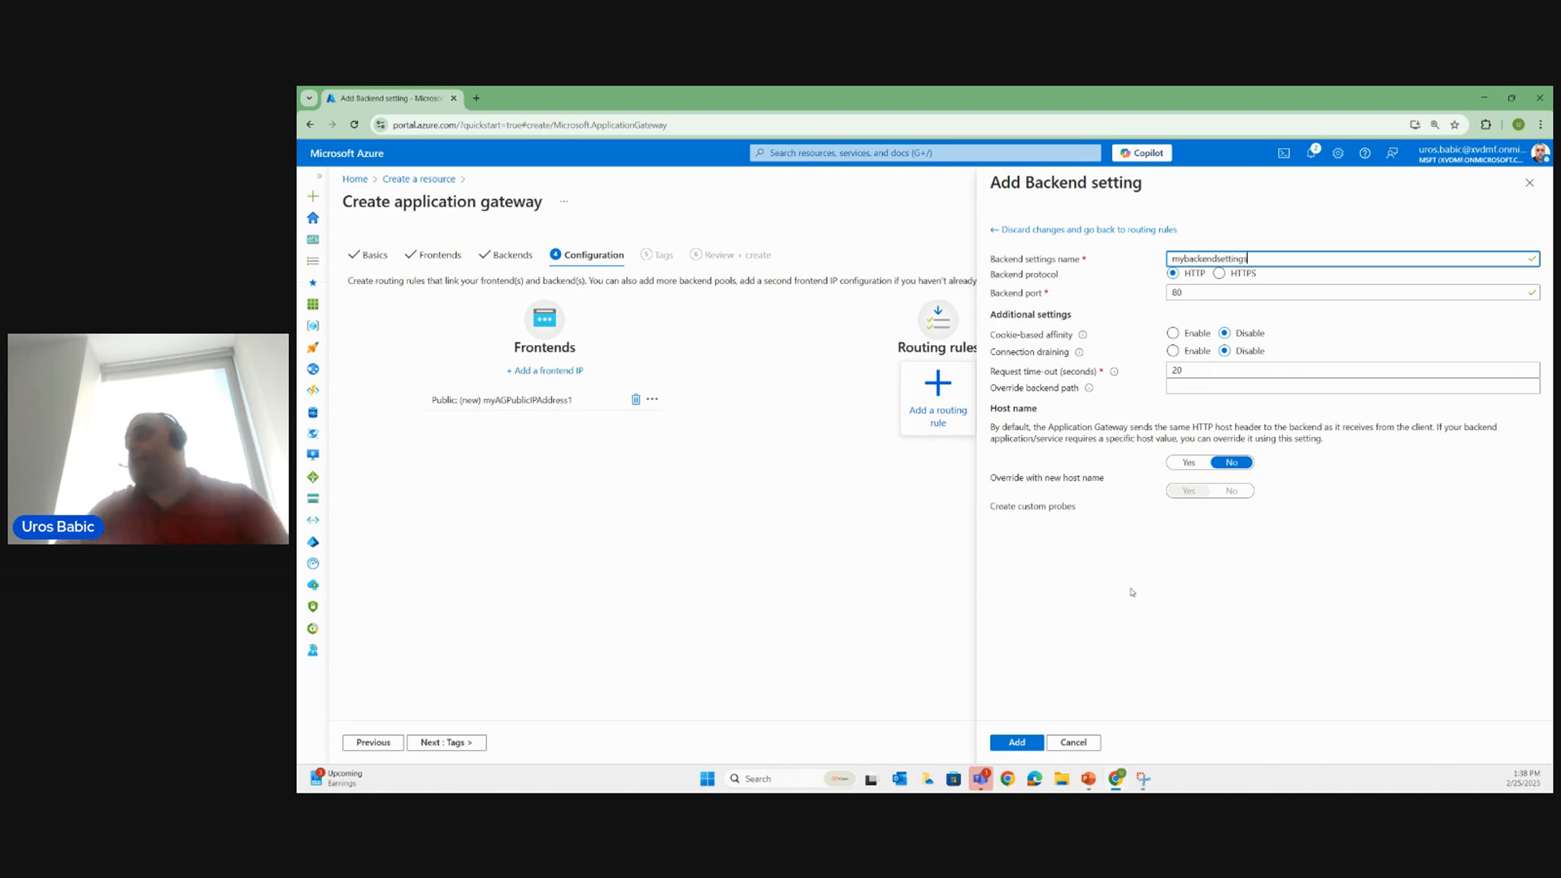
{"action": "left_click", "coordinate": [1017, 742]}
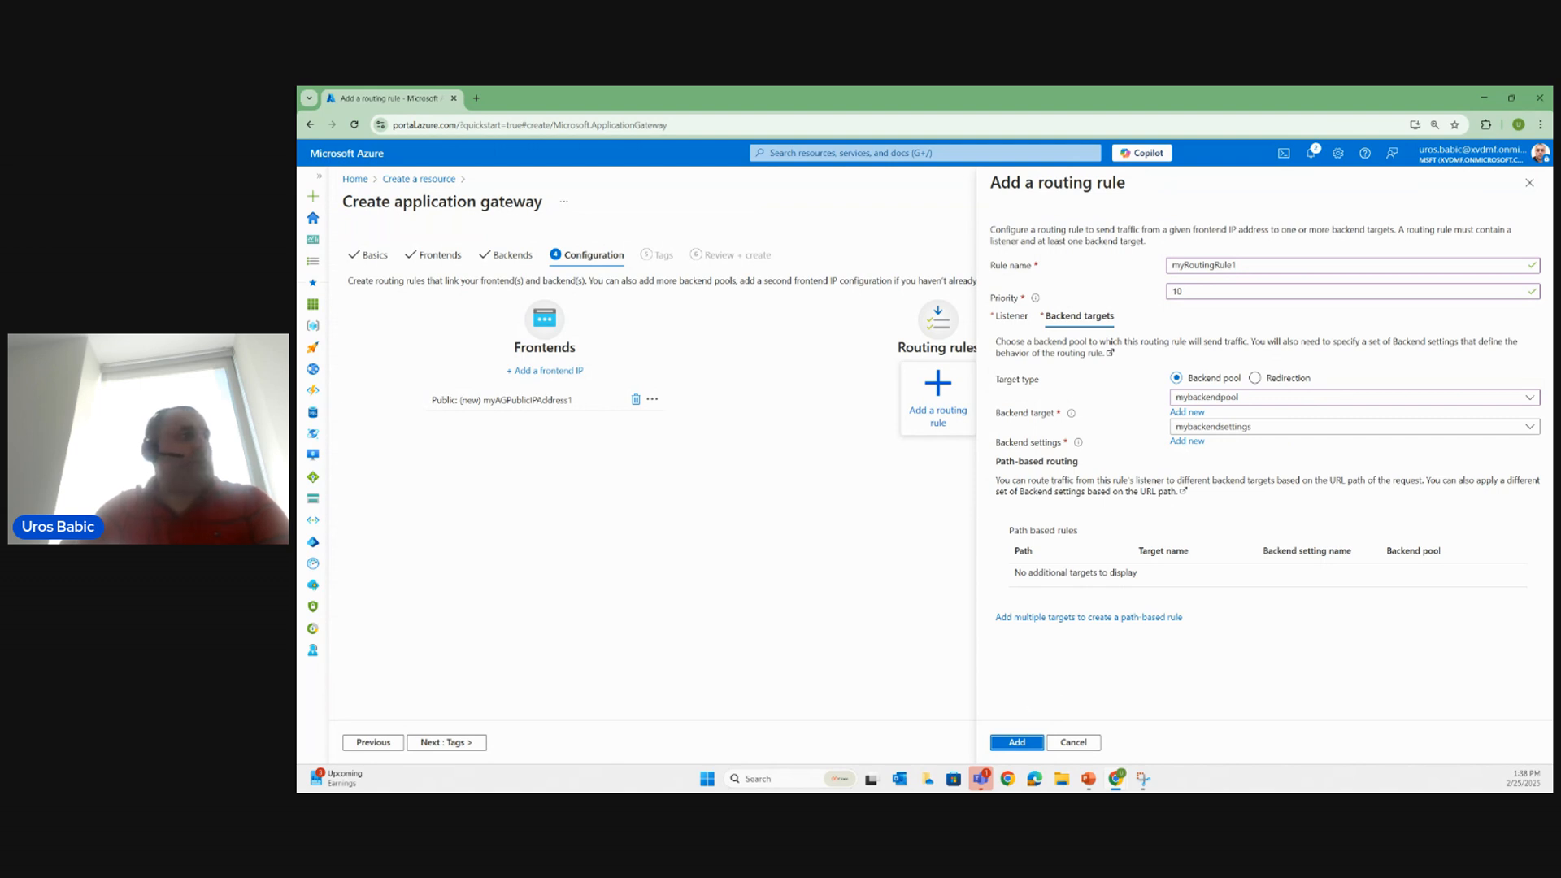
{"action": "left_click", "coordinate": [1017, 742]}
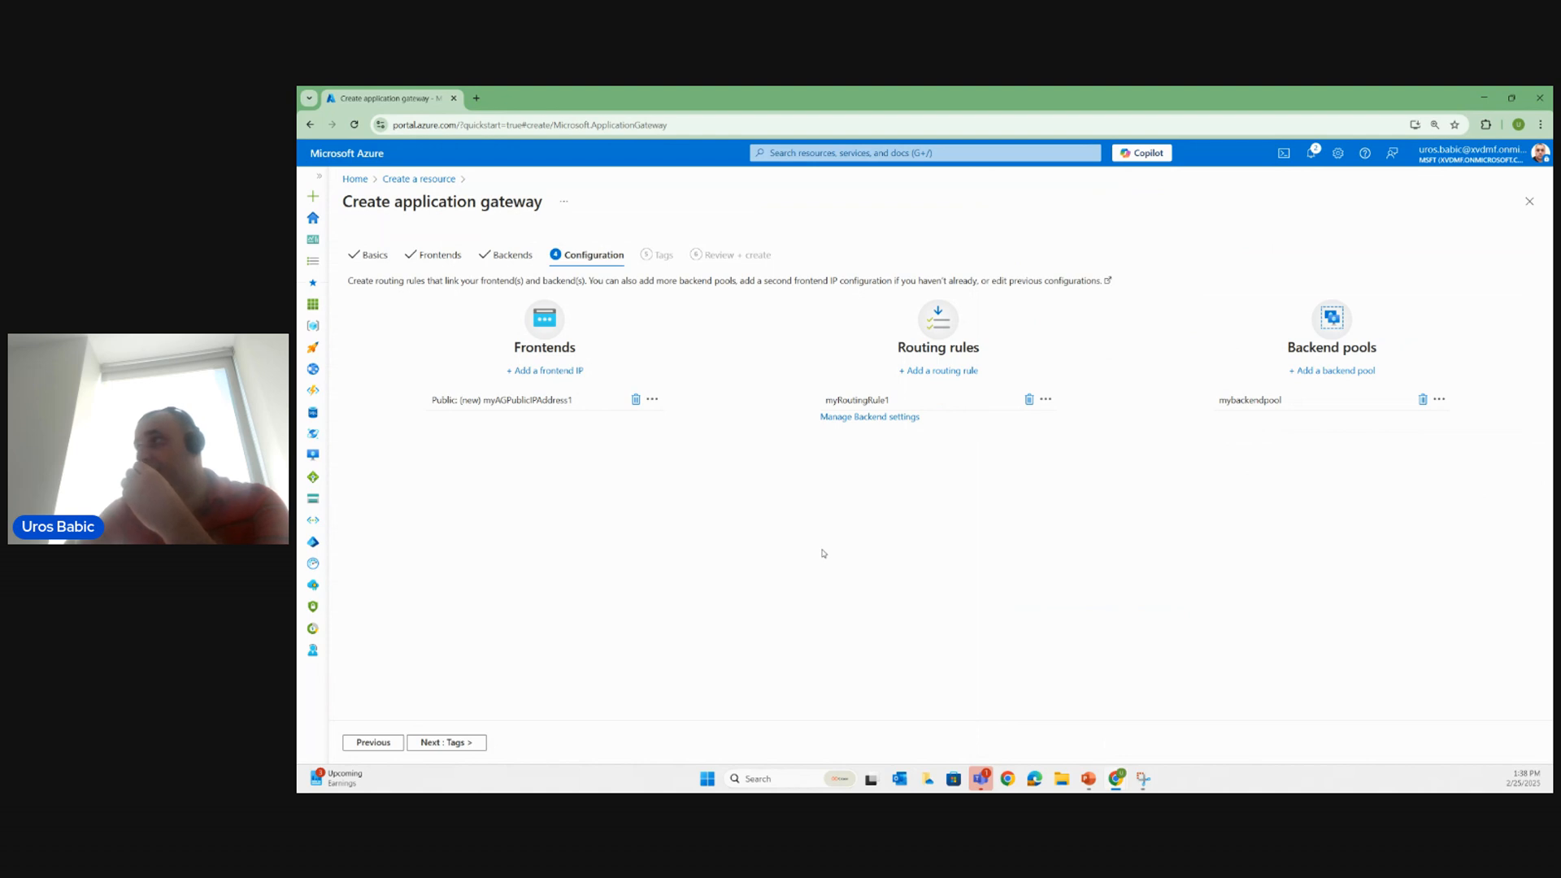
Tag the application gateway with createdBy set to AG and start its deployment.
{"action": "left_click", "coordinate": [470, 743]}
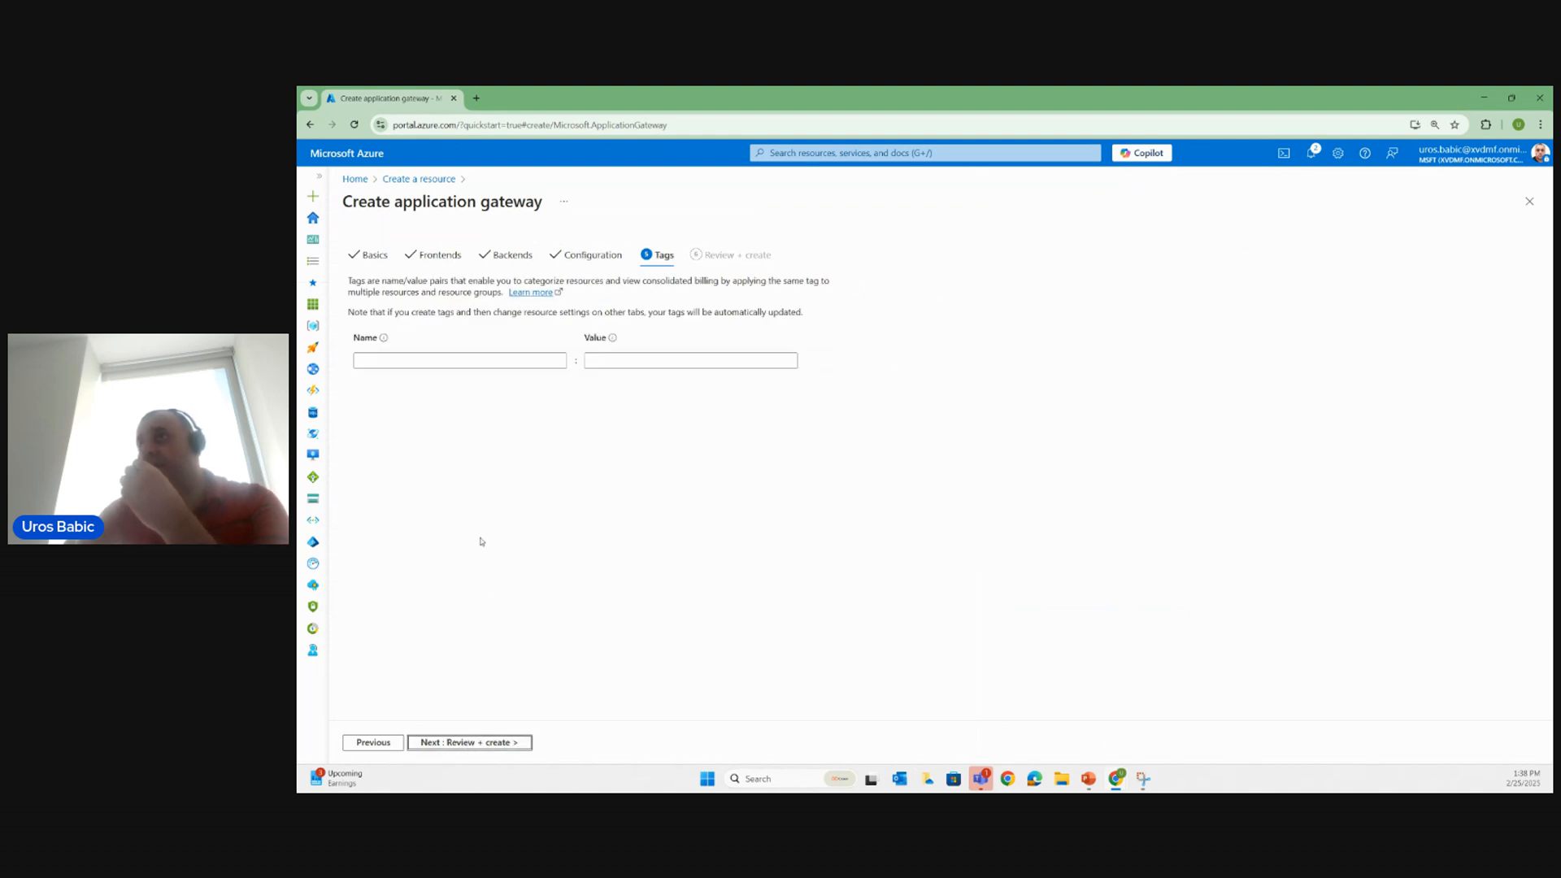
{"action": "left_click", "coordinate": [434, 358]}
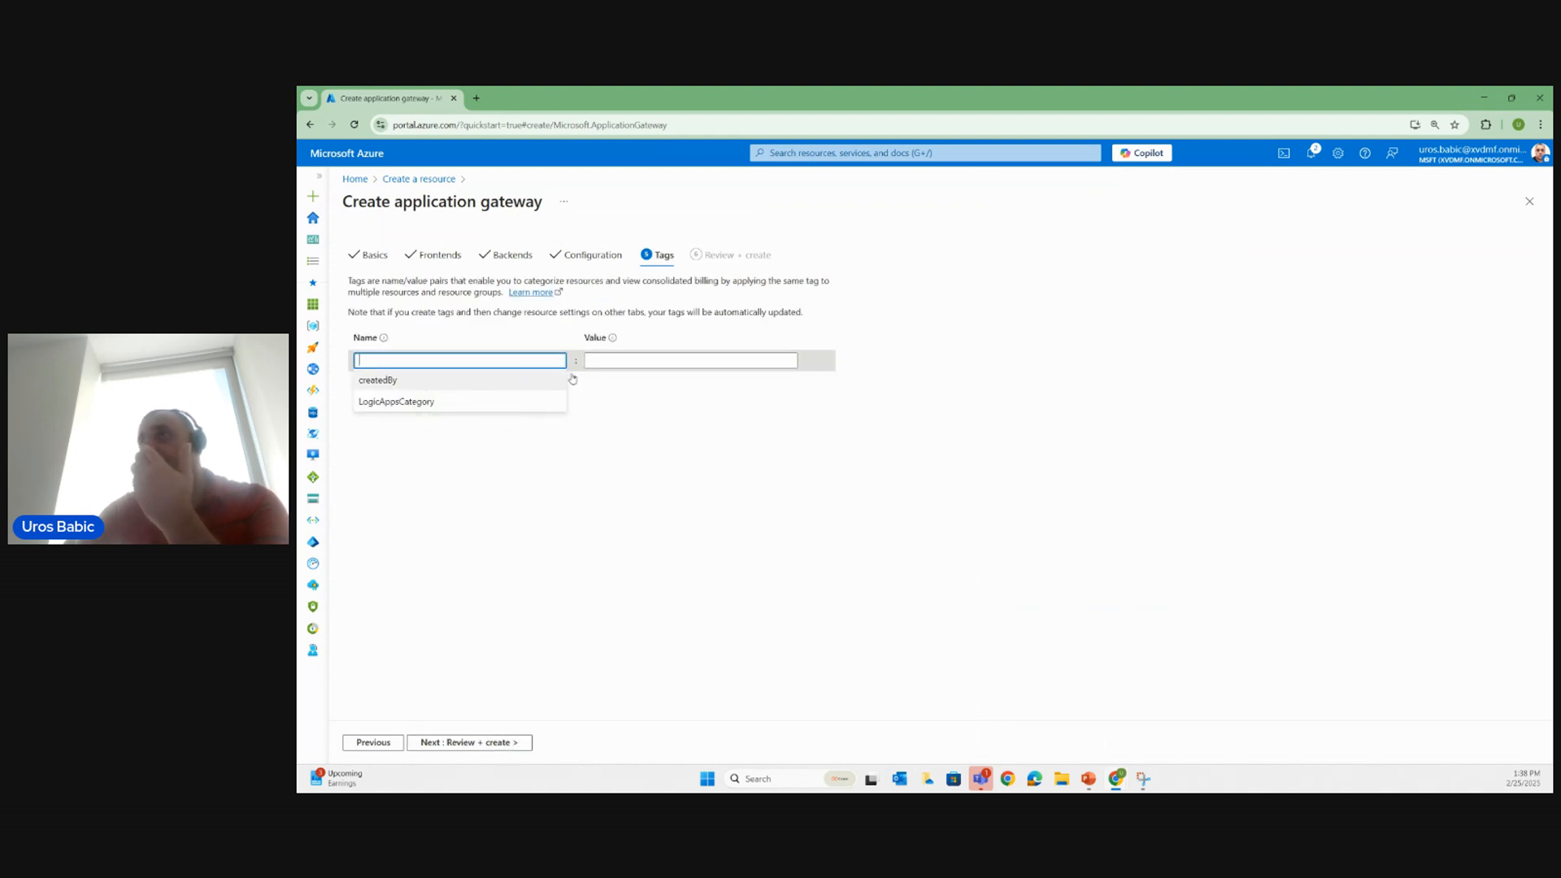
{"action": "left_click", "coordinate": [528, 379]}
{"action": "left_click", "coordinate": [643, 361]}
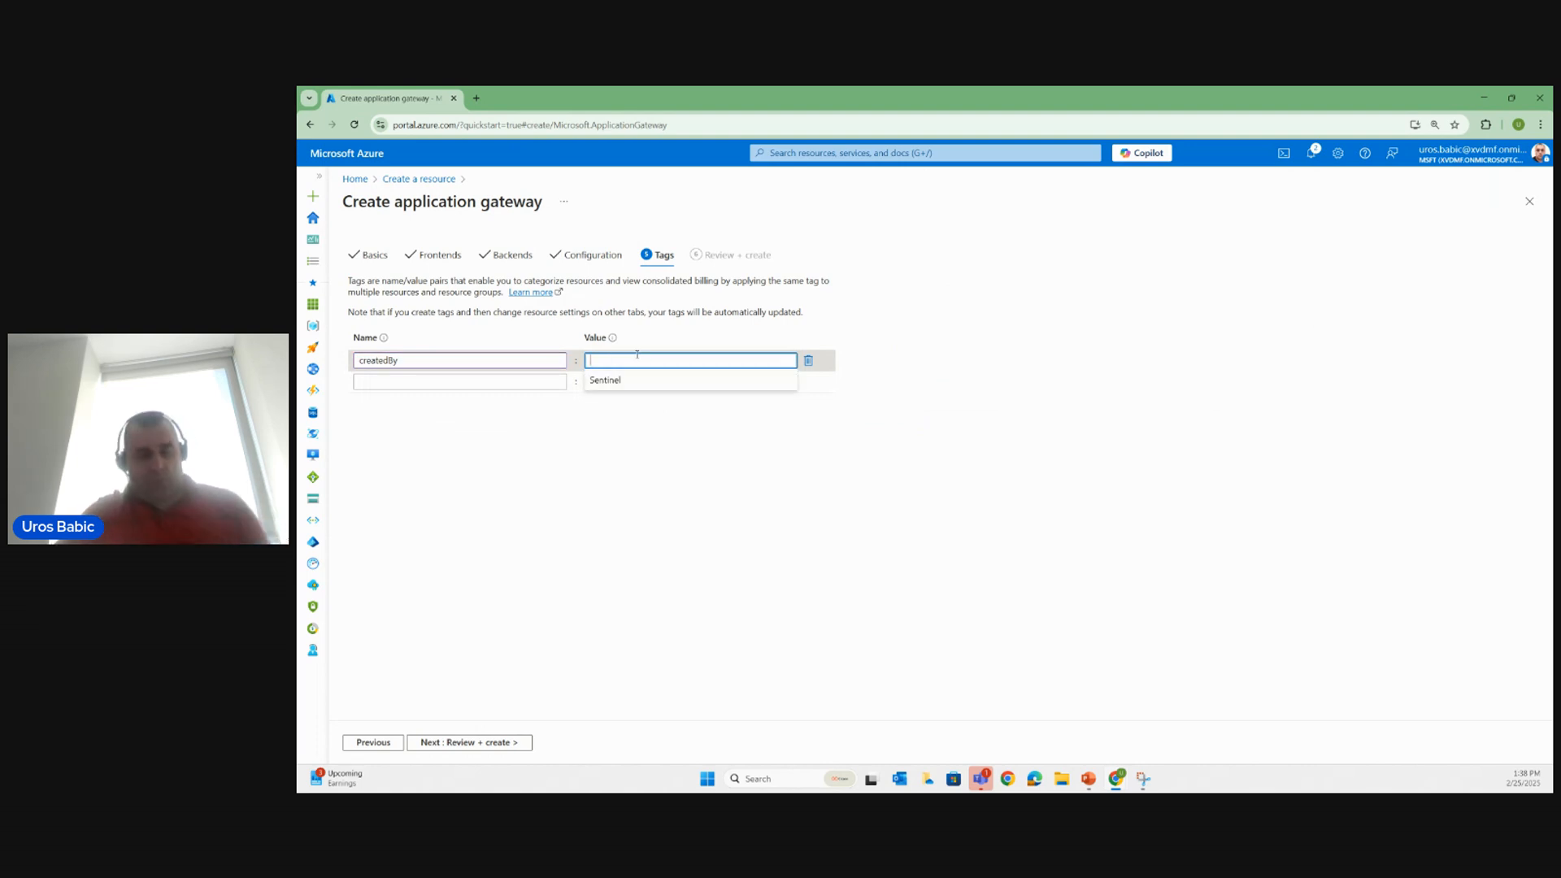
{"action": "type", "text": "AG"}
{"action": "left_click", "coordinate": [512, 741]}
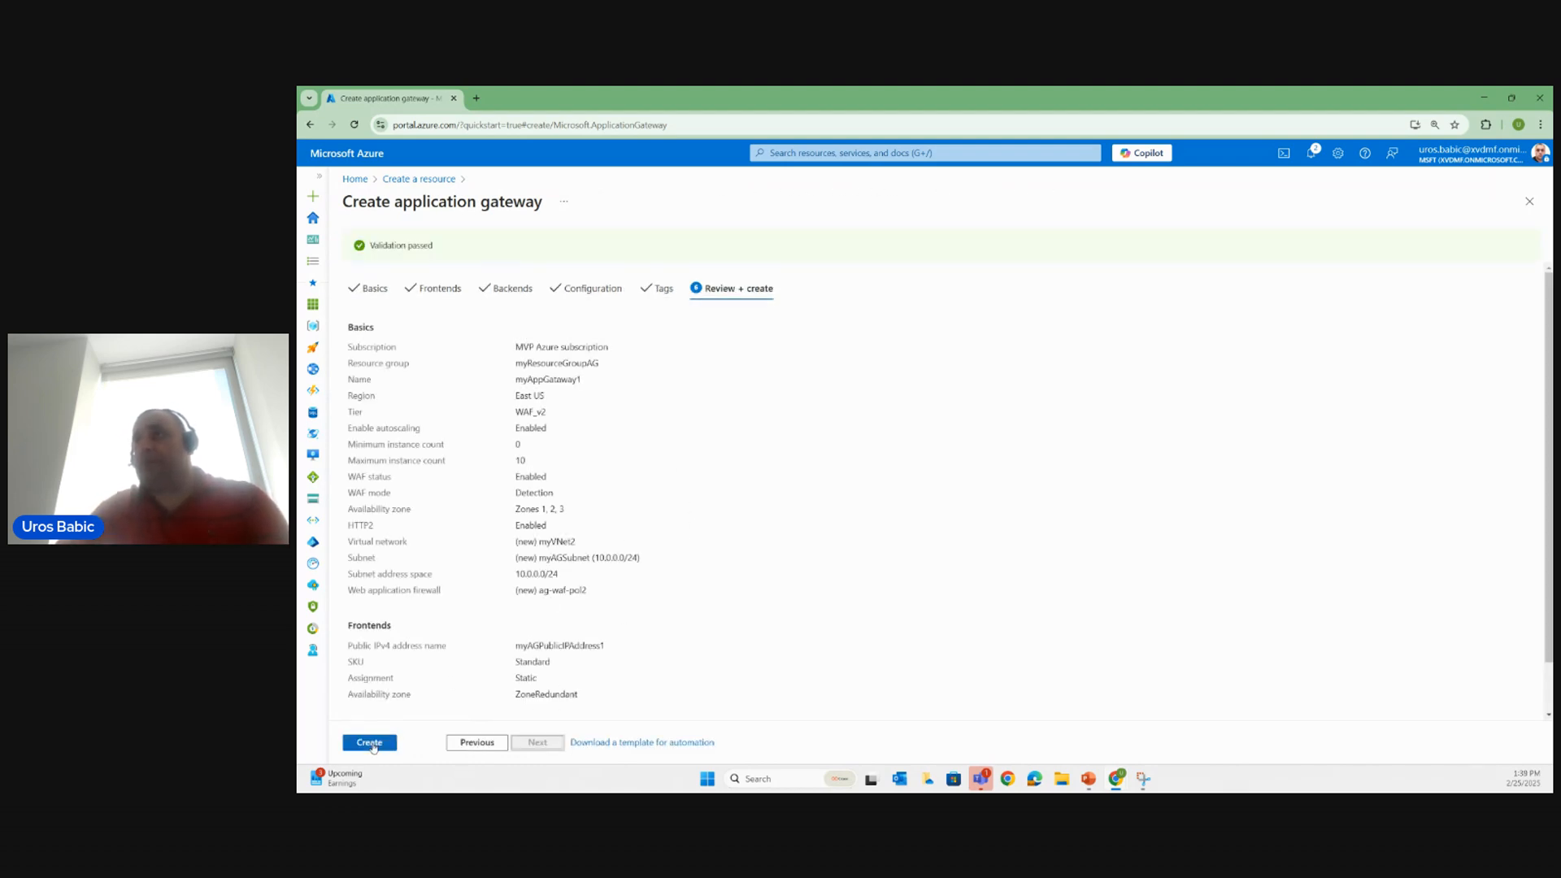
{"action": "left_click", "coordinate": [372, 744]}
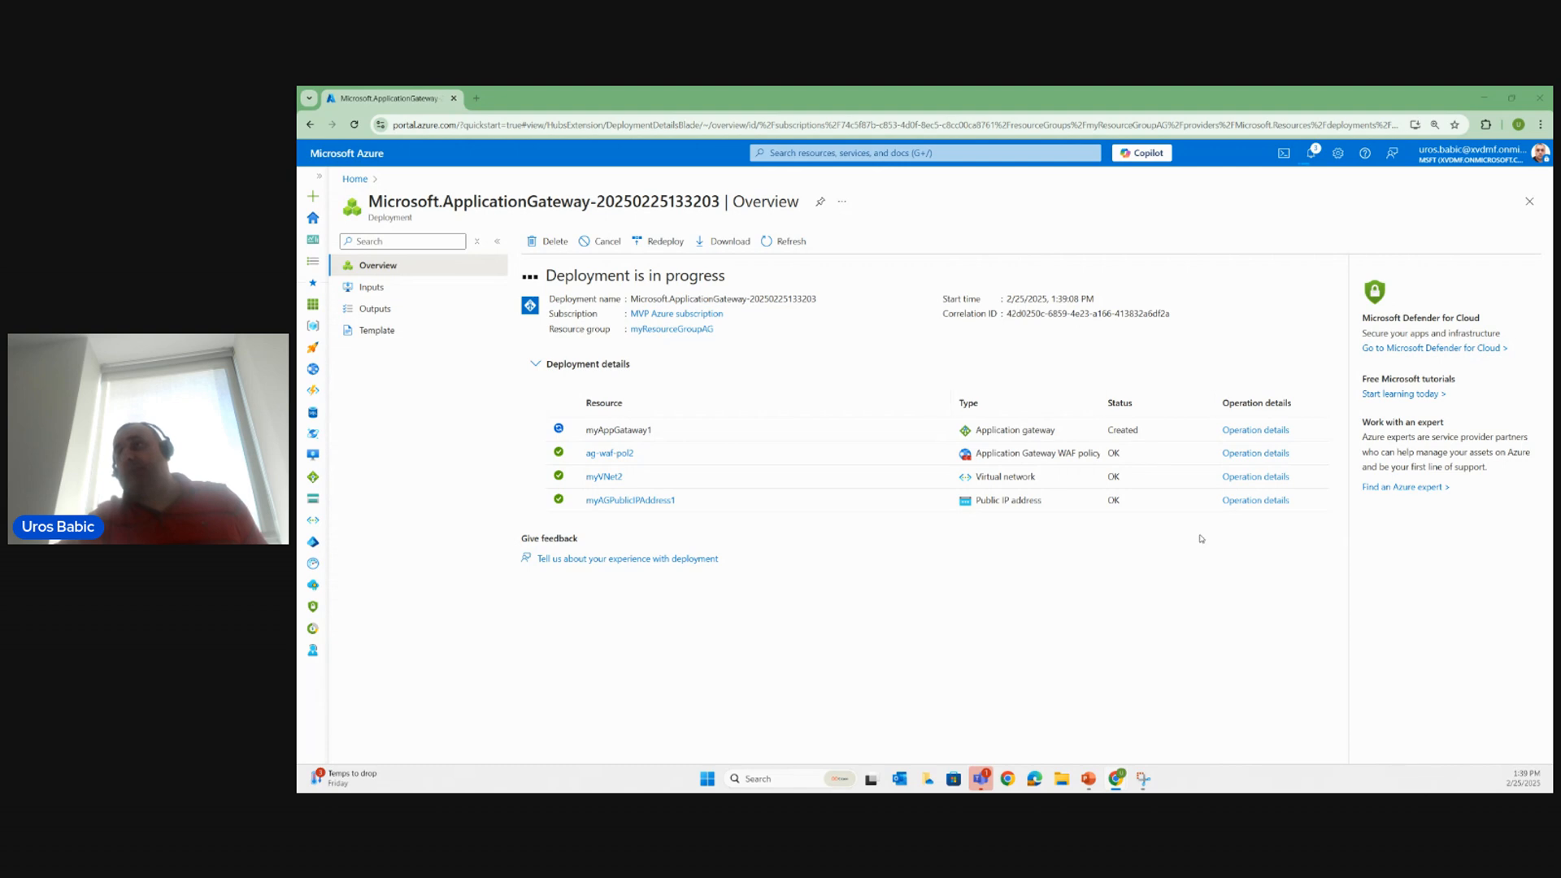
Open the ag-waf-pol policy from the Web Application Firewall policies and view its custom rules.
{"action": "left_click", "coordinate": [850, 154]}
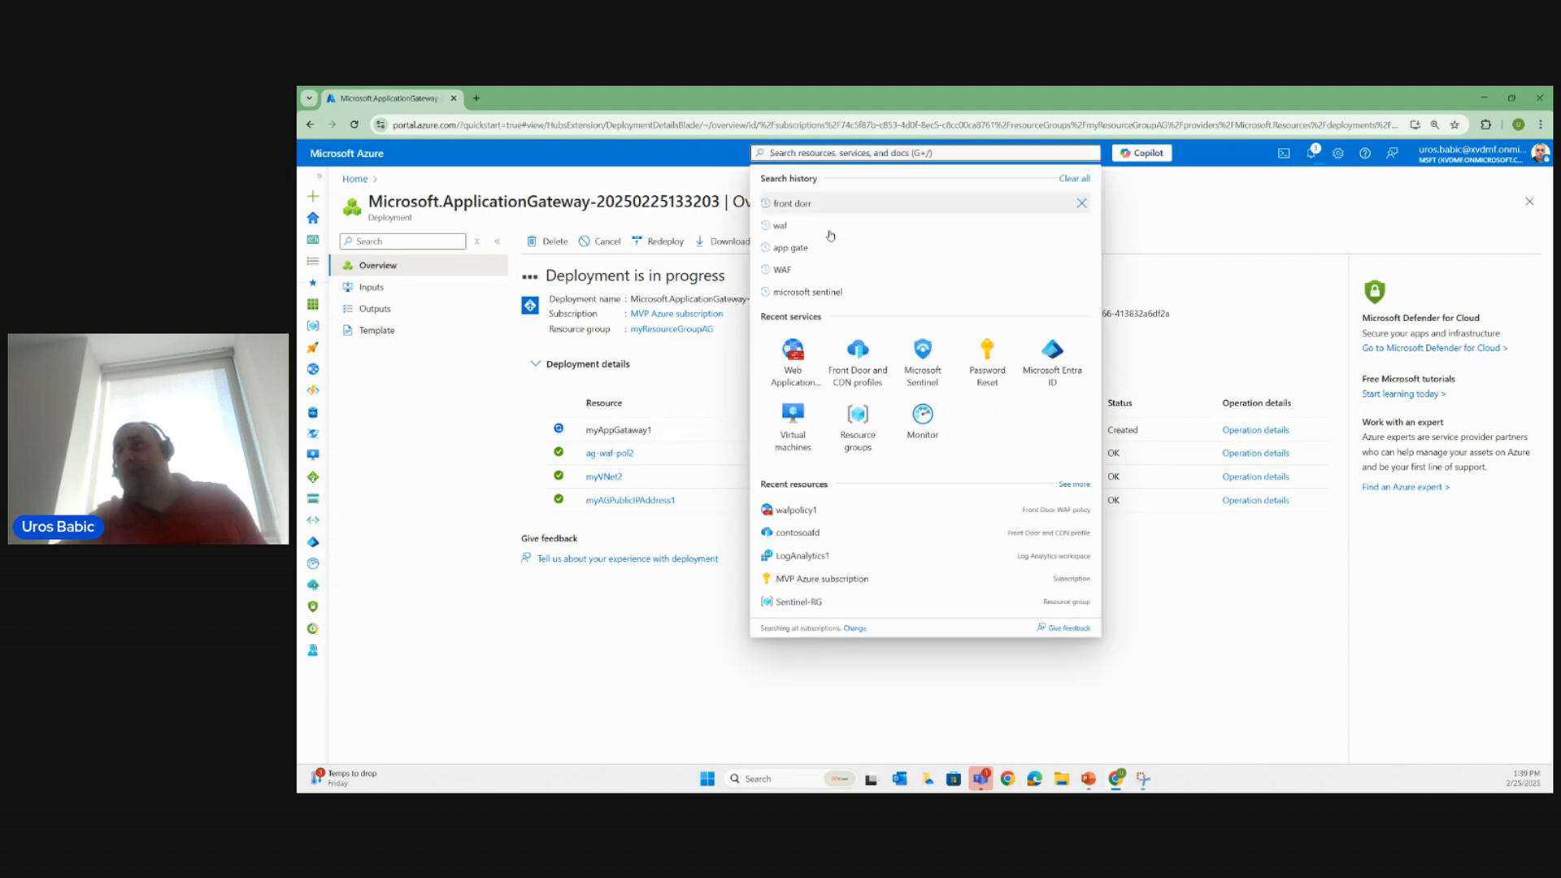
{"action": "left_click", "coordinate": [799, 357]}
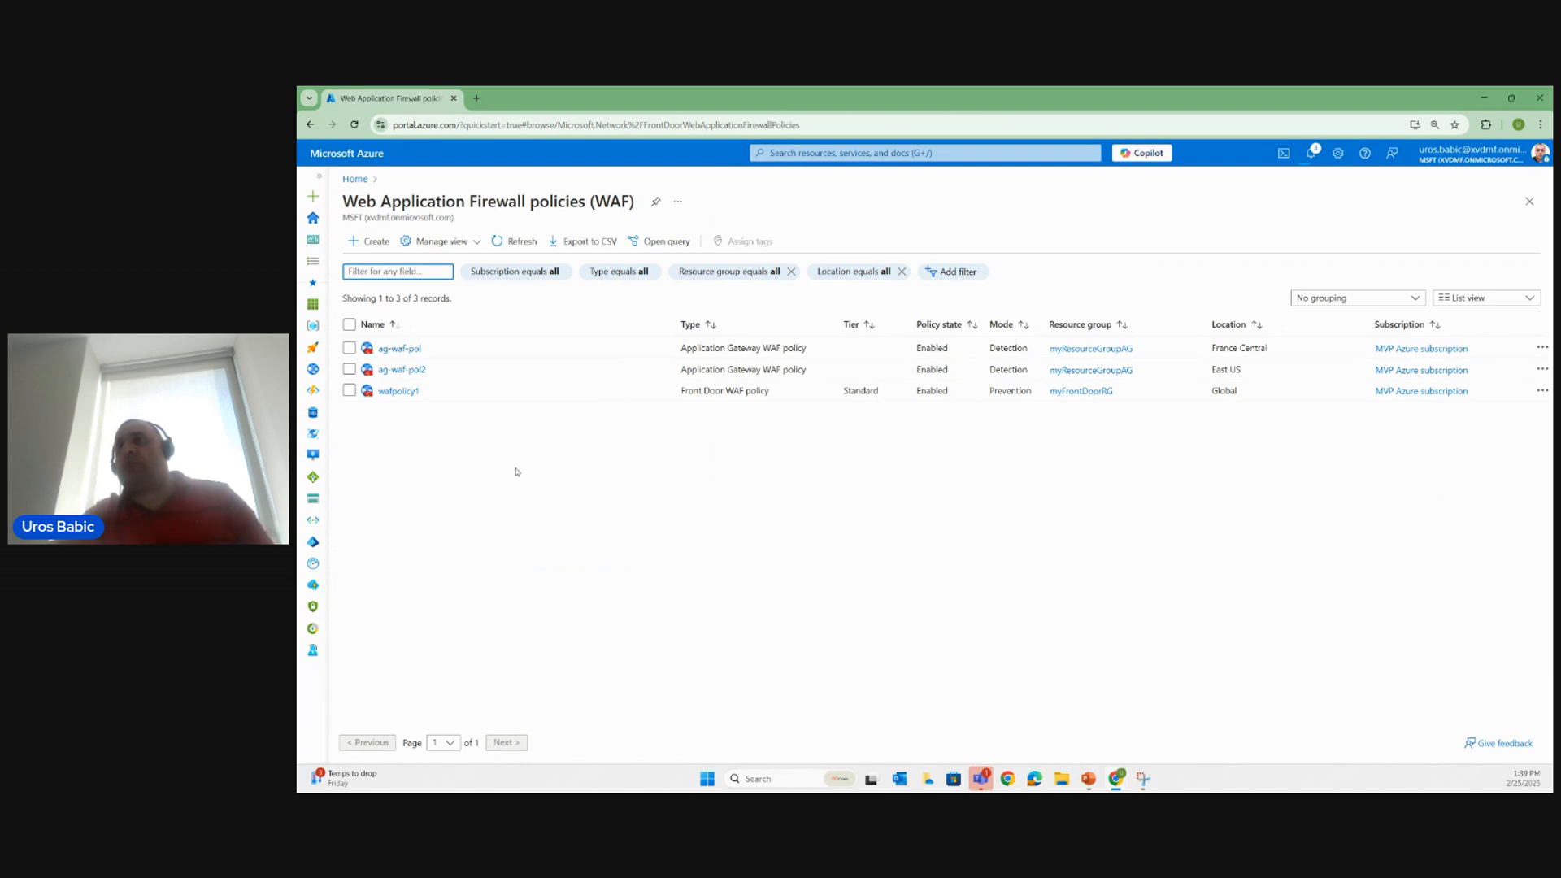
{"action": "left_click", "coordinate": [399, 348]}
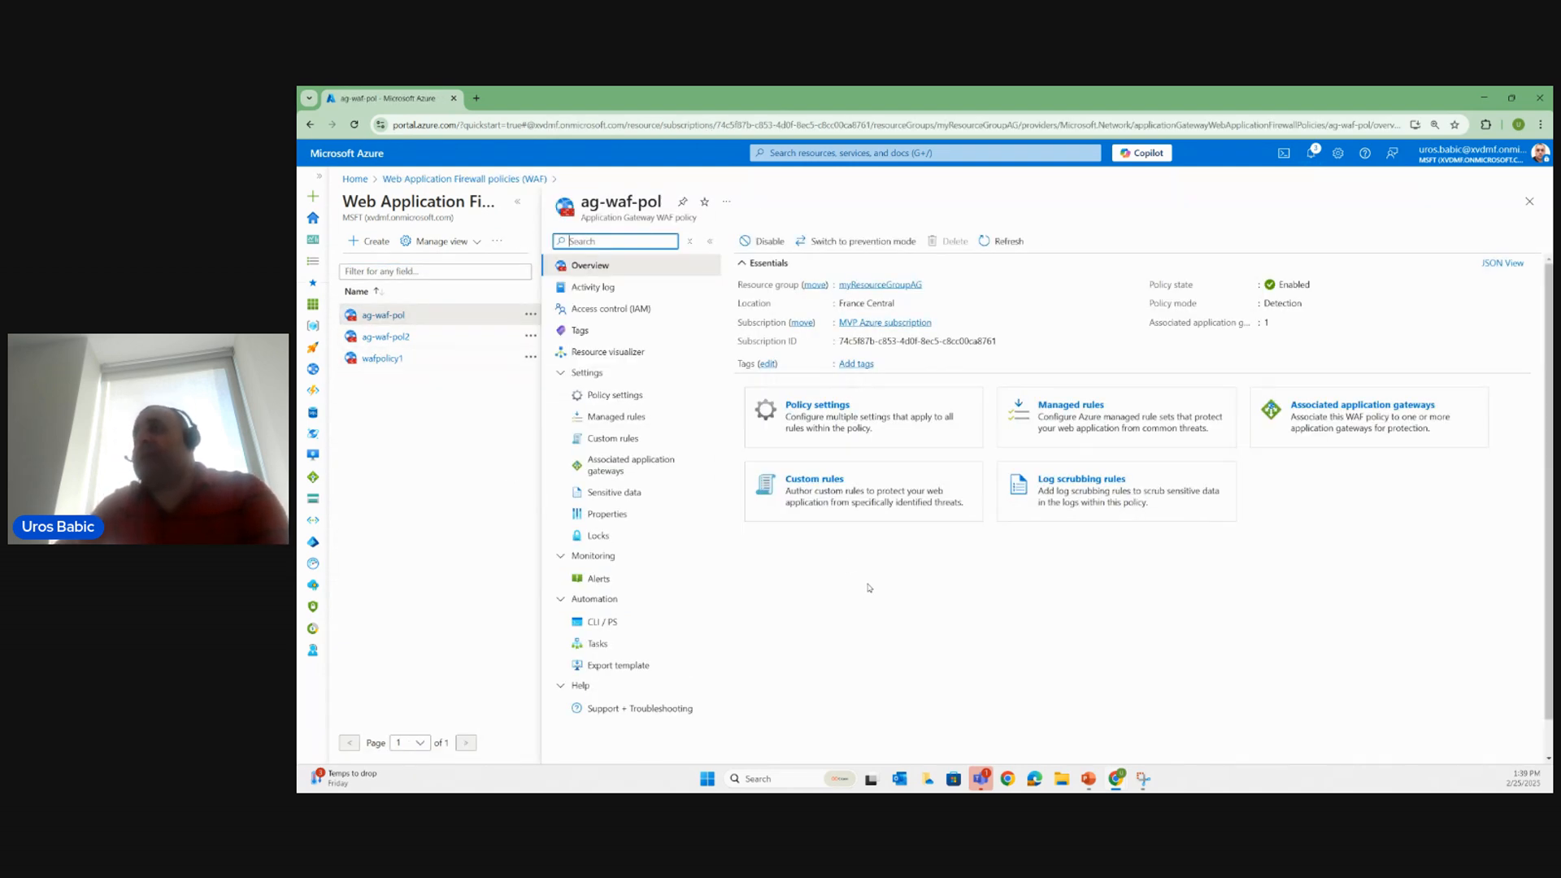
{"action": "left_click", "coordinate": [643, 444]}
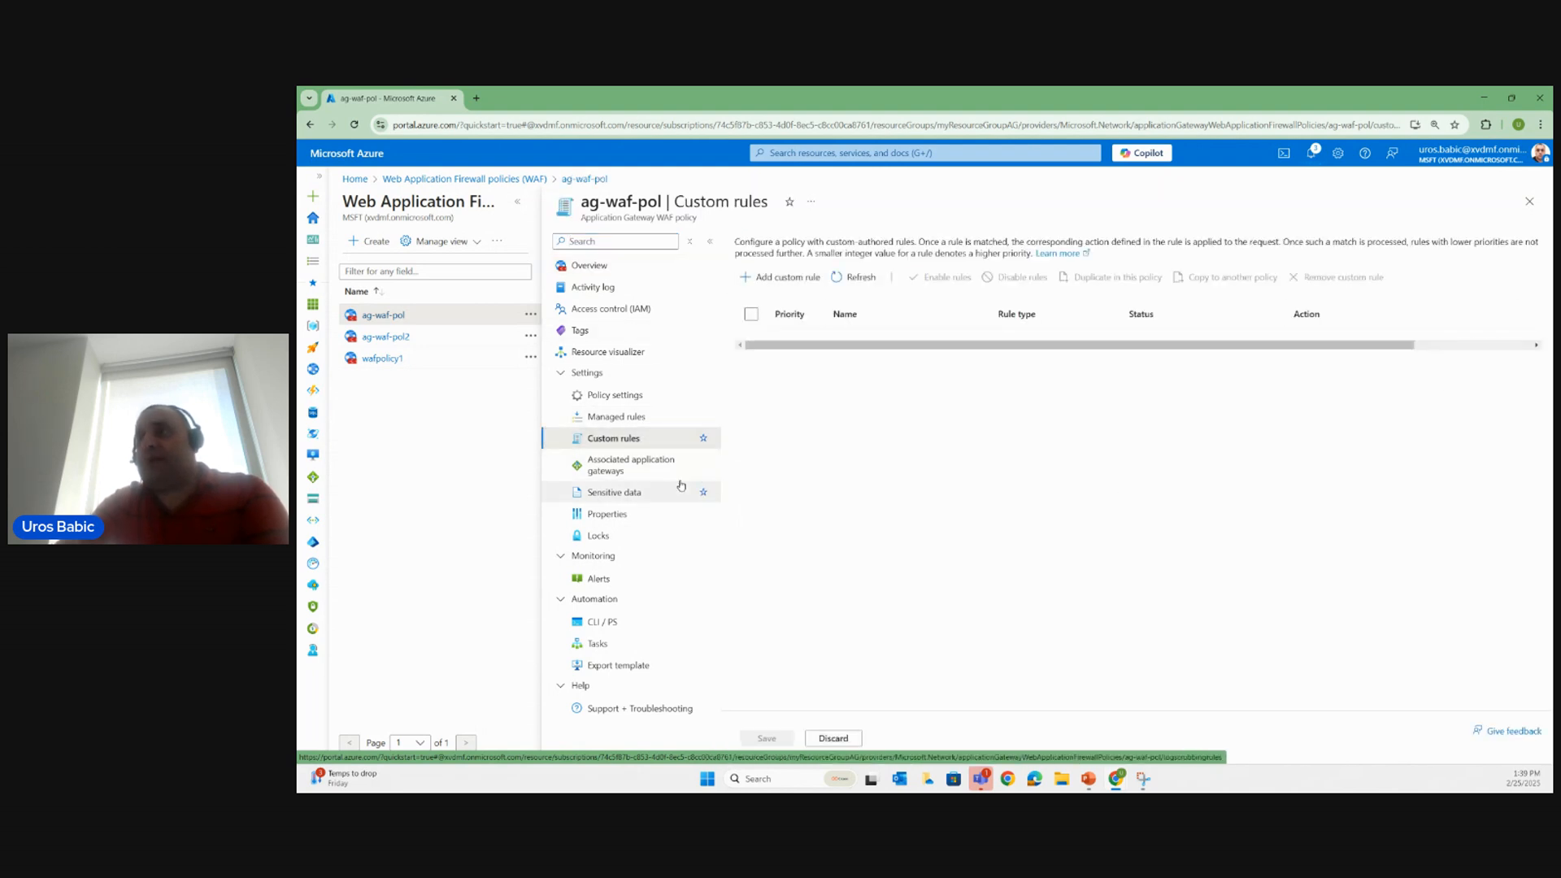
Examine the rules in the OWASP_3.2 managed rule set of the ag-waf-pol policy.
{"action": "left_click", "coordinate": [651, 423]}
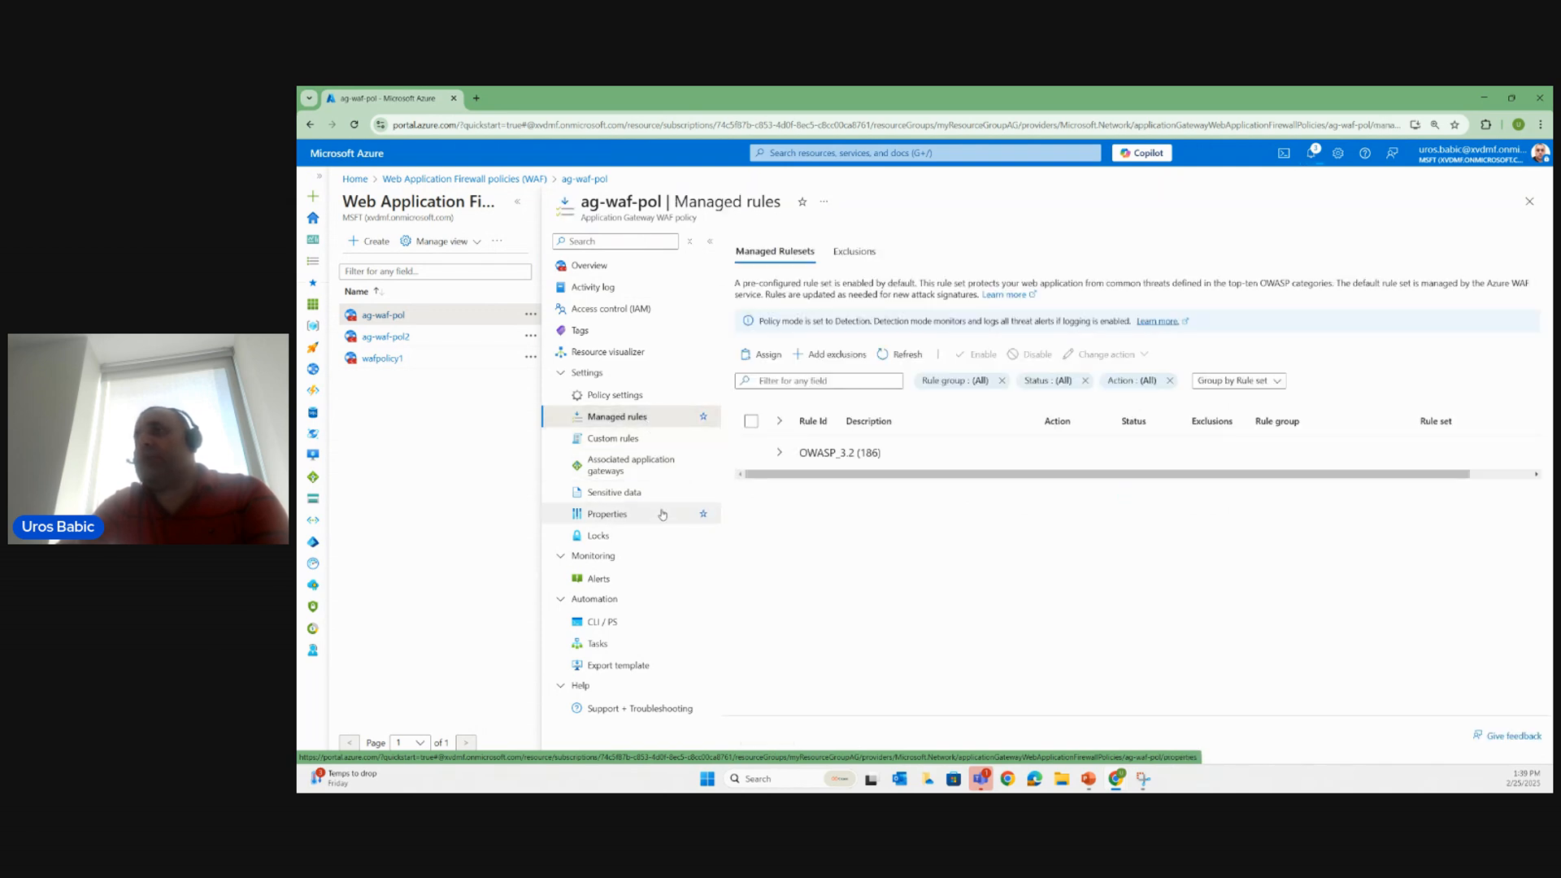
{"action": "left_click", "coordinate": [779, 453]}
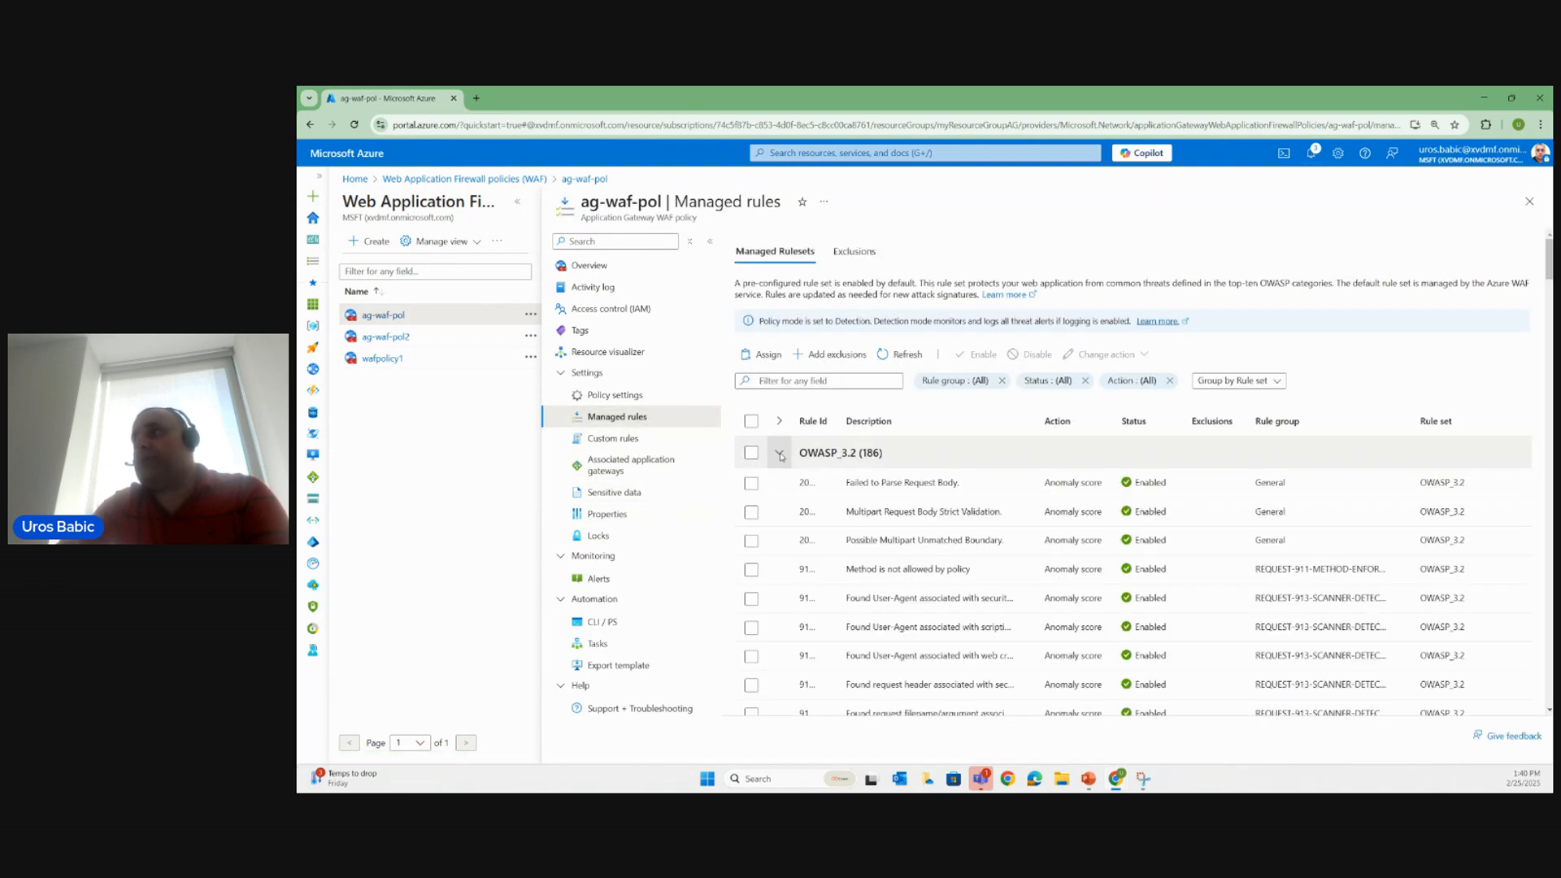
{"action": "scroll", "coordinate": [952, 648], "scroll_direction": "down", "scroll_amount": 3}
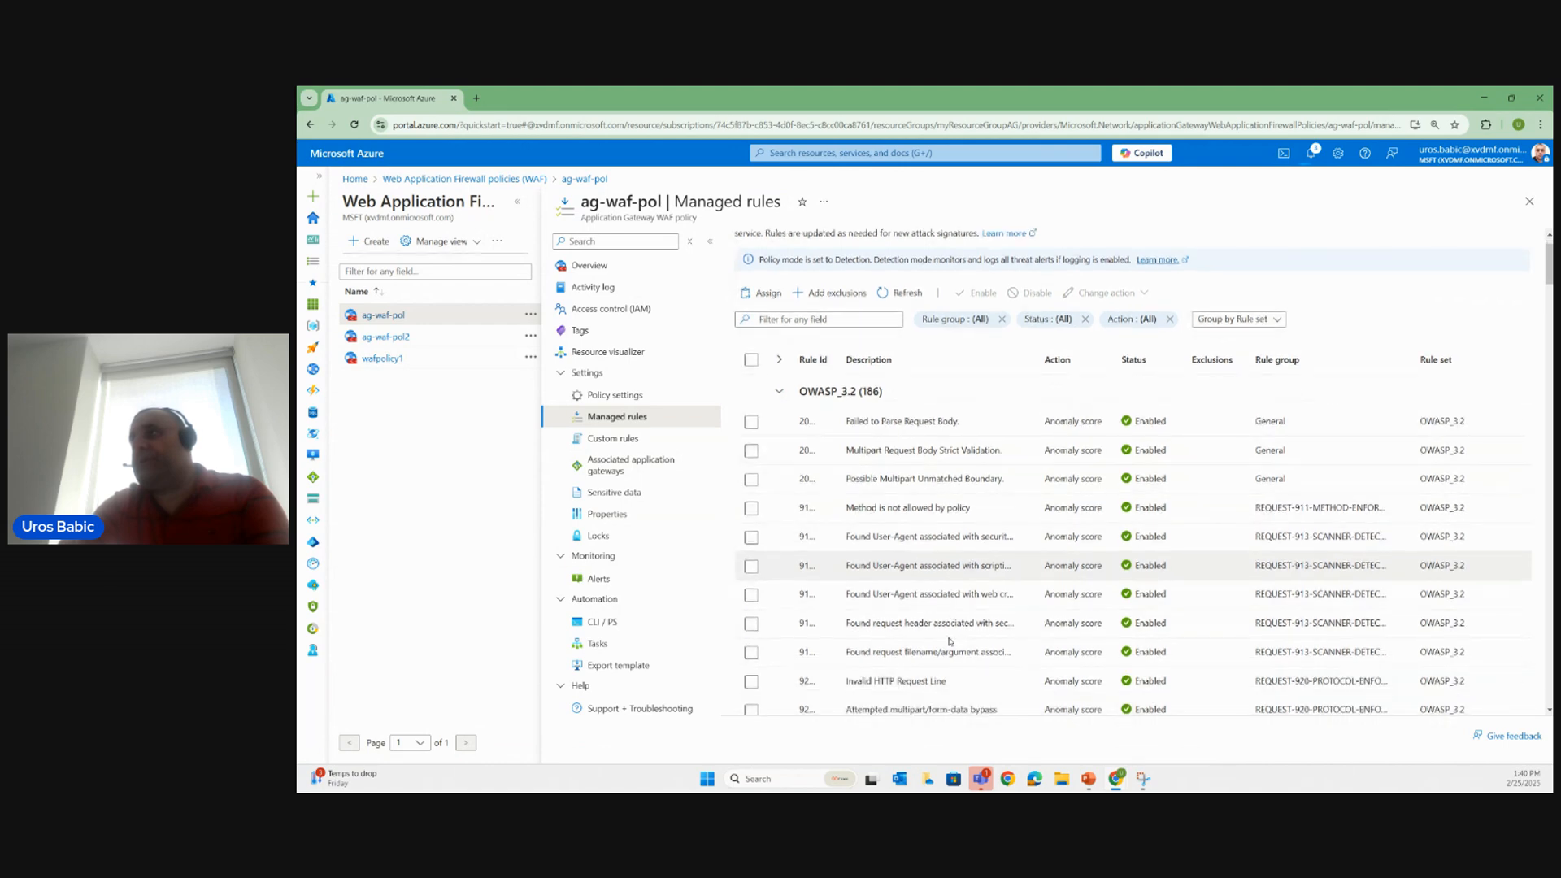
{"action": "scroll", "coordinate": [949, 642], "scroll_direction": "up", "scroll_amount": 2}
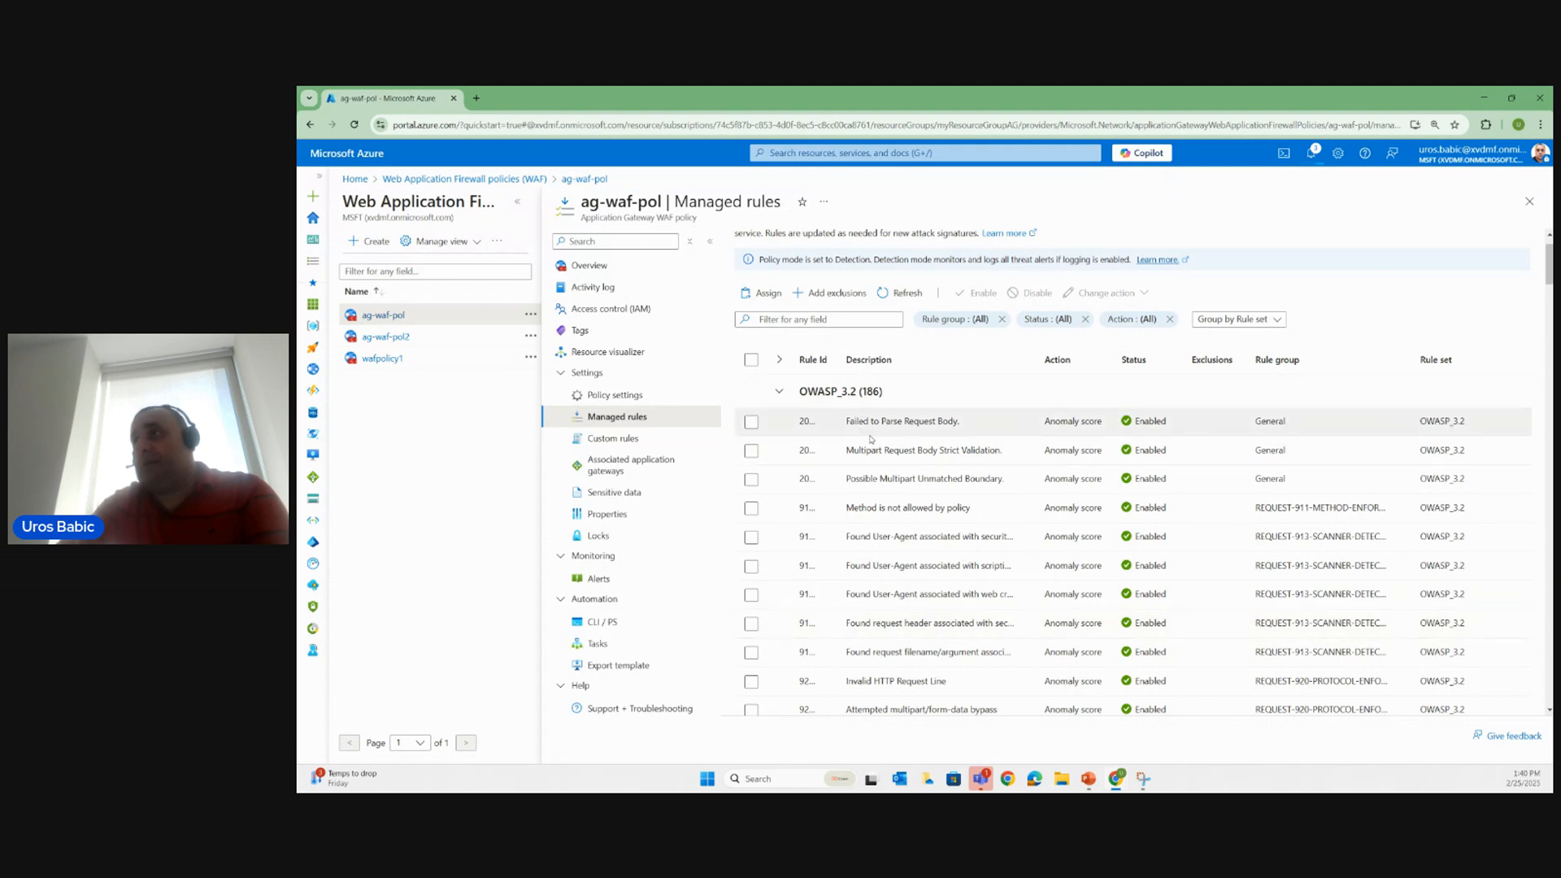
{"action": "scroll", "coordinate": [884, 490], "scroll_direction": "down", "scroll_amount": 2}
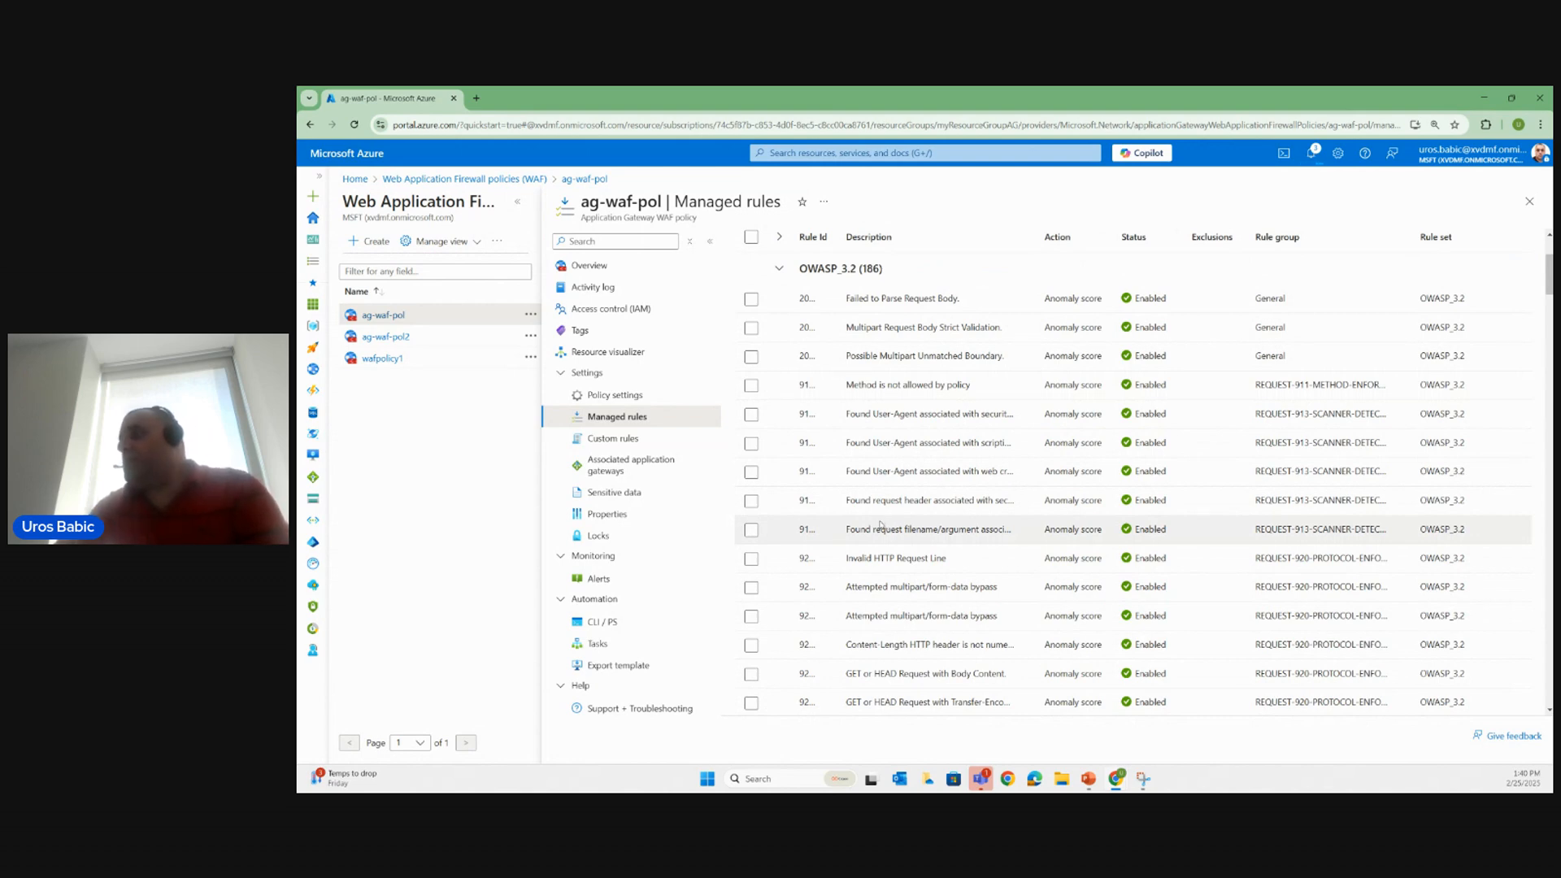
{"action": "scroll", "coordinate": [880, 523], "scroll_direction": "up", "scroll_amount": 3}
{"action": "scroll", "coordinate": [879, 521], "scroll_direction": "down", "scroll_amount": 1}
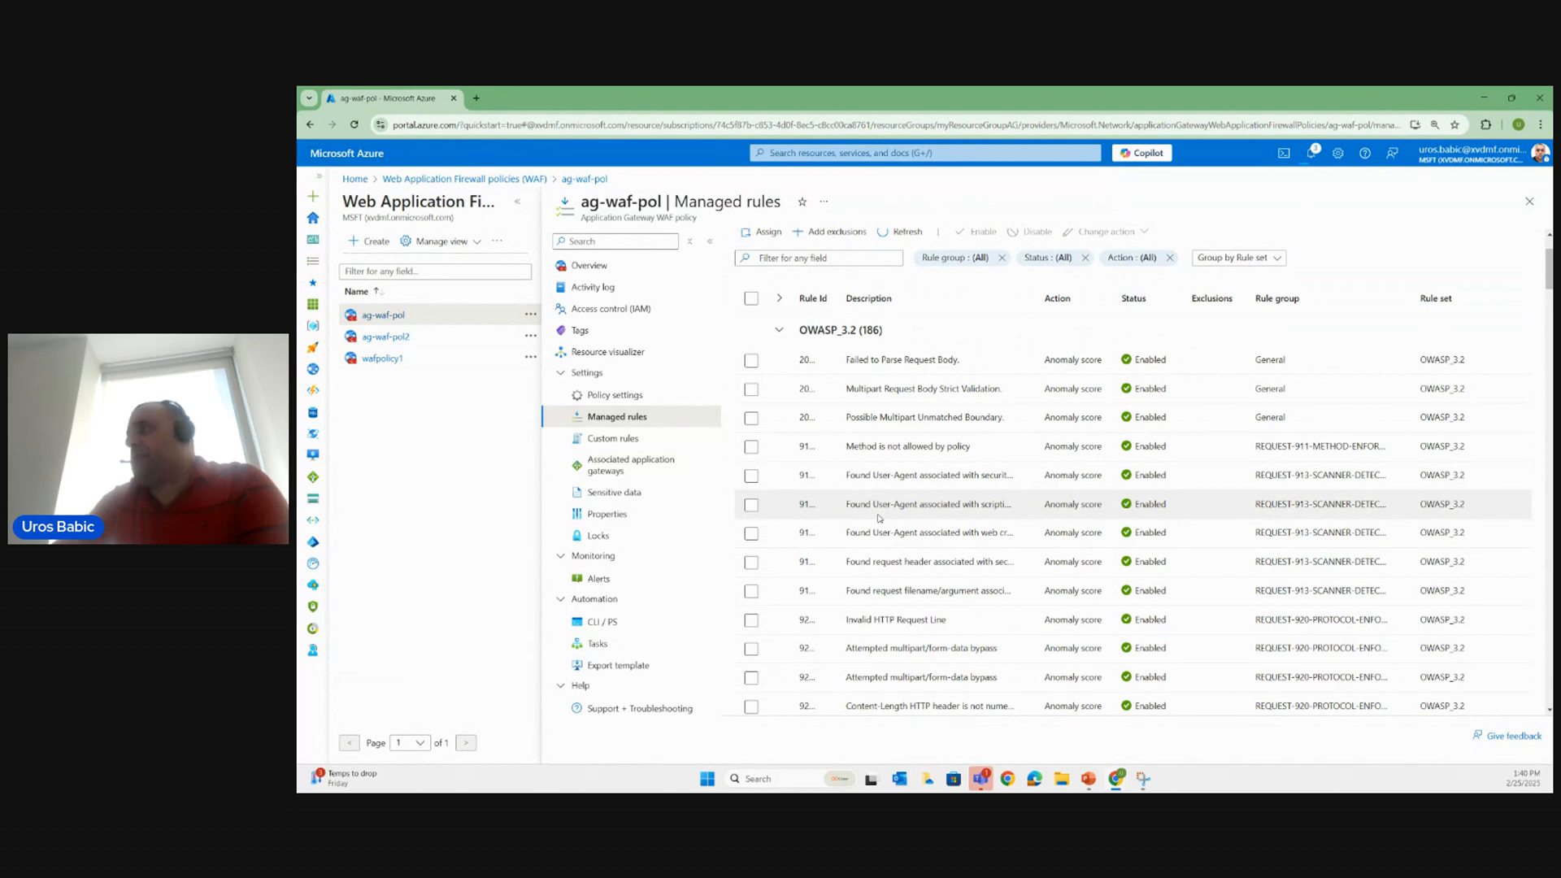
{"action": "scroll", "coordinate": [879, 518], "scroll_direction": "down", "scroll_amount": 3}
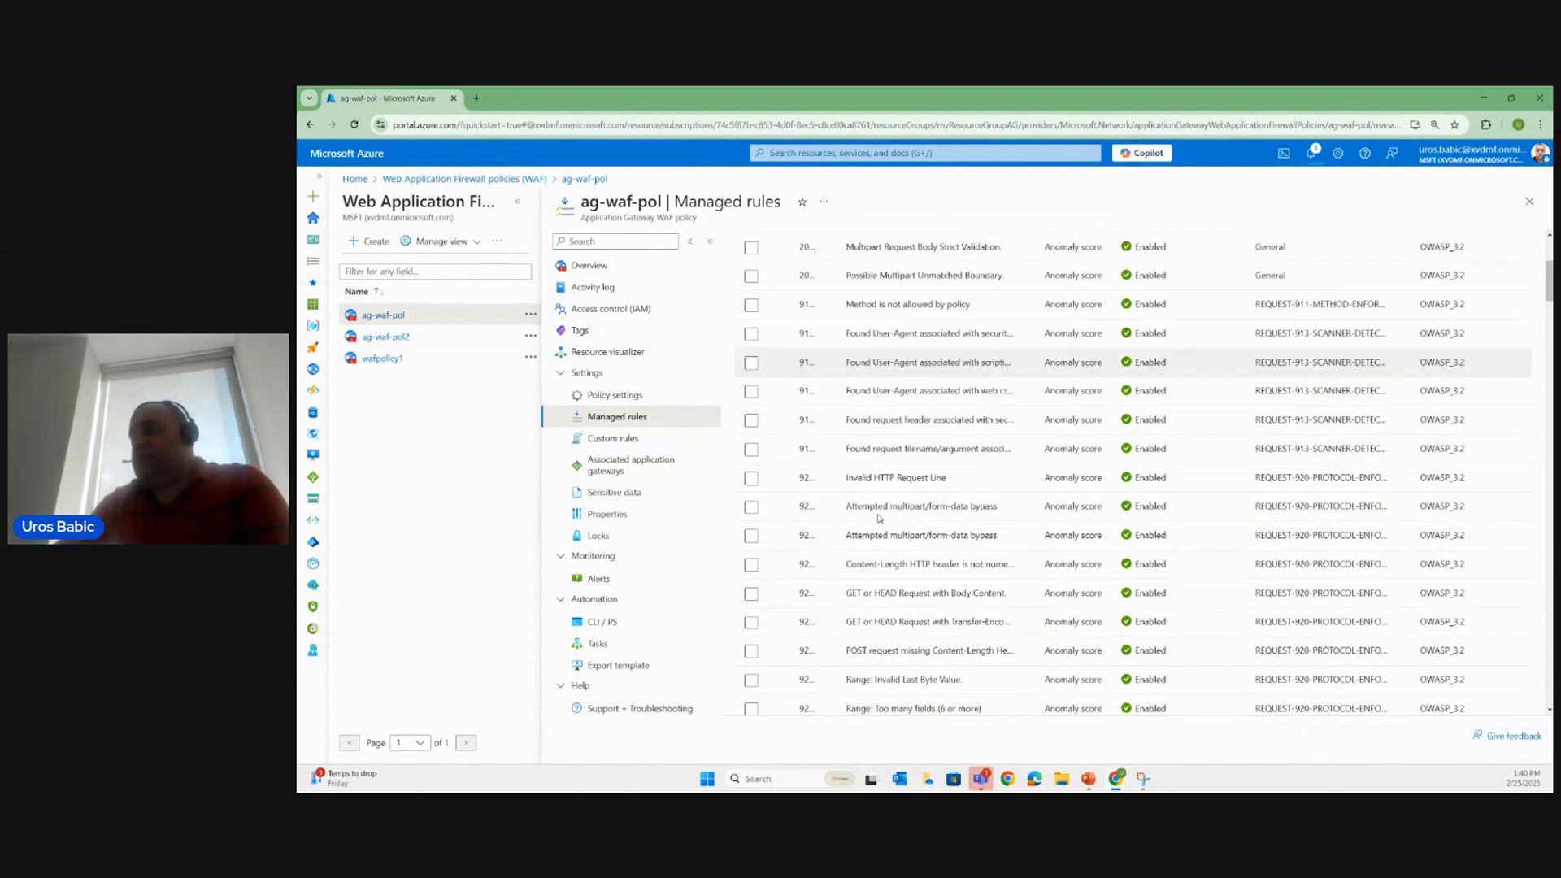
{"action": "scroll", "coordinate": [813, 496], "scroll_direction": "up", "scroll_amount": 6}
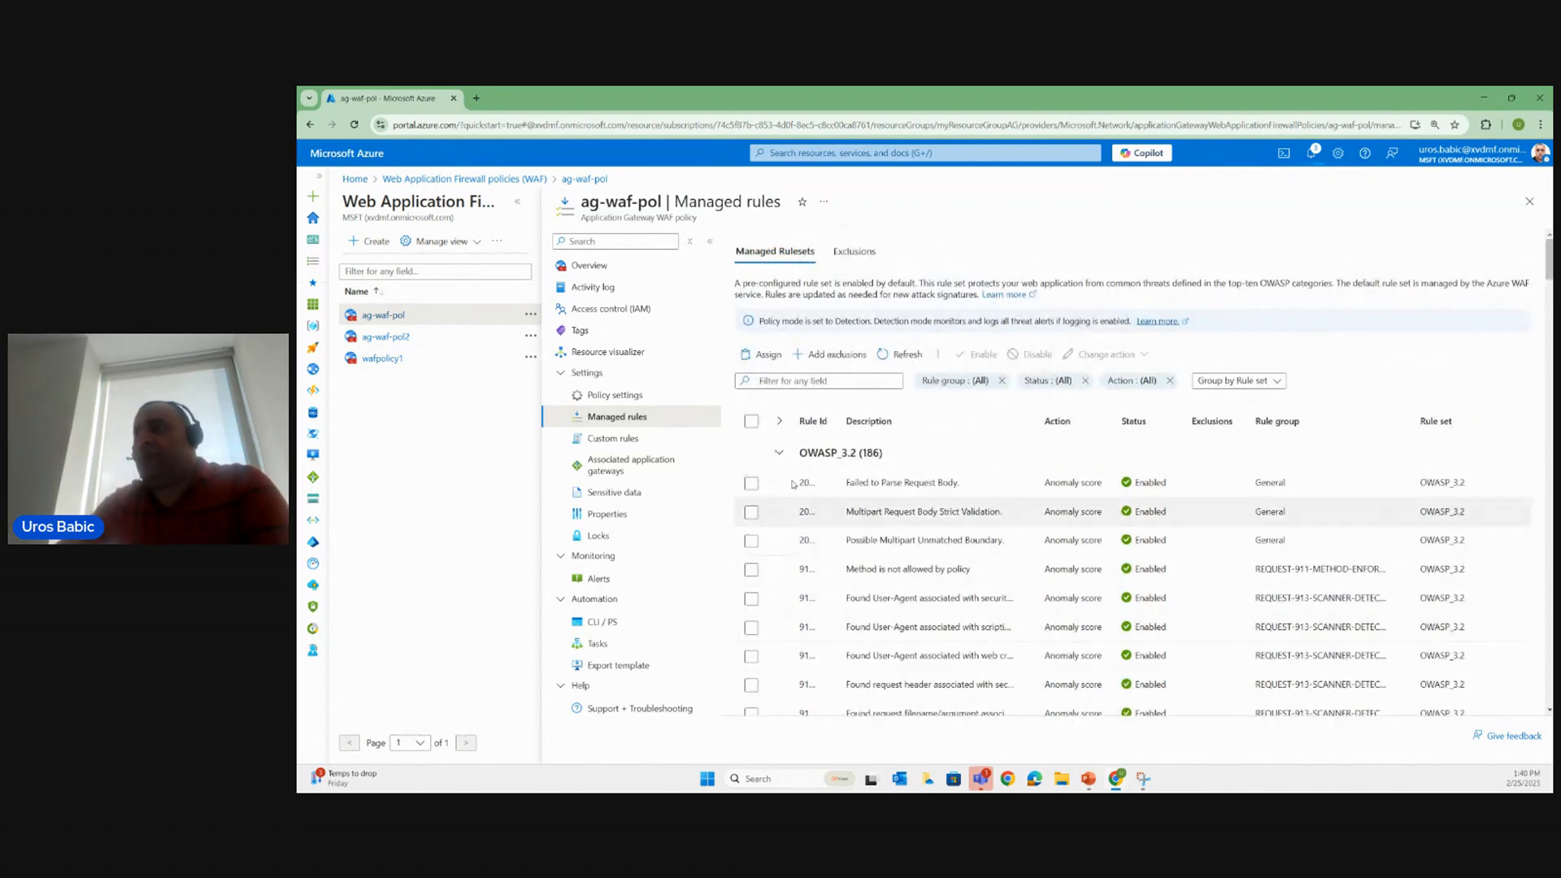
View the policy's associated application gateways and check the form for associating another gateway, closing it without adding one.
{"action": "left_click", "coordinate": [615, 470]}
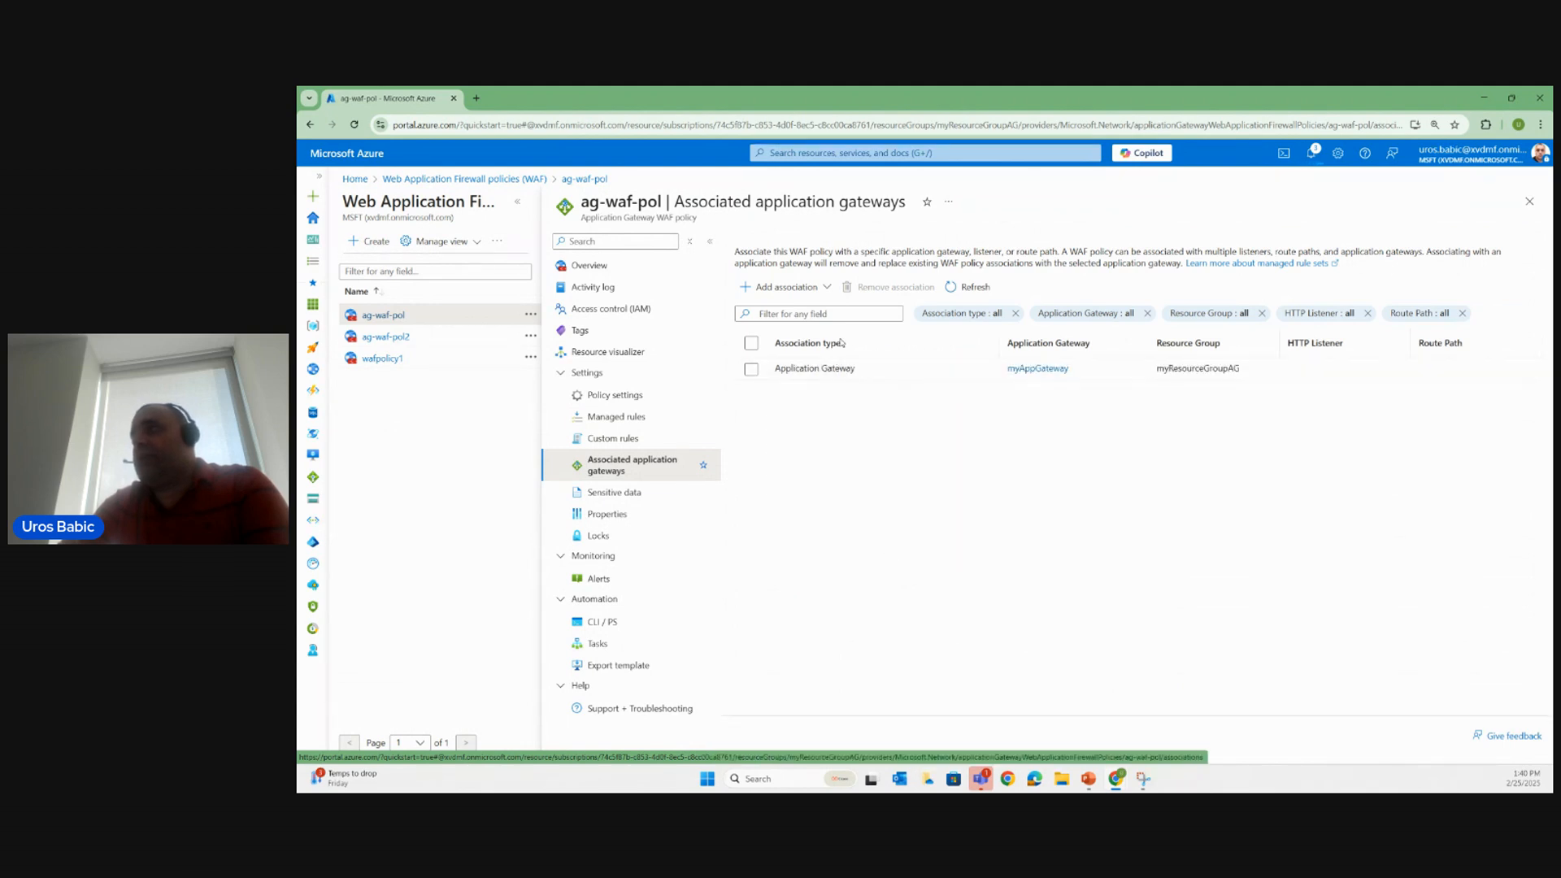
{"action": "left_click", "coordinate": [799, 290]}
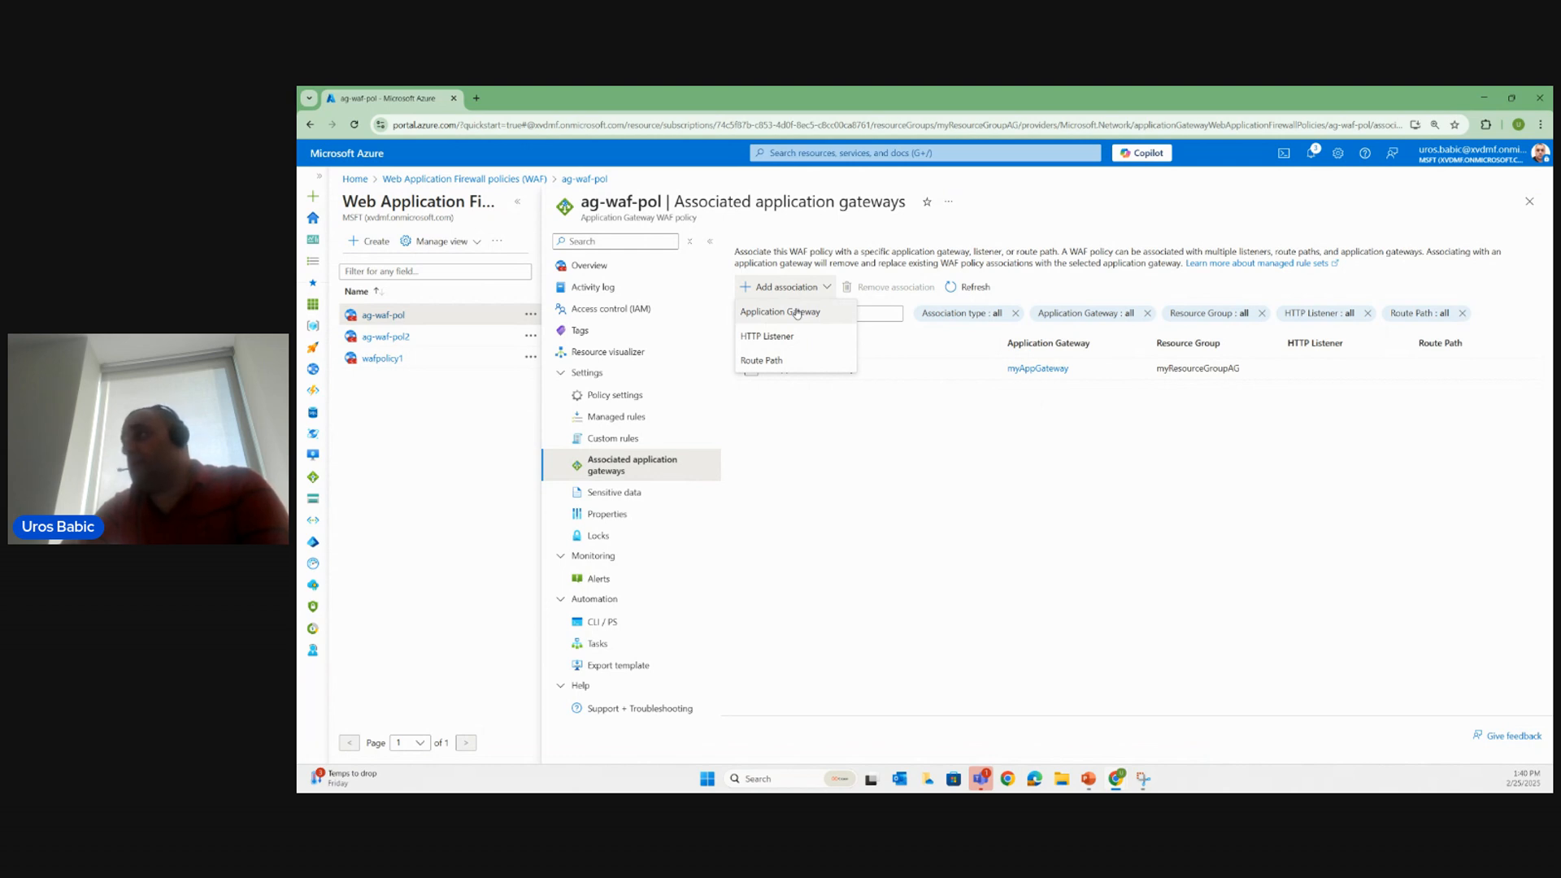
{"action": "left_click", "coordinate": [797, 313]}
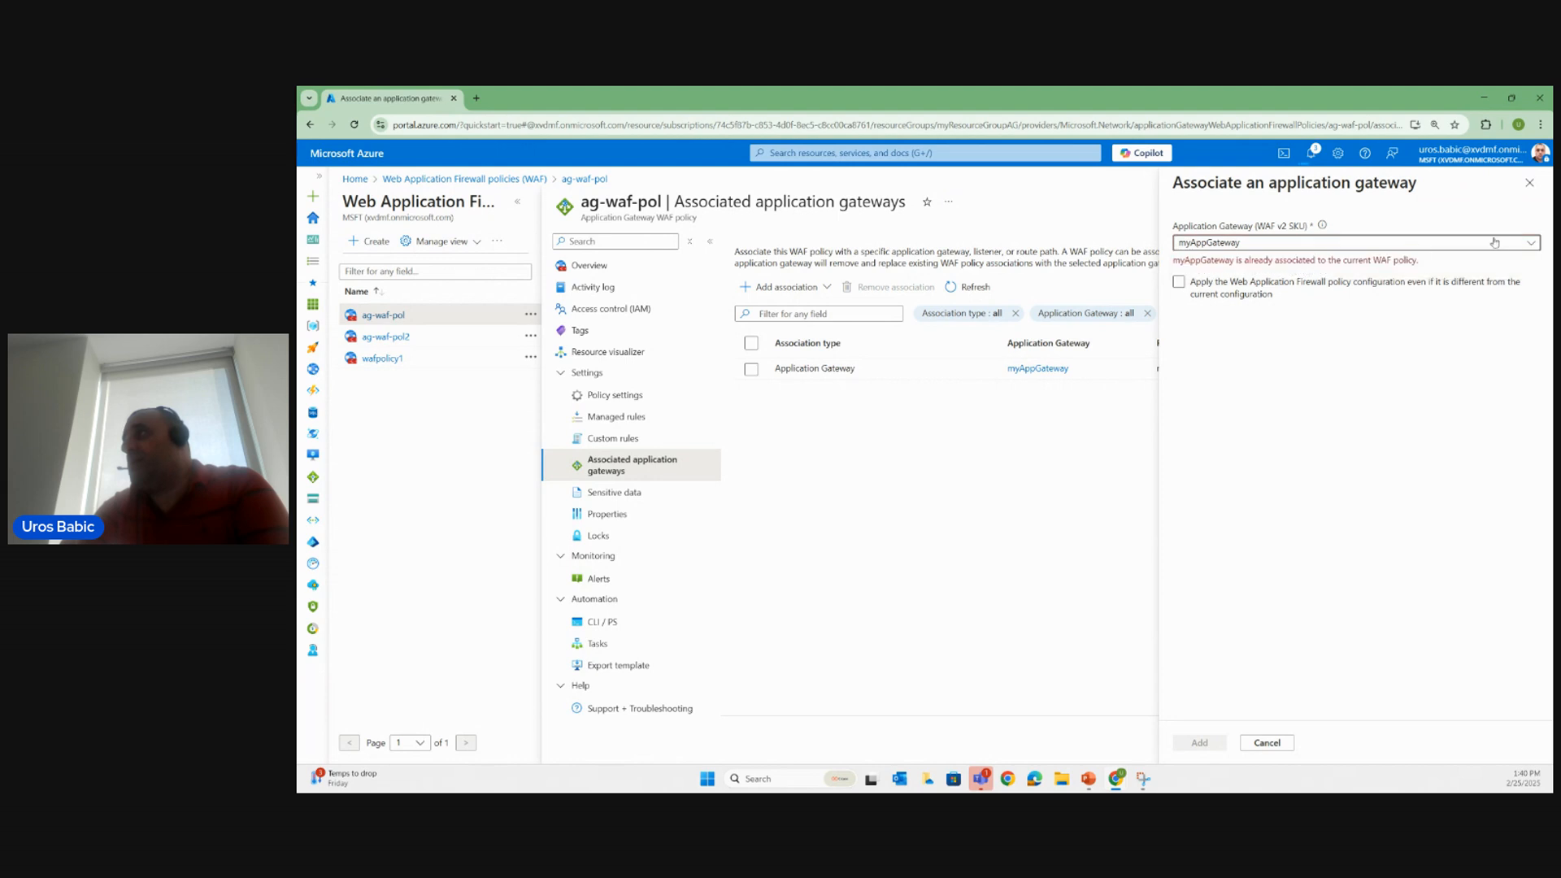
{"action": "left_click", "coordinate": [1530, 182]}
Associate the WAF policy with the HTTP listener myListener of the myAppGateway application gateway.
{"action": "left_click", "coordinate": [777, 291]}
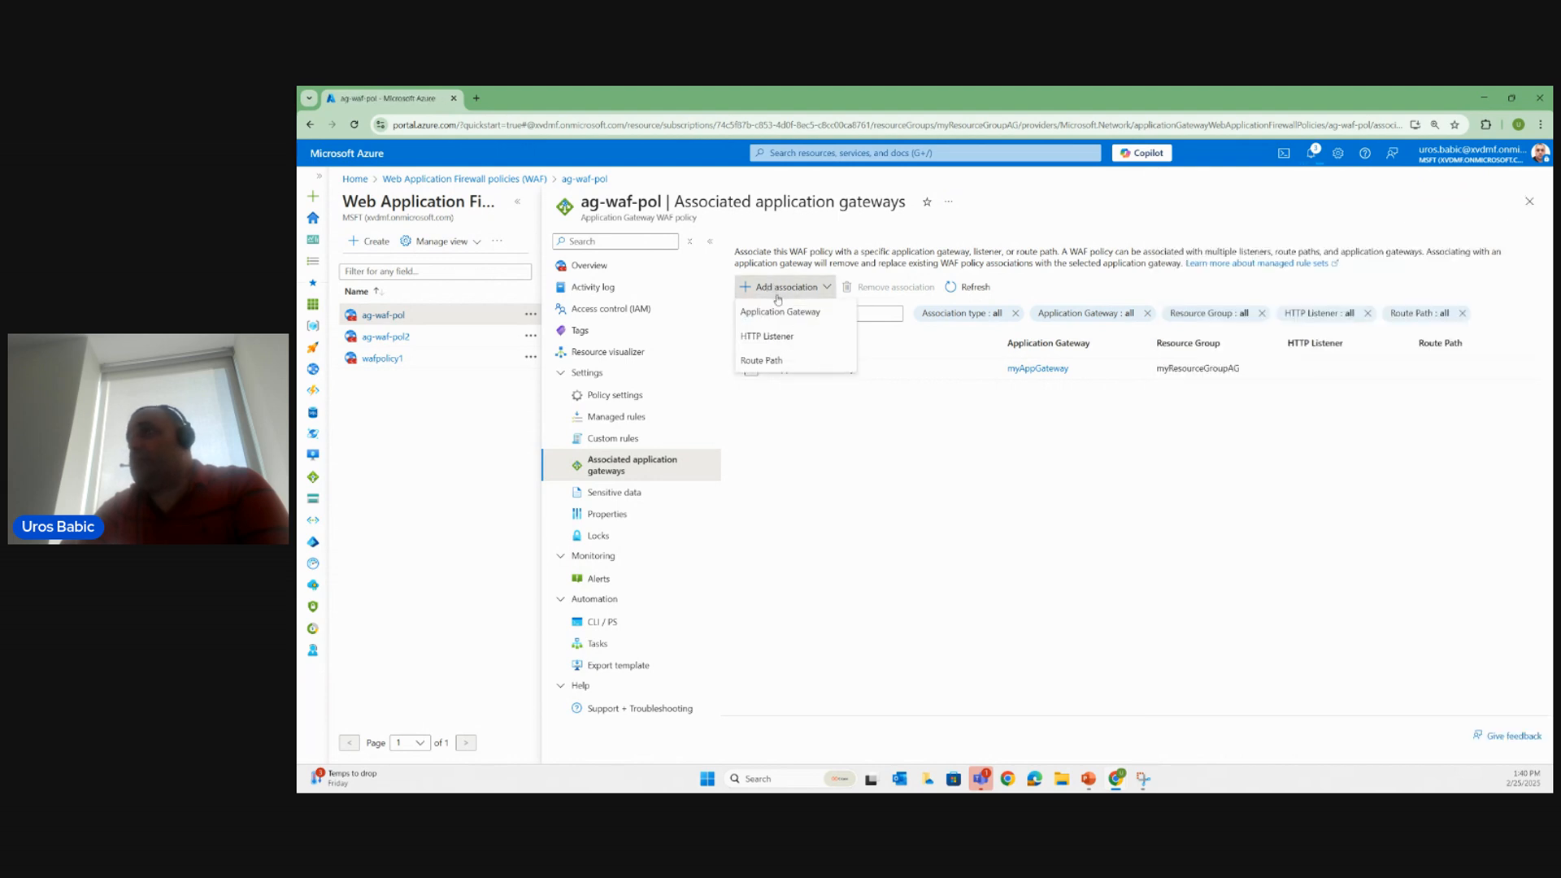
{"action": "left_click", "coordinate": [783, 336]}
{"action": "left_click", "coordinate": [1370, 243]}
{"action": "left_click", "coordinate": [1366, 262]}
{"action": "left_click", "coordinate": [1351, 277]}
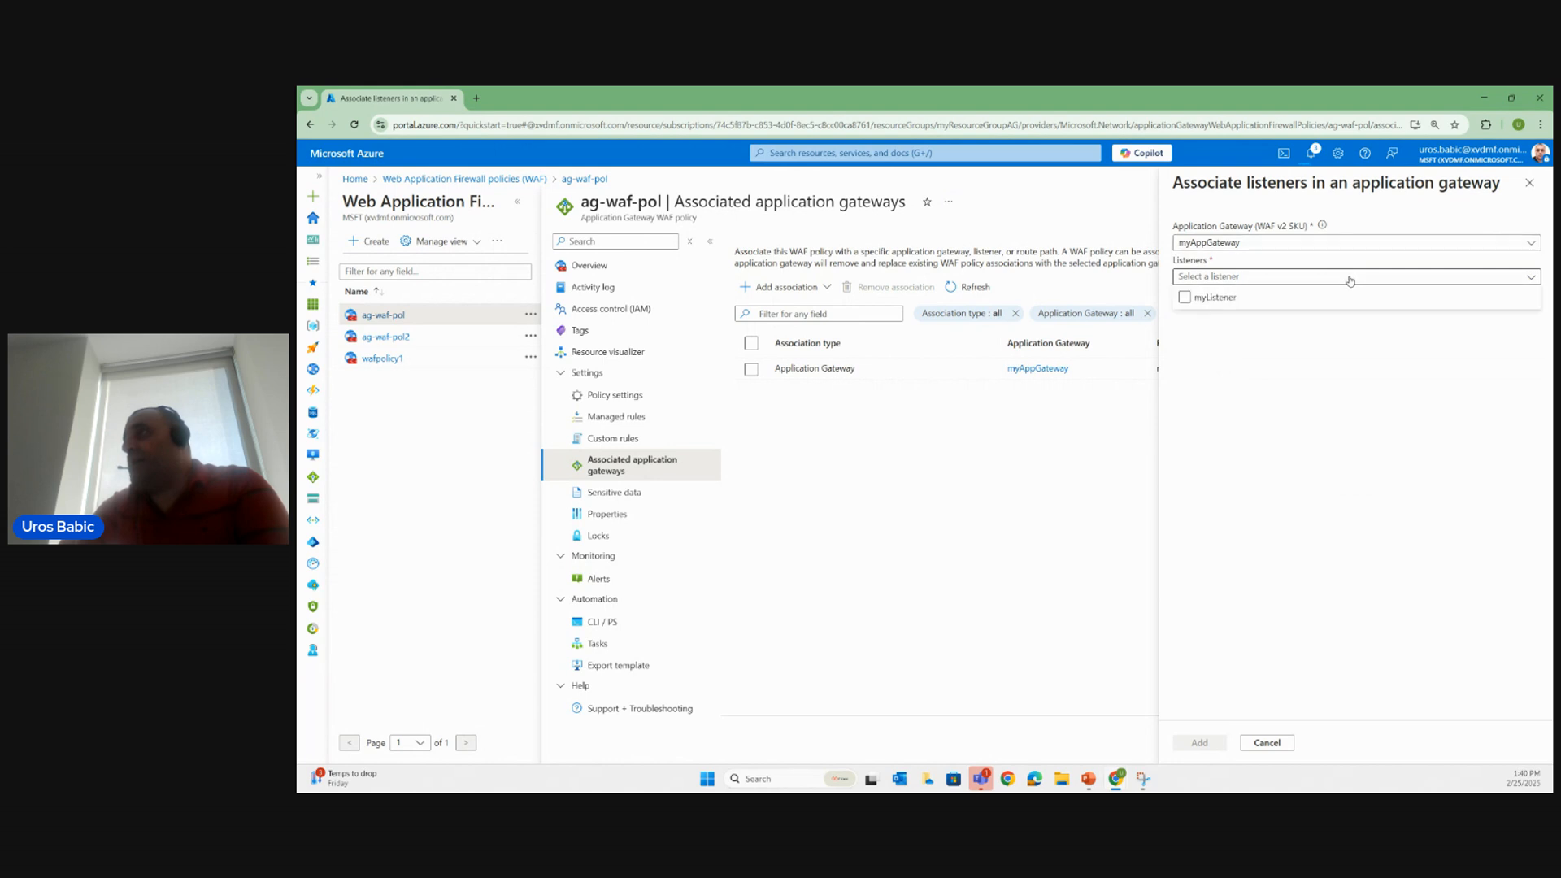
{"action": "left_click", "coordinate": [1211, 298]}
{"action": "left_click", "coordinate": [1200, 742]}
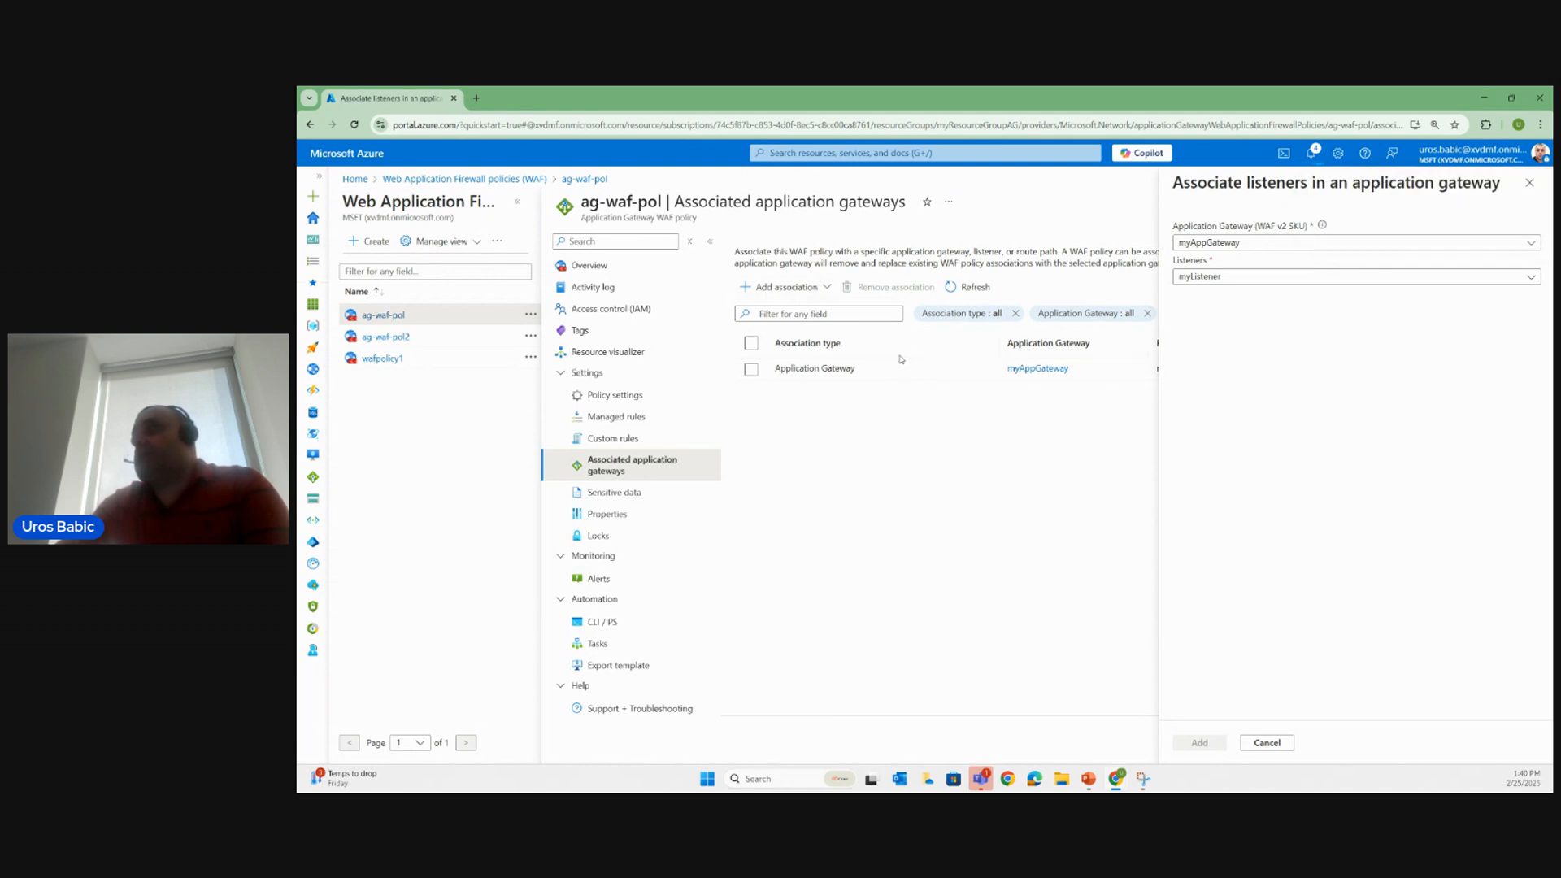
Check the form for associating the policy with a route path and close it without adding an association.
{"action": "left_click", "coordinate": [782, 287]}
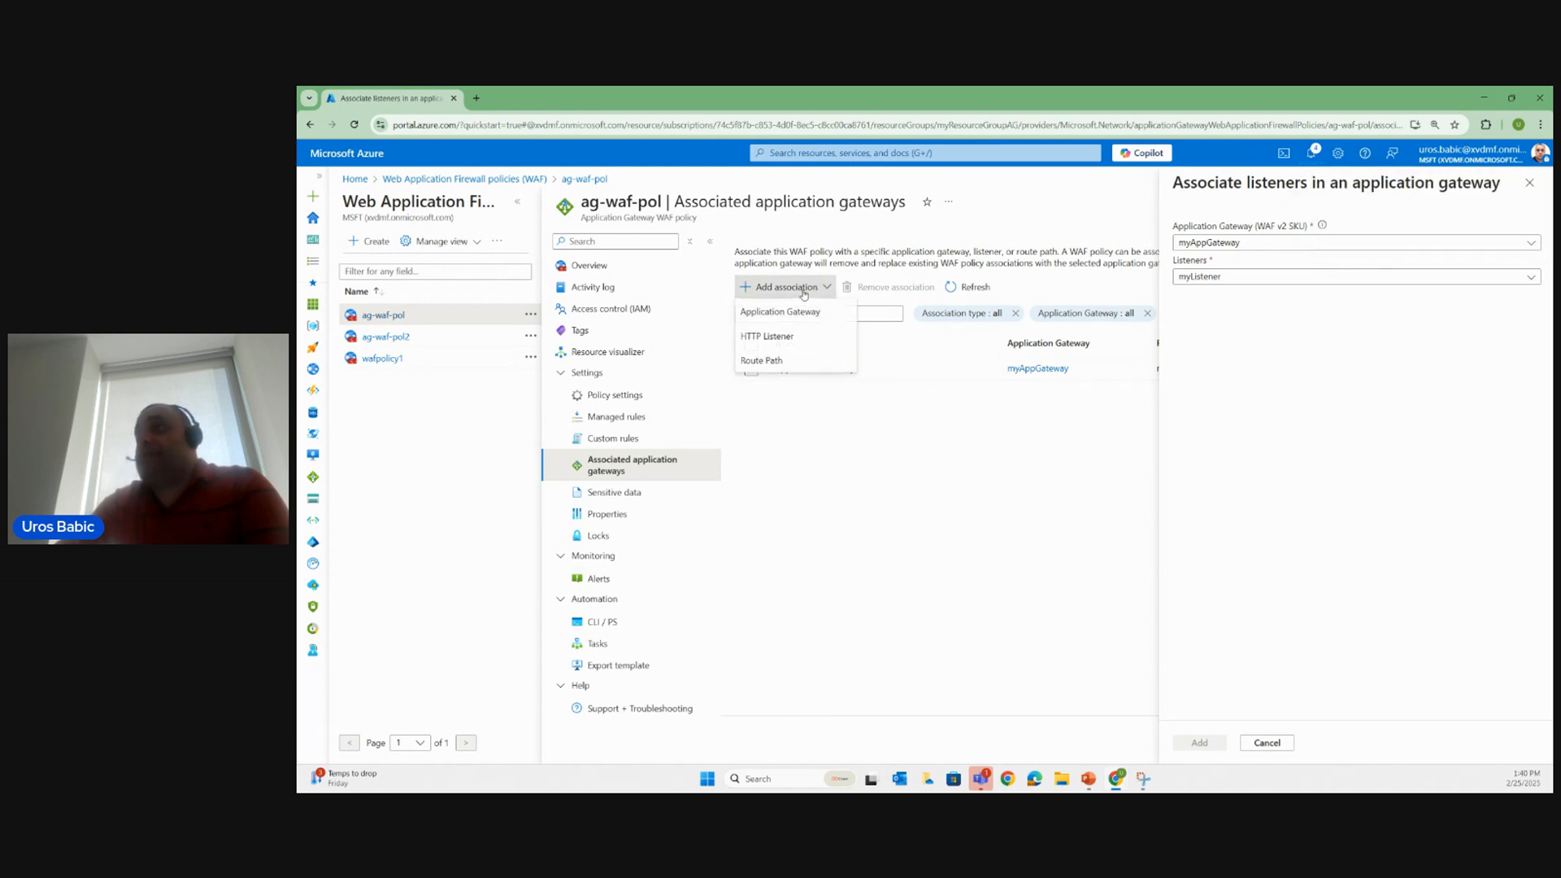
{"action": "left_click", "coordinate": [794, 362]}
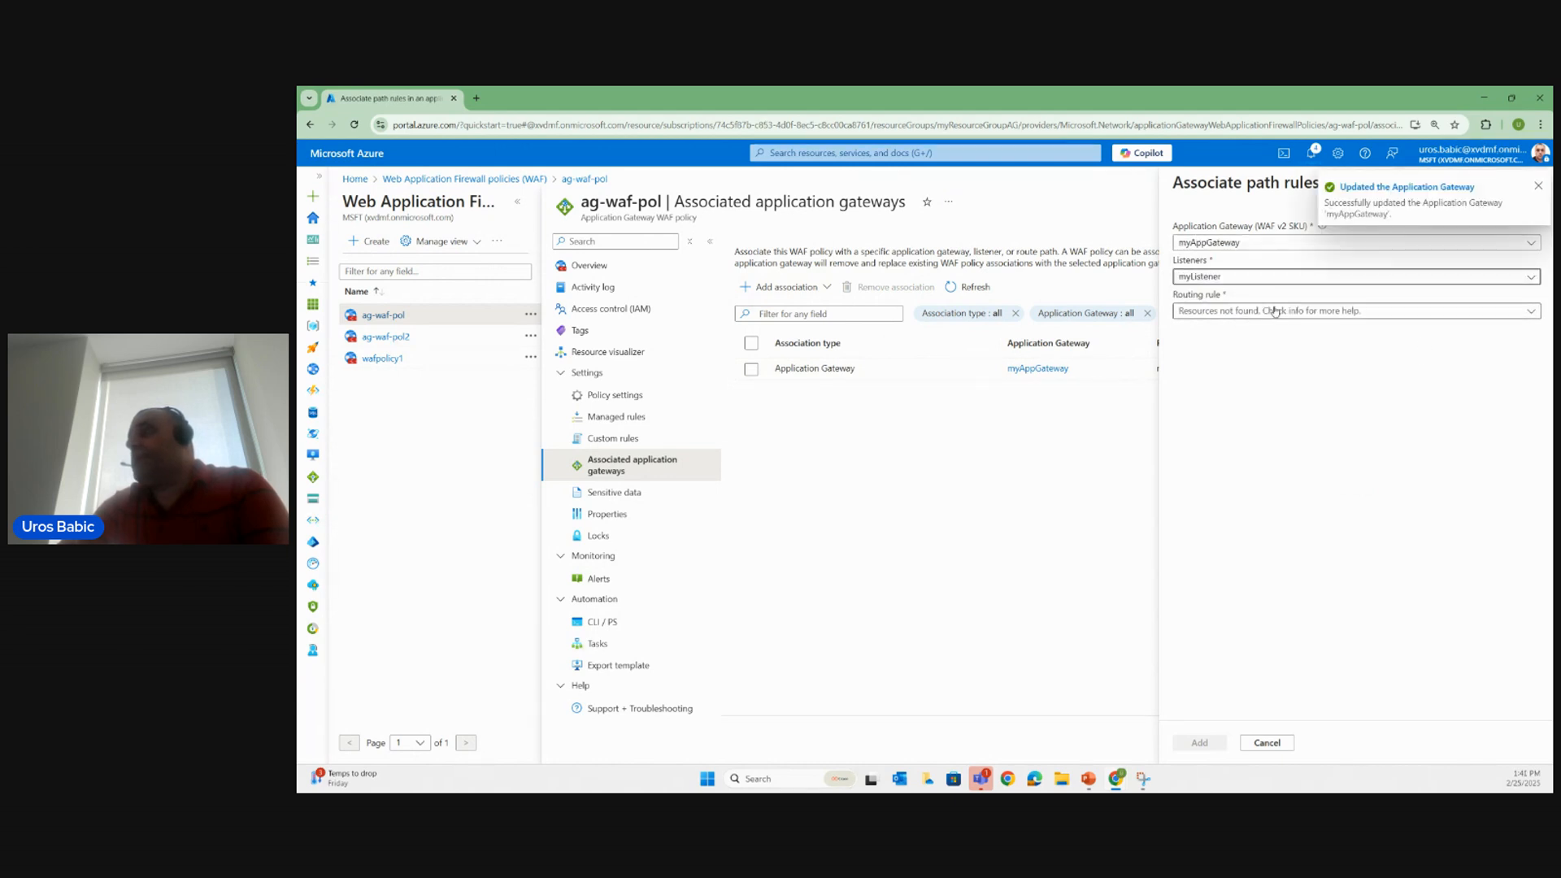
{"action": "left_click", "coordinate": [1537, 188]}
{"action": "left_click", "coordinate": [1536, 184]}
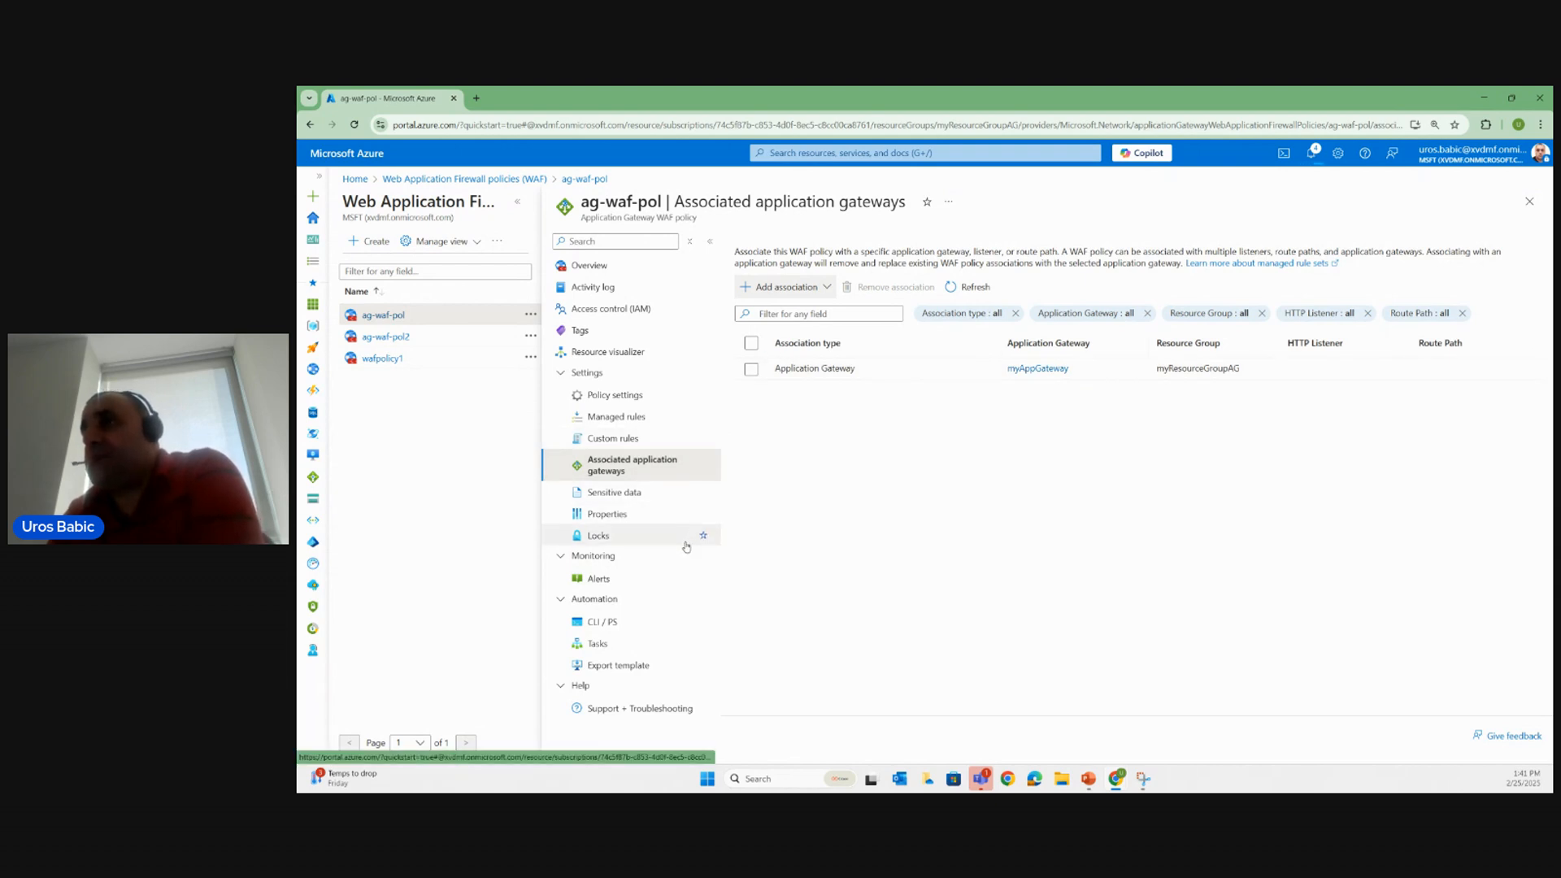
View the alerts of the ag-waf-pol policy.
{"action": "left_click", "coordinate": [658, 586]}
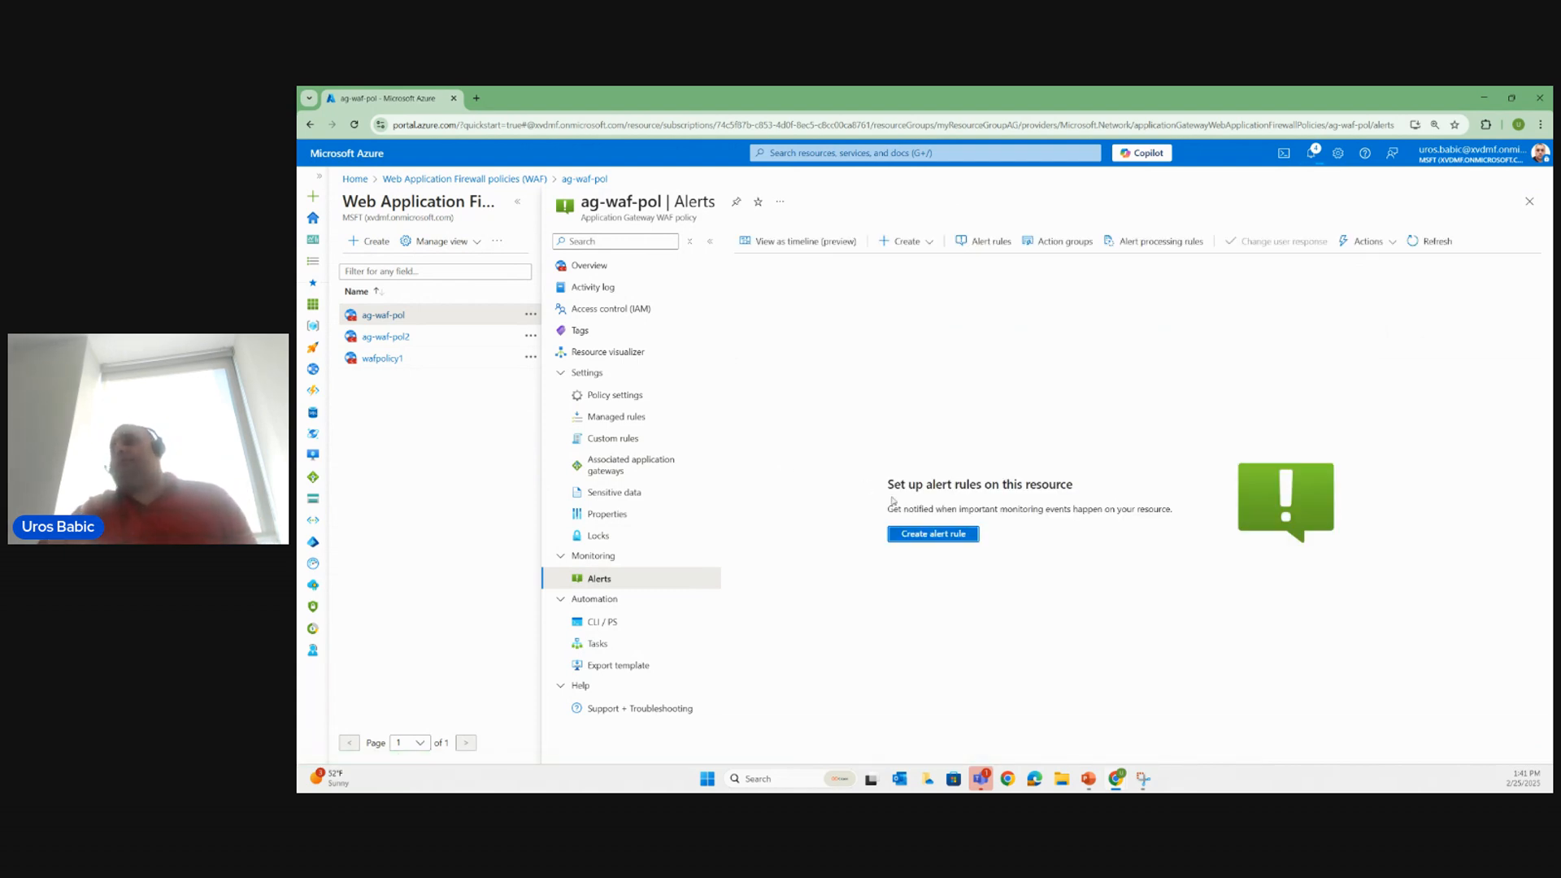
Start a new alert rule for ag-waf-pol with the Custom log search signal and dismiss the Logs query pane.
{"action": "left_click", "coordinate": [932, 535]}
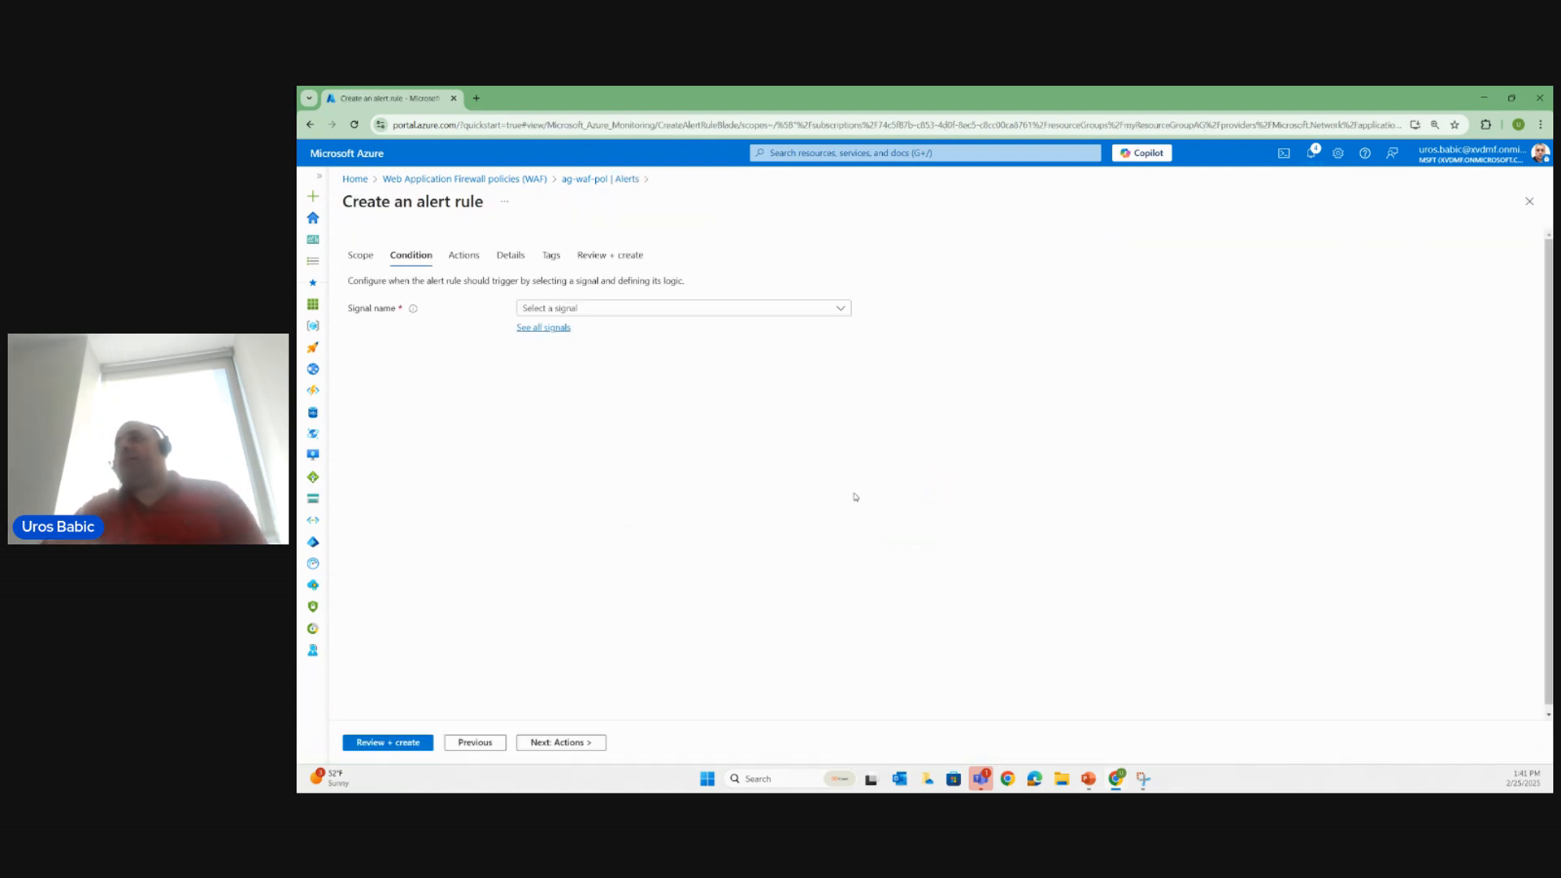
{"action": "left_click", "coordinate": [562, 308]}
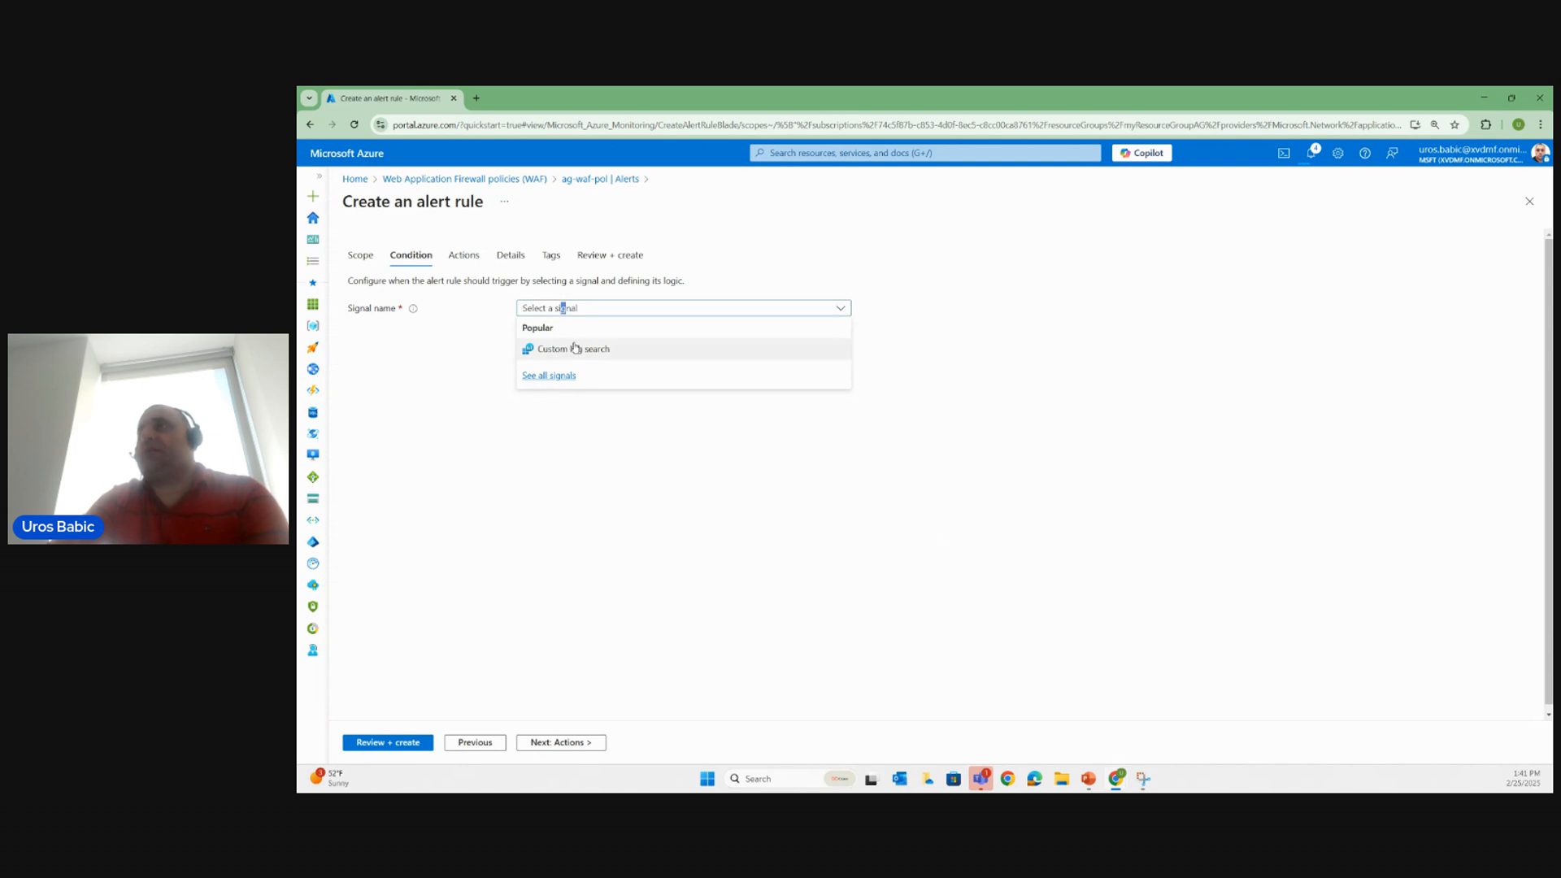
{"action": "left_click", "coordinate": [569, 350]}
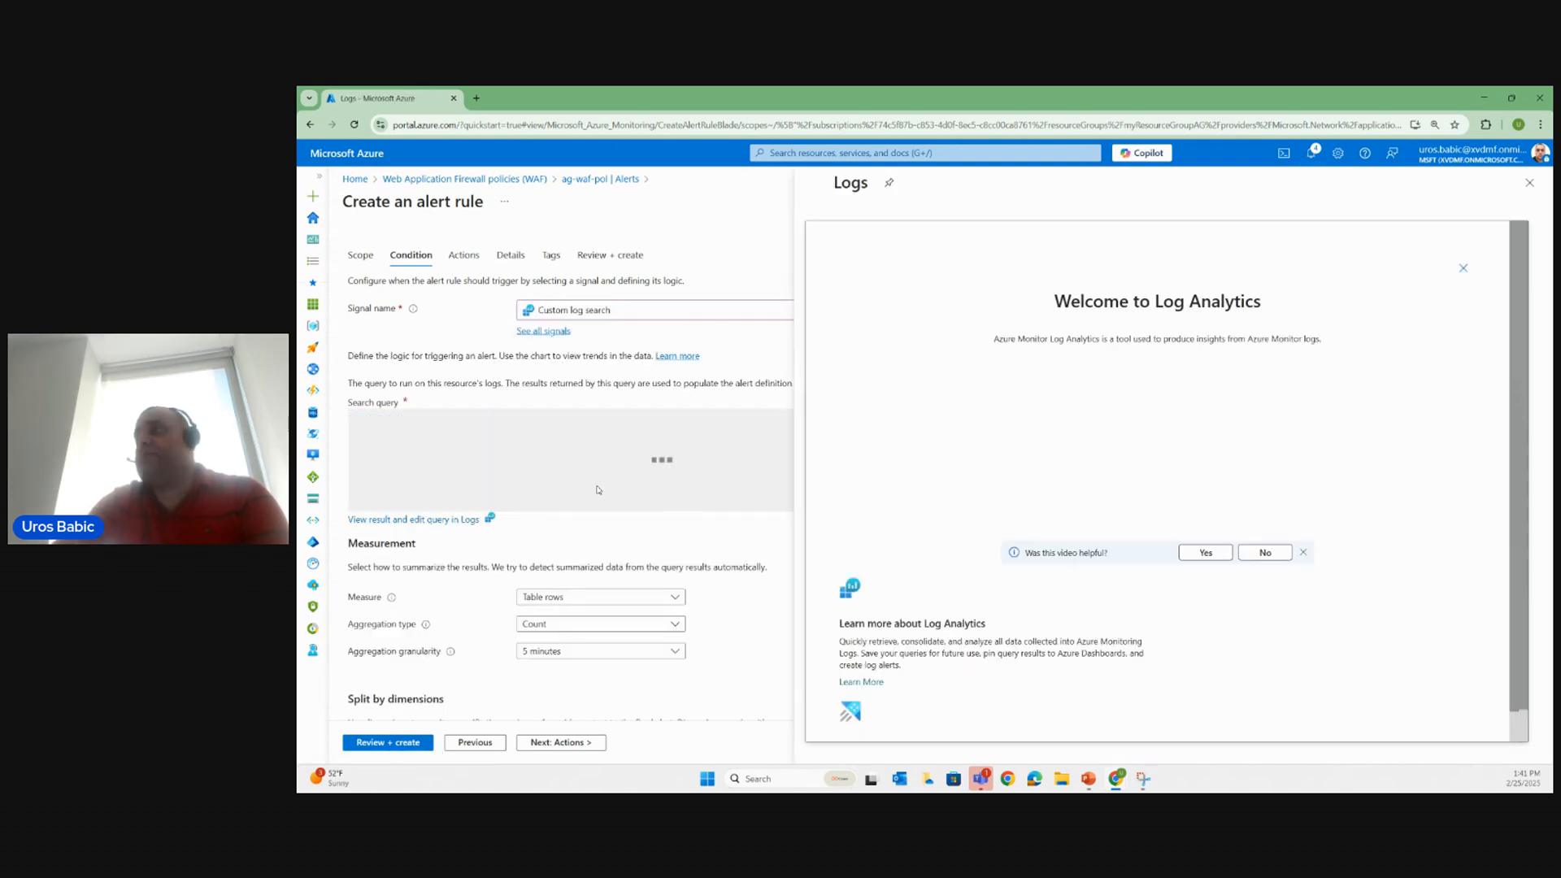
{"action": "left_click", "coordinate": [1461, 271]}
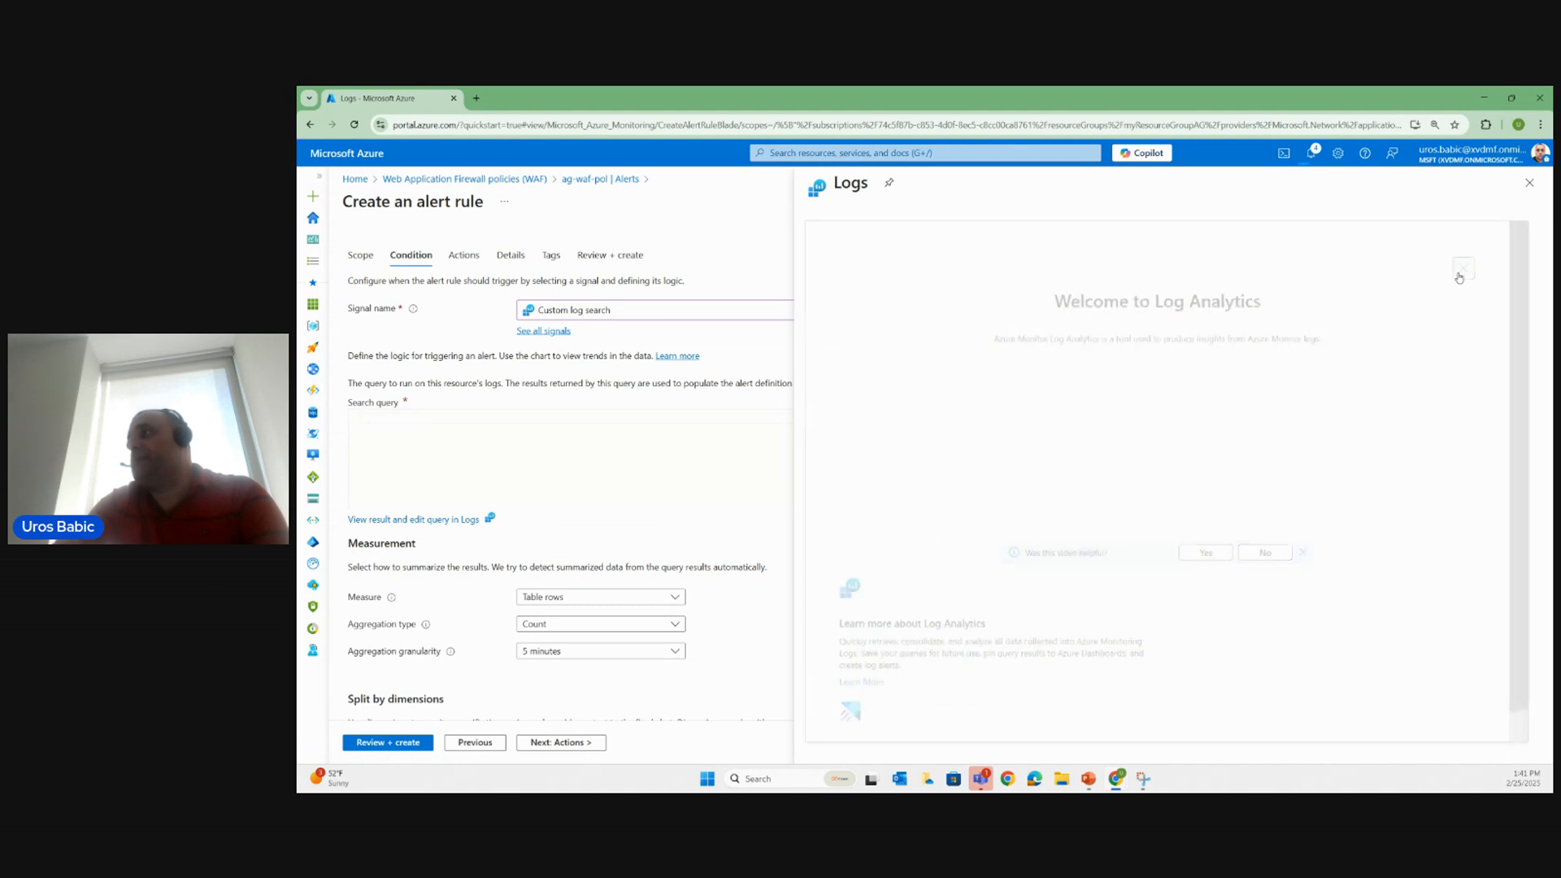
{"action": "left_click", "coordinate": [1522, 198]}
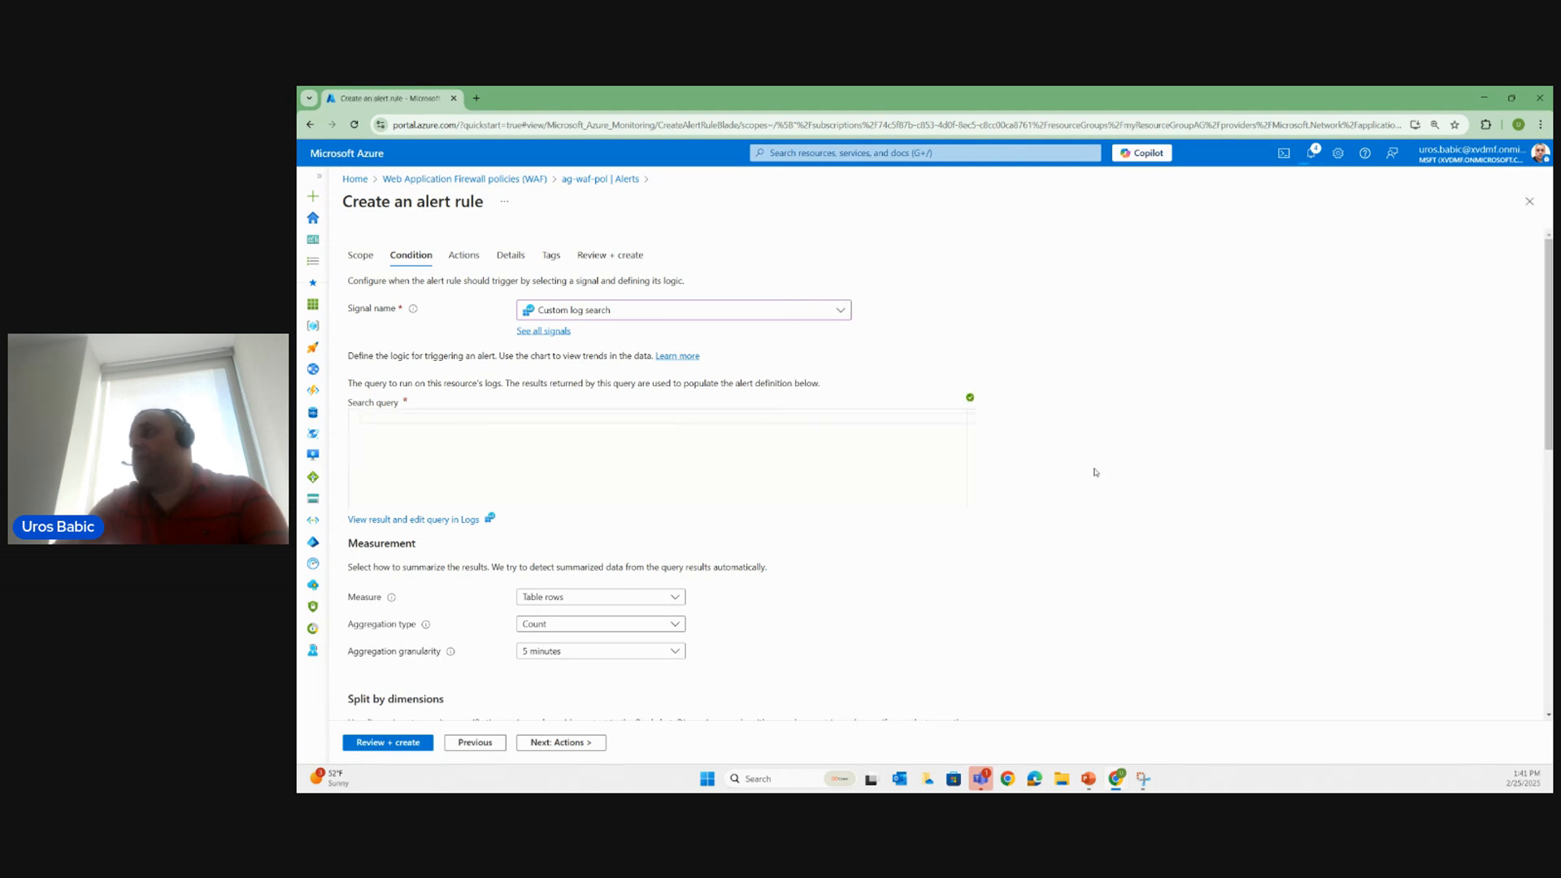
Change the alert rule's signal to Delete Application Gateway WAF Policy from the full list of signals.
{"action": "left_click", "coordinate": [560, 331]}
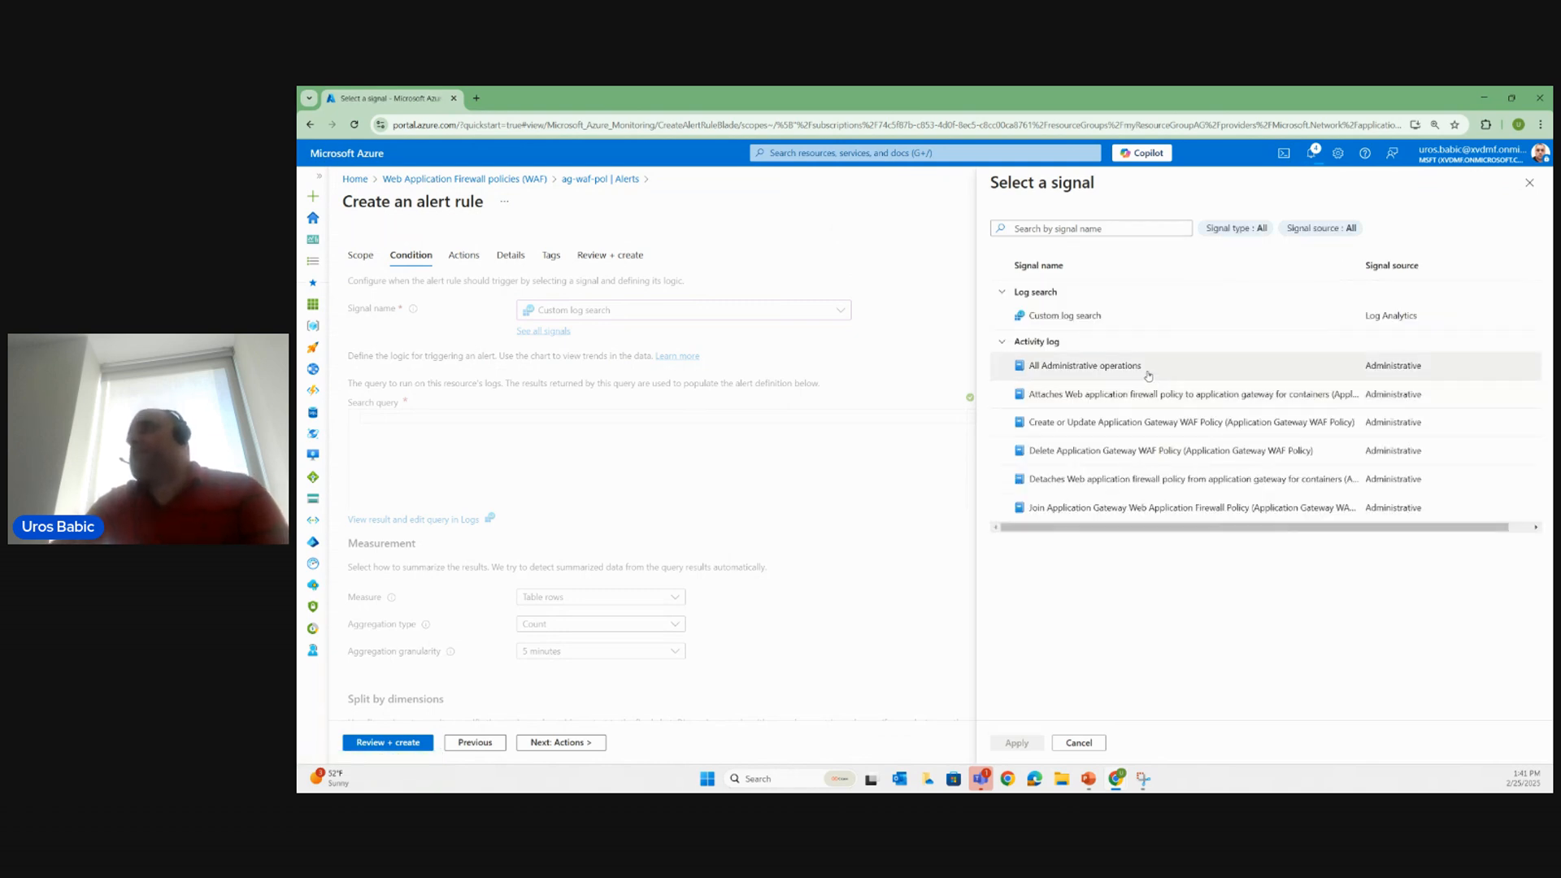
{"action": "left_click", "coordinate": [1130, 453]}
{"action": "left_click", "coordinate": [1017, 744]}
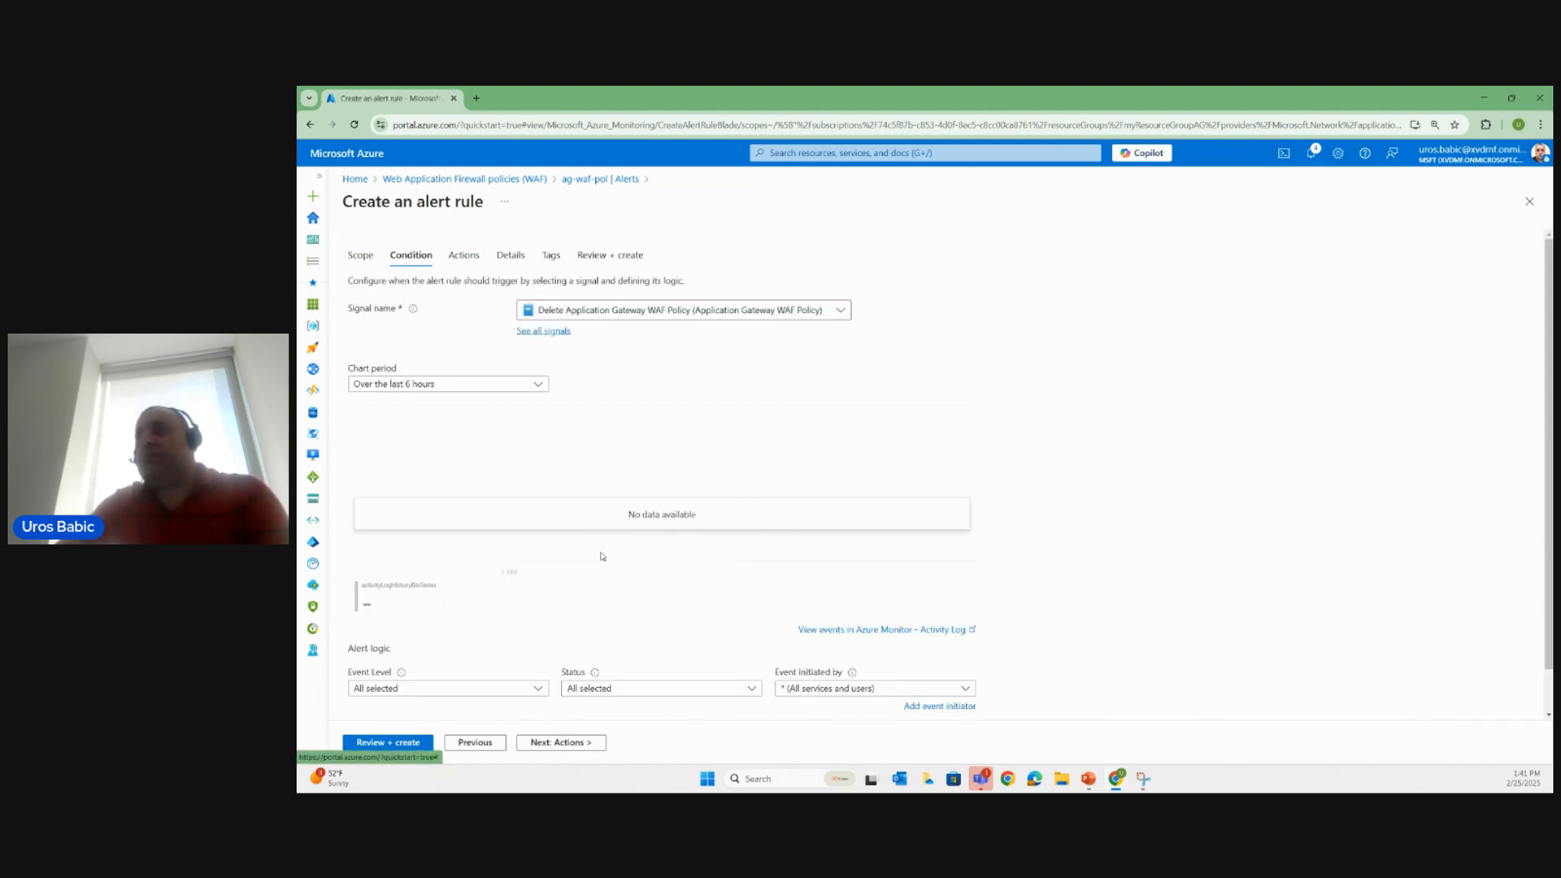
Review the alert logic choices for event level, status and event initiator without changing them.
{"action": "scroll", "coordinate": [603, 557], "scroll_direction": "down", "scroll_amount": 1}
{"action": "left_click", "coordinate": [509, 641]}
{"action": "left_click", "coordinate": [509, 640]}
{"action": "left_click", "coordinate": [624, 641]}
{"action": "left_click", "coordinate": [624, 642]}
{"action": "left_click", "coordinate": [828, 645]}
{"action": "left_click", "coordinate": [928, 644]}
{"action": "scroll", "coordinate": [756, 622], "scroll_direction": "up", "scroll_amount": 1}
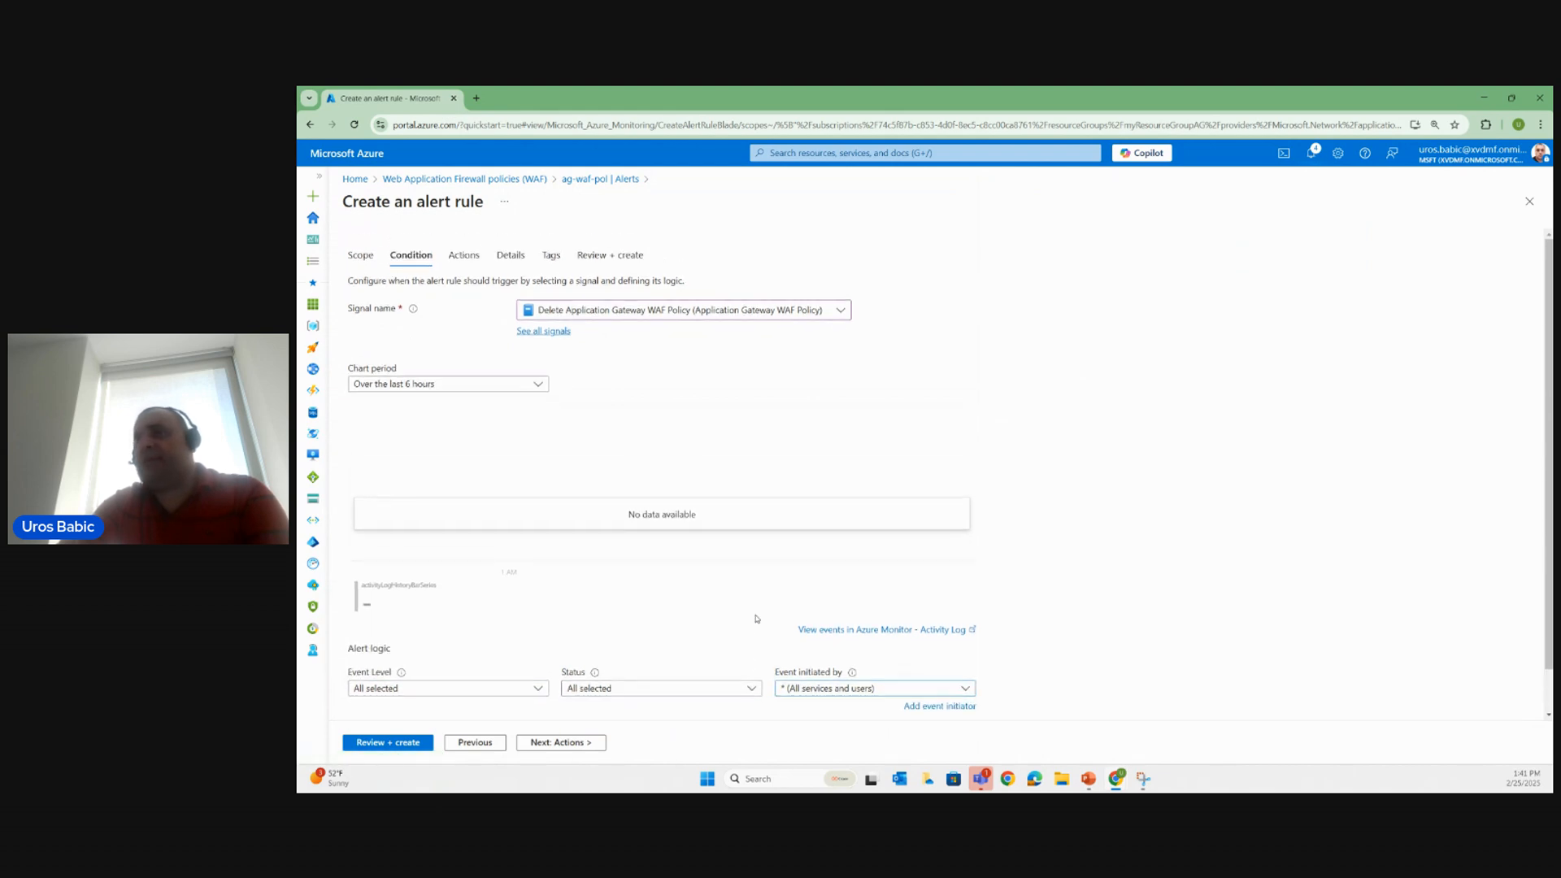
Check which existing action groups can be attached to the alert rule and close the list without selecting one.
{"action": "left_click", "coordinate": [557, 740]}
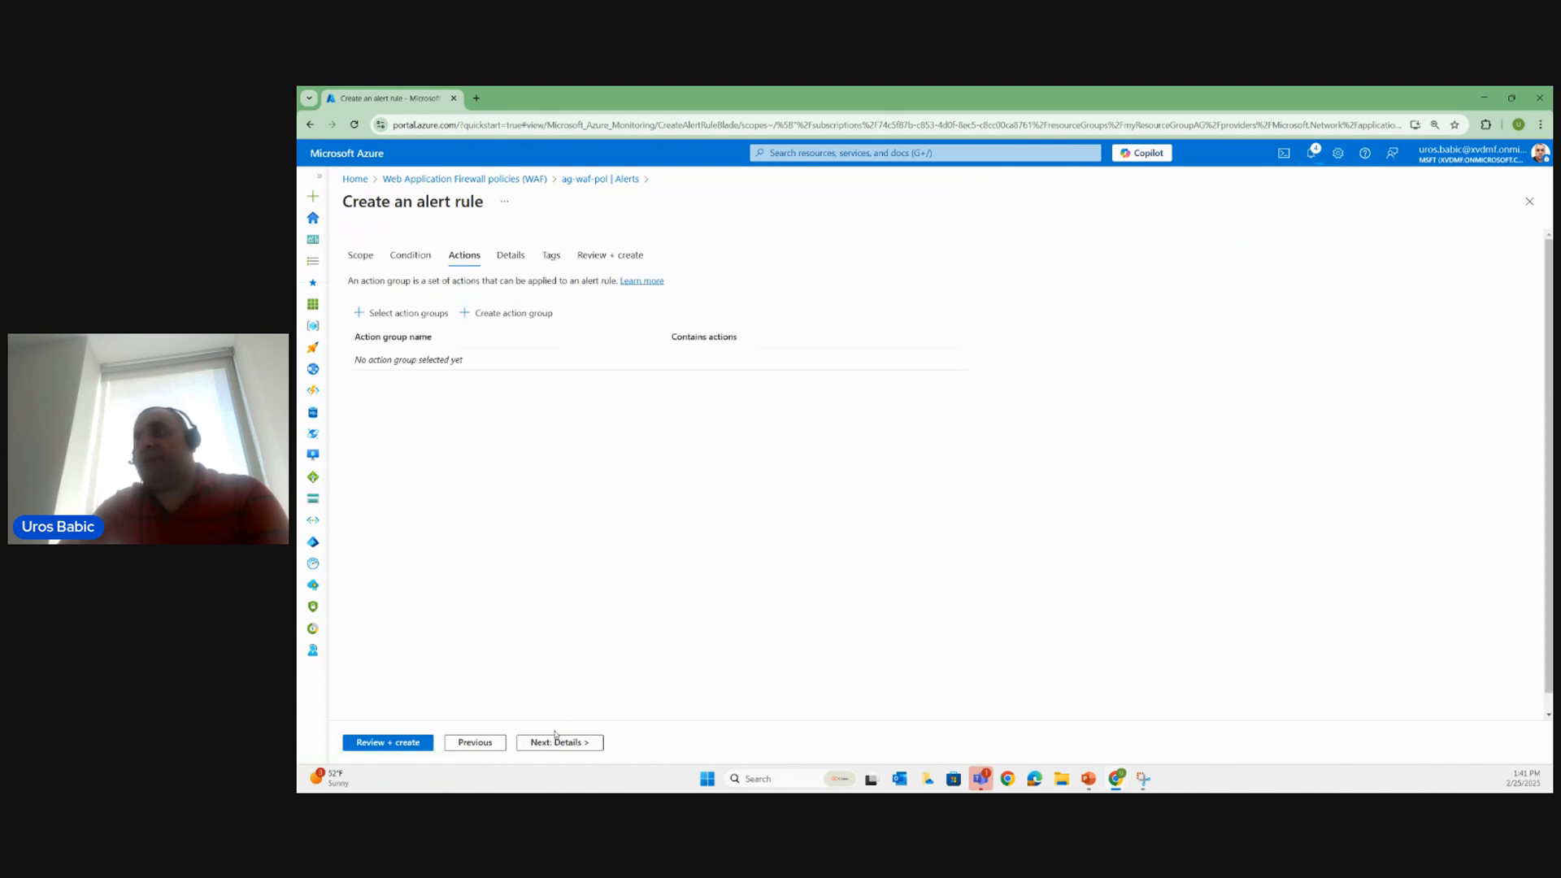
{"action": "left_click", "coordinate": [425, 314]}
{"action": "left_click", "coordinate": [1138, 279]}
{"action": "left_click", "coordinate": [1177, 381]}
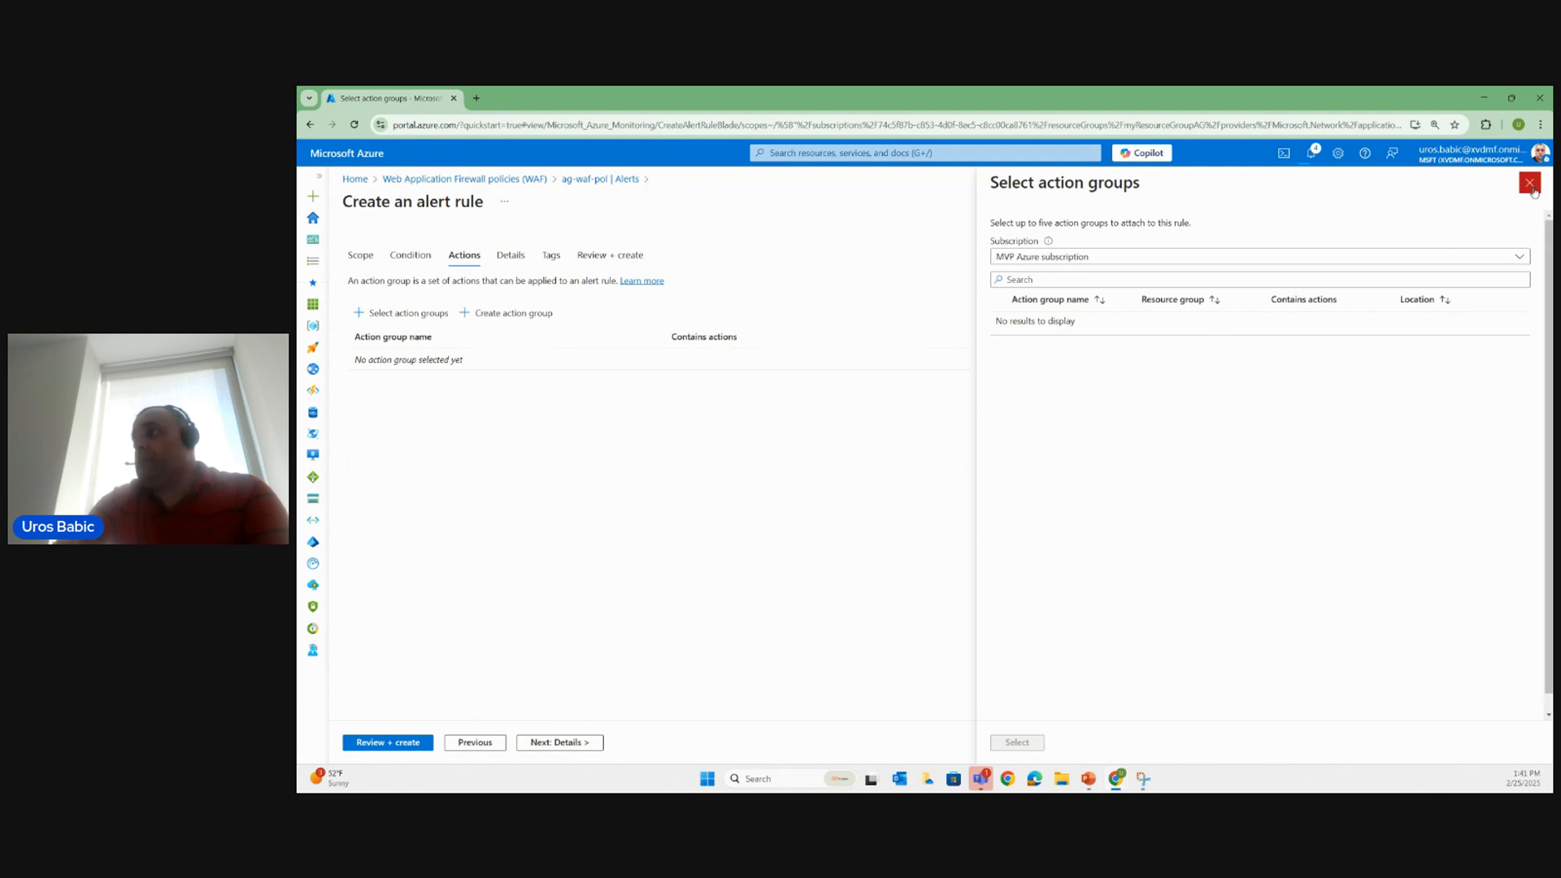
{"action": "left_click", "coordinate": [1531, 185]}
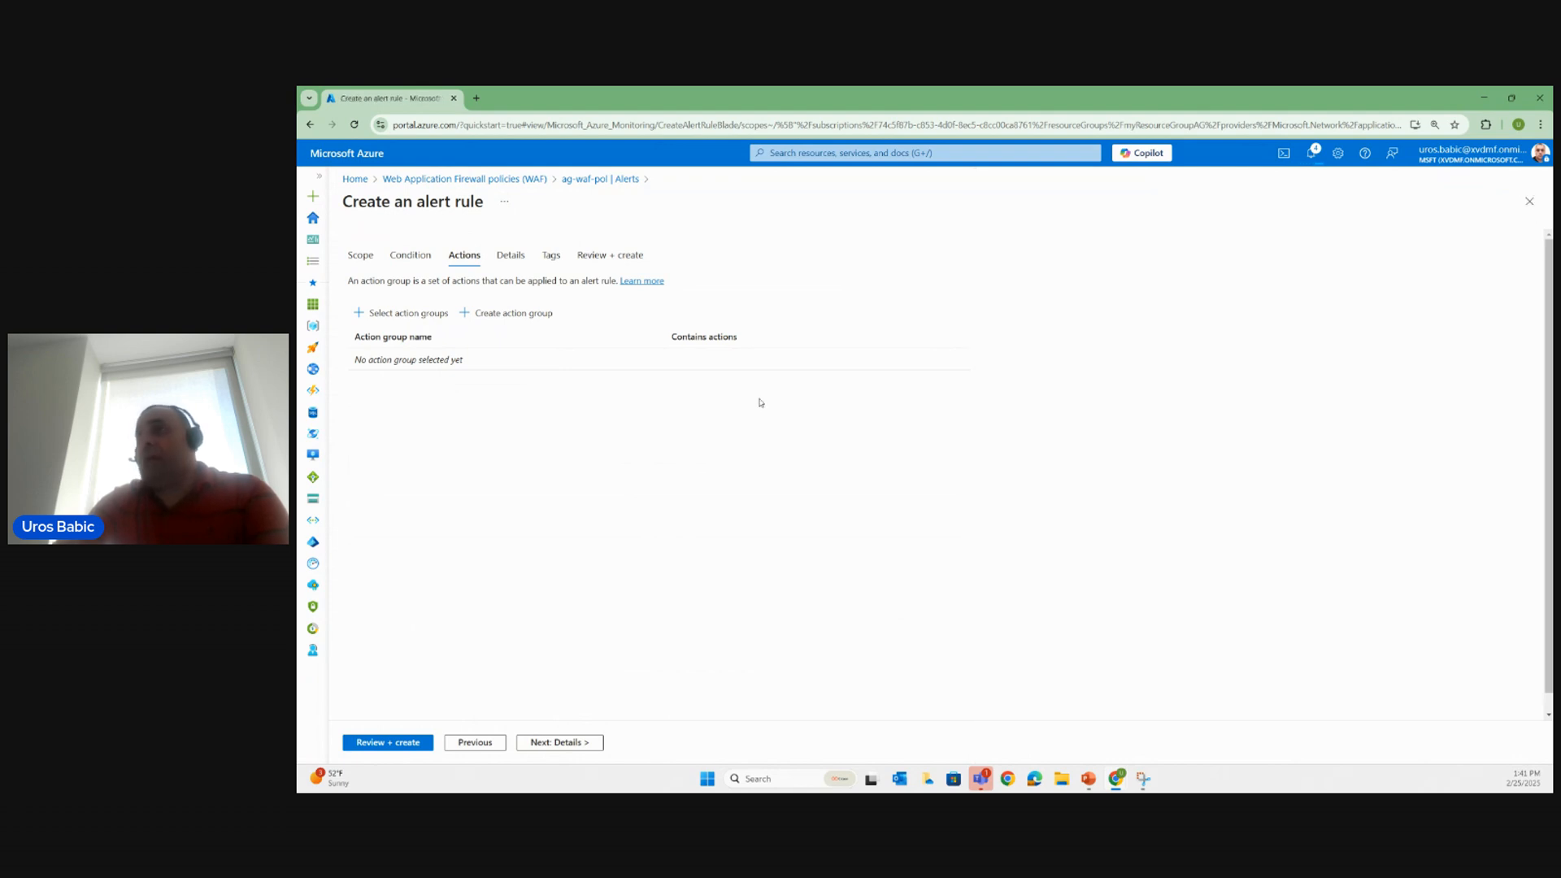
Start a new action group with action group name and display name ag1 in the East US region.
{"action": "left_click", "coordinate": [498, 314]}
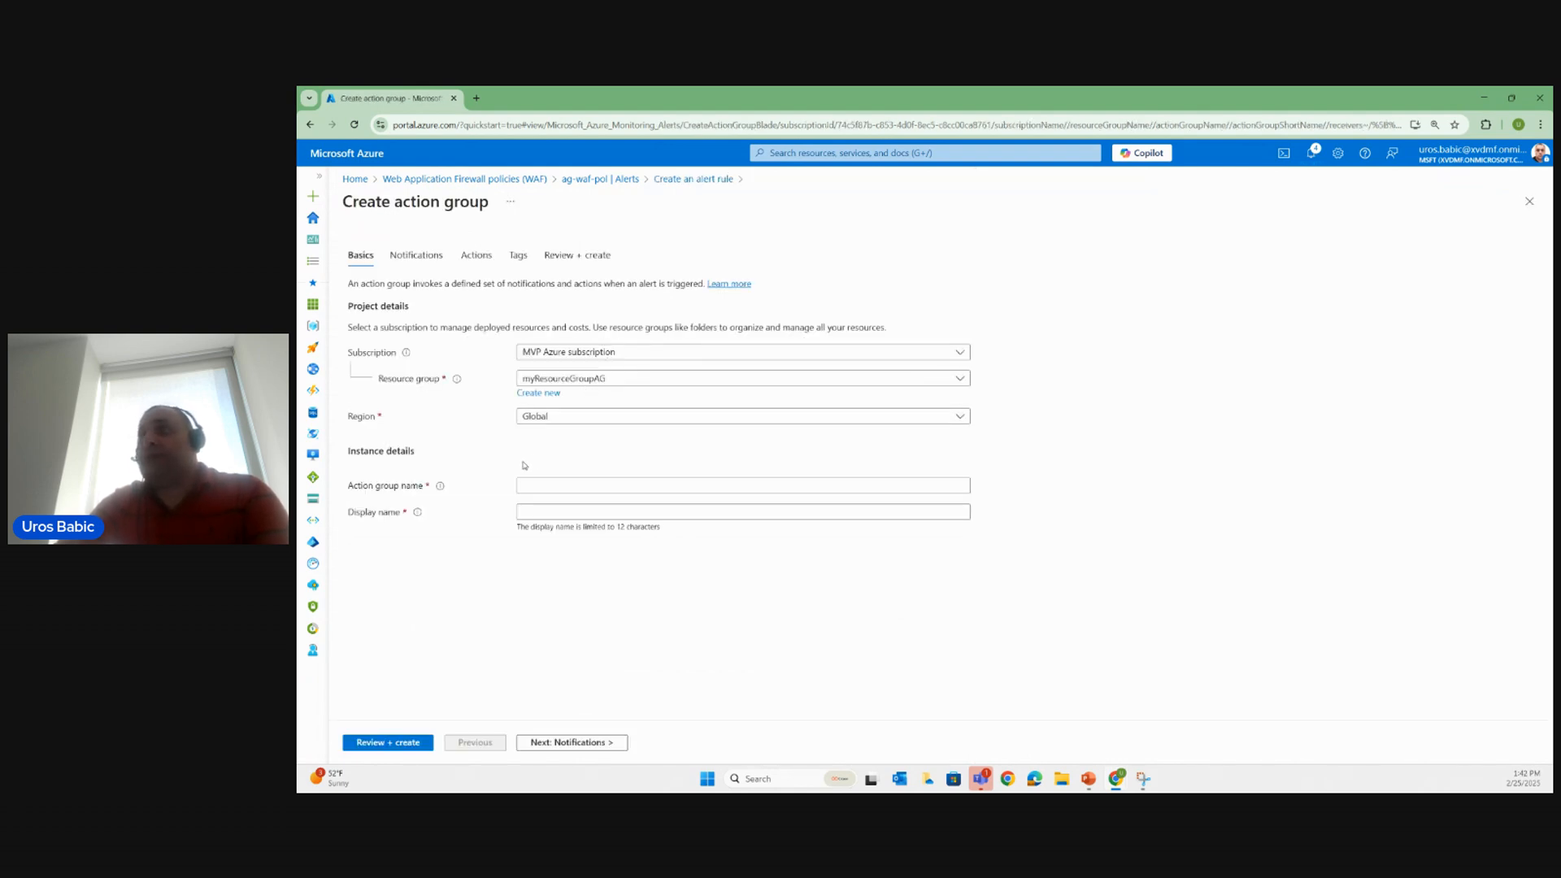
{"action": "left_click", "coordinate": [556, 486]}
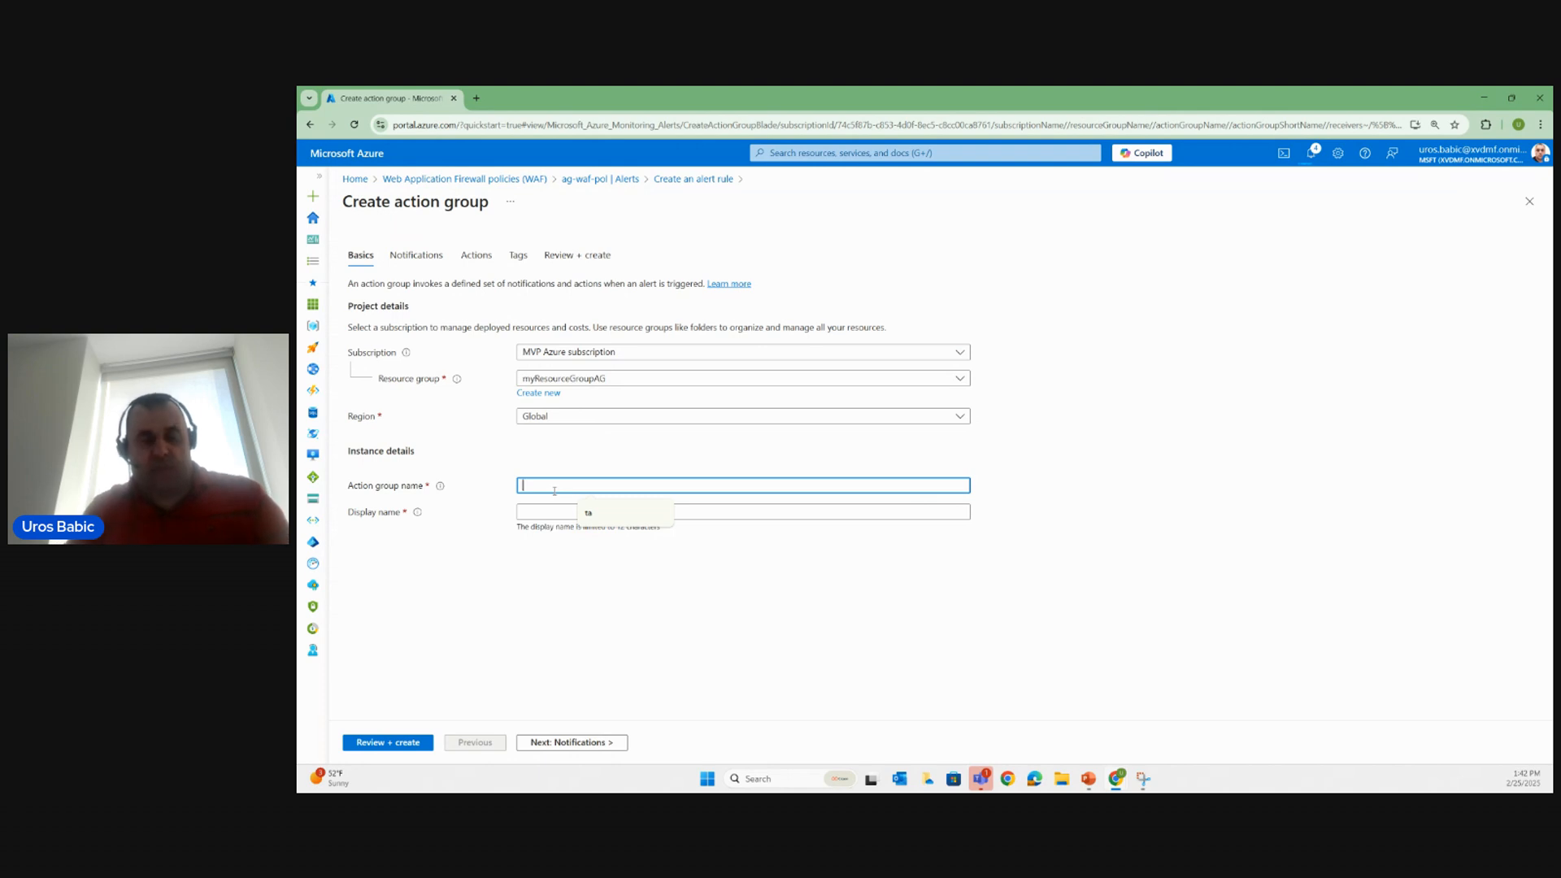
{"action": "type", "text": "ag1"}
{"action": "left_click", "coordinate": [587, 512]}
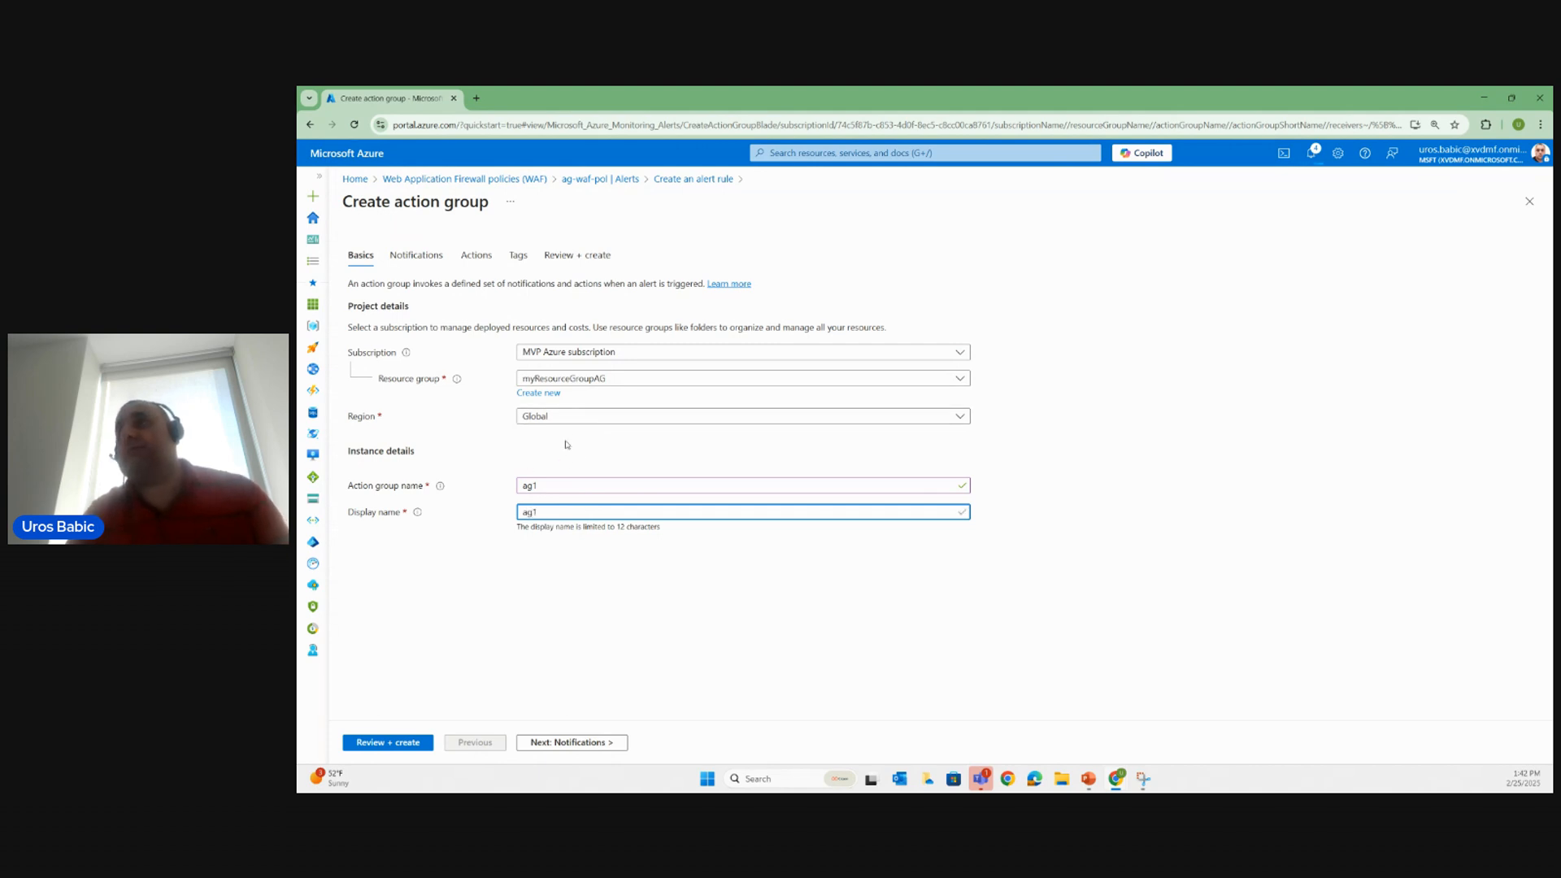
{"action": "left_click", "coordinate": [565, 418]}
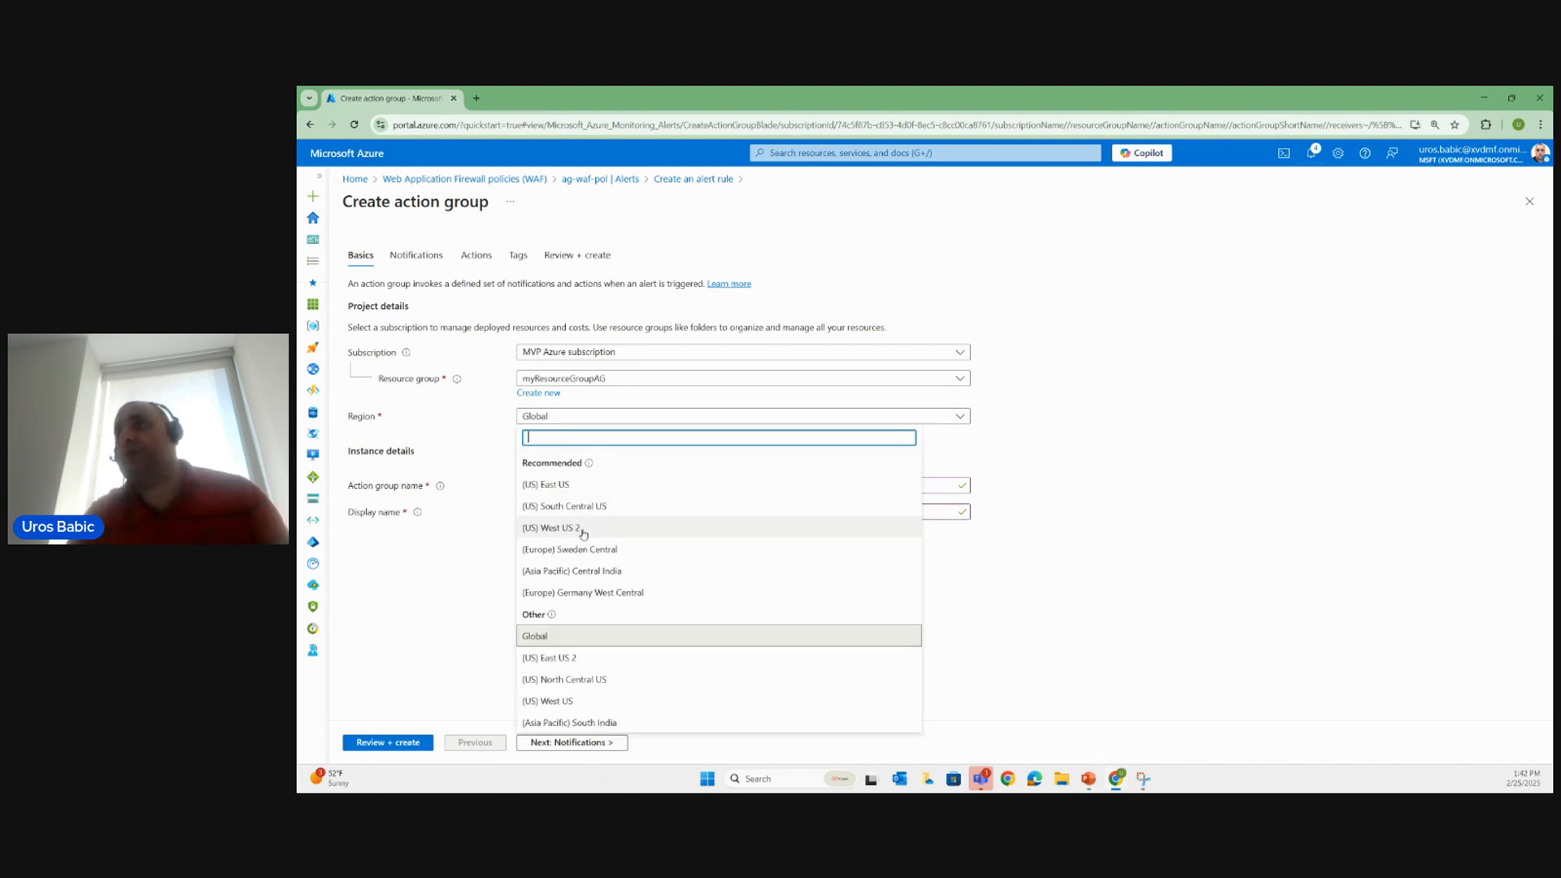
{"action": "left_click", "coordinate": [578, 484]}
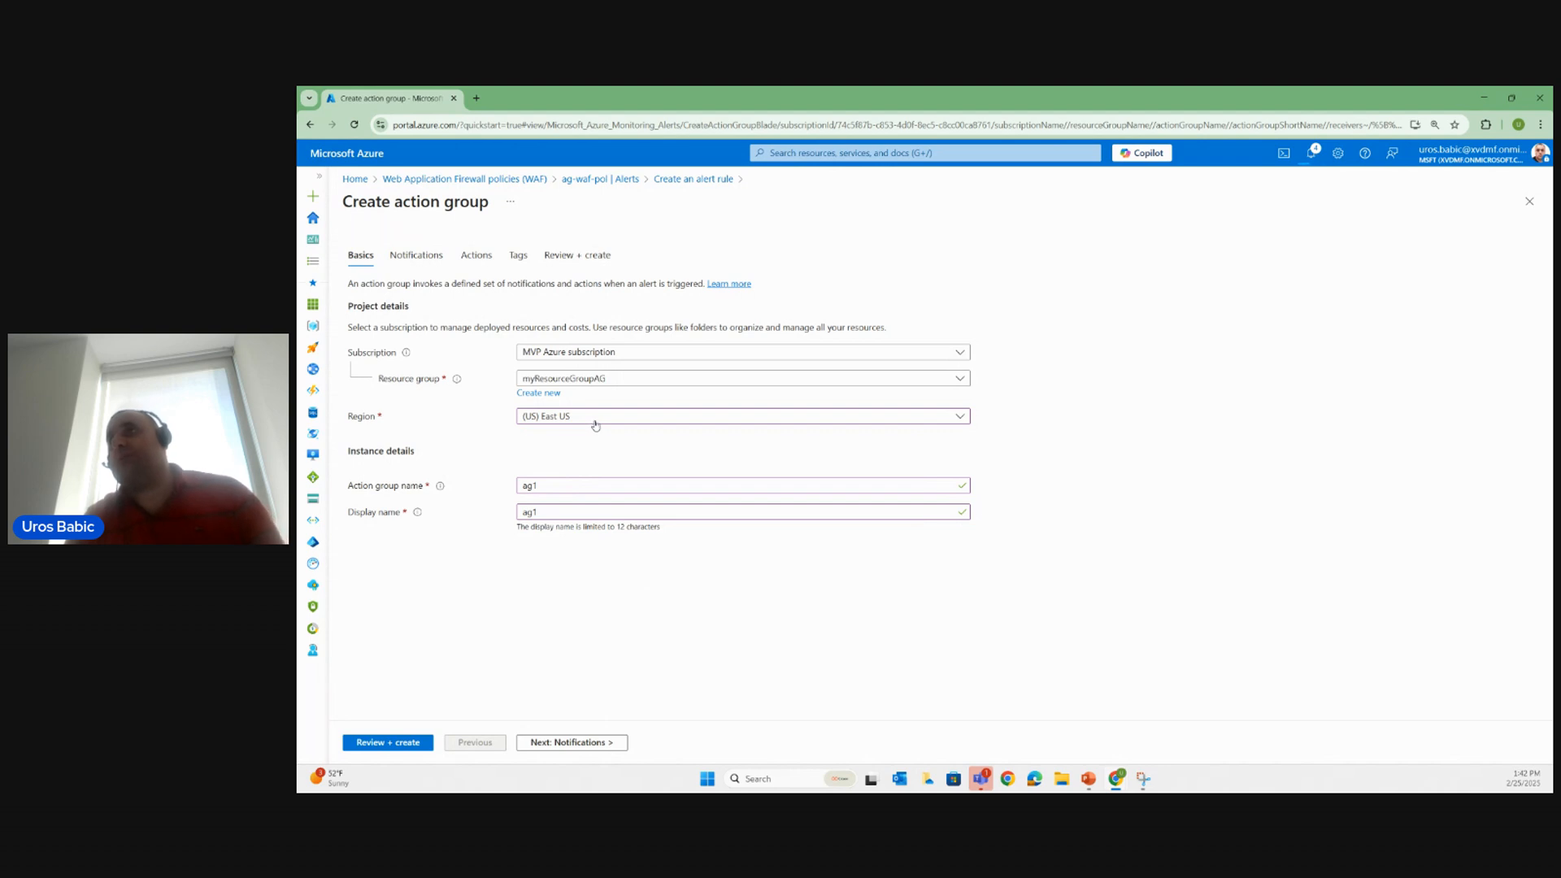
Set the action group's first notification type to Email/SMS message/Push/Voice.
{"action": "left_click", "coordinate": [416, 255]}
{"action": "left_click", "coordinate": [456, 334]}
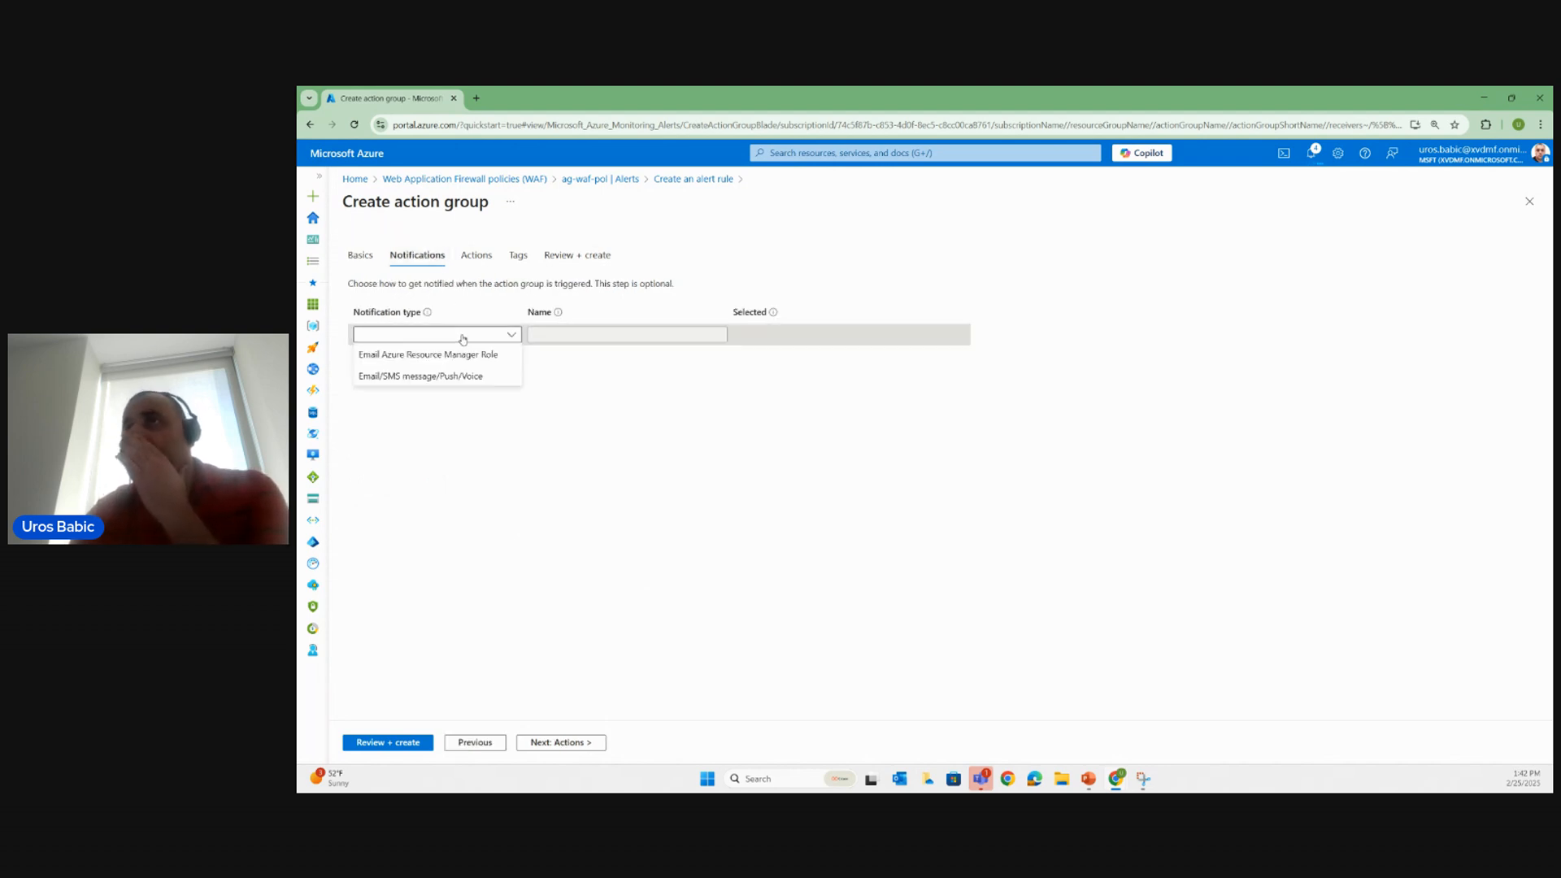
{"action": "left_click", "coordinate": [457, 358]}
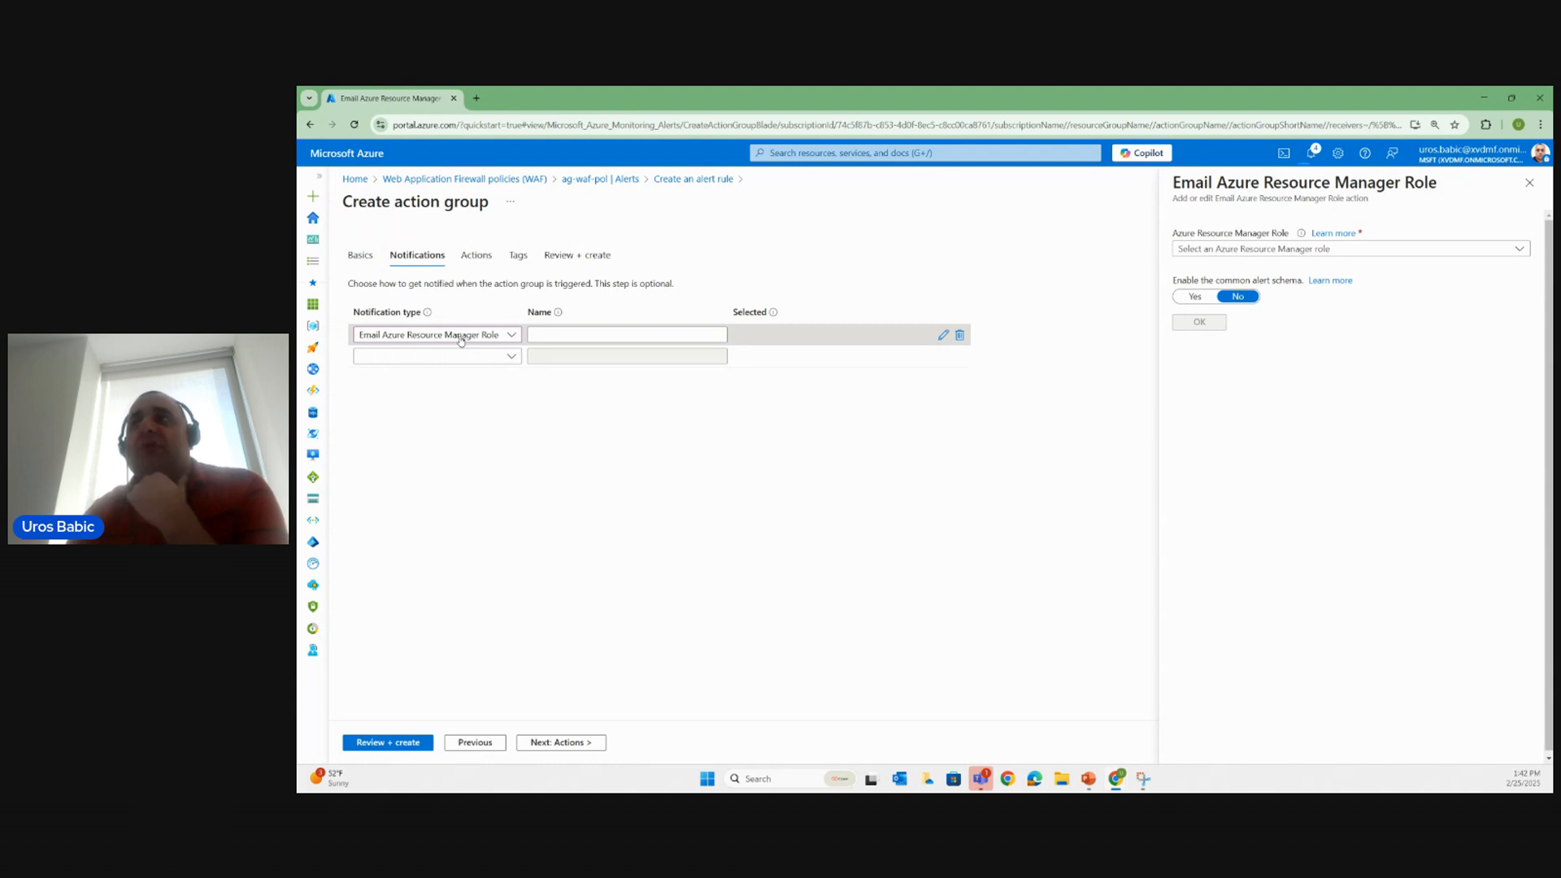
{"action": "double_click", "coordinate": [465, 334]}
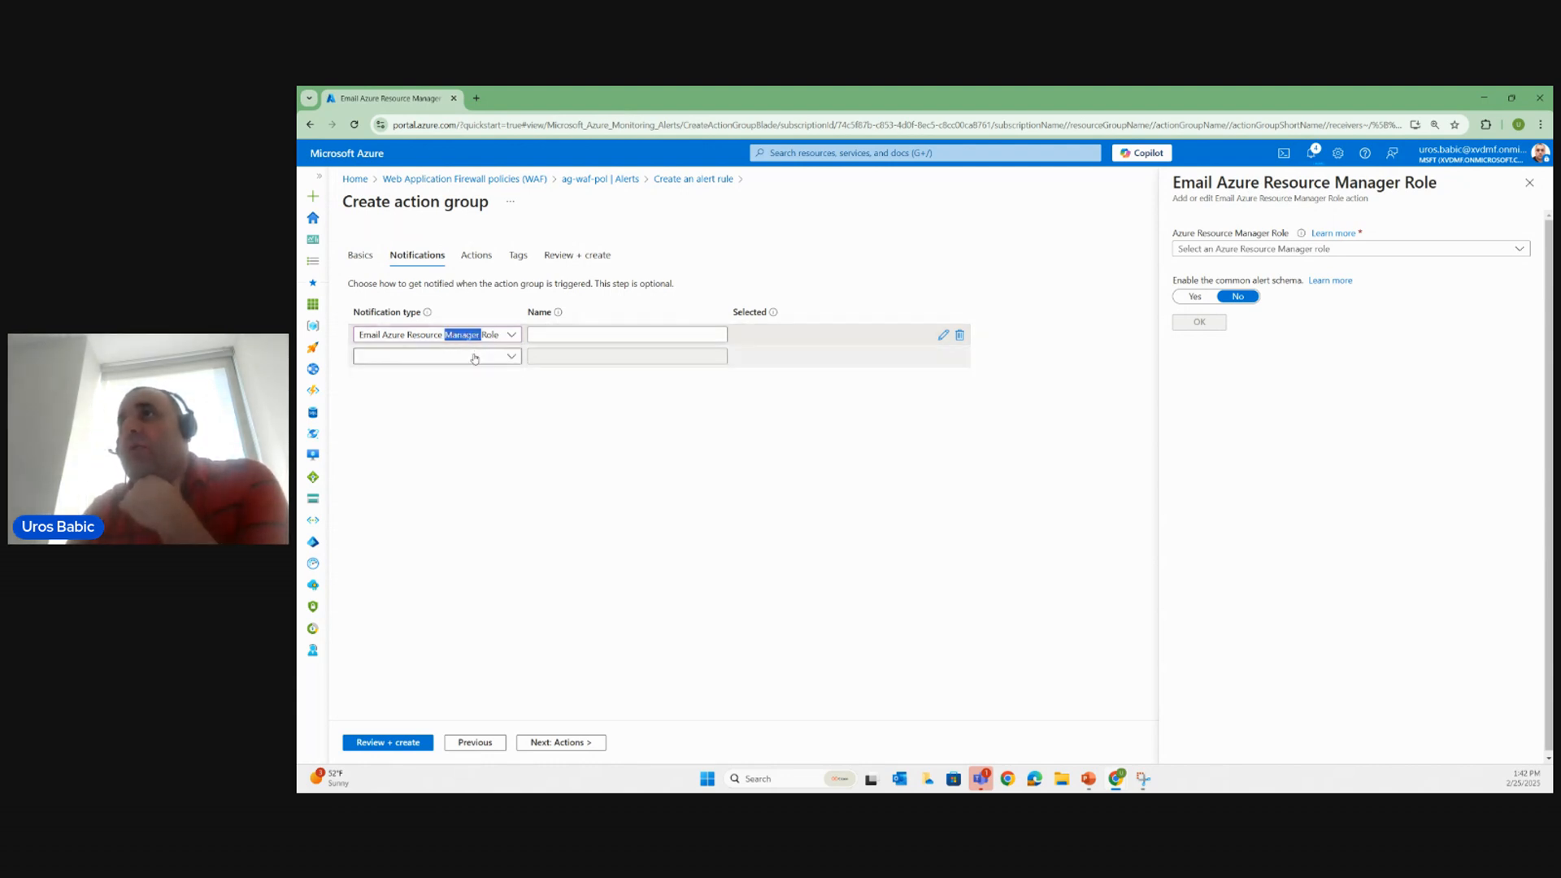
{"action": "left_click", "coordinate": [473, 356]}
{"action": "left_click", "coordinate": [437, 334]}
{"action": "left_click", "coordinate": [431, 373]}
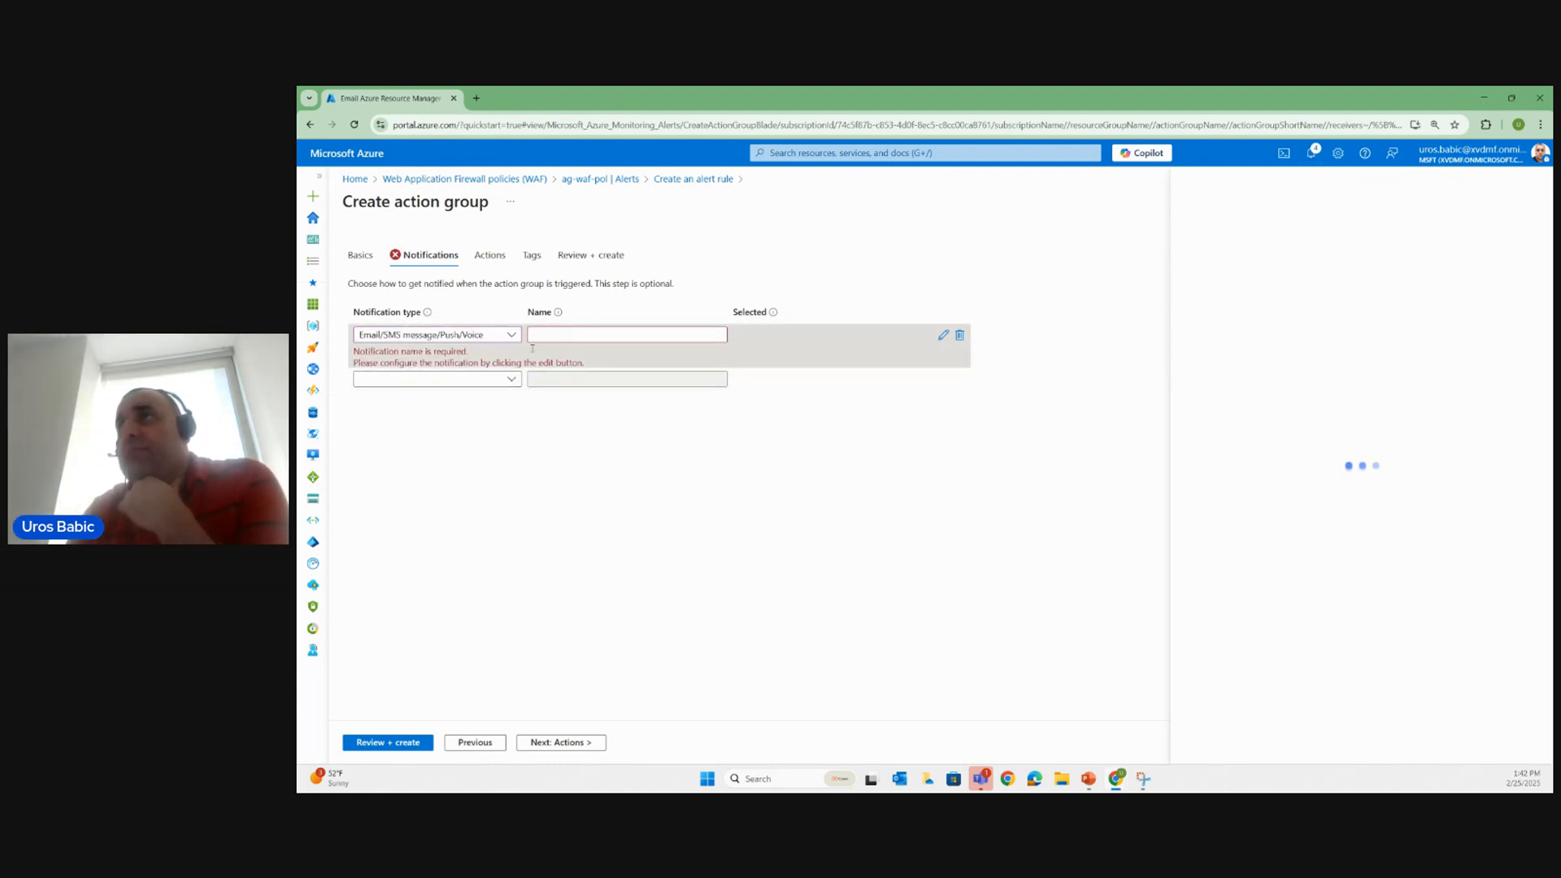
Enable email for the notification, fill in the recipient's email address and save the settings.
{"action": "left_click", "coordinate": [572, 336]}
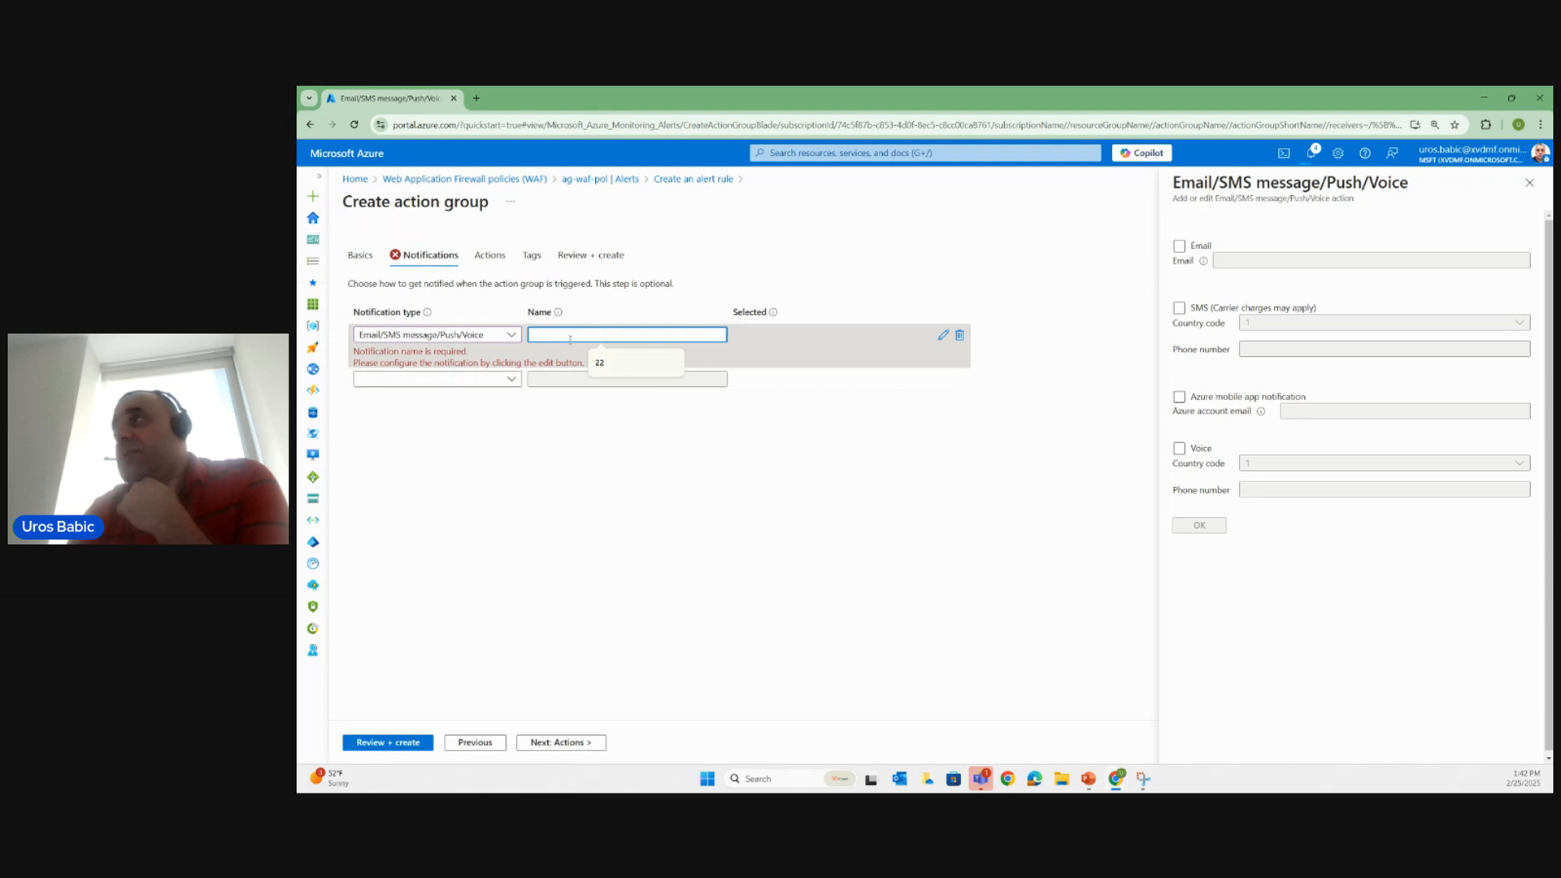
{"action": "left_click", "coordinate": [1179, 245]}
{"action": "left_click", "coordinate": [1245, 261]}
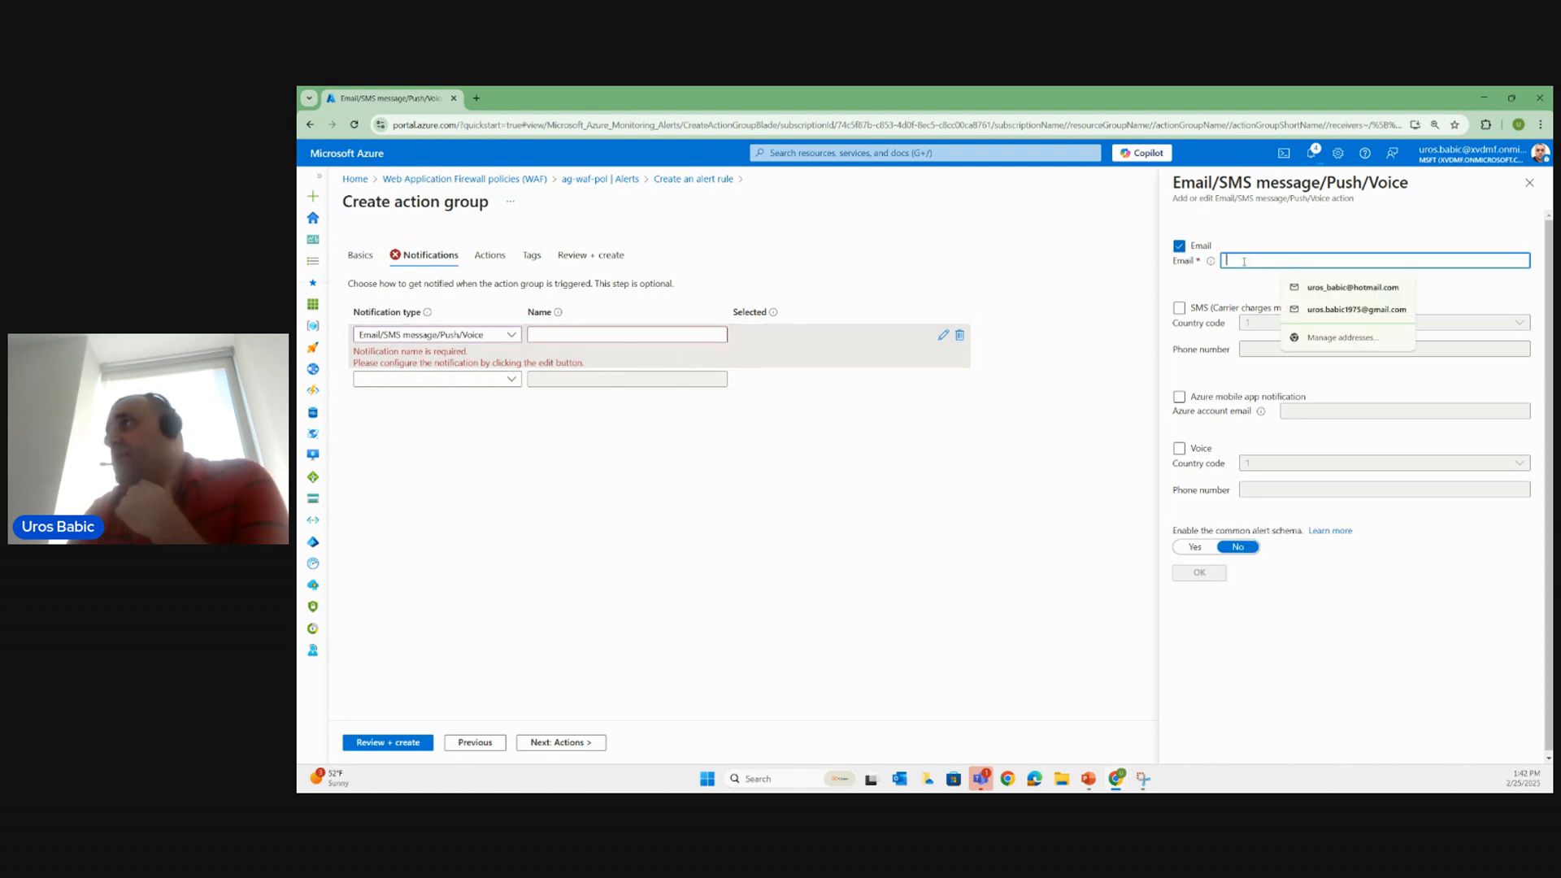
{"action": "left_click", "coordinate": [1345, 292]}
{"action": "left_click", "coordinate": [1218, 573]}
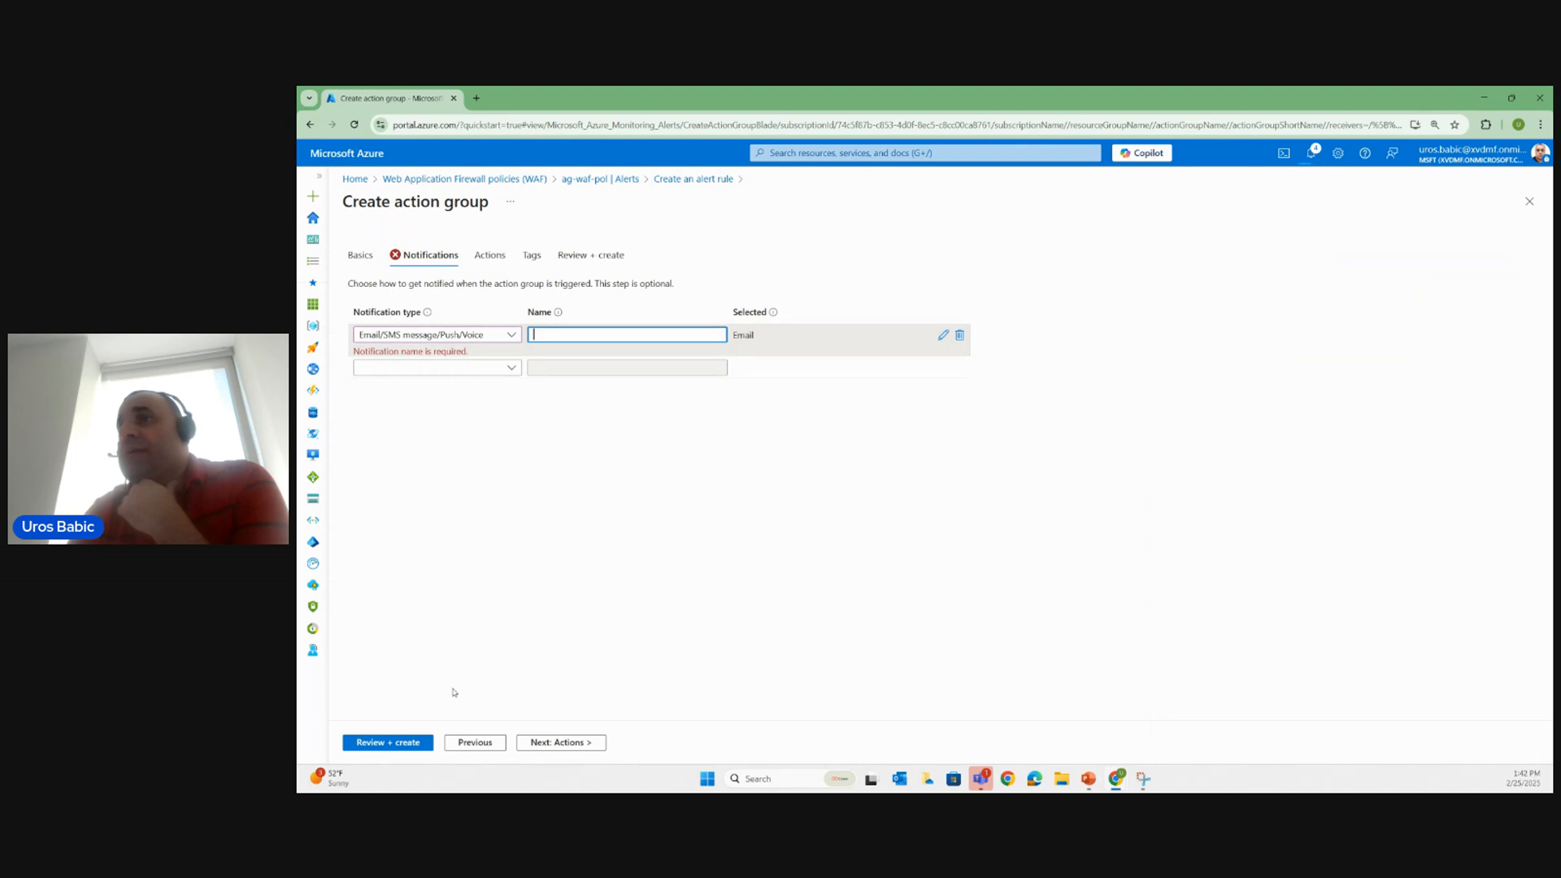
{"action": "left_click", "coordinate": [491, 257]}
{"action": "left_click", "coordinate": [445, 258]}
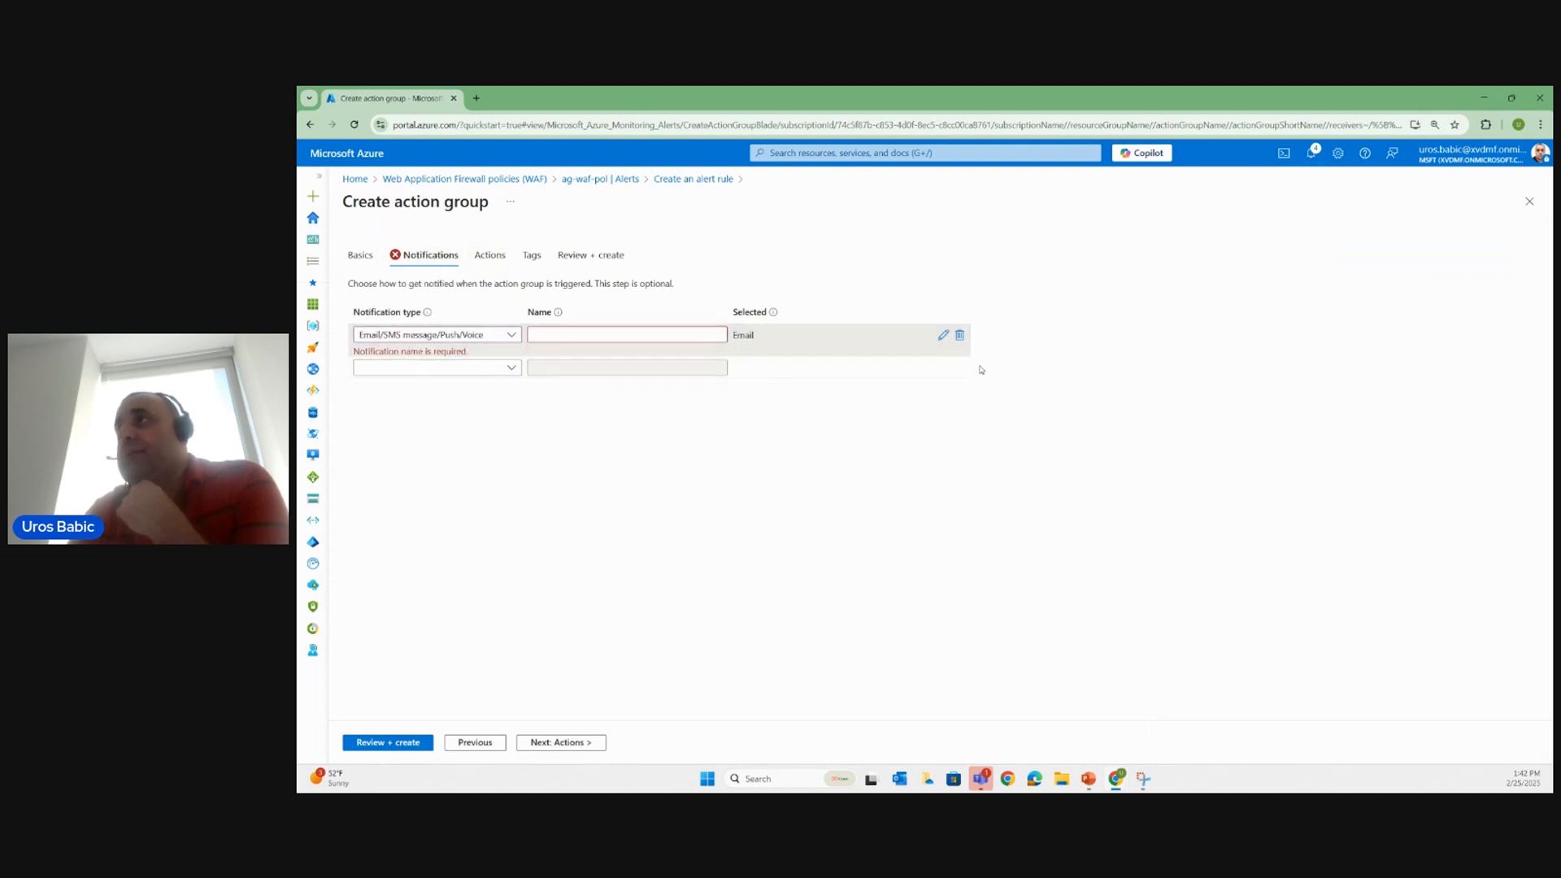
{"action": "left_click", "coordinate": [460, 371]}
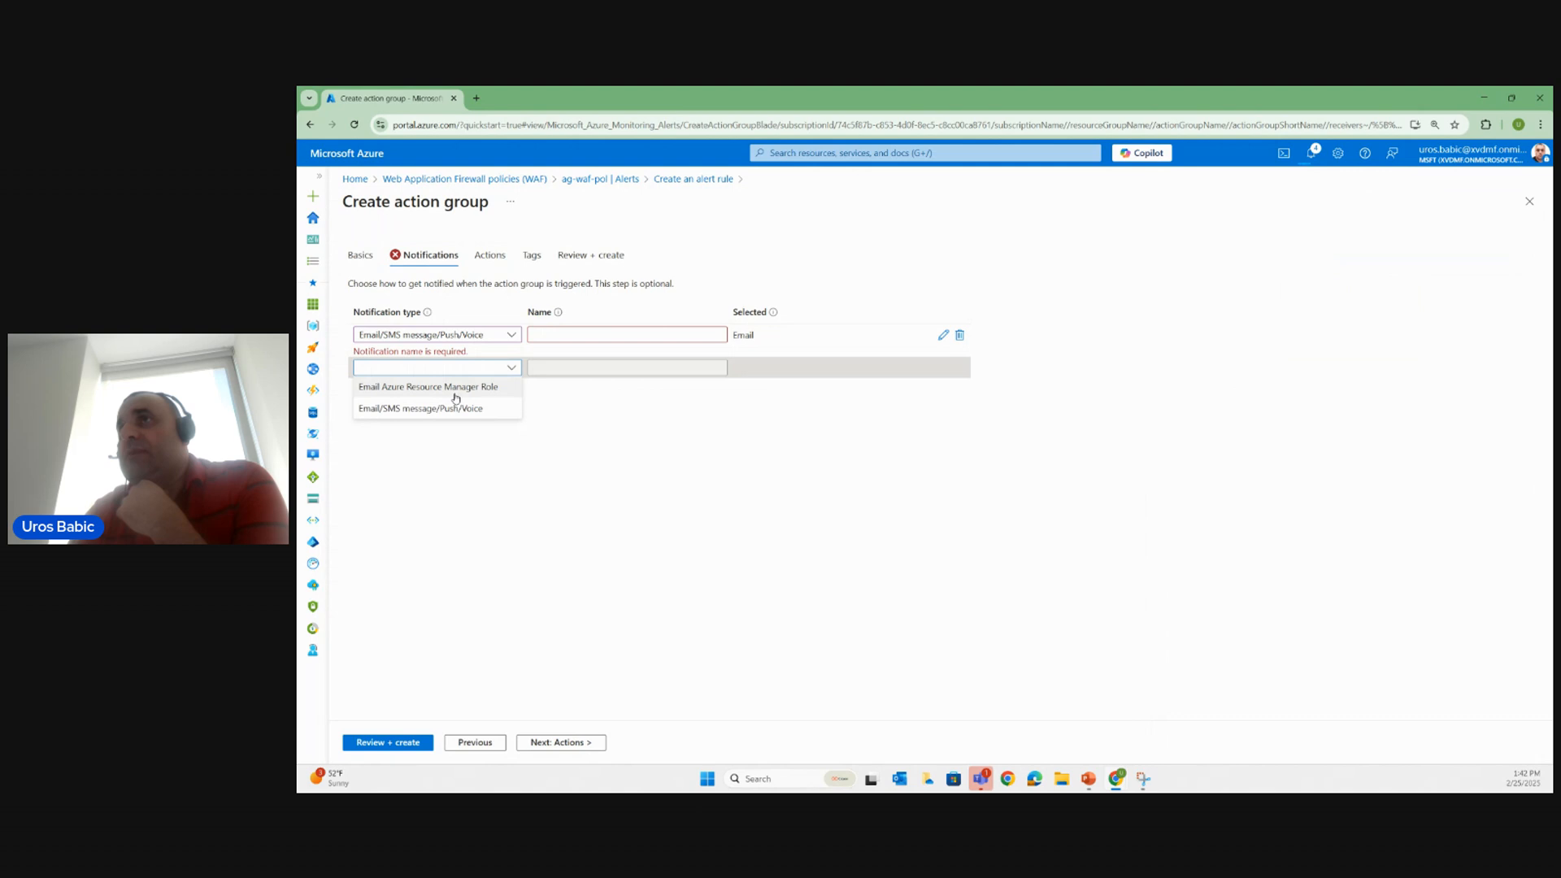
{"action": "left_click", "coordinate": [455, 391]}
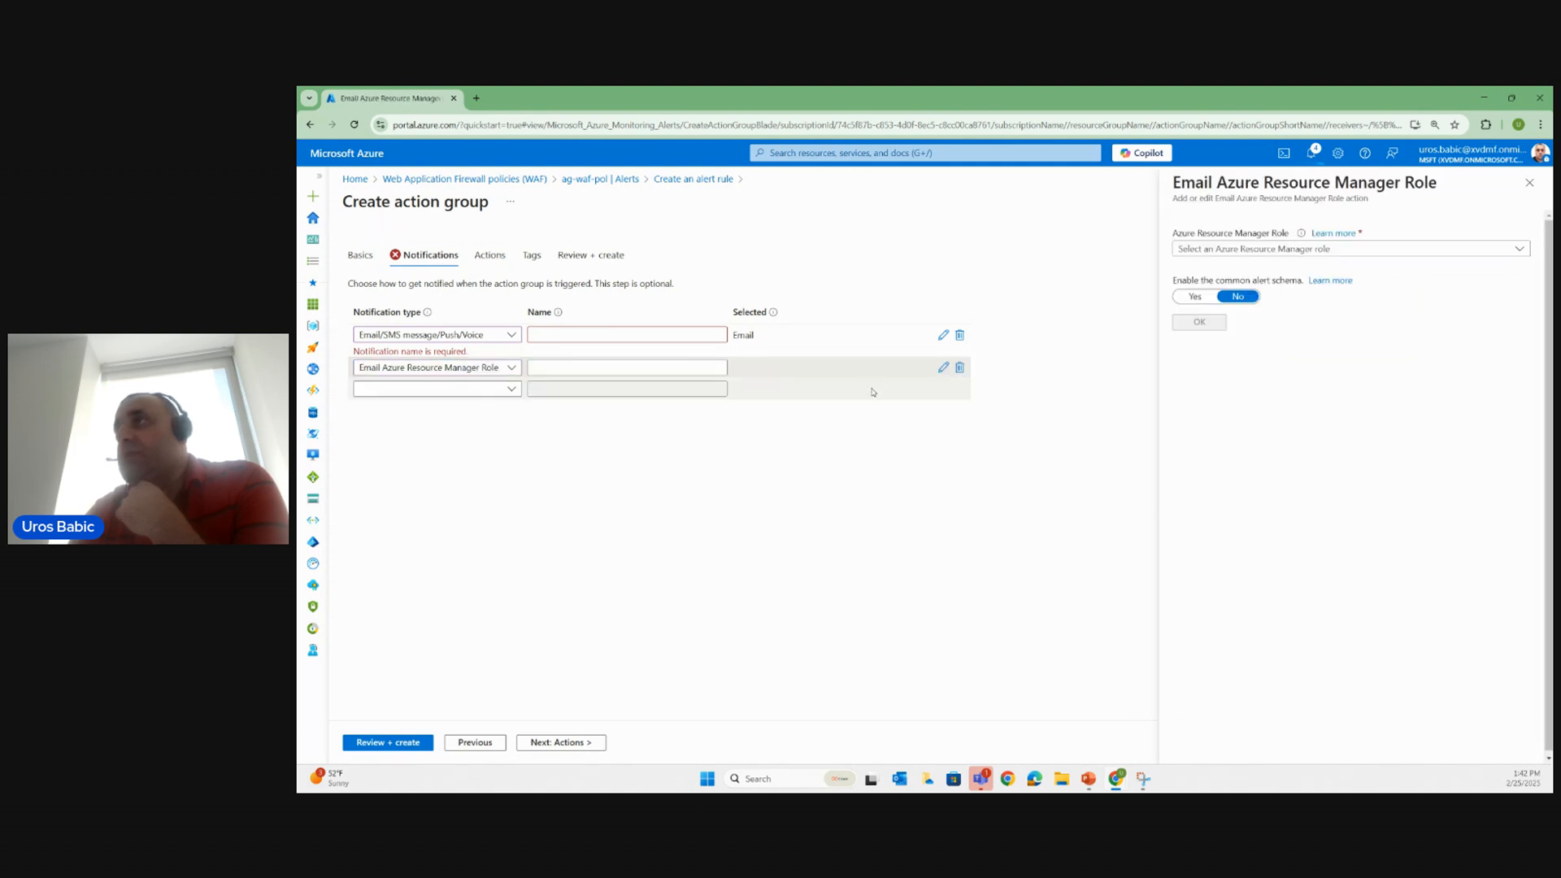
{"action": "left_click", "coordinate": [959, 368]}
{"action": "left_click", "coordinate": [992, 457]}
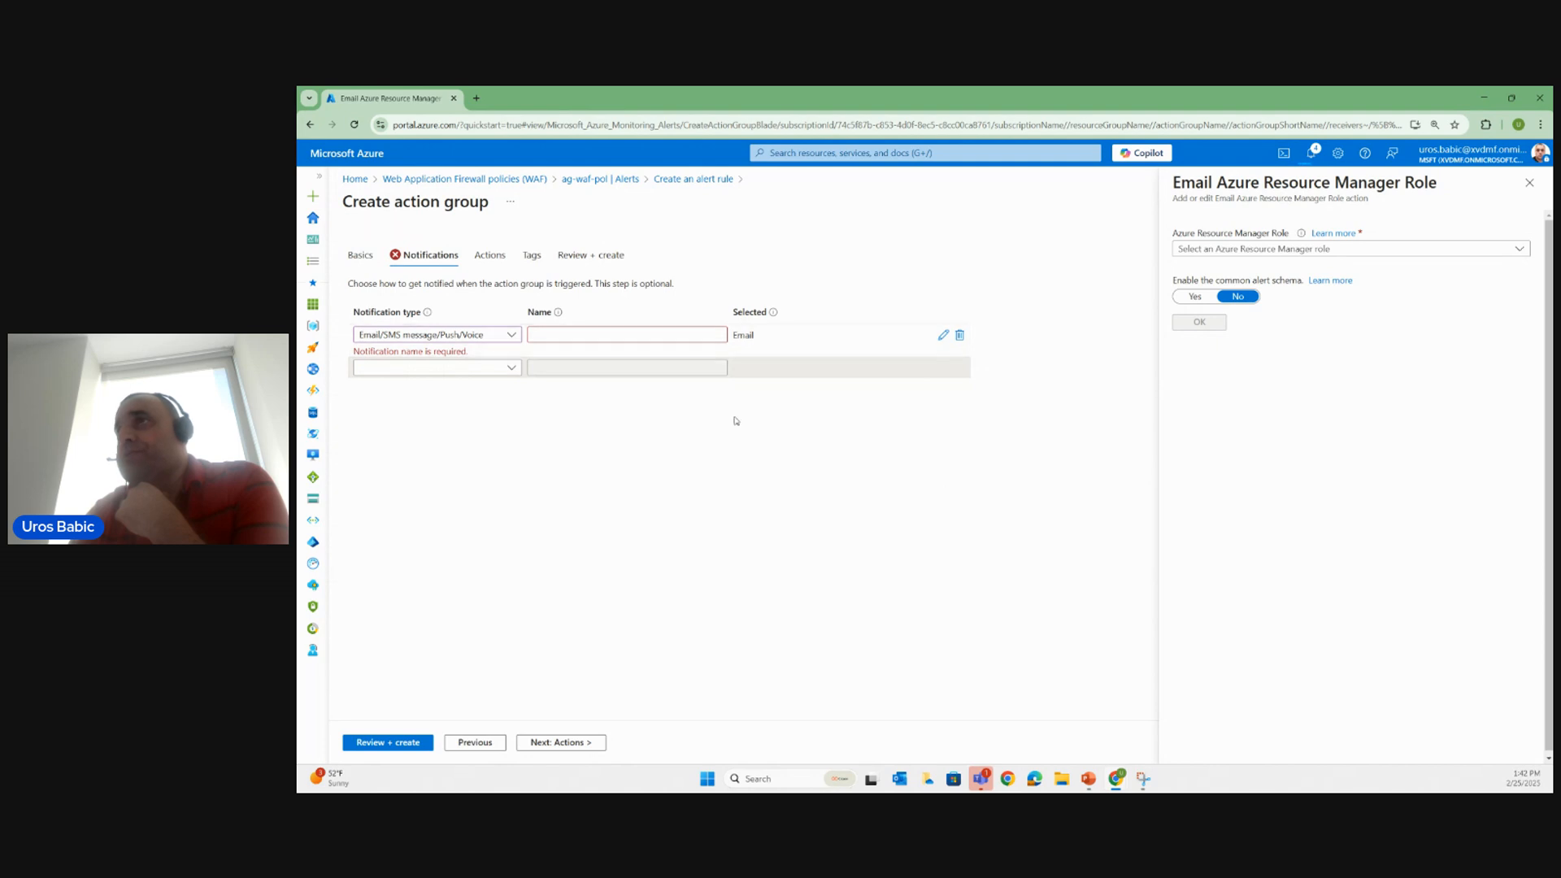
Name the email notification "notification" and create the action group.
{"action": "left_click", "coordinate": [606, 332]}
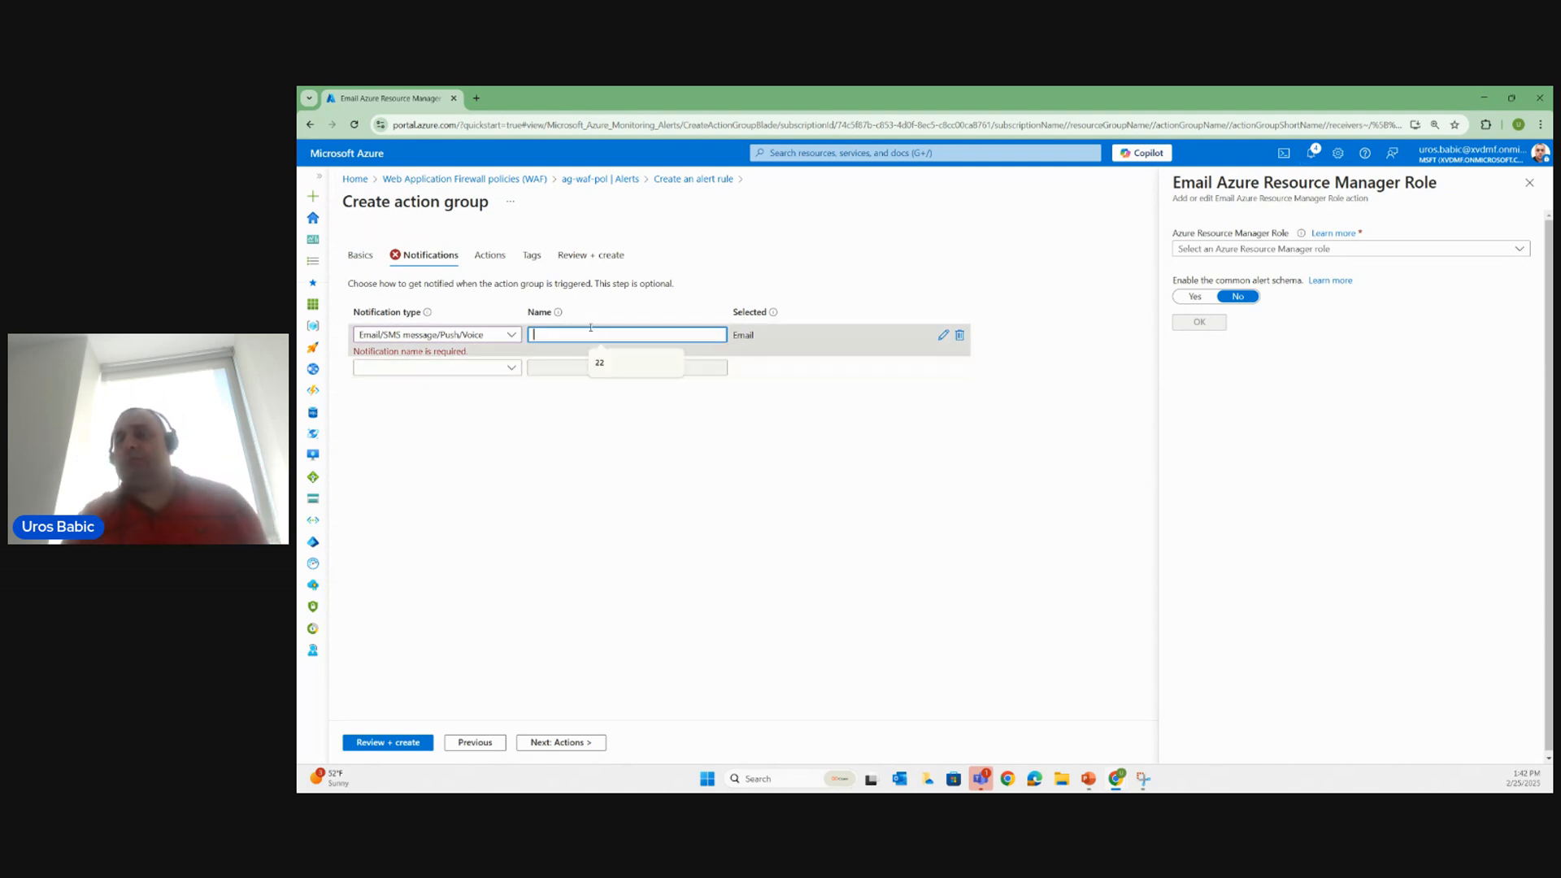
{"action": "type", "text": "notification"}
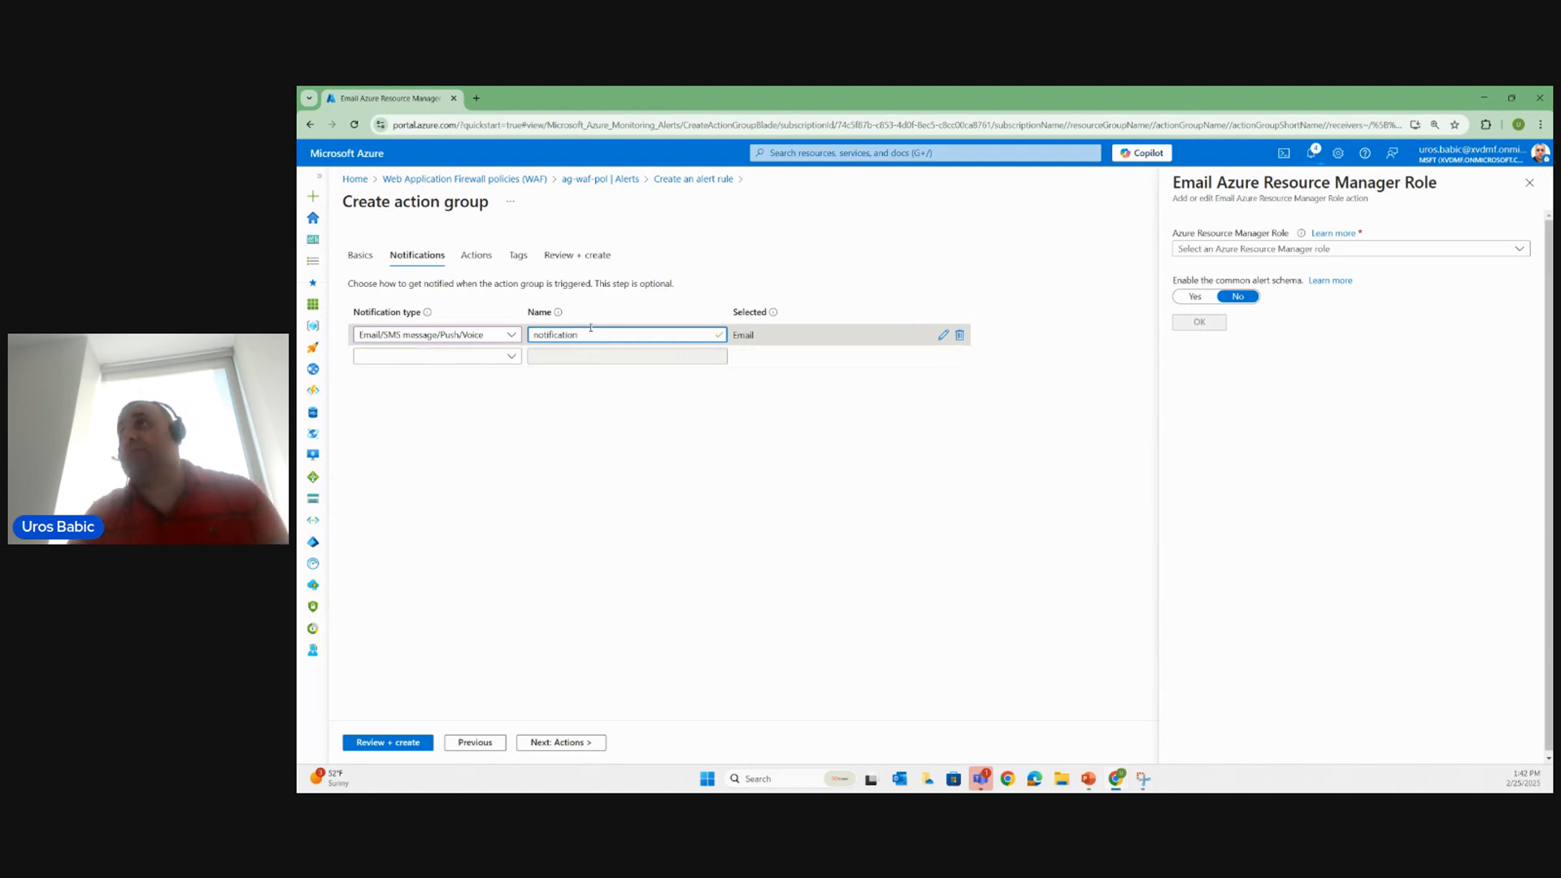
{"action": "left_click", "coordinate": [681, 476]}
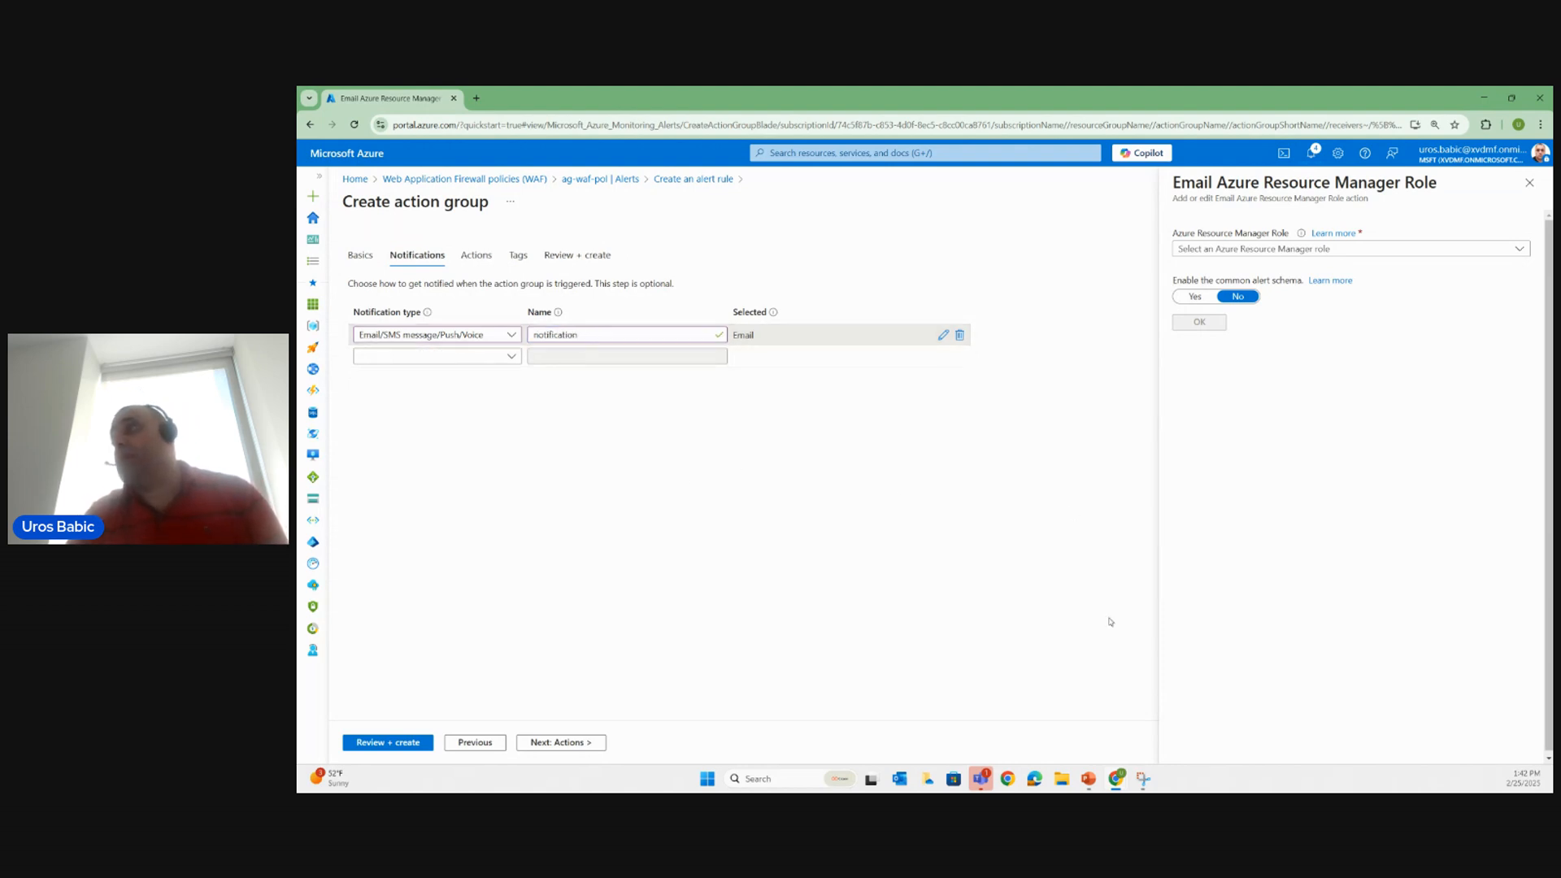
{"action": "left_click", "coordinate": [577, 255]}
{"action": "left_click", "coordinate": [379, 743]}
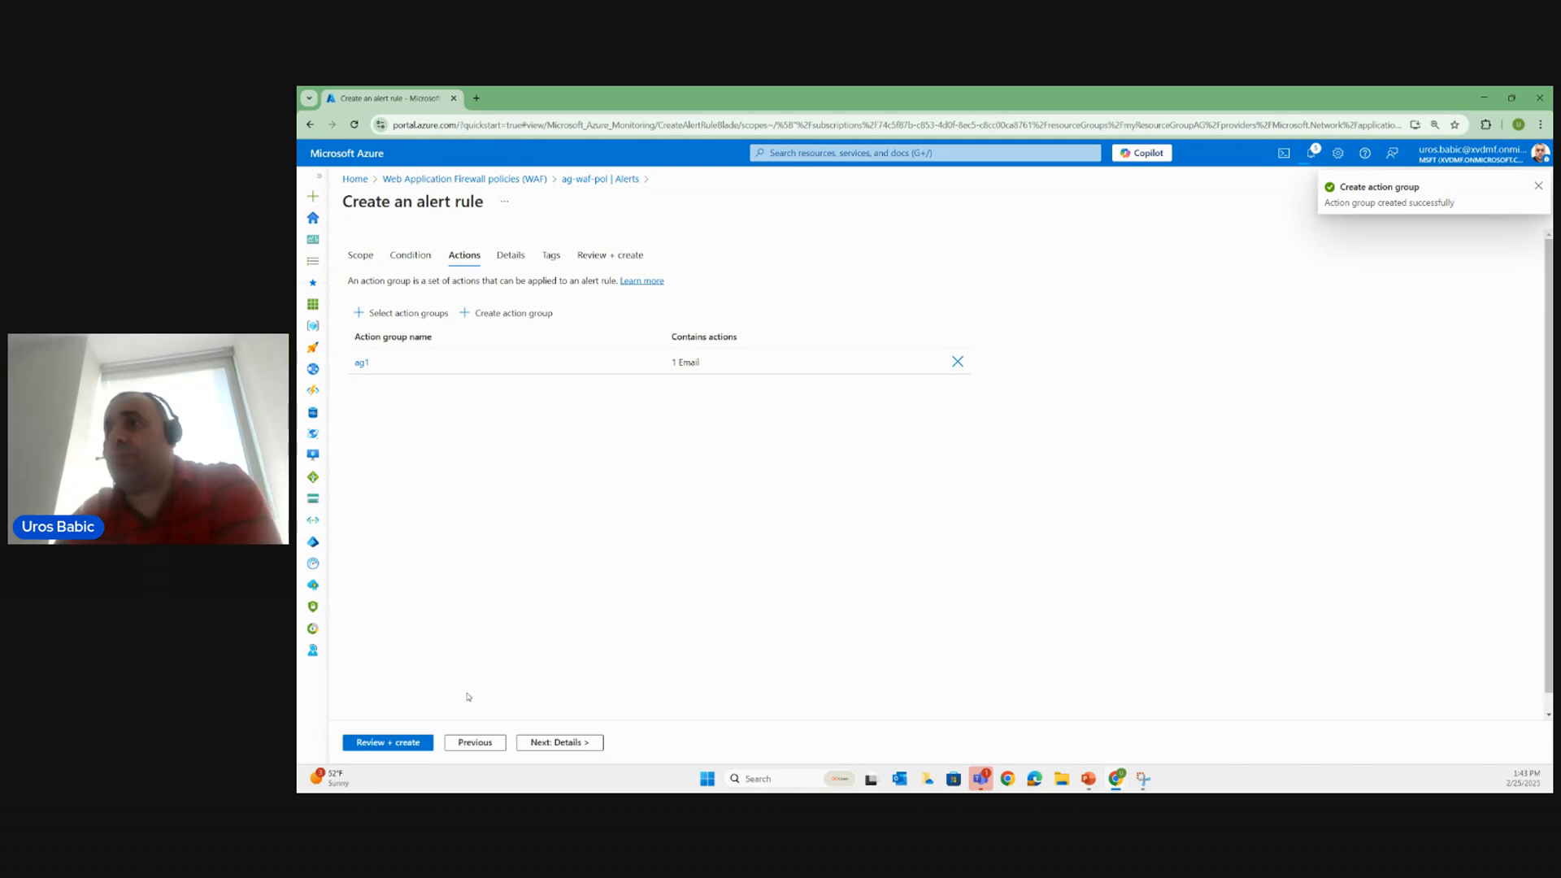
Name the alert rule rule1, review its settings and create it.
{"action": "left_click", "coordinate": [579, 743]}
{"action": "left_click", "coordinate": [584, 468]}
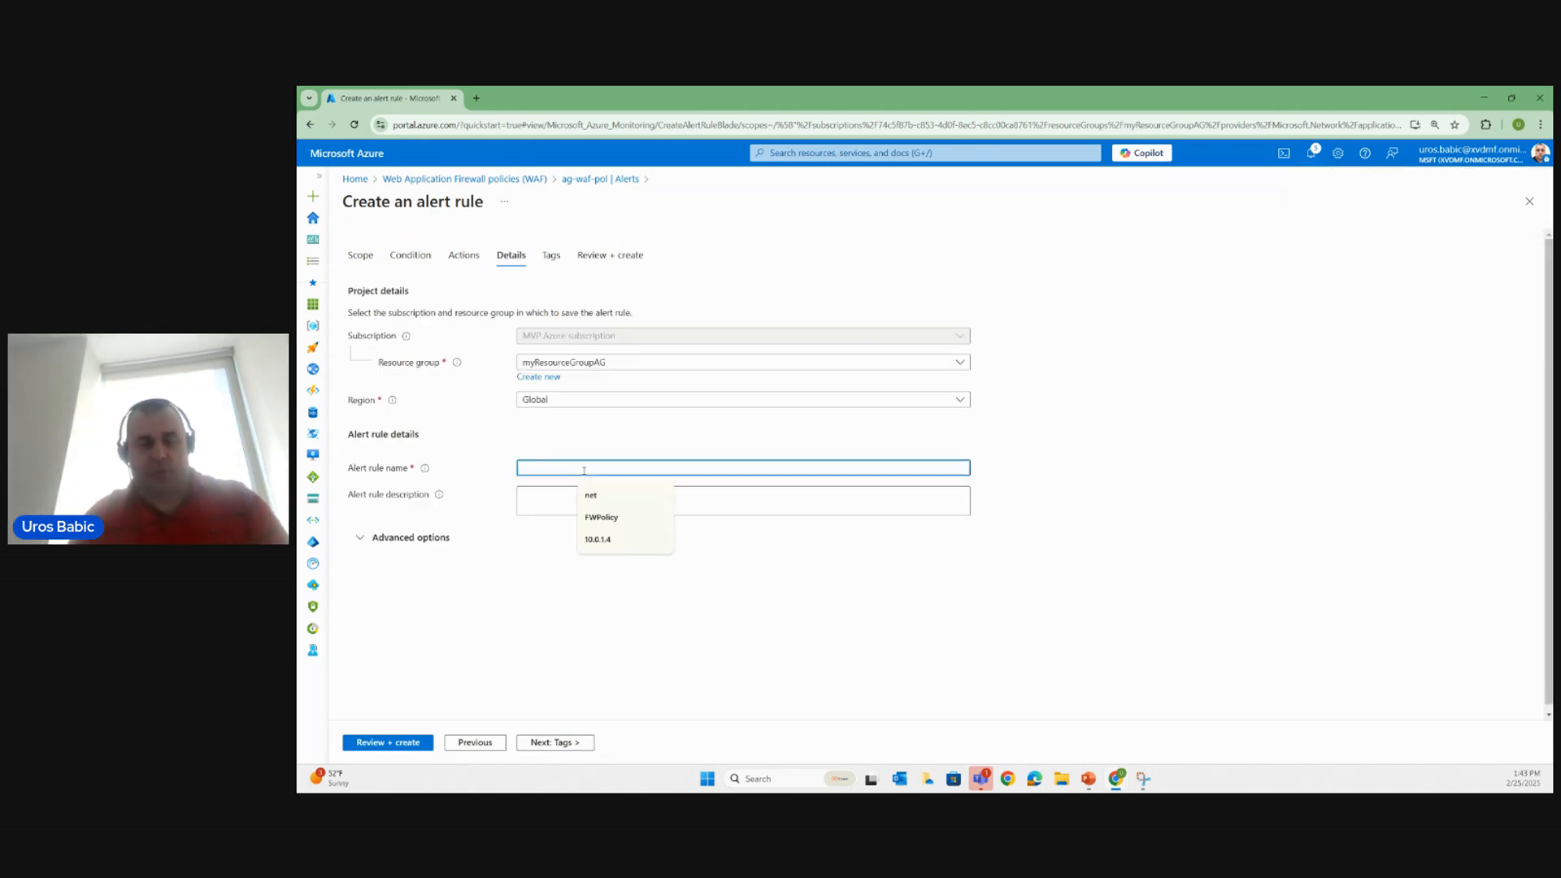
{"action": "type", "text": "rule1"}
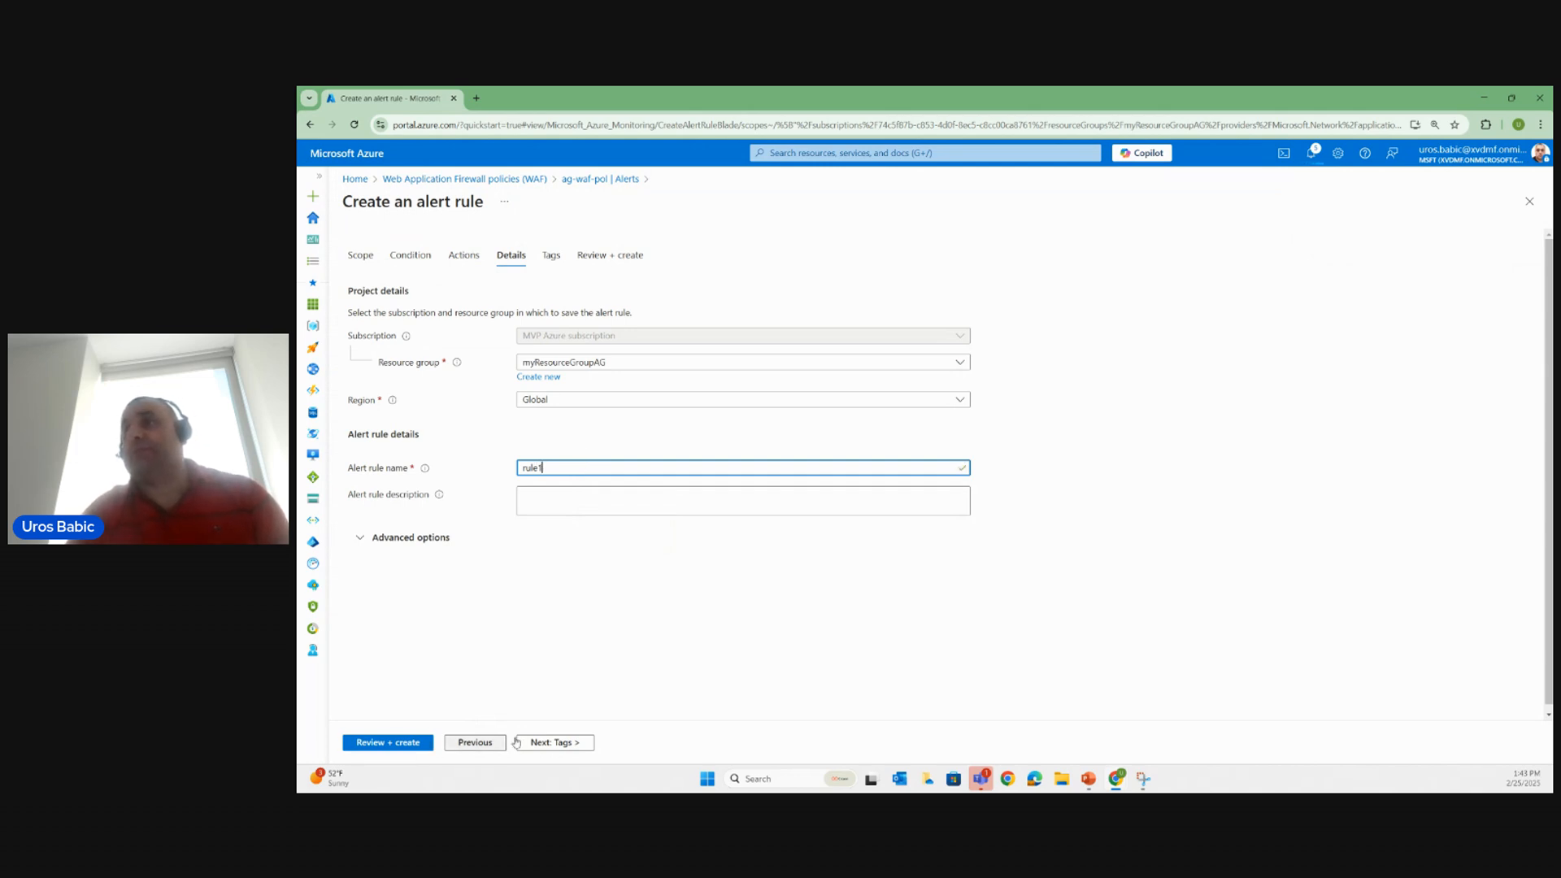
{"action": "left_click", "coordinate": [556, 742]}
{"action": "left_click", "coordinate": [403, 743]}
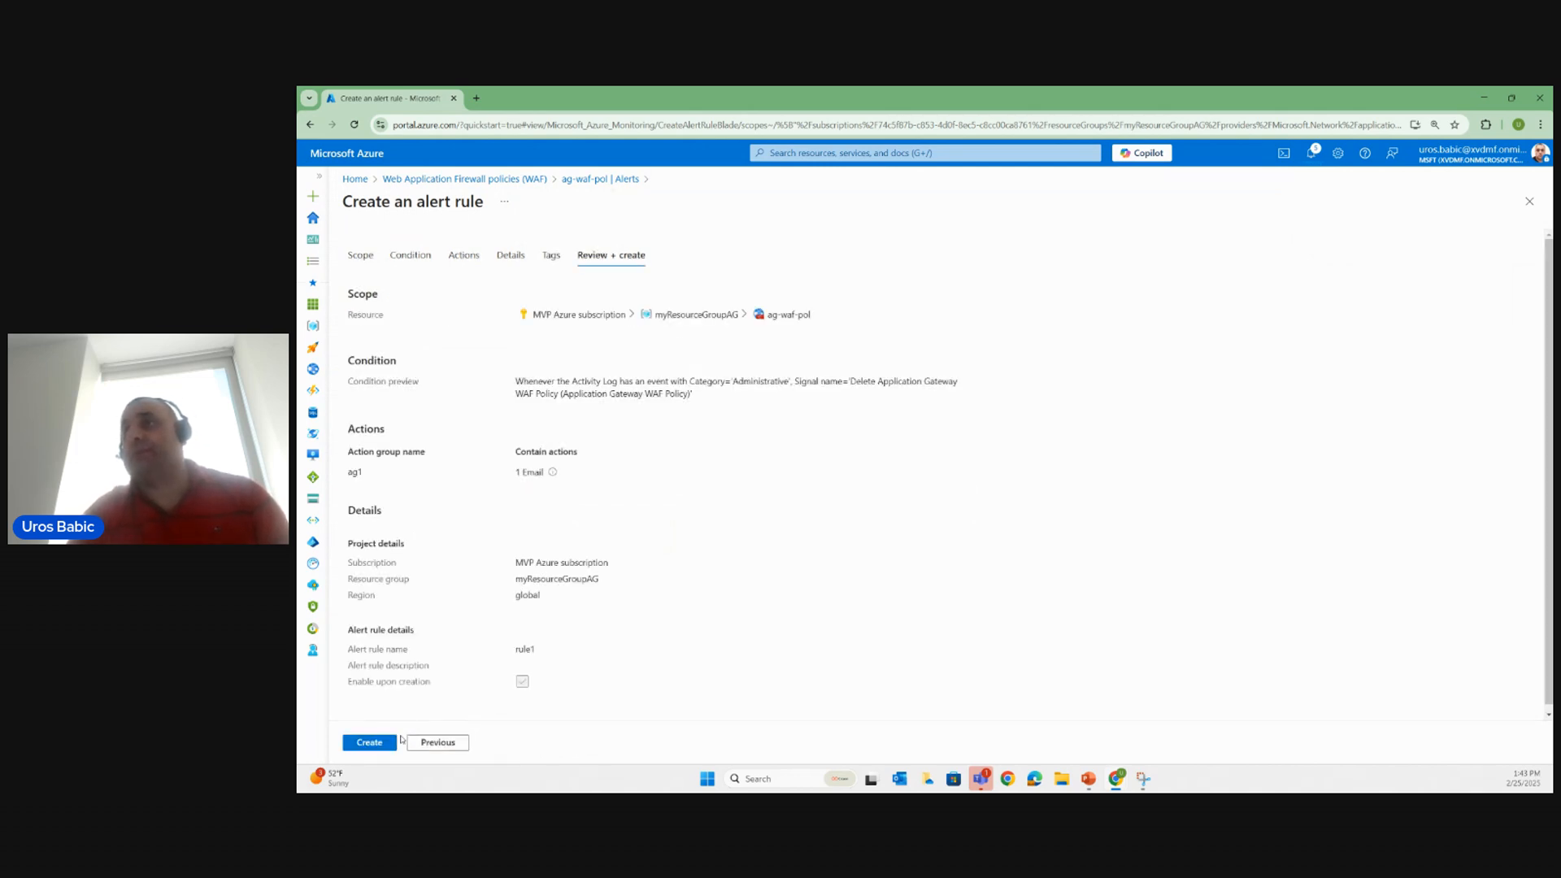
{"action": "left_click", "coordinate": [375, 747]}
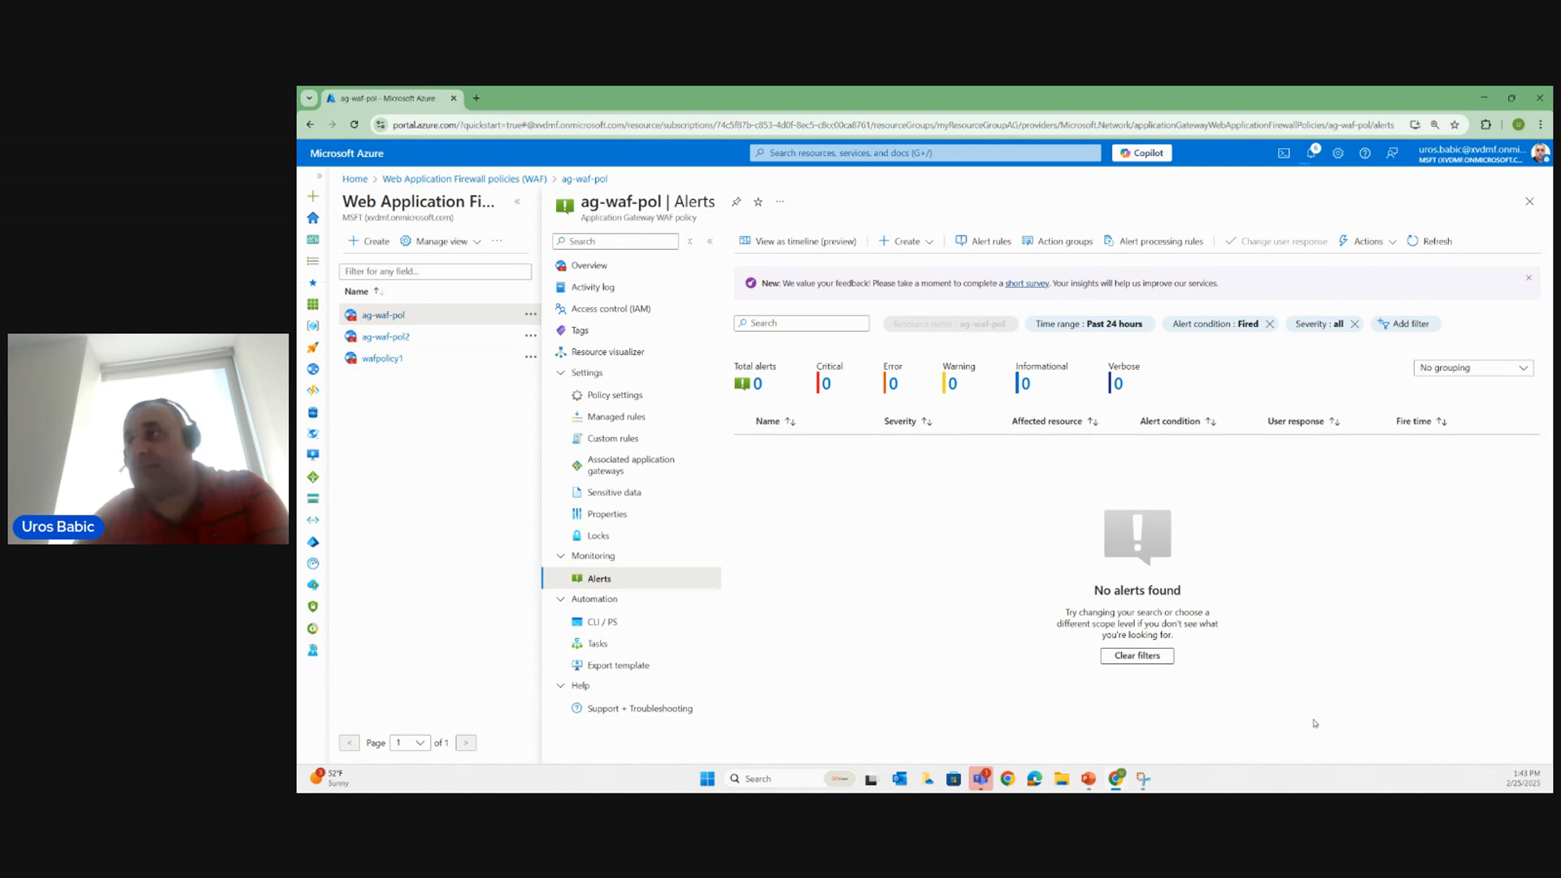
Switch to the running PowerPoint slide show about Azure Web Application Firewall features.
{"action": "mouse_move", "coordinate": [1089, 782]}
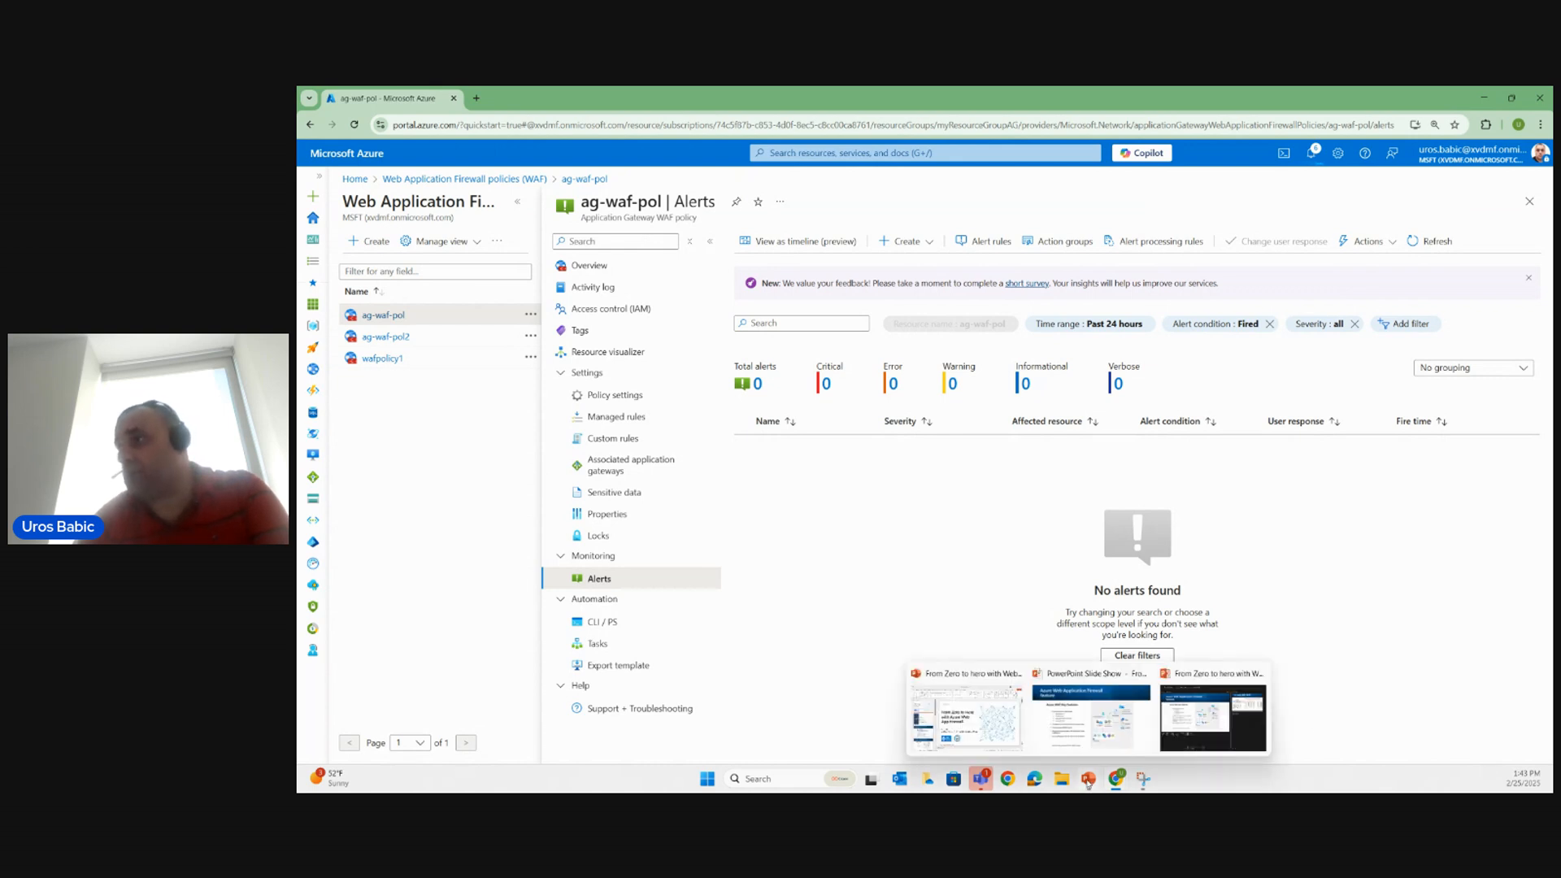
{"action": "left_click", "coordinate": [1094, 708]}
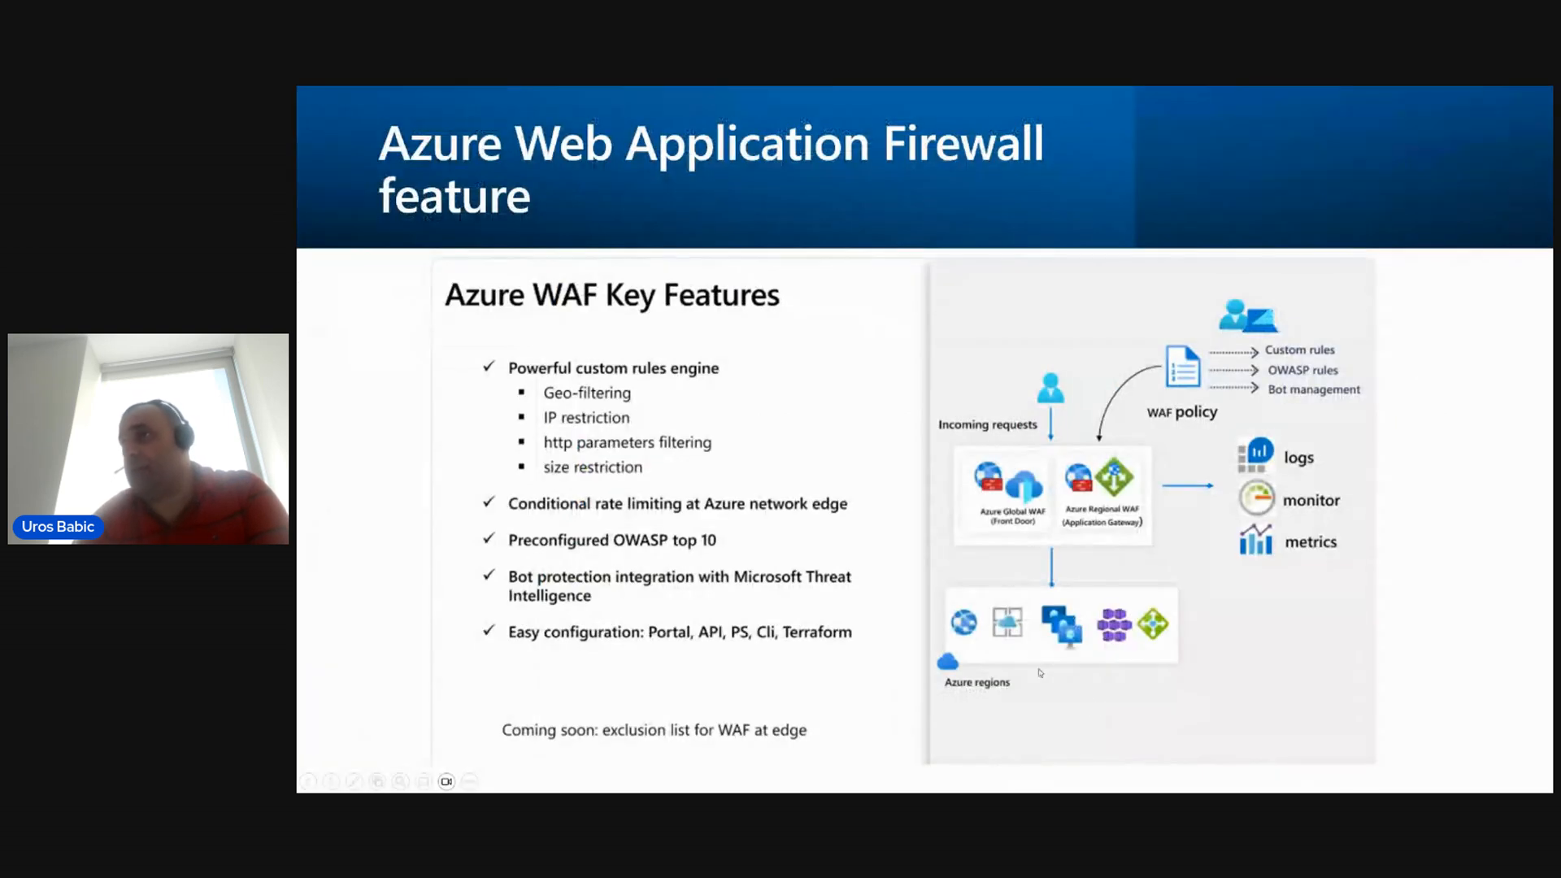